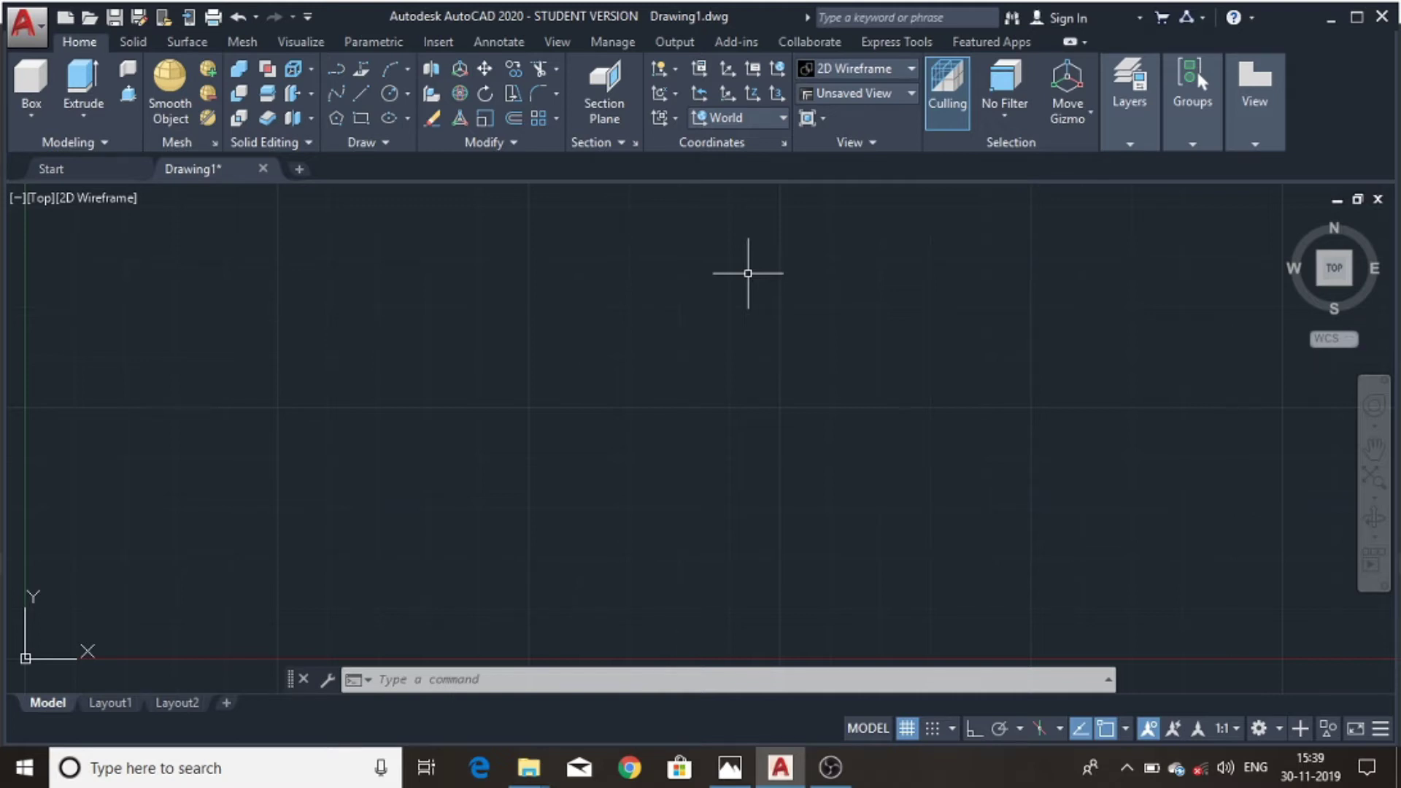
- Check the bearing reference image, then draw a 16-unit horizontal base line with Ortho on
left_click(728, 771)
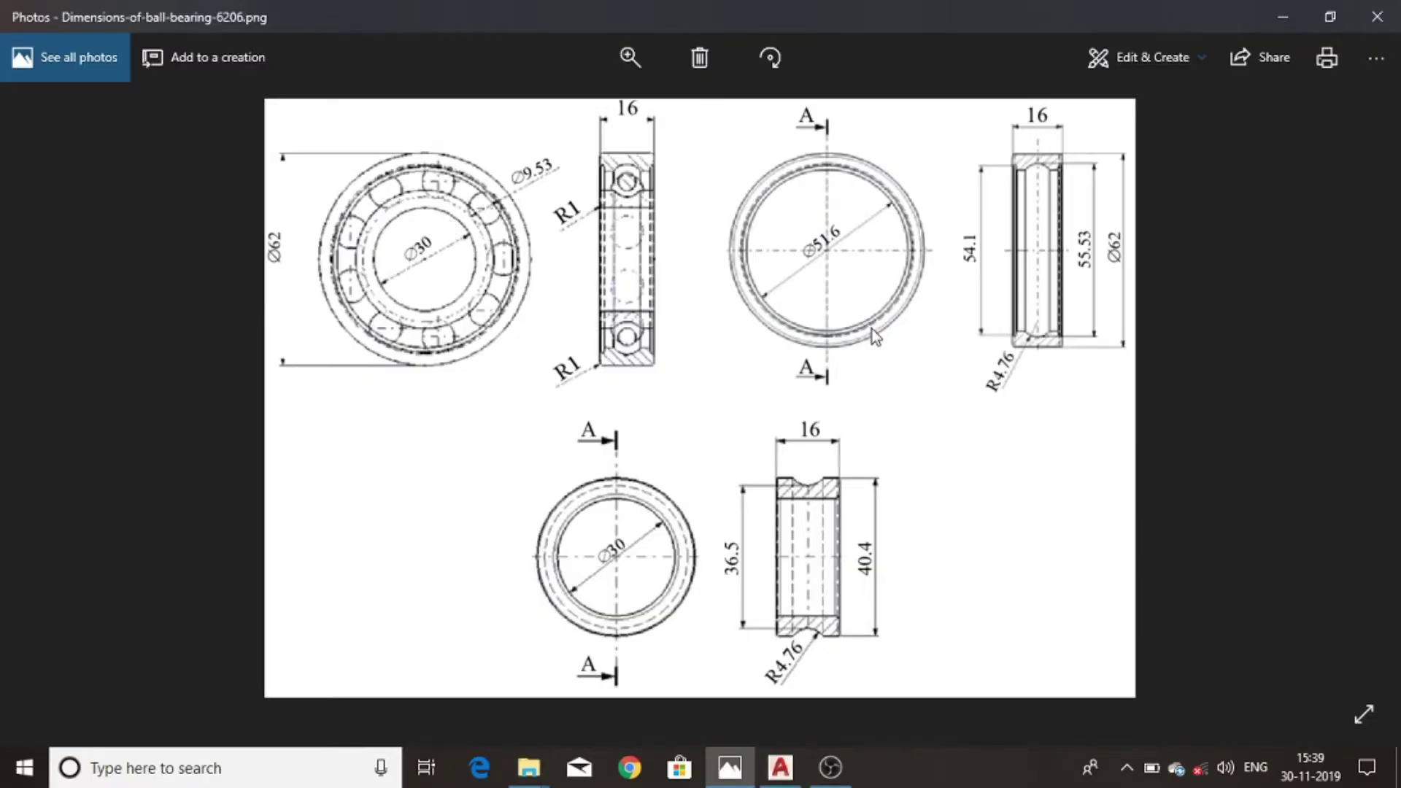
left_click(780, 768)
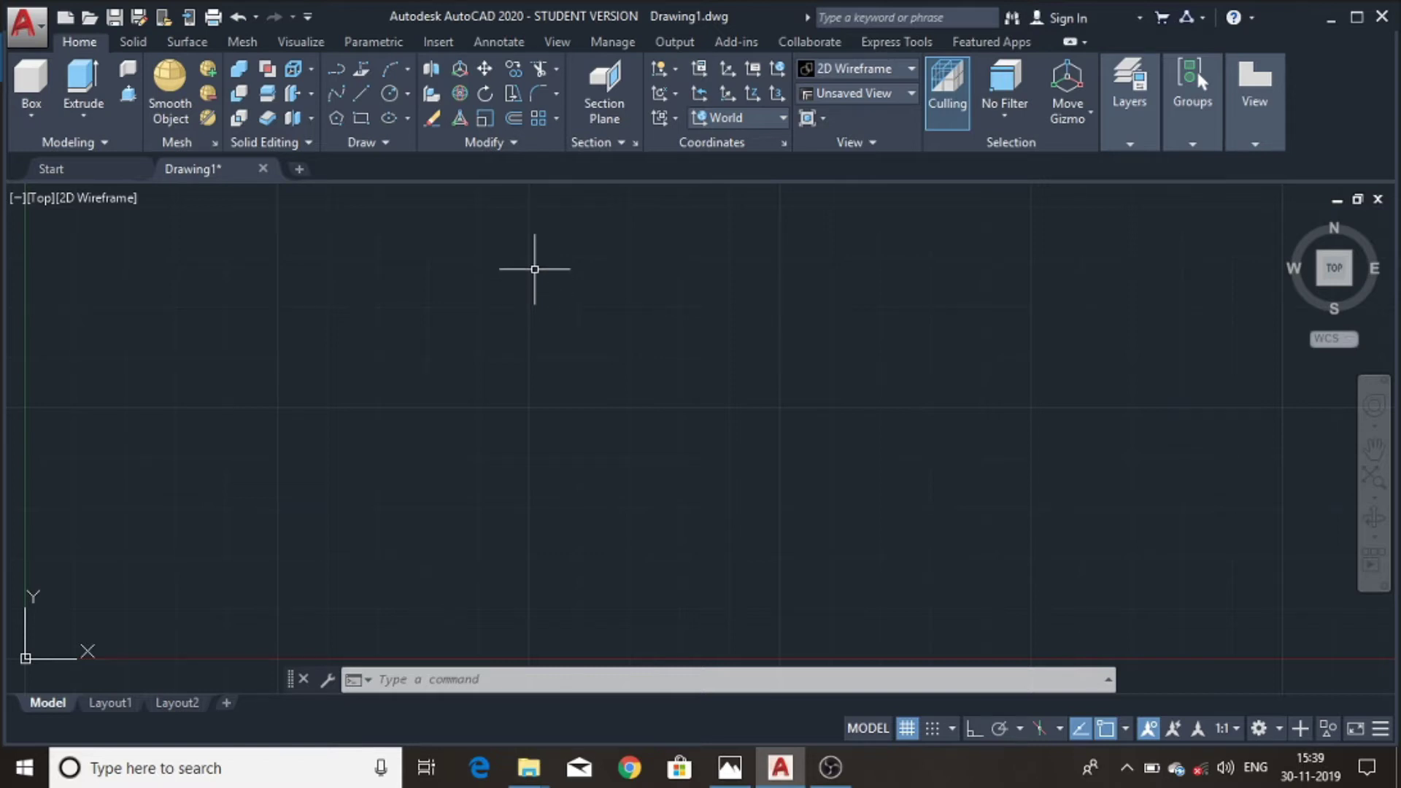
type("L")
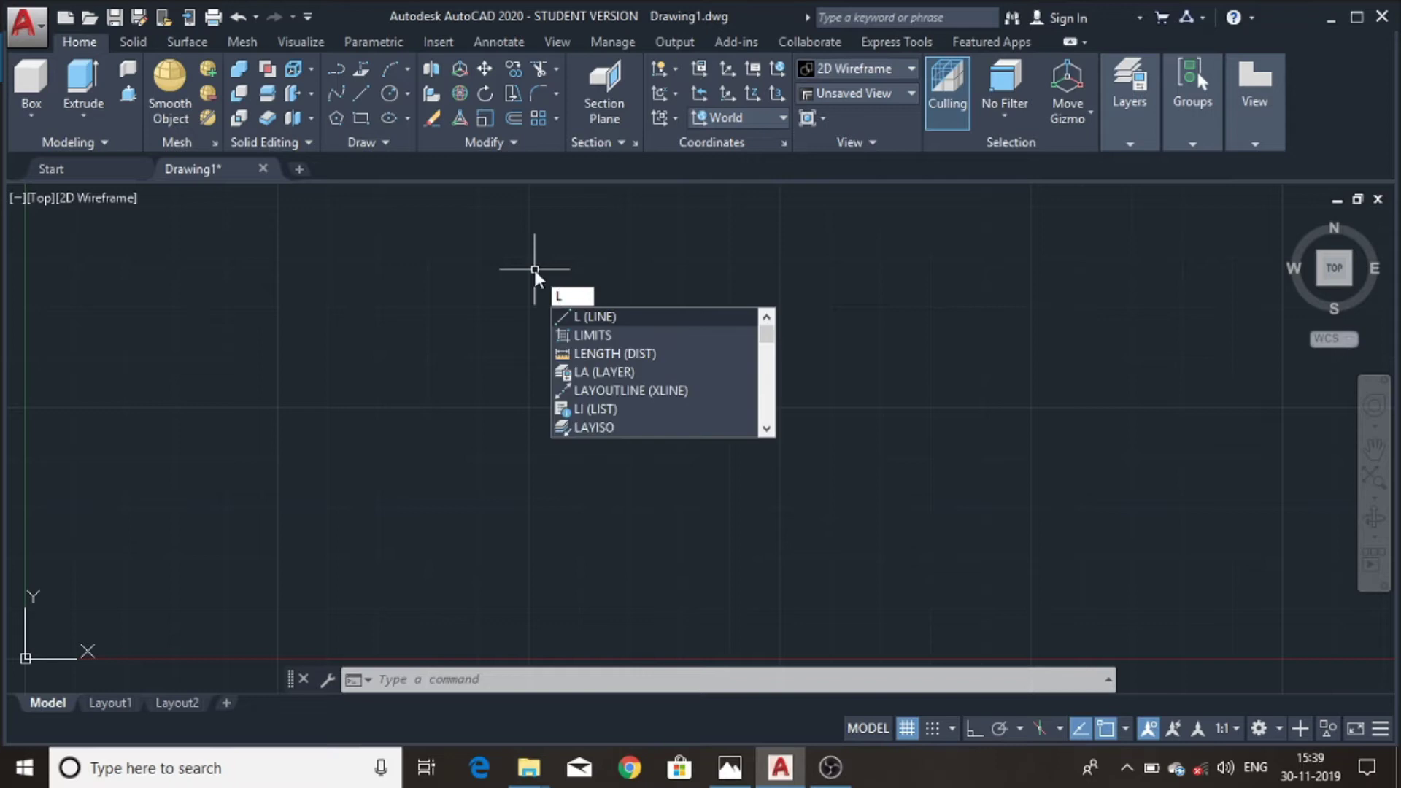
key("Return")
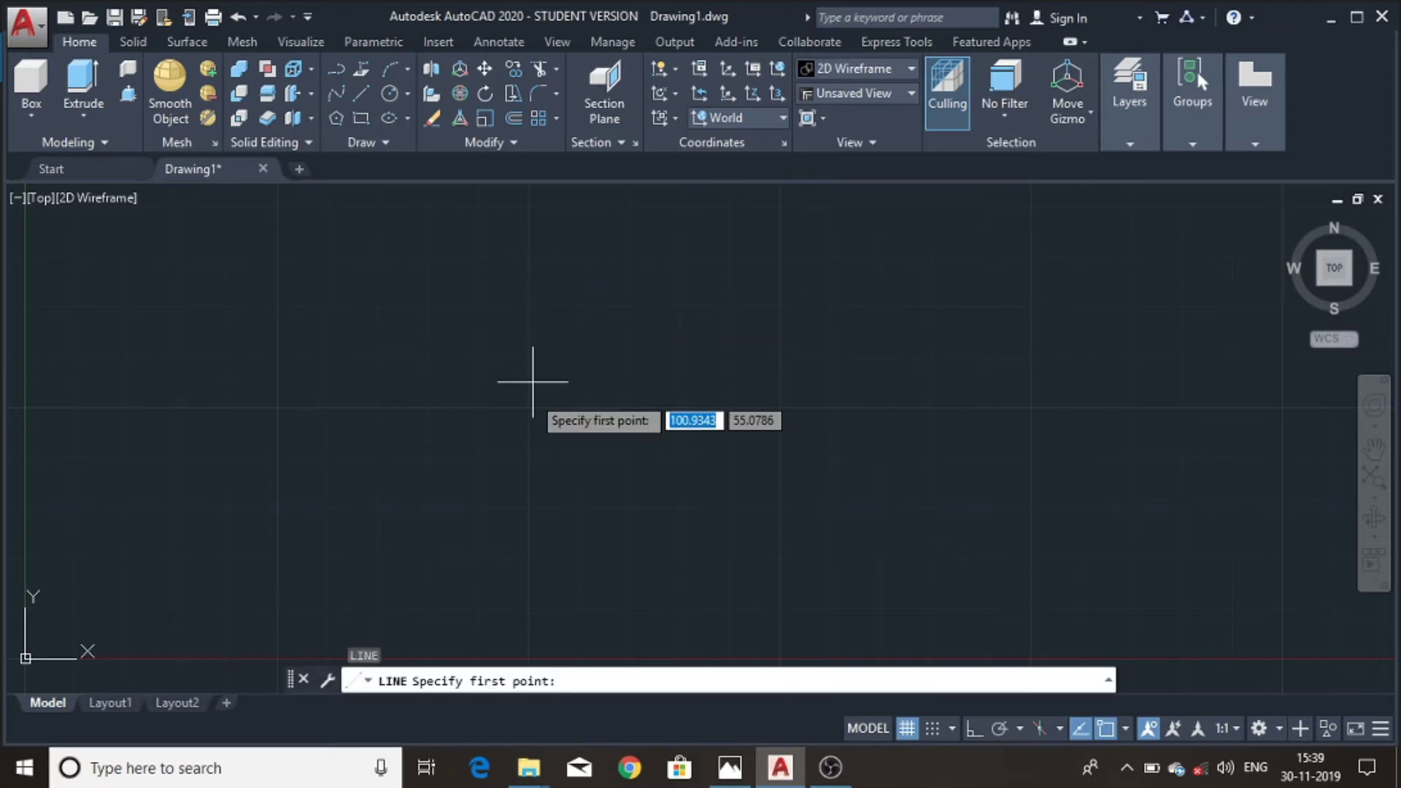
left_click(489, 460)
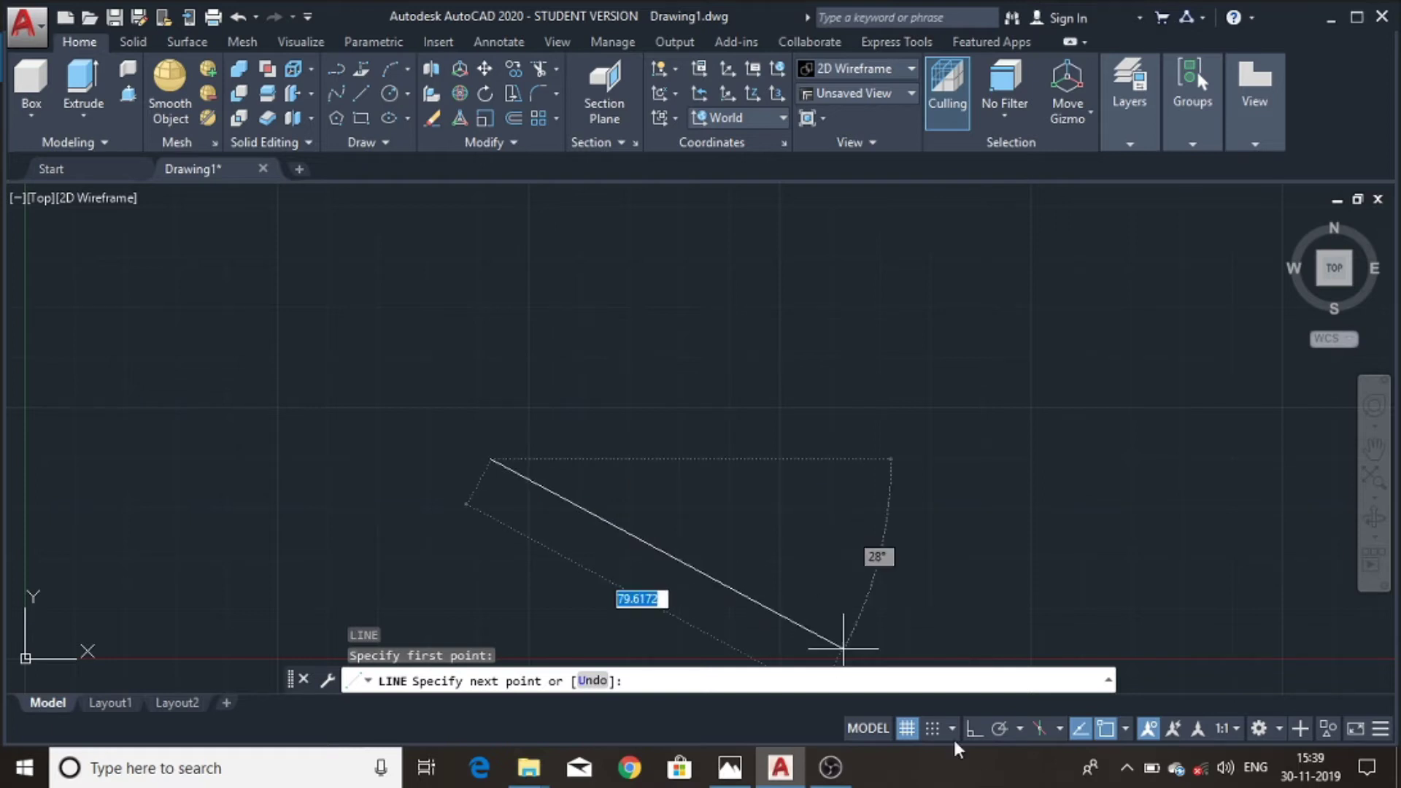
left_click(972, 727)
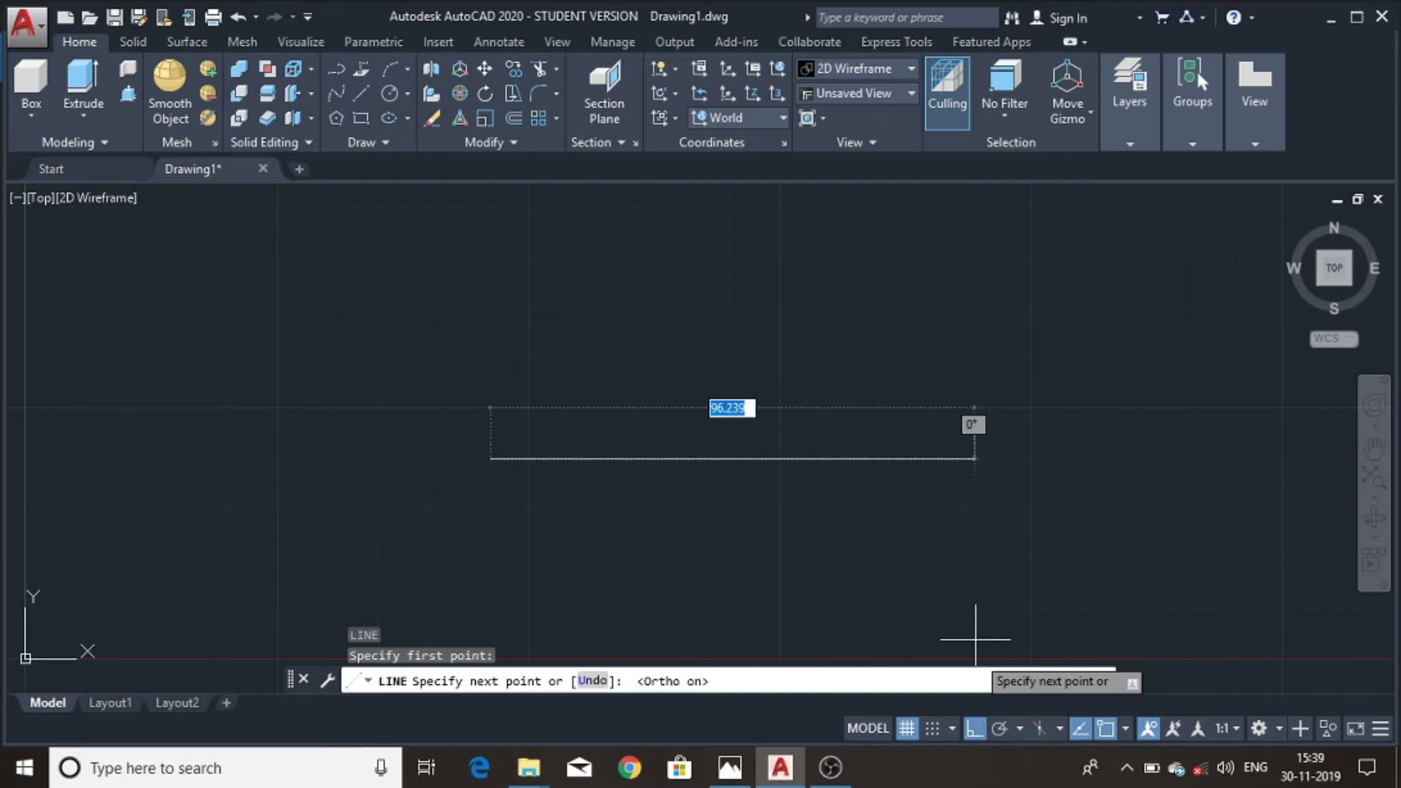
key("BackSpace")
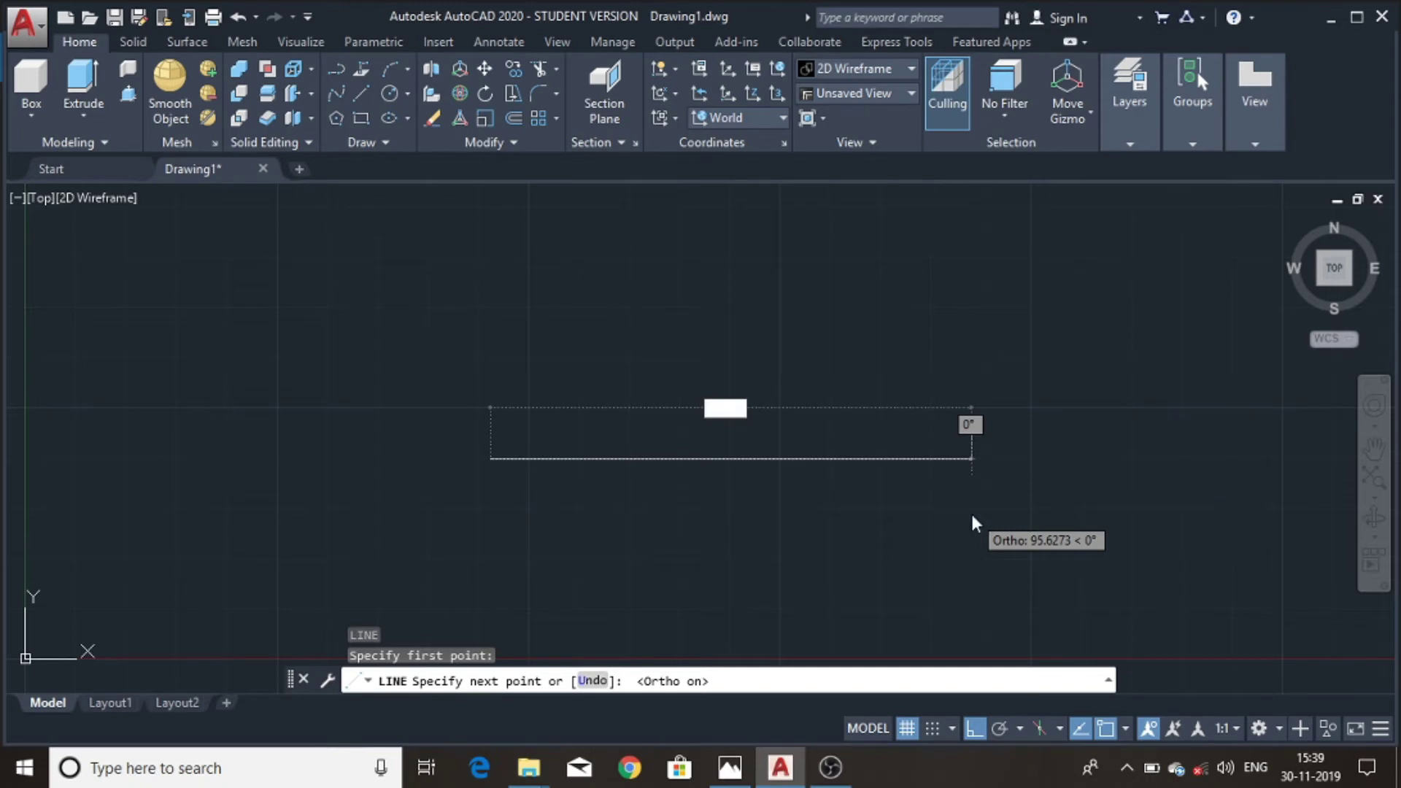
type("16")
key("Return")
key("Escape")
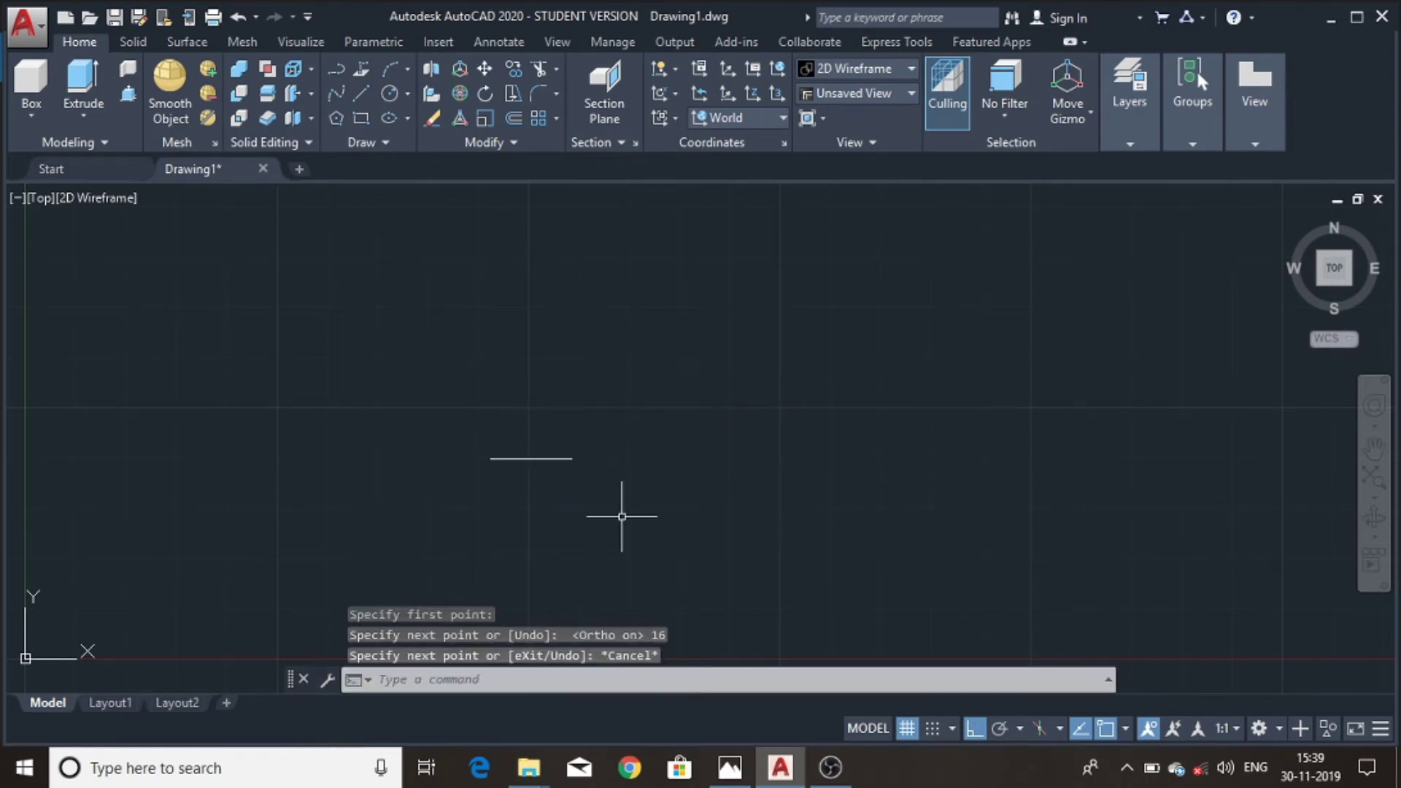
- From the base line's left end, draw a 31-unit upright and a 16-unit top edge
type("l")
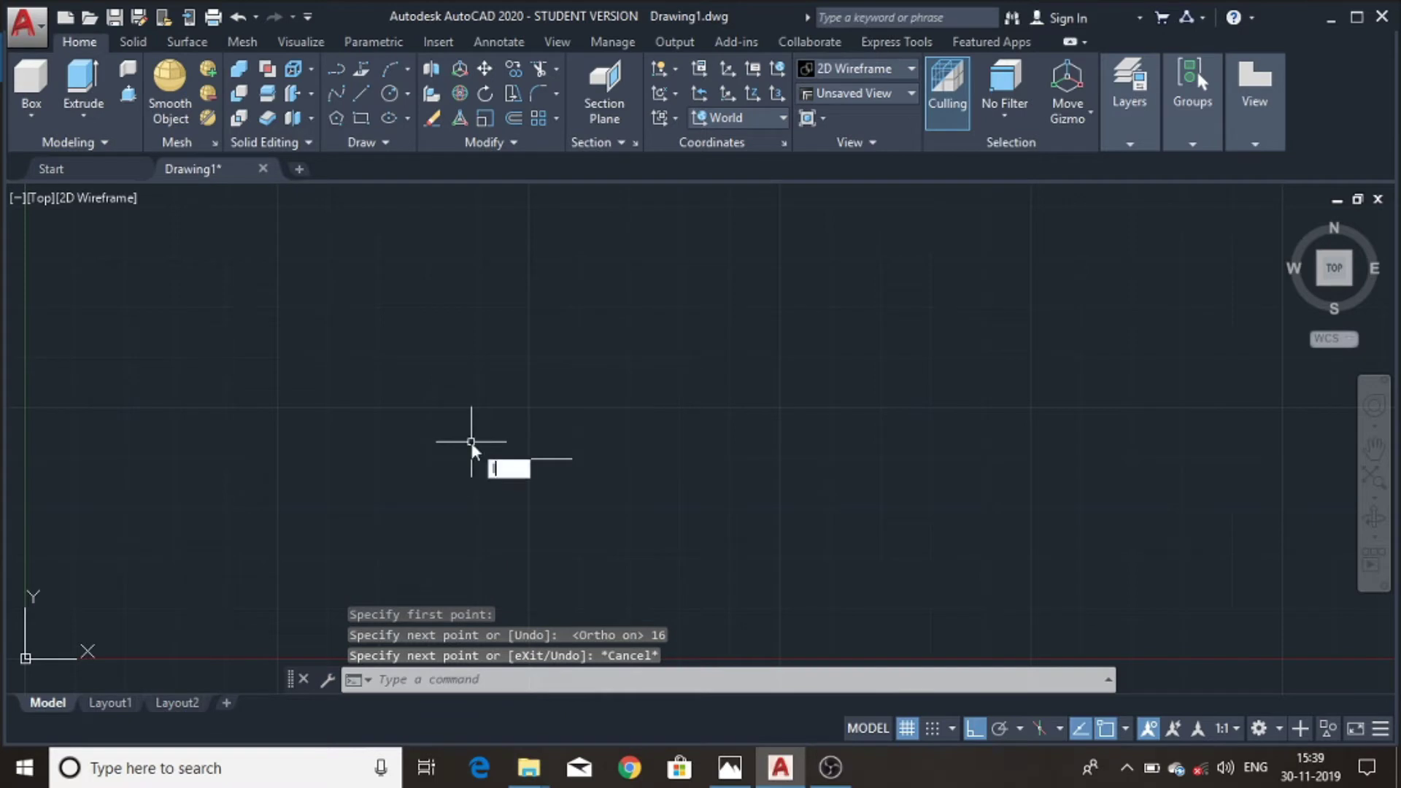
key("Return")
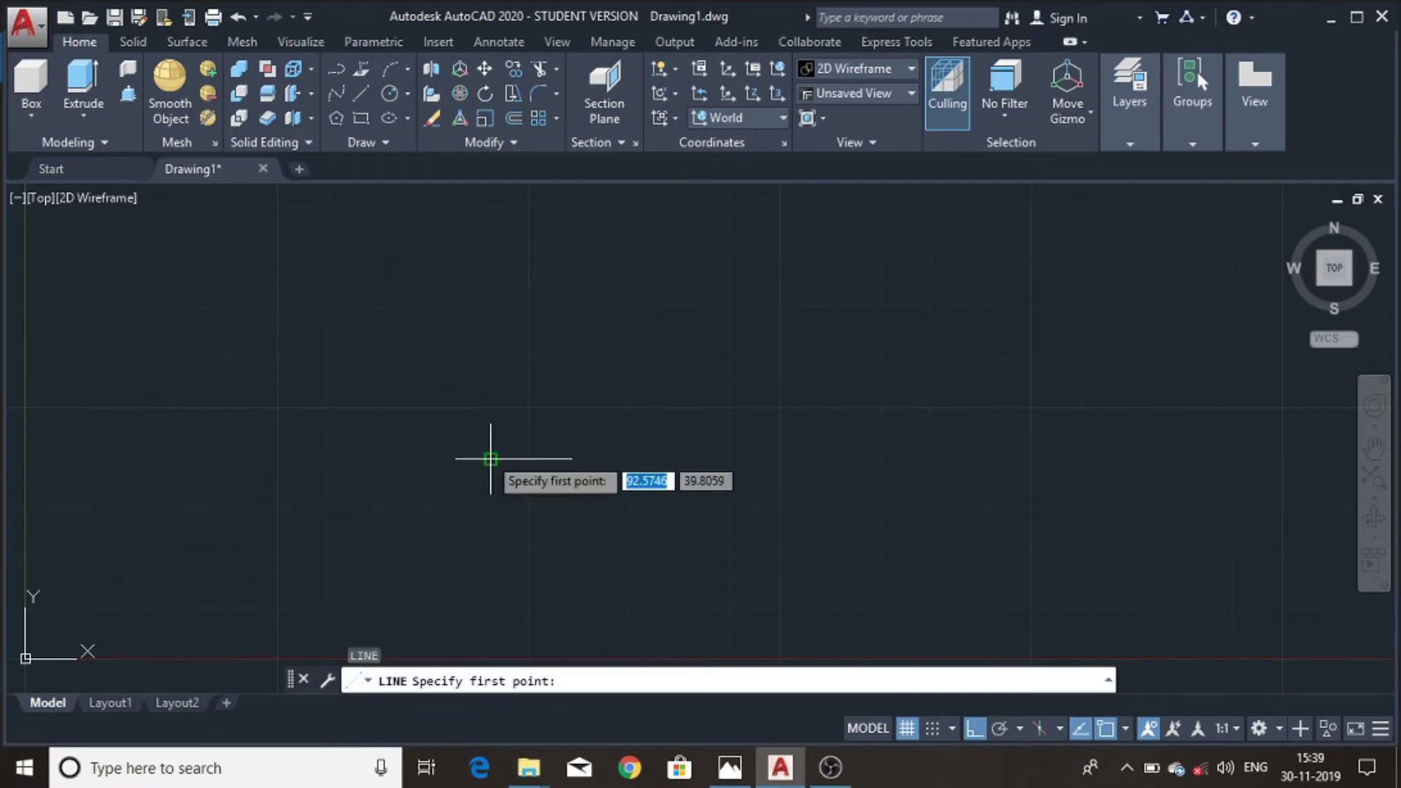
left_click(490, 459)
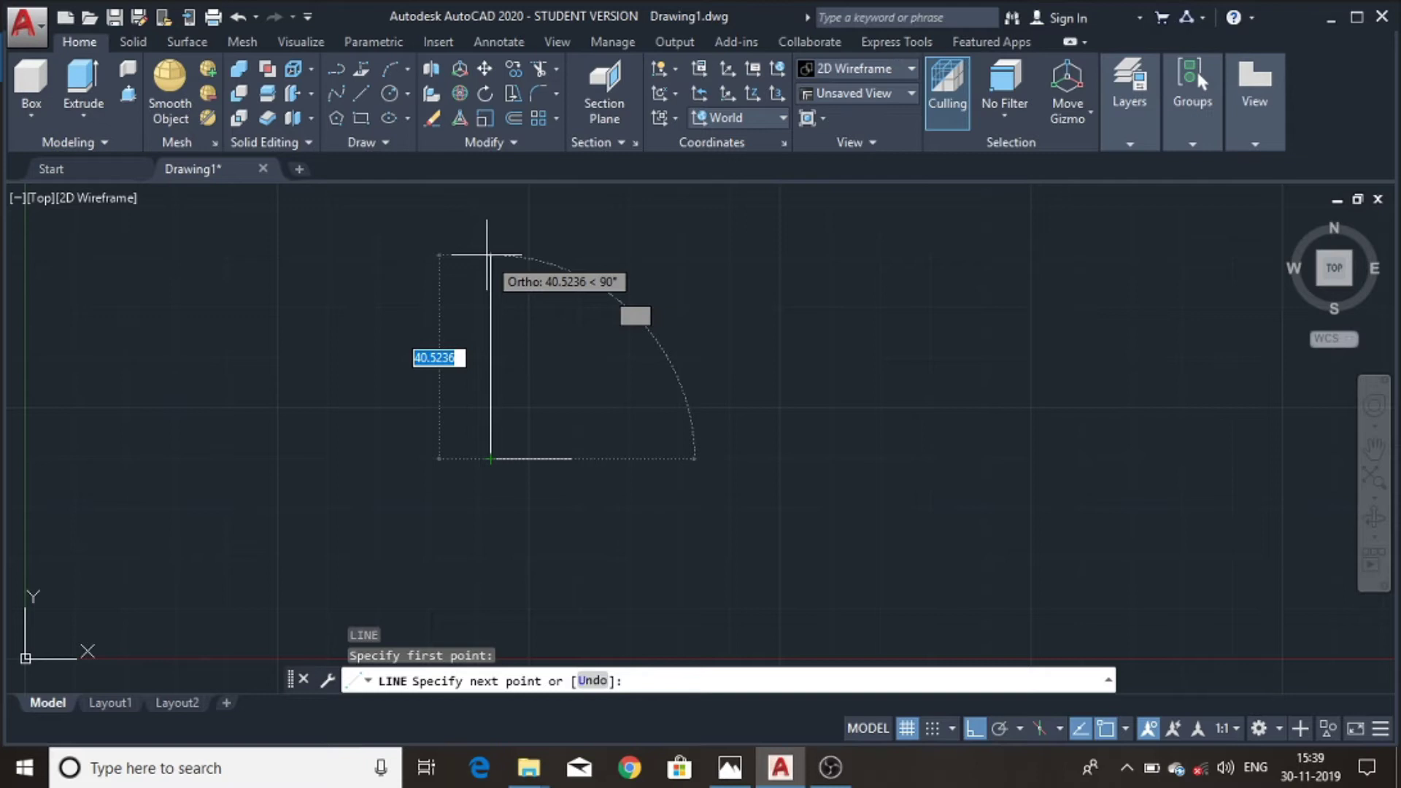
key("BackSpace")
type("31")
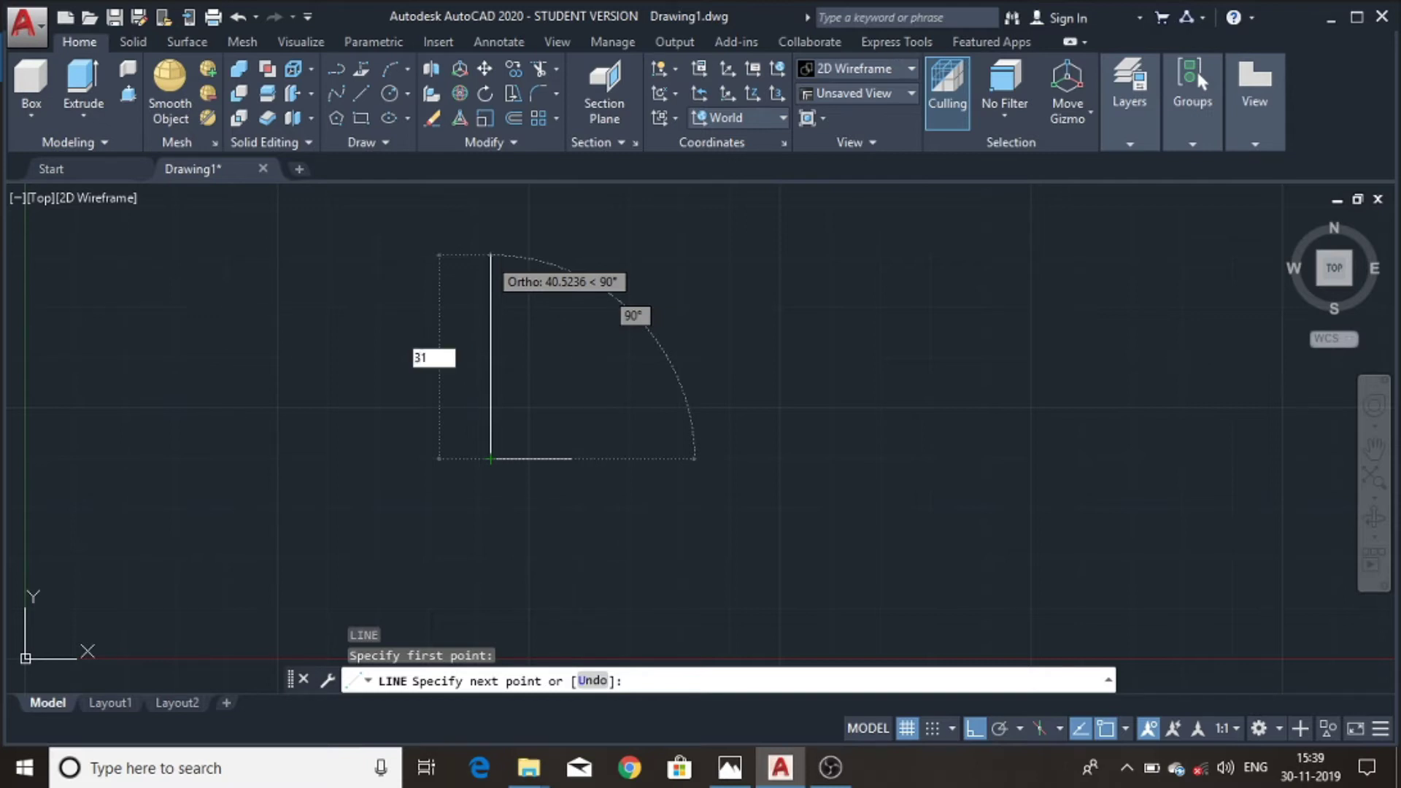
key("Return")
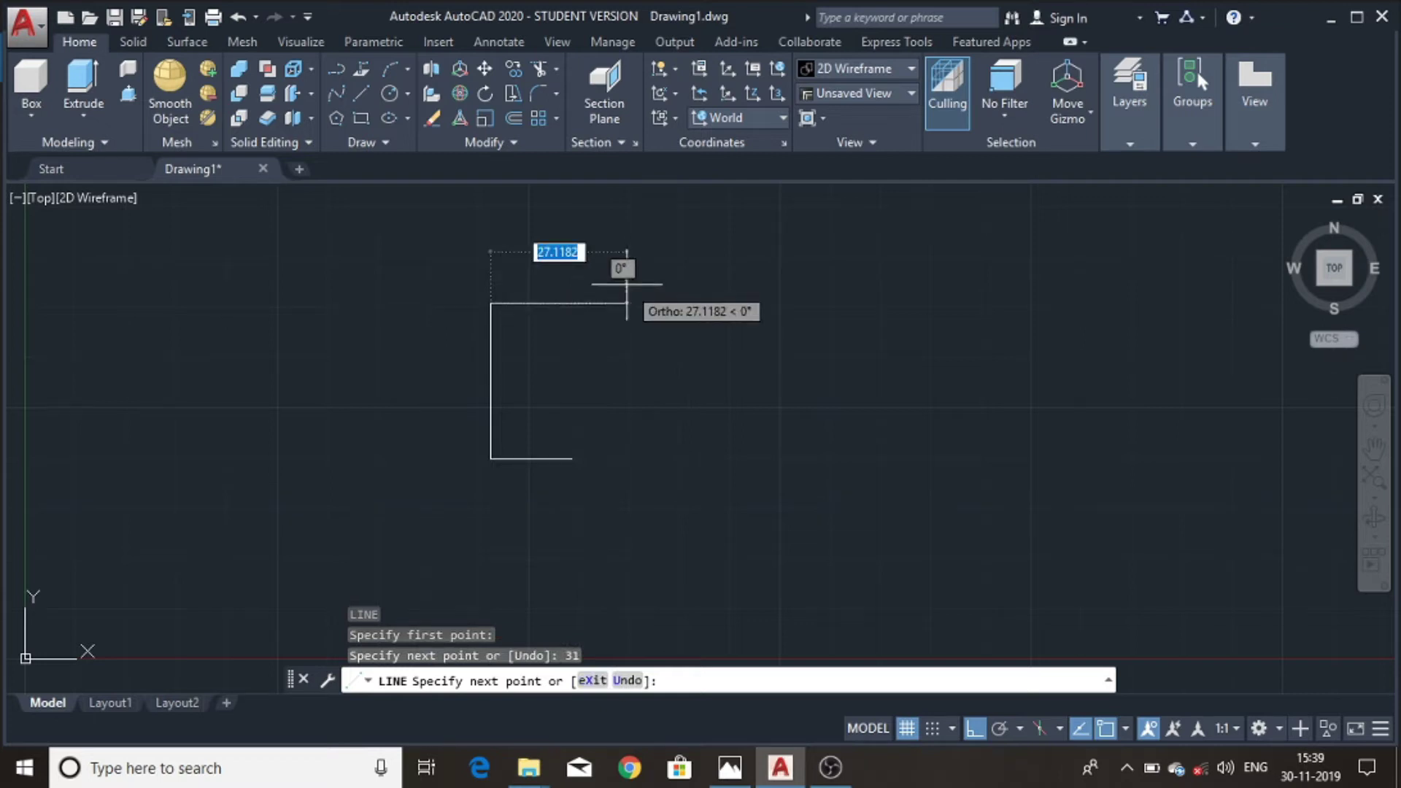
key("BackSpace")
type("16")
key("Return")
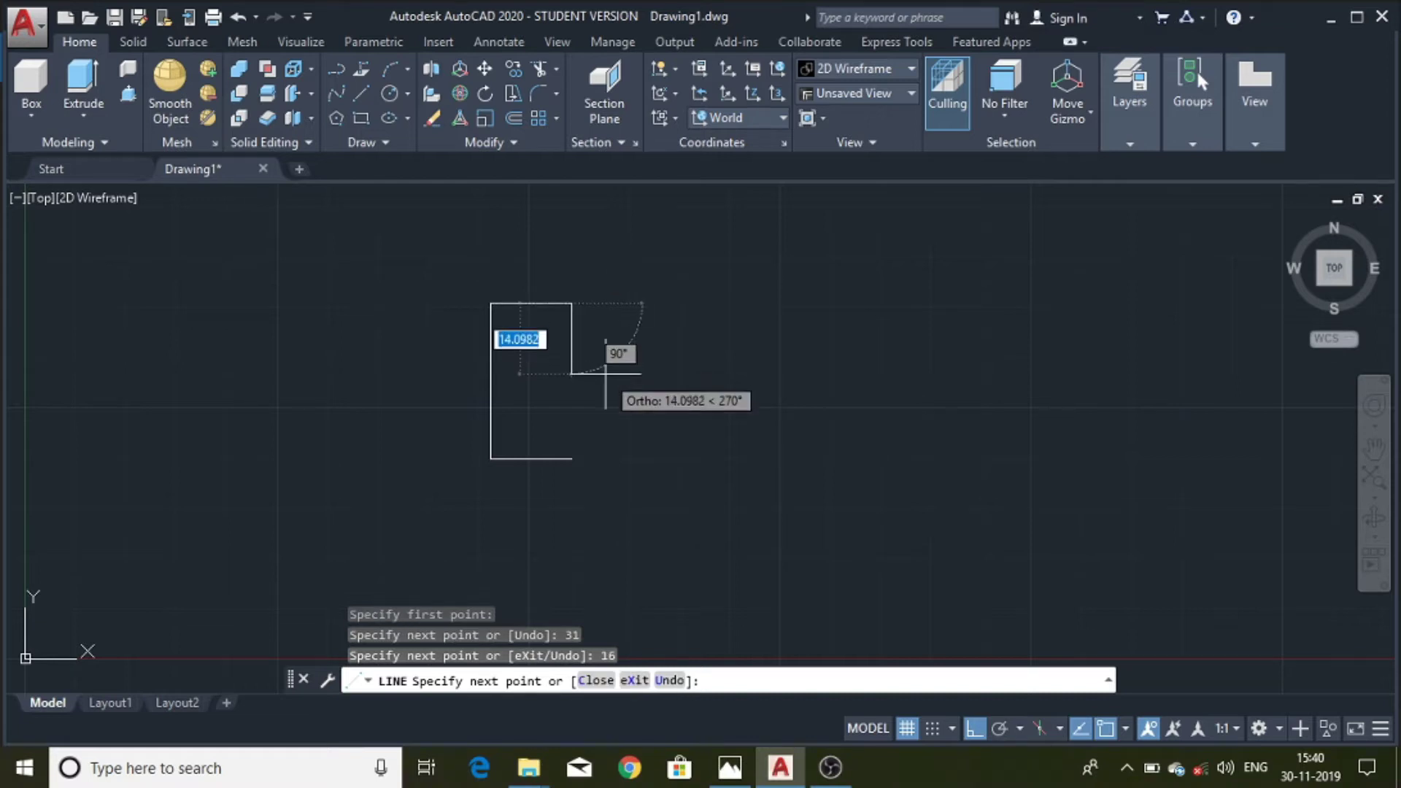
- Continue the profile with a 3.95 drop, a 1-unit step left and a 1.25 drop
key("BackSpace")
type("3.")
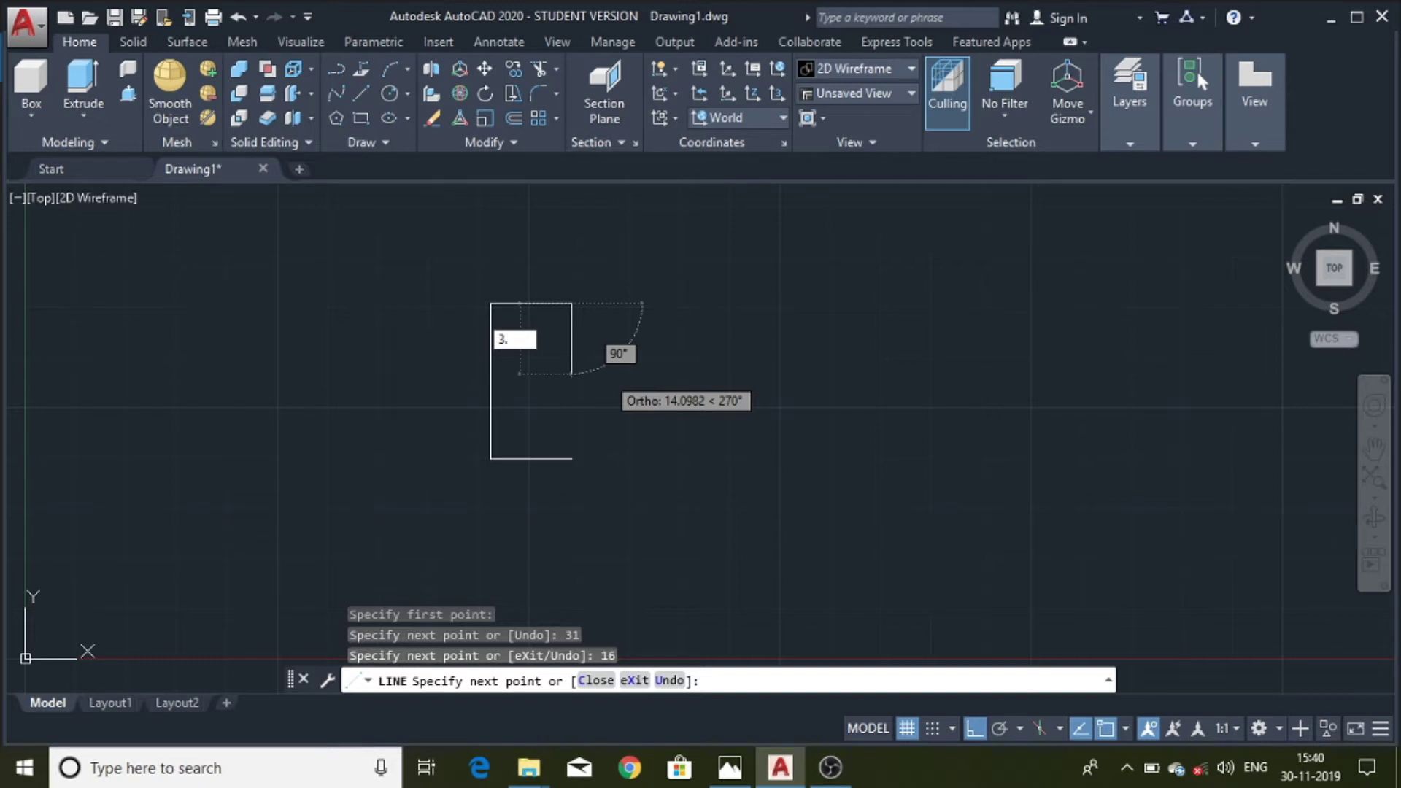
type("95")
key("Return")
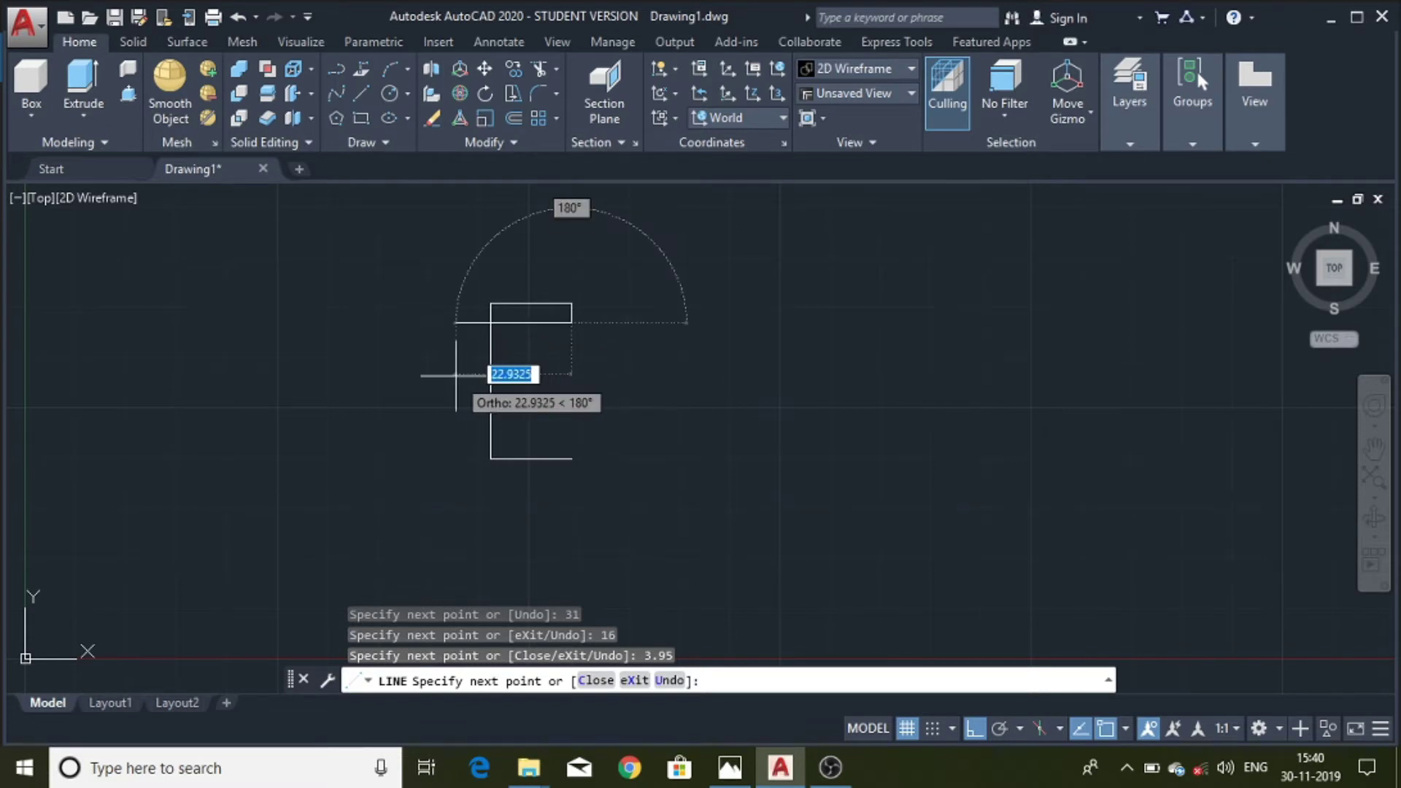
key("BackSpace")
type("1")
key("Return")
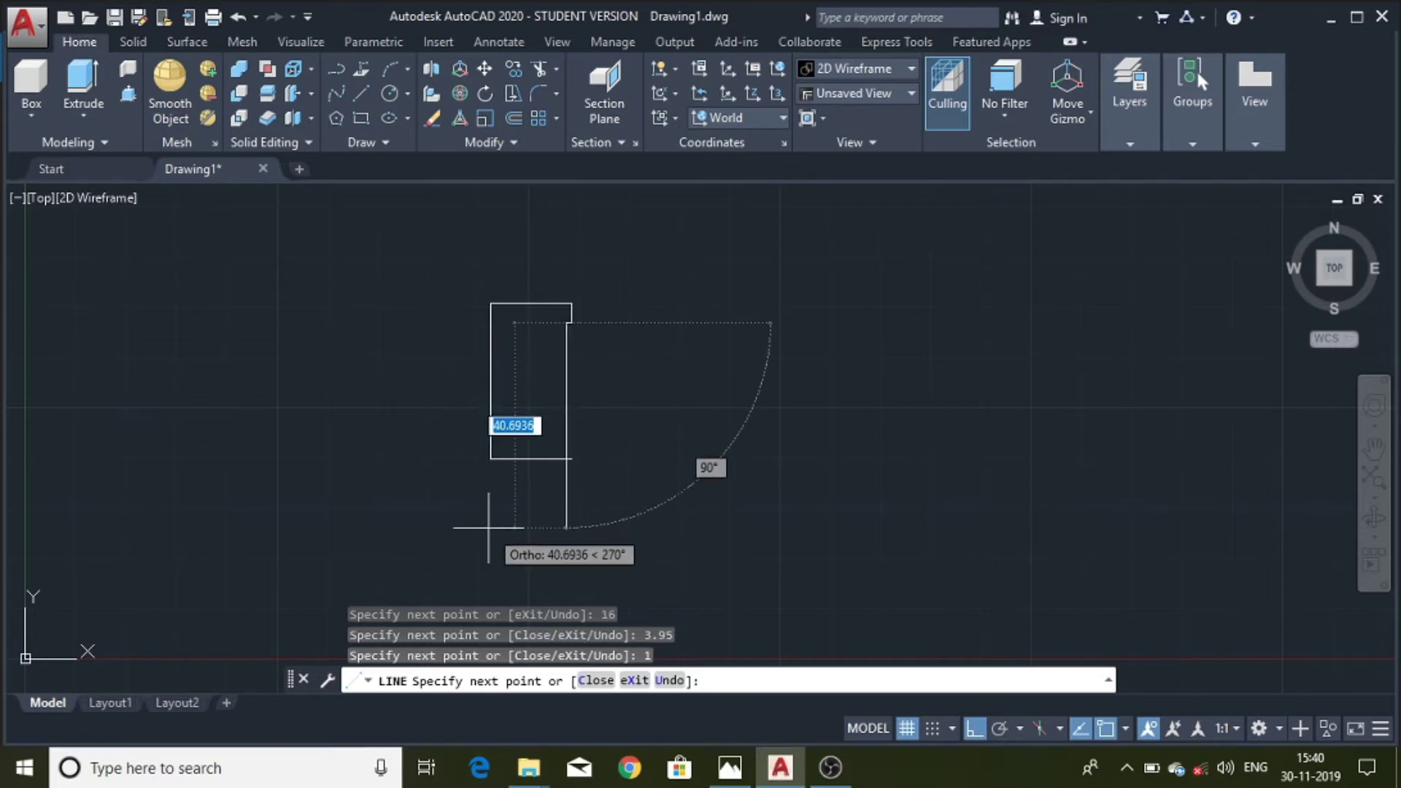
key("BackSpace")
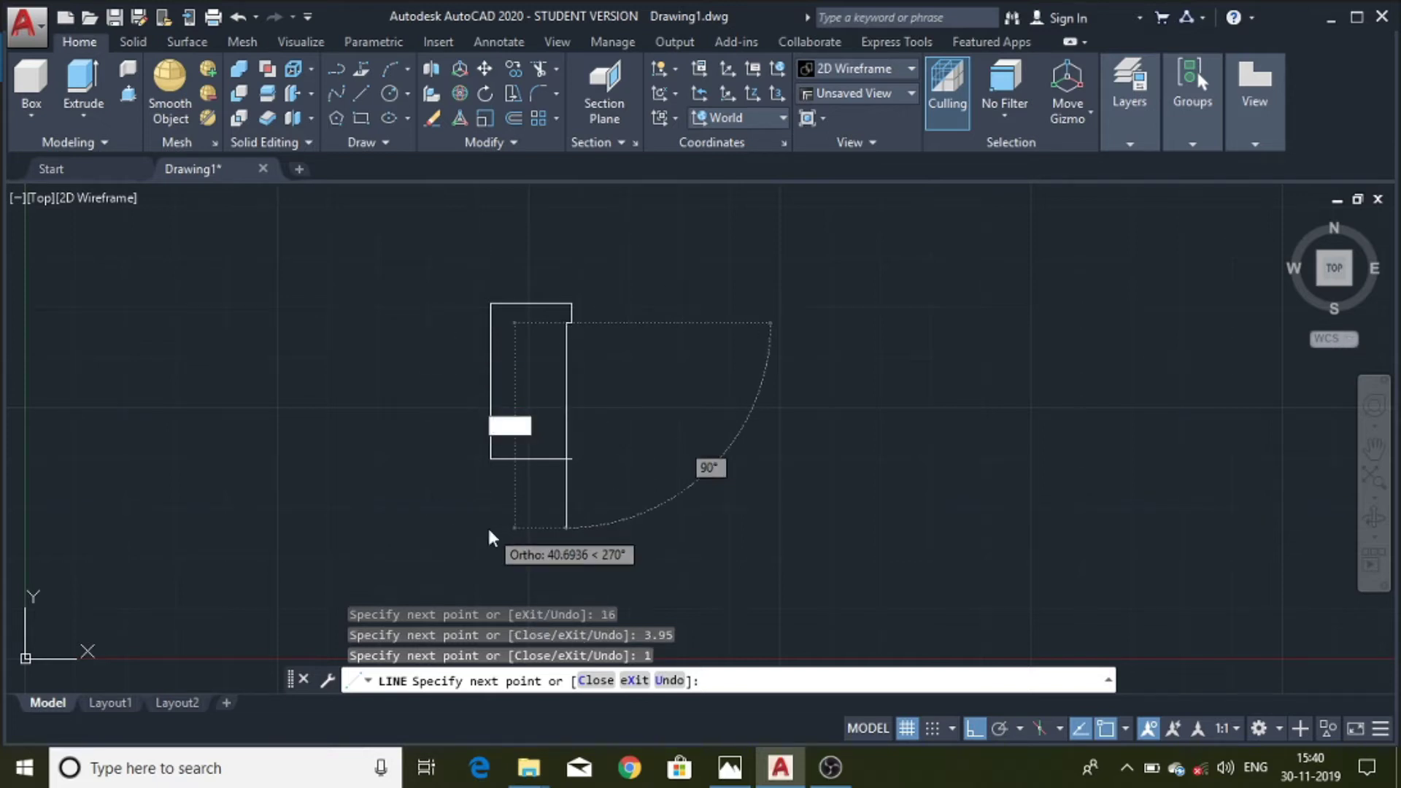
type("1.25")
key("Return")
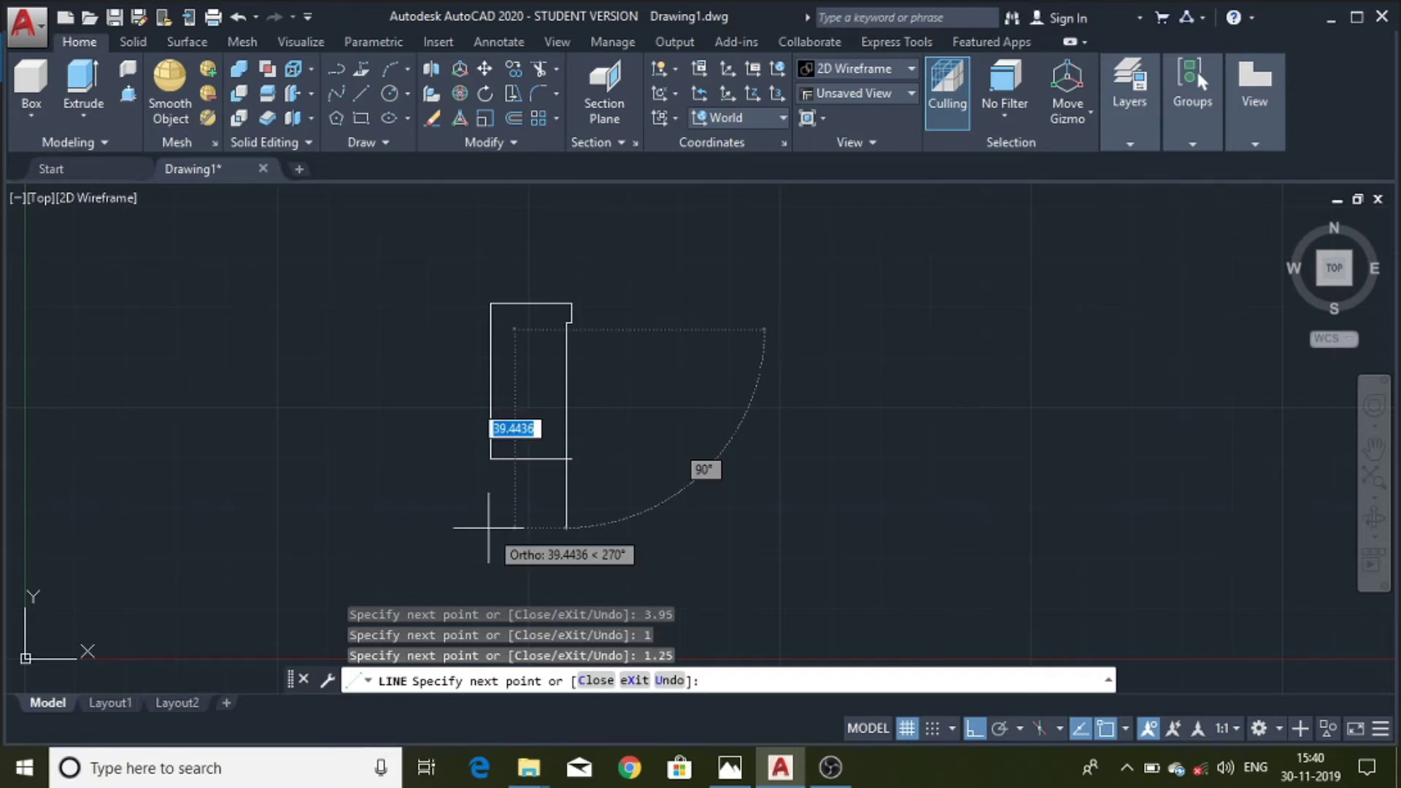
key("Escape")
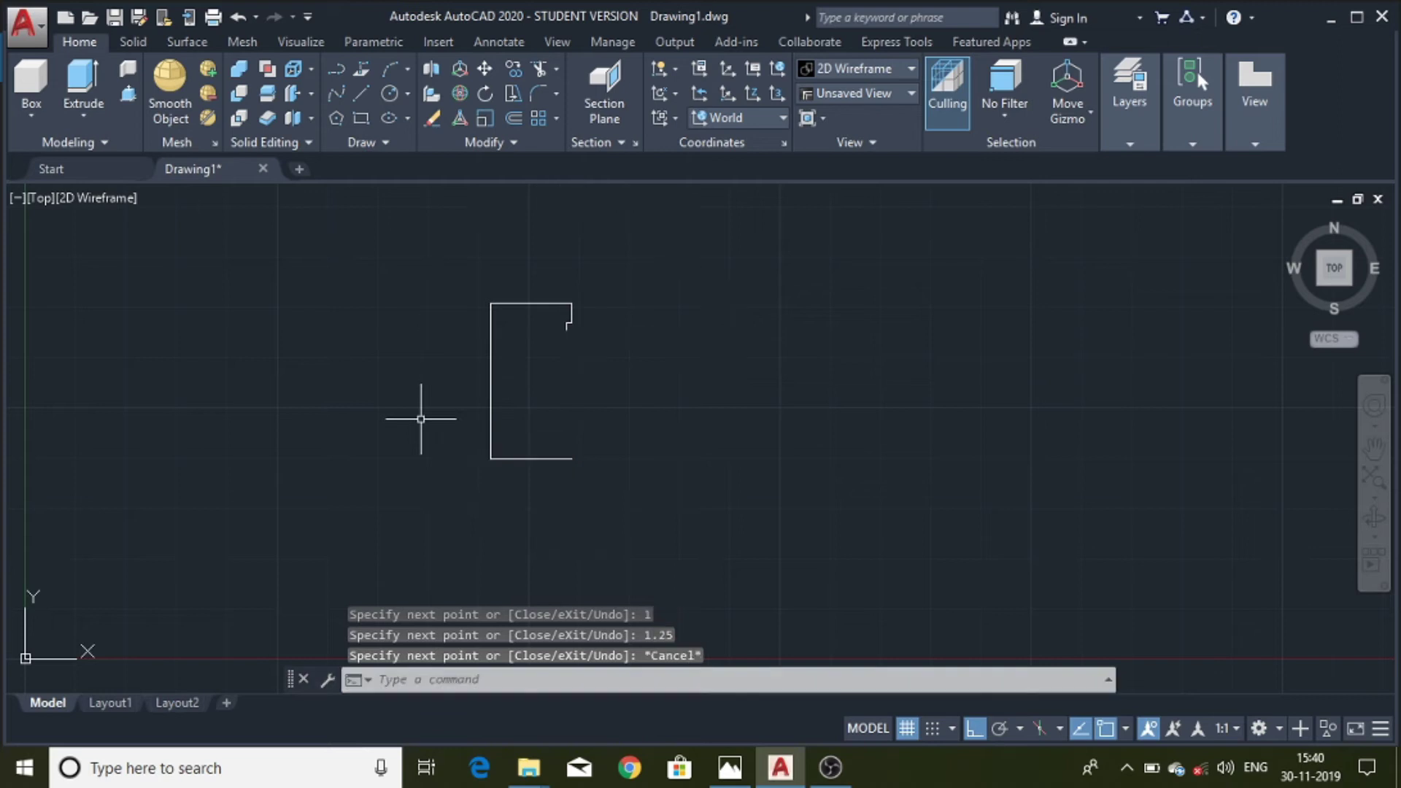
- Start a line at the profile's top-left corner and drop it 3.95 units
type("l")
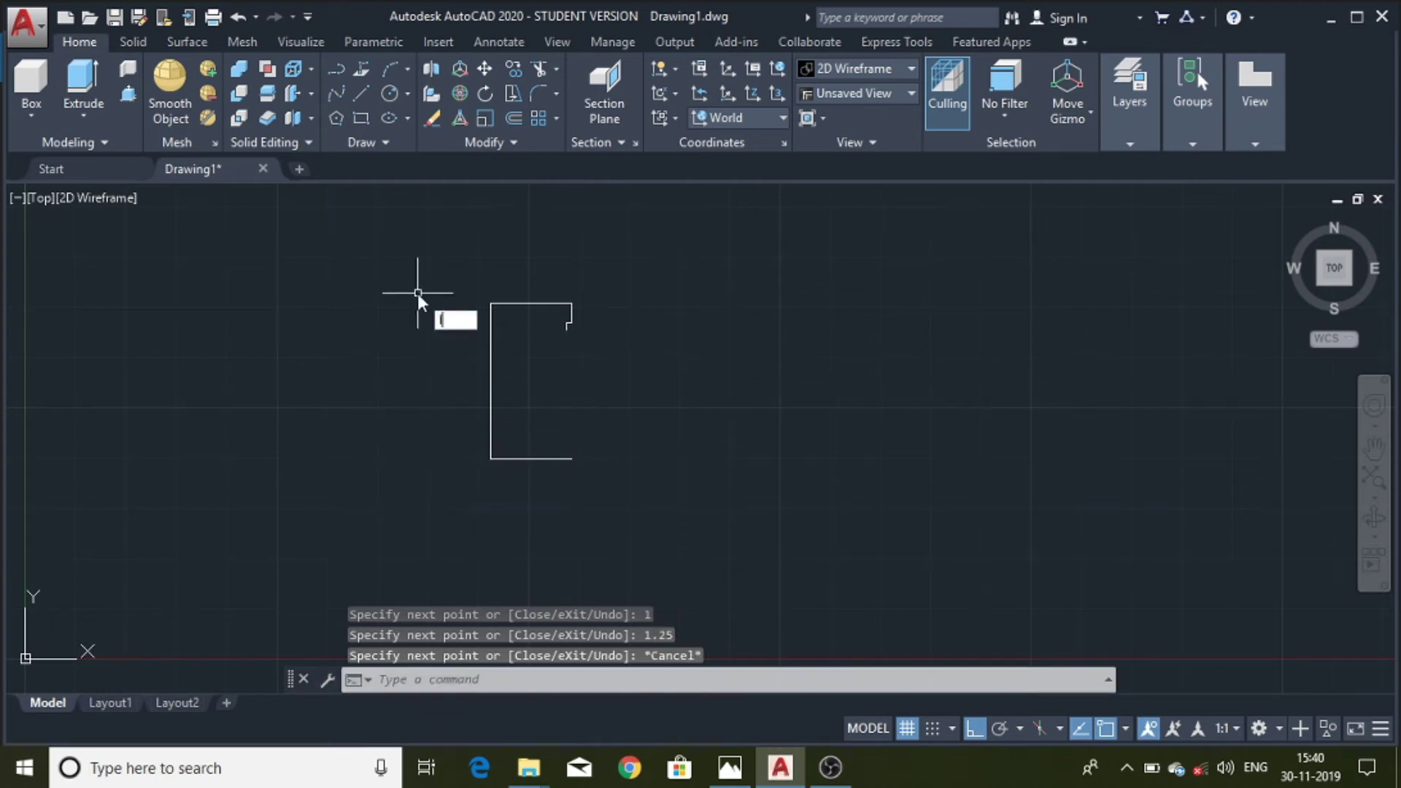
key("Escape")
key("Return")
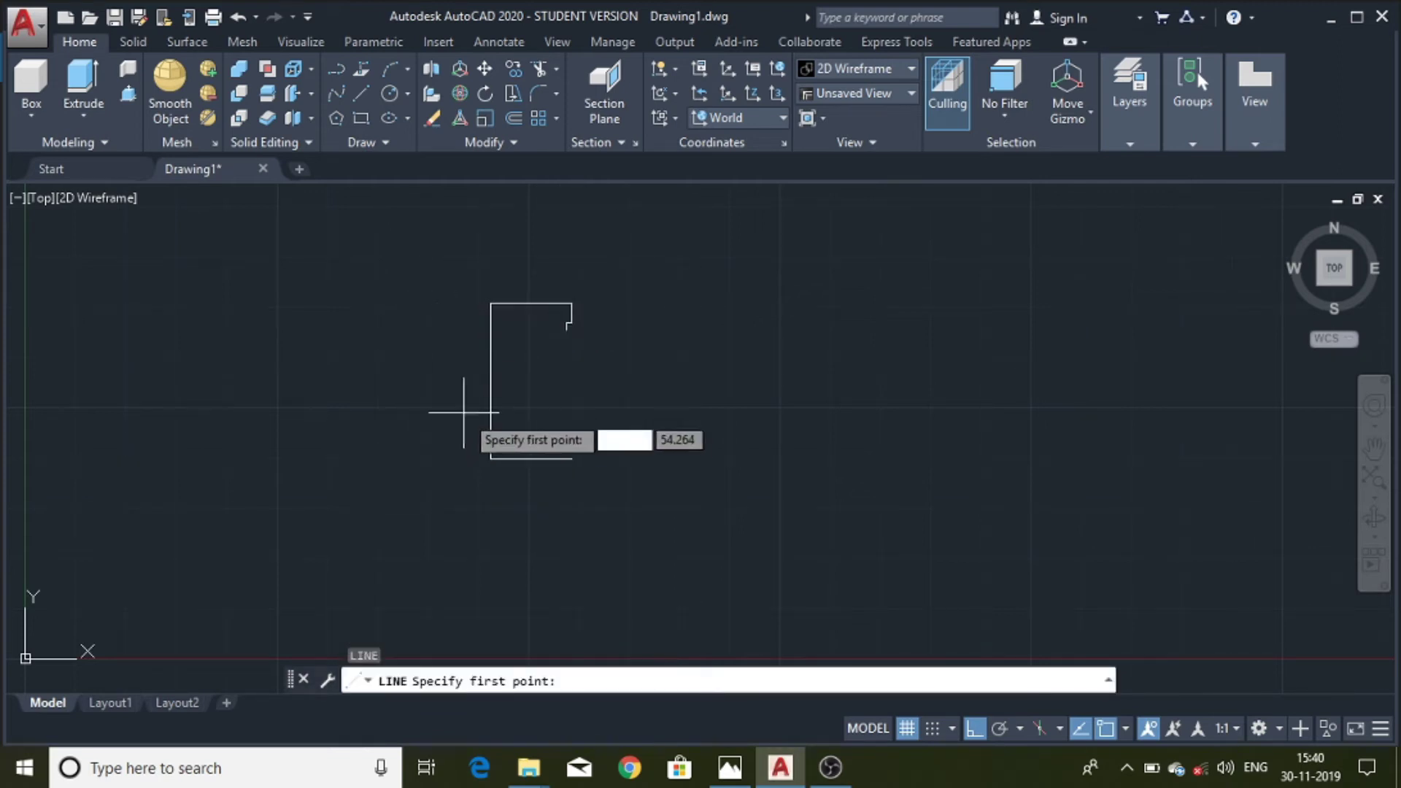
left_click(491, 303)
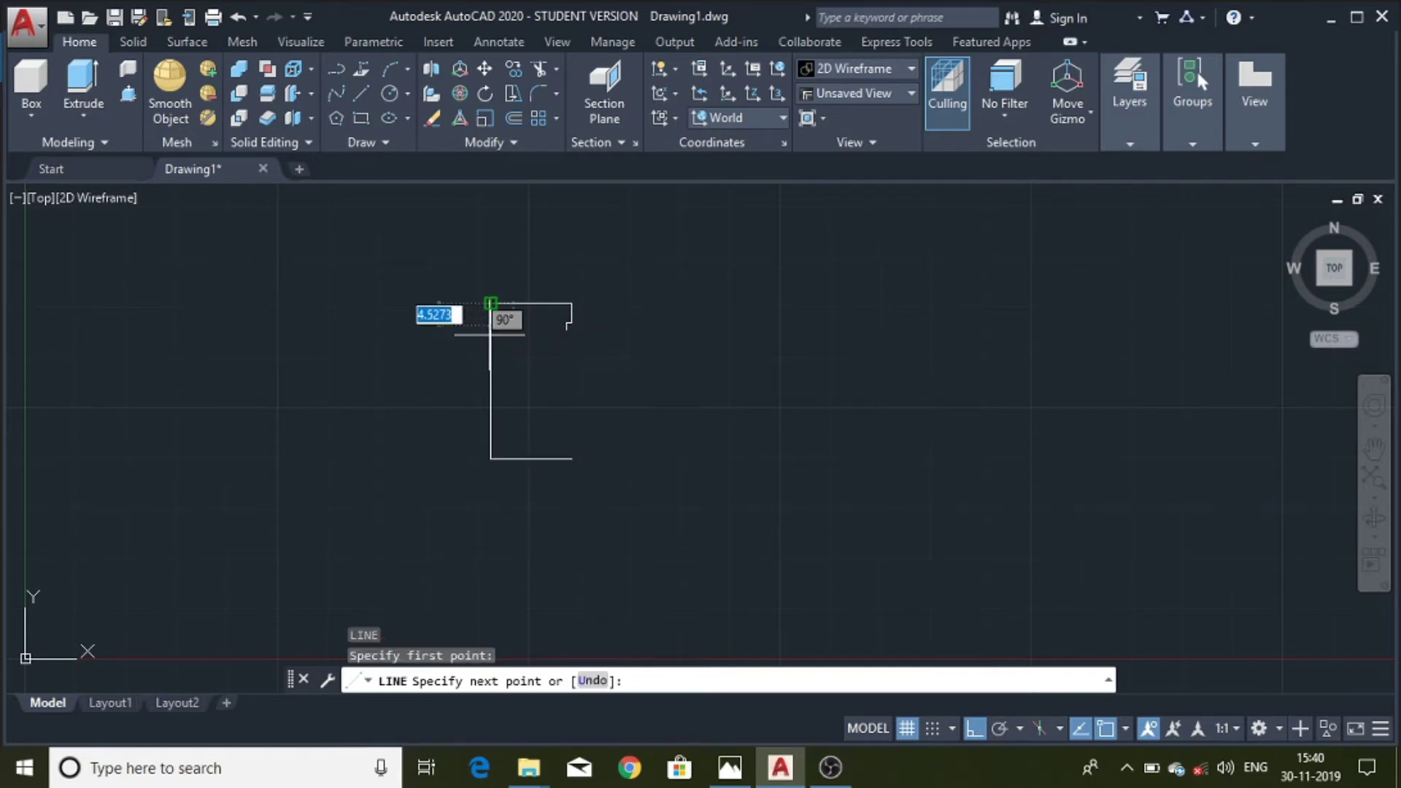
key("BackSpace")
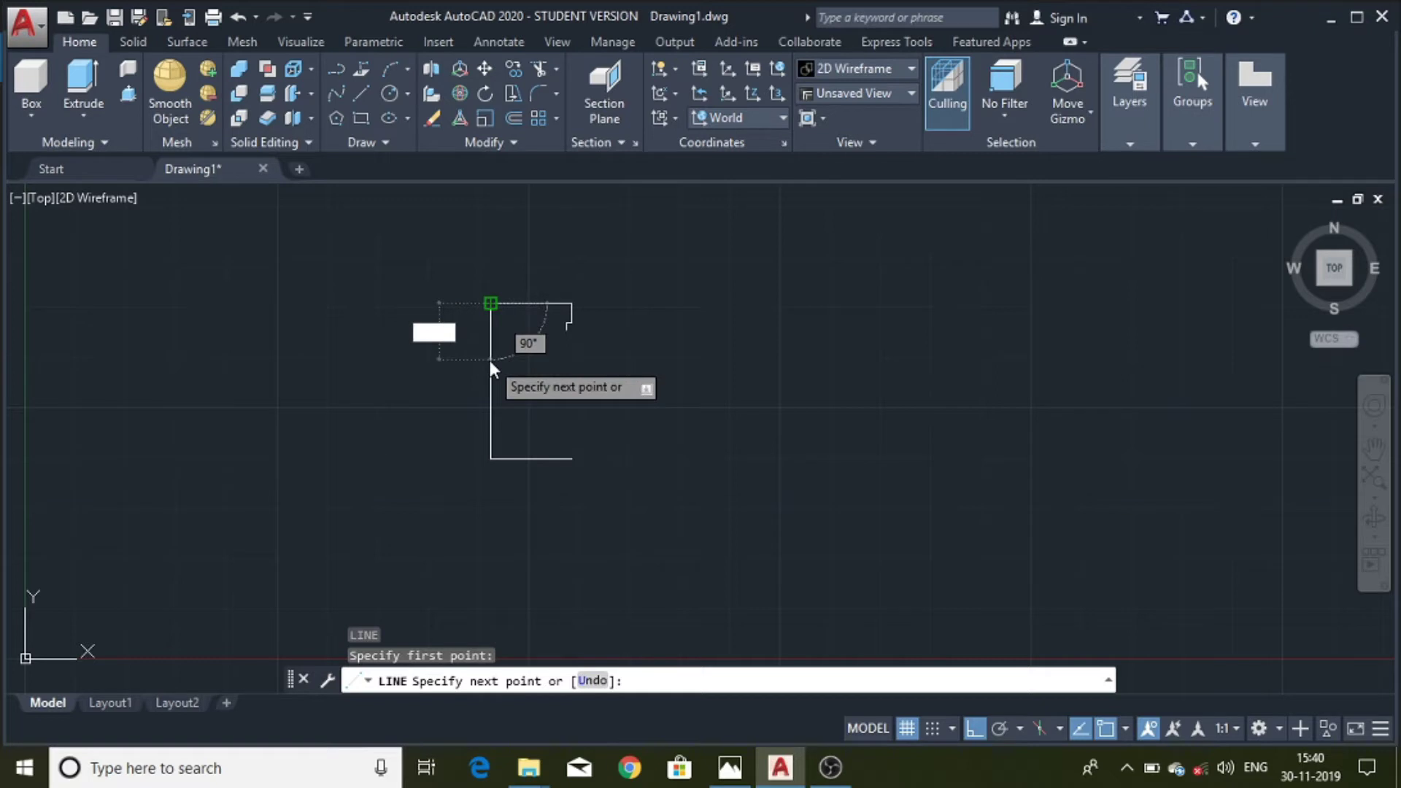
type("3.95")
key("Return")
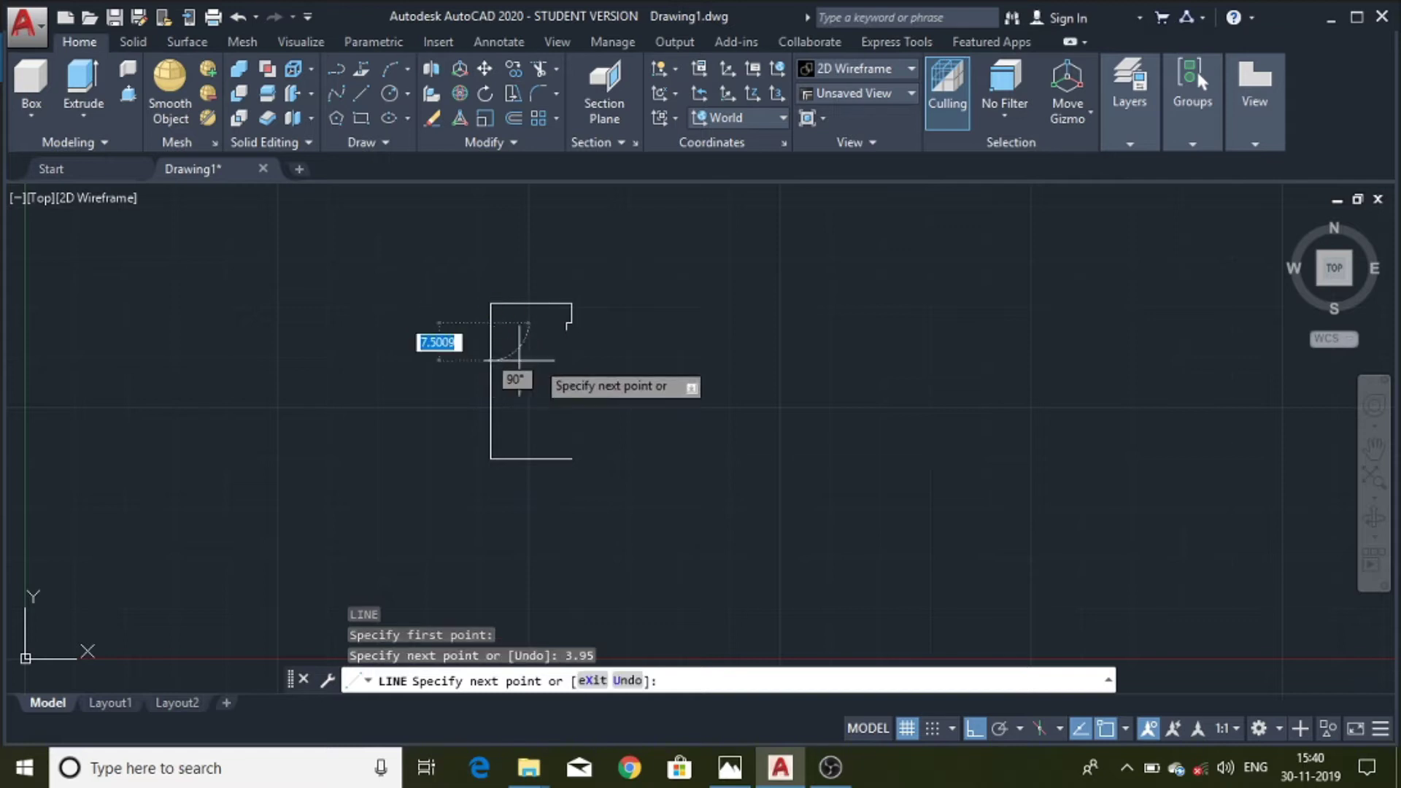
- Add a 1-unit step right and a 1.25 drop, then join to the right-side step's end
key("BackSpace")
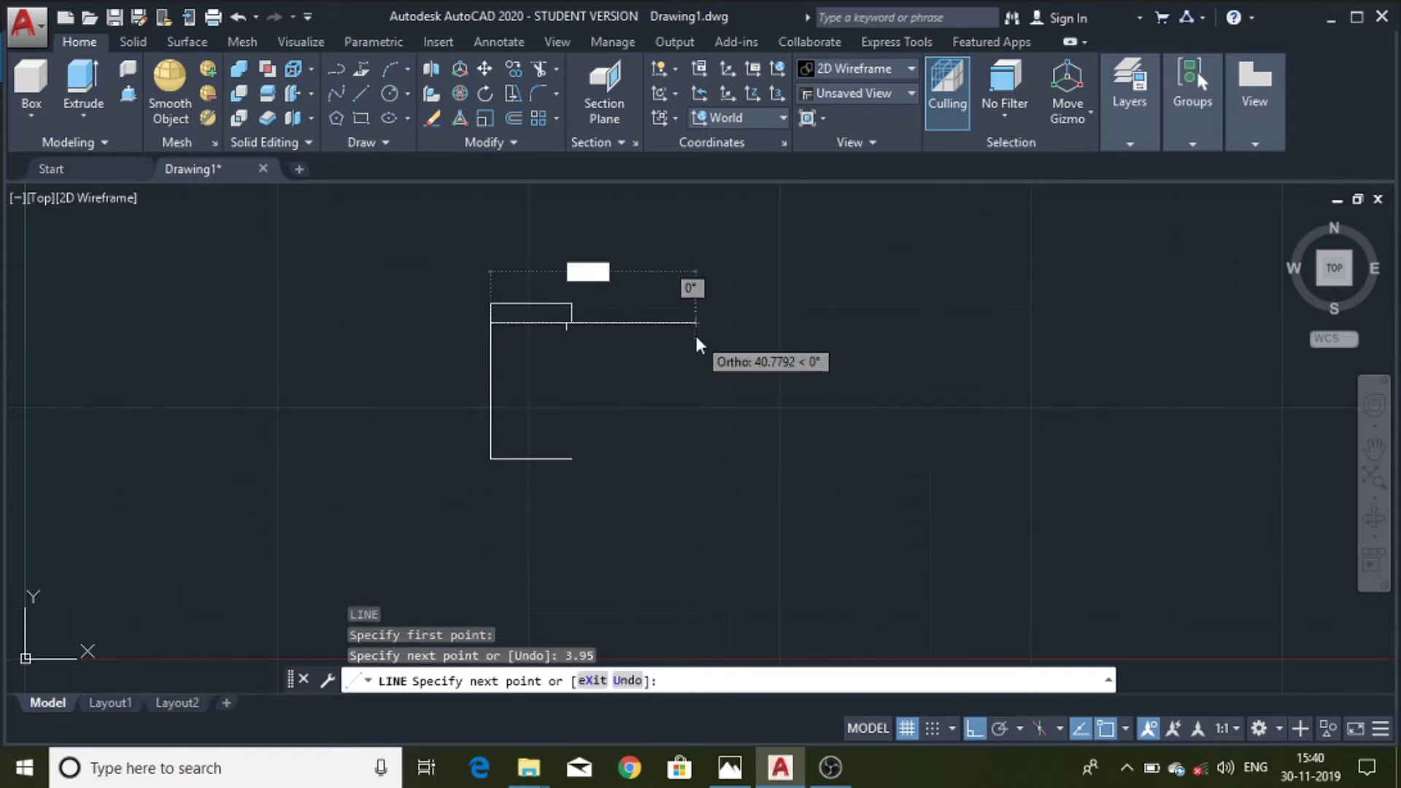
type("1")
key("Return")
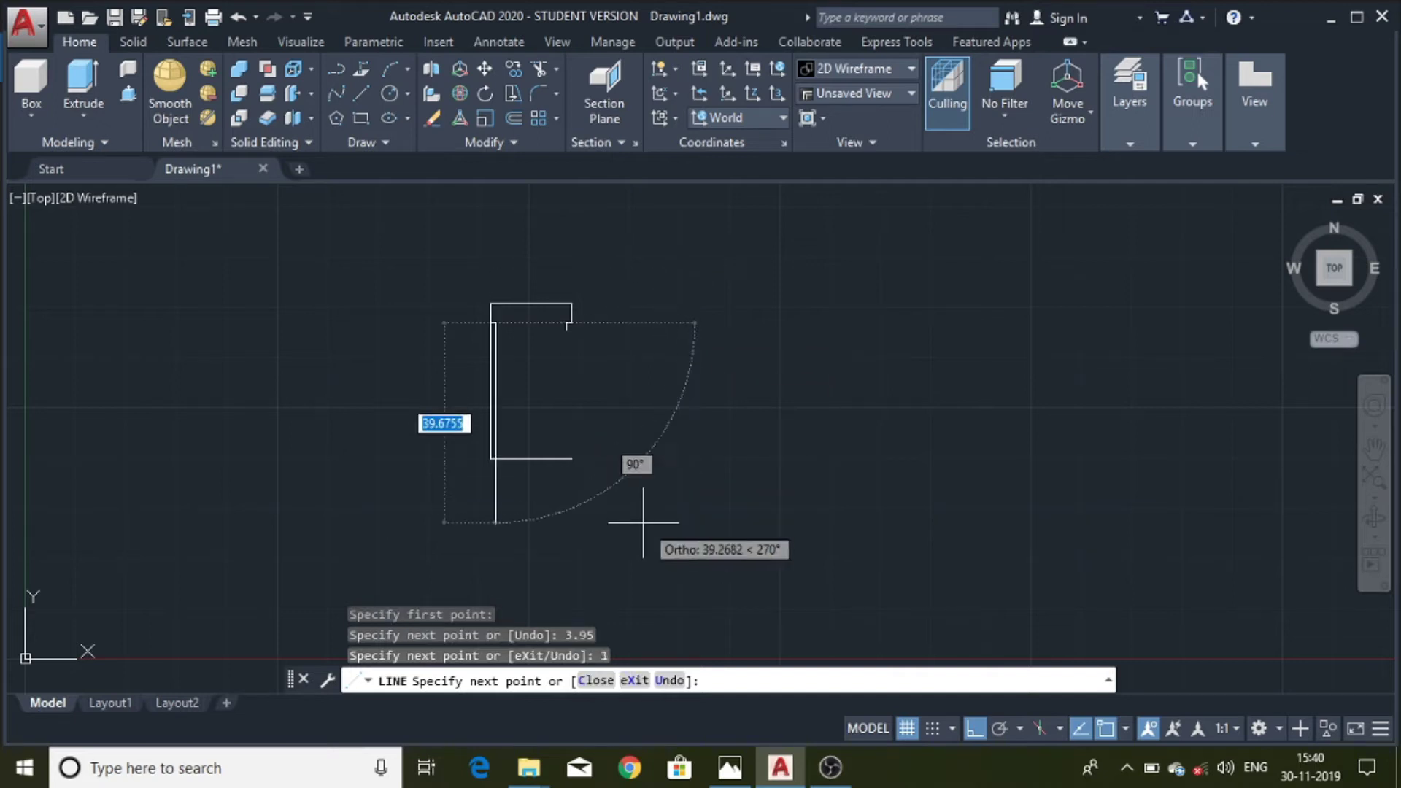
key("BackSpace")
type("1.2")
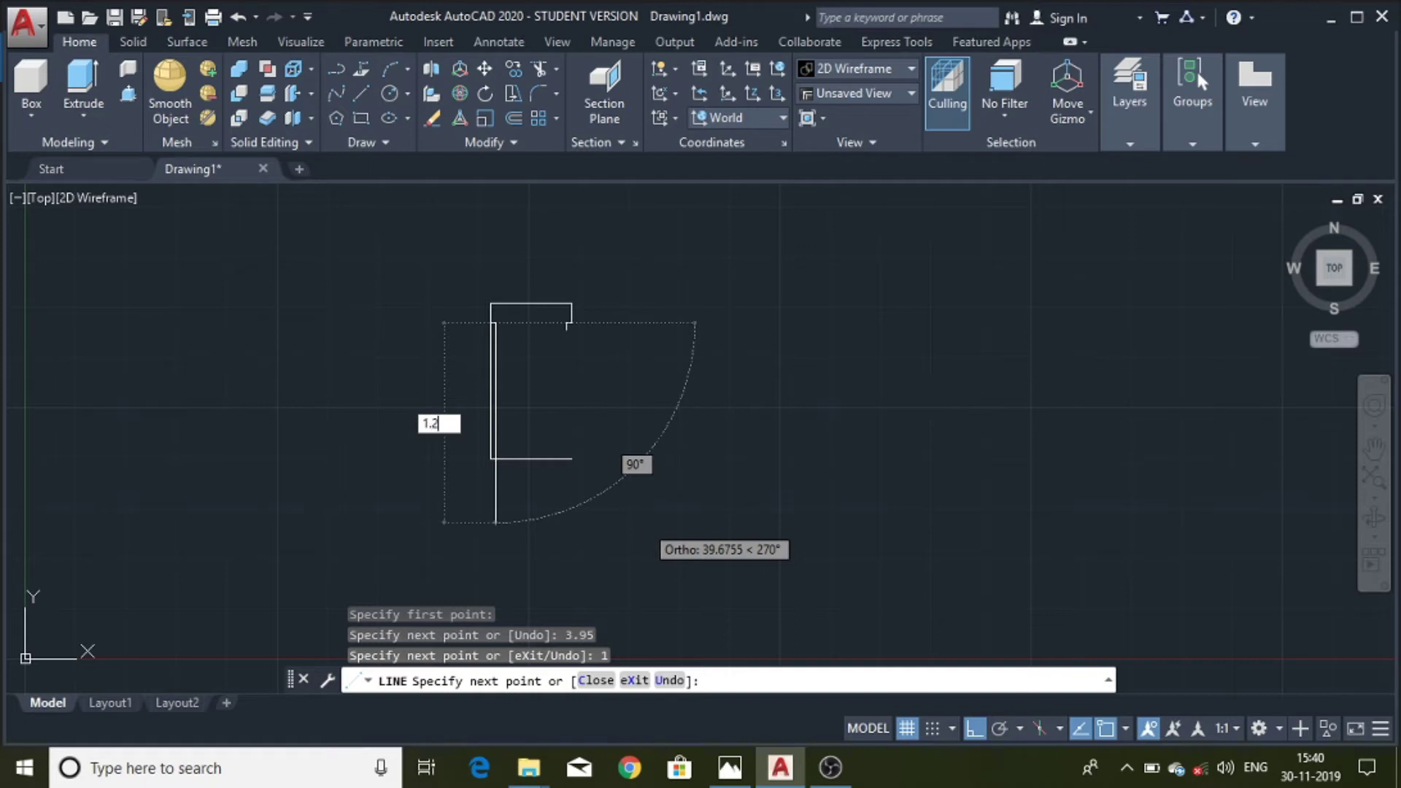
type("5")
key("Return")
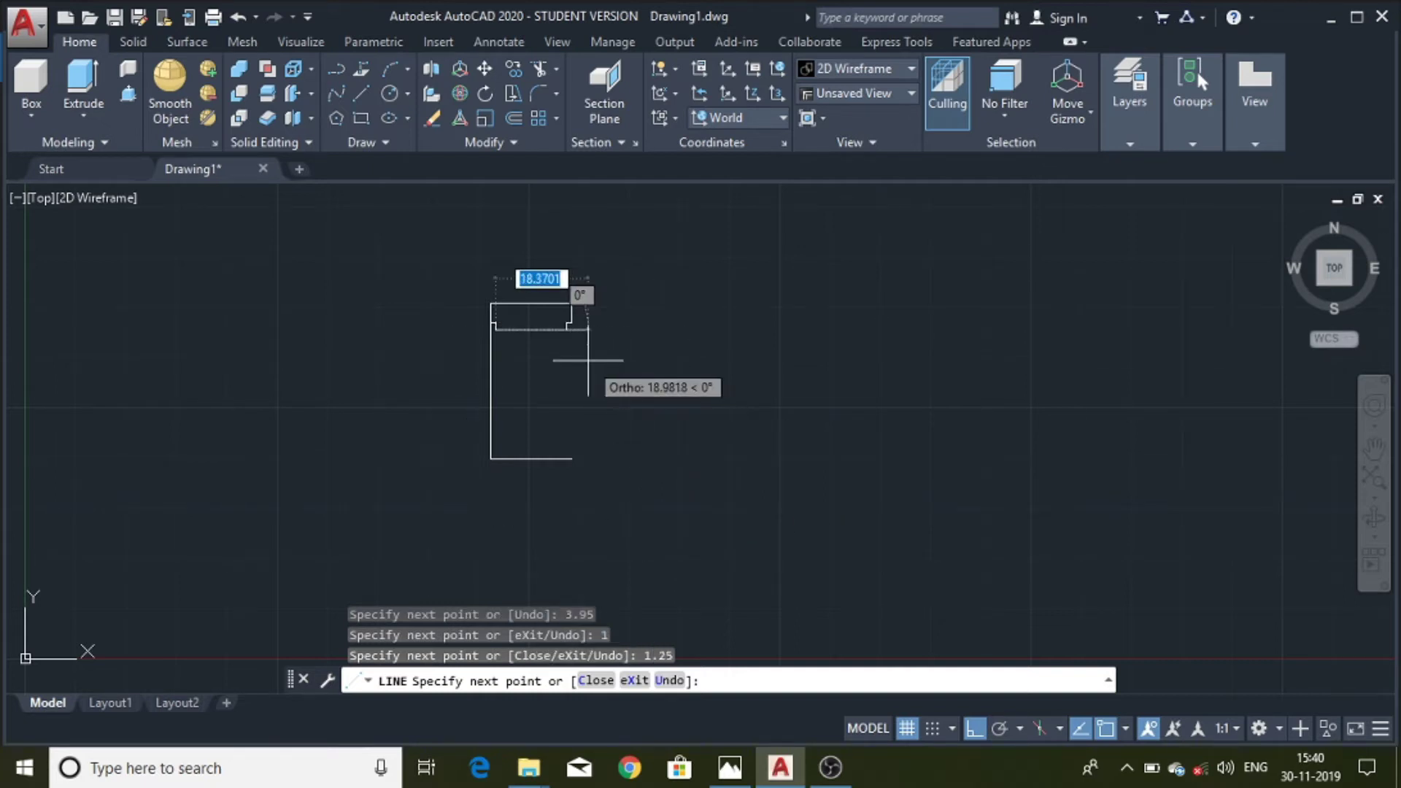
left_click(570, 328)
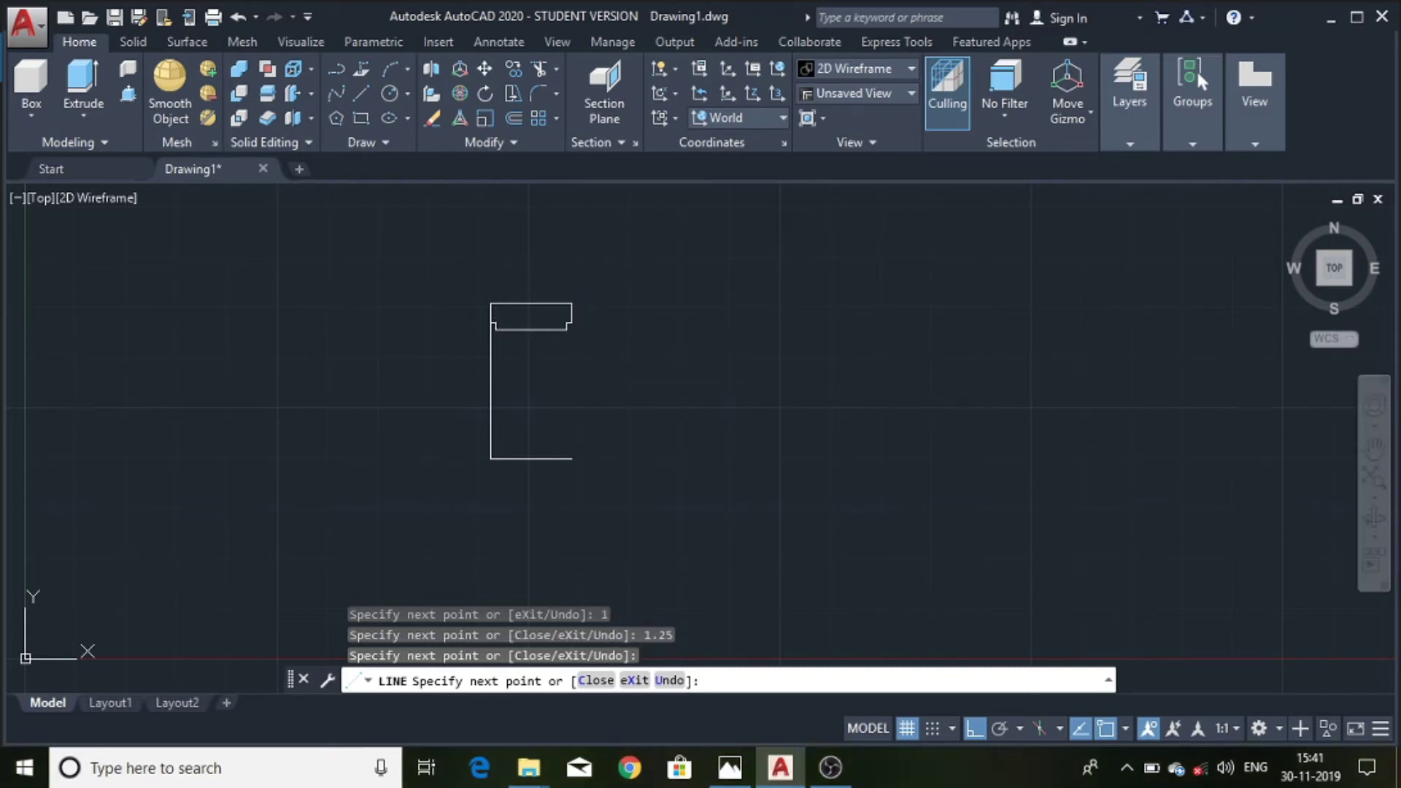
key("Escape")
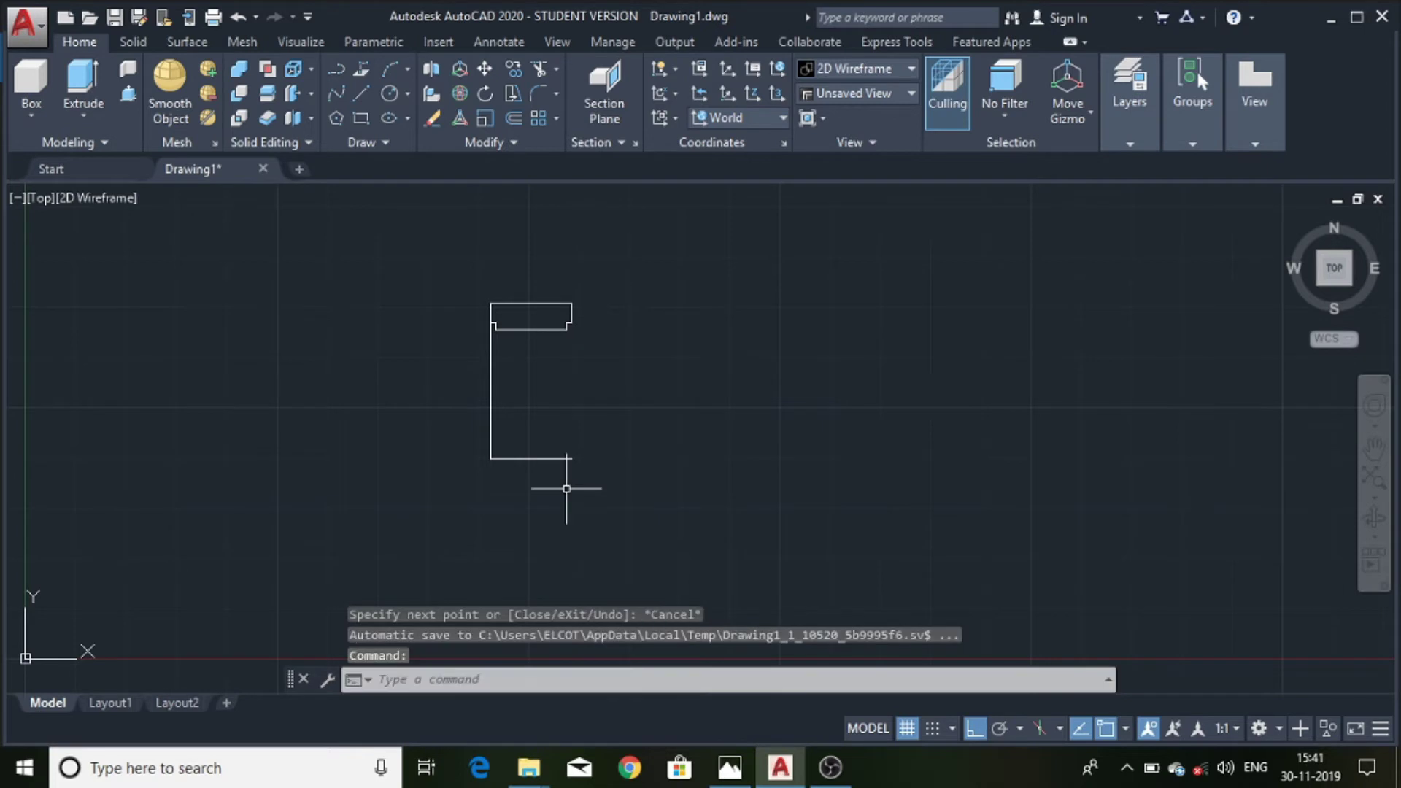
- Draw a 27.65-unit vertical line from the base line's midpoint, then recheck the bearing reference image
type("l")
key("Return")
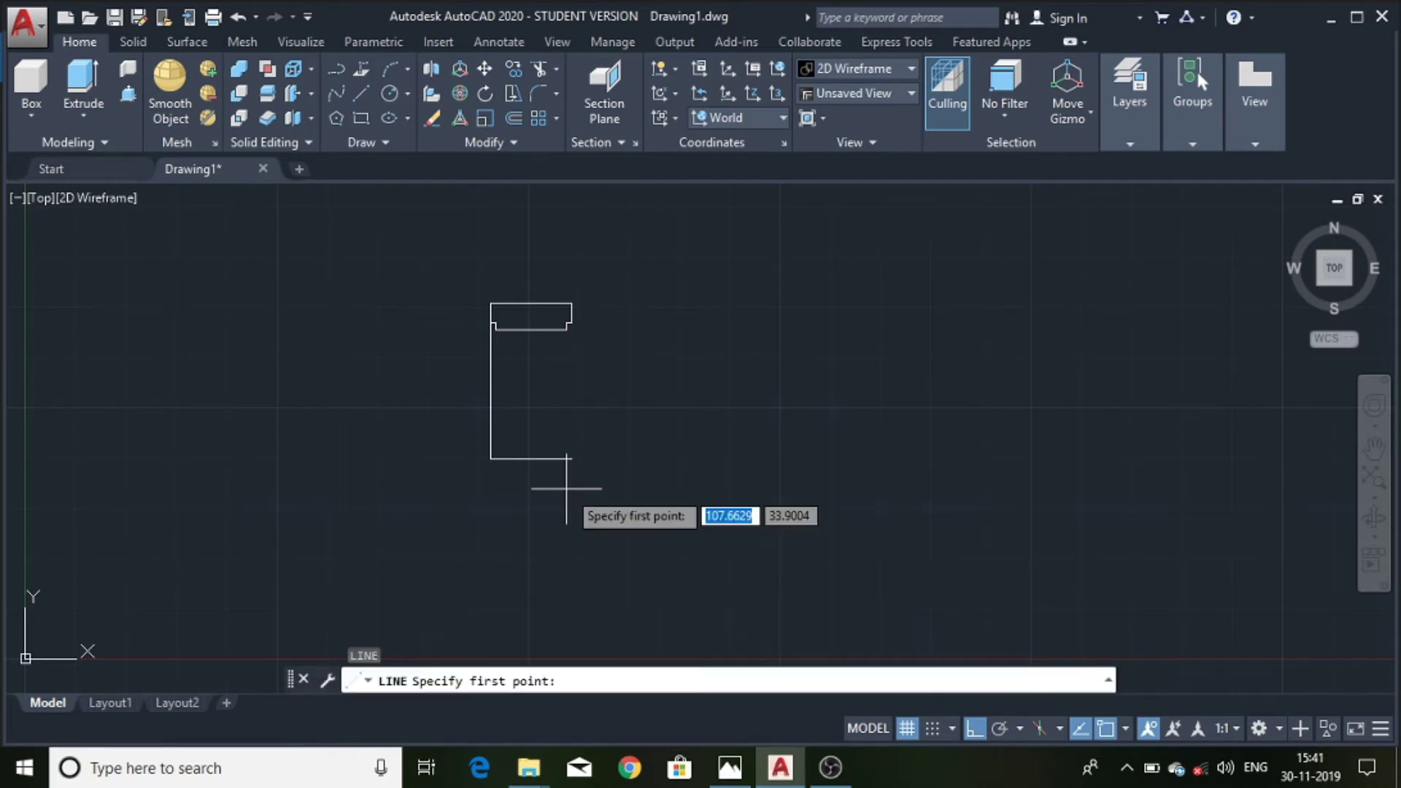
right_click(537, 461)
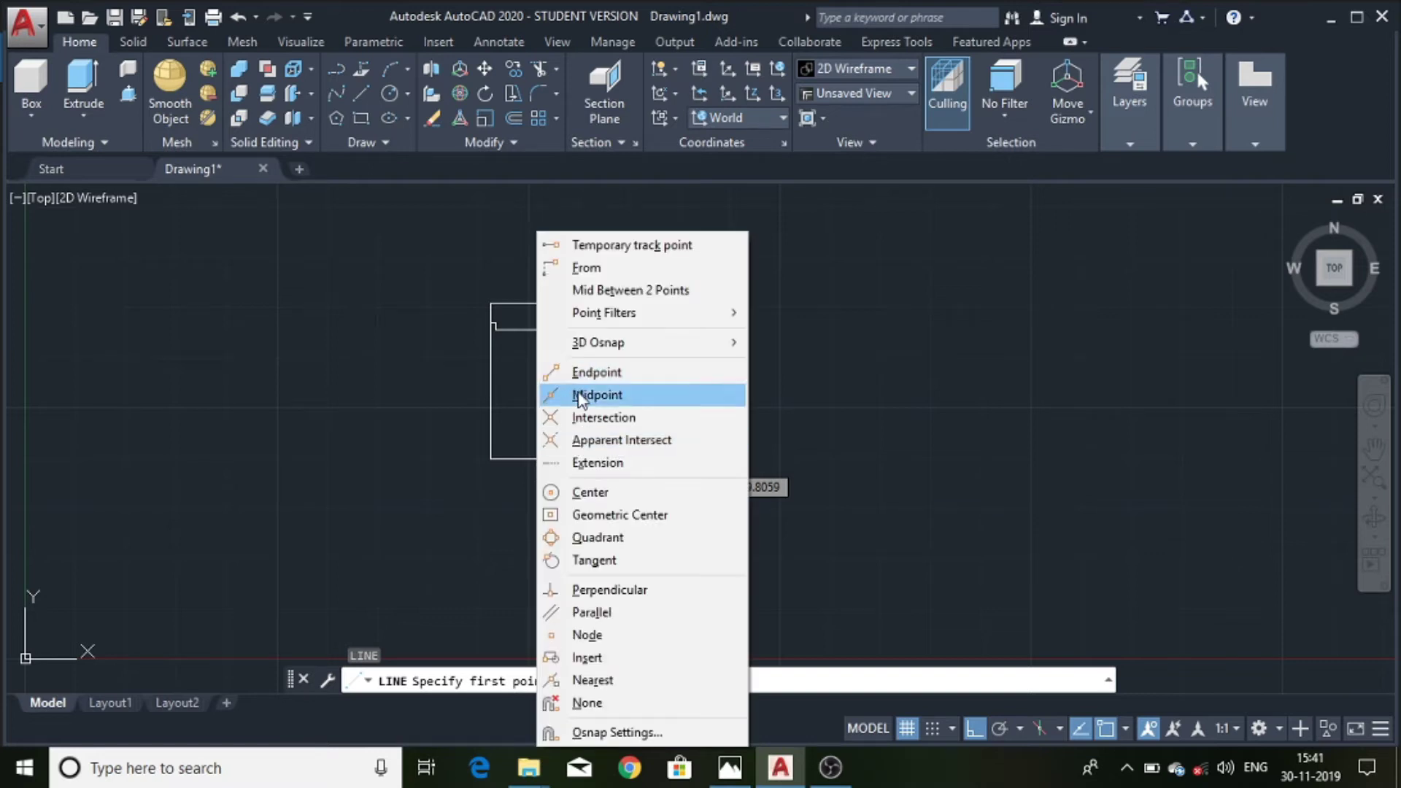
left_click(582, 394)
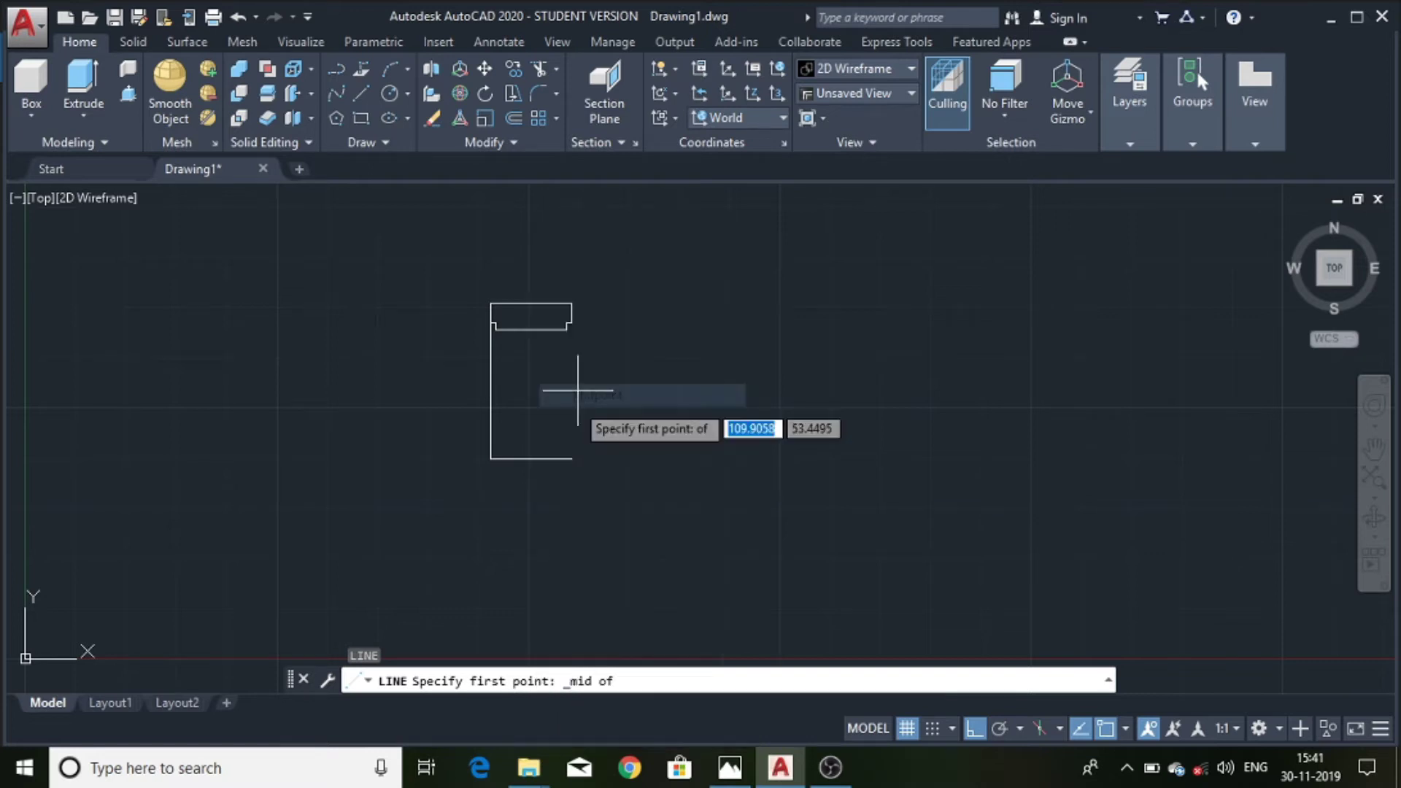
left_click(531, 460)
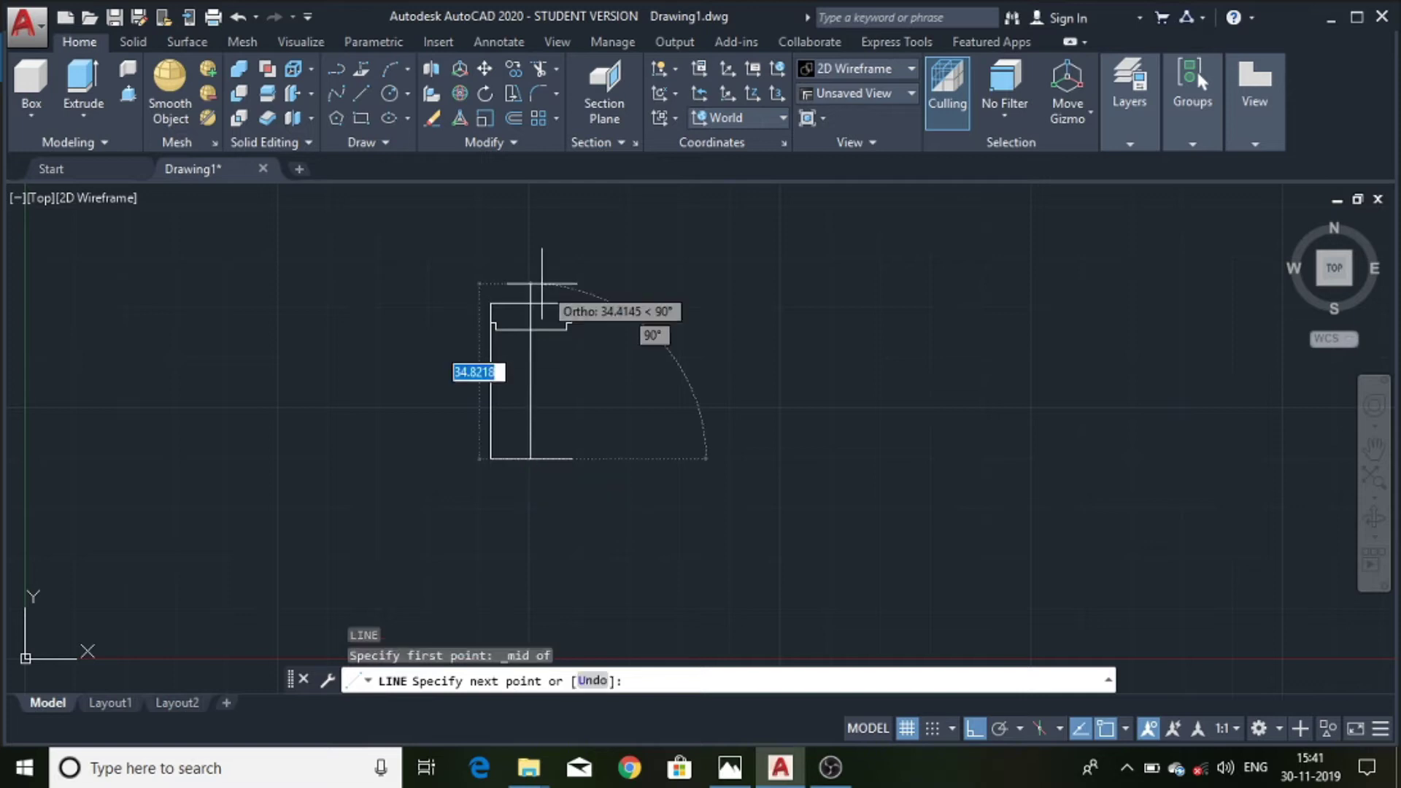
type("27.")
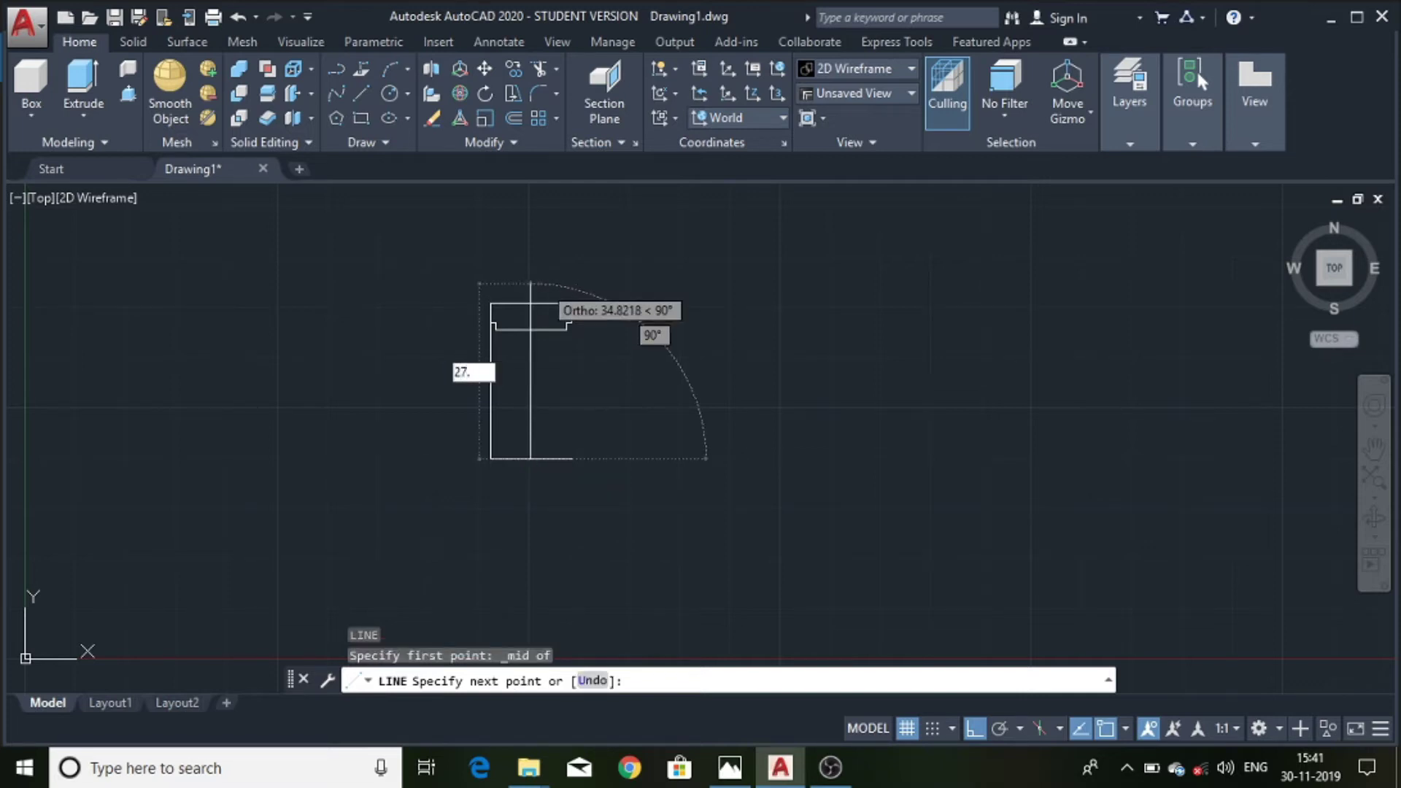
type("65")
key("Return")
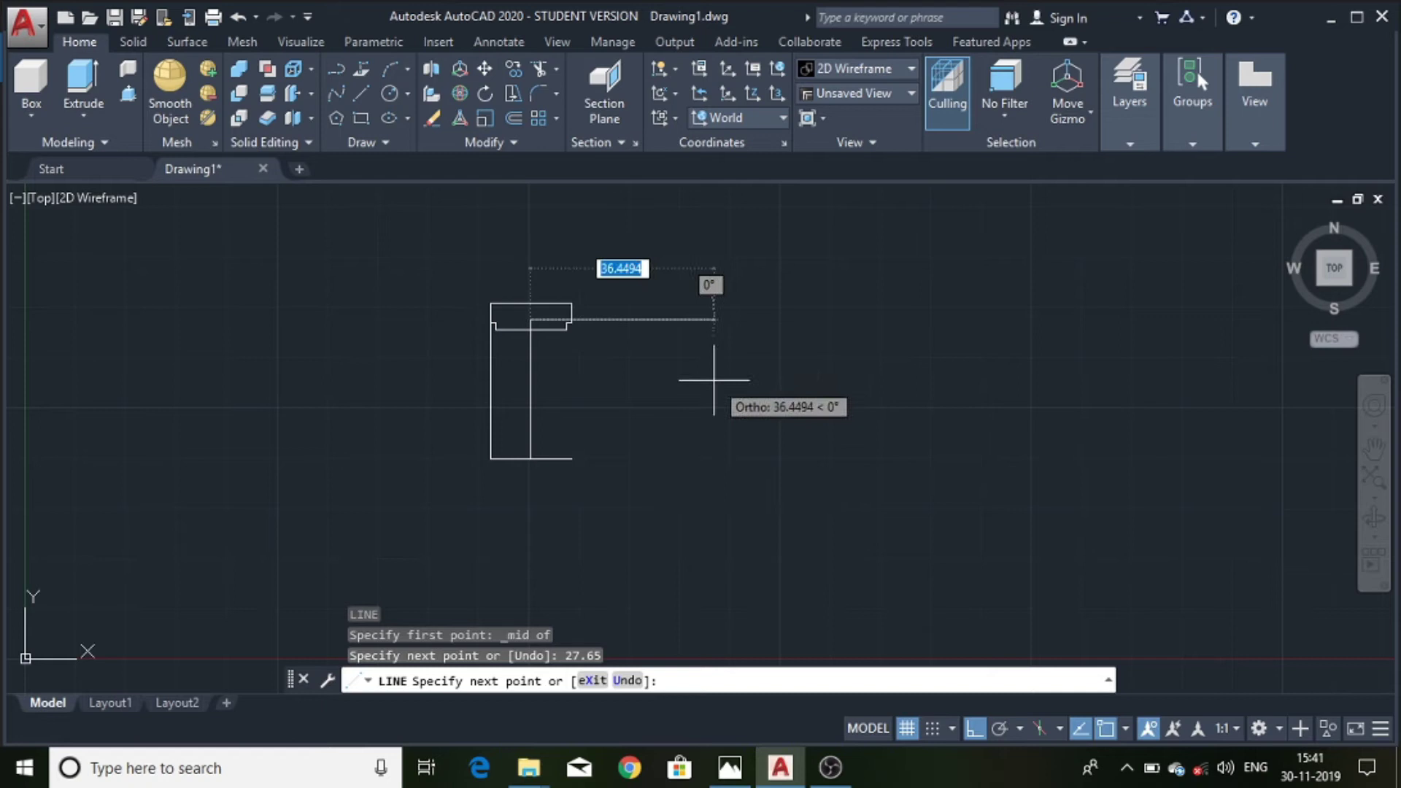
key("Escape")
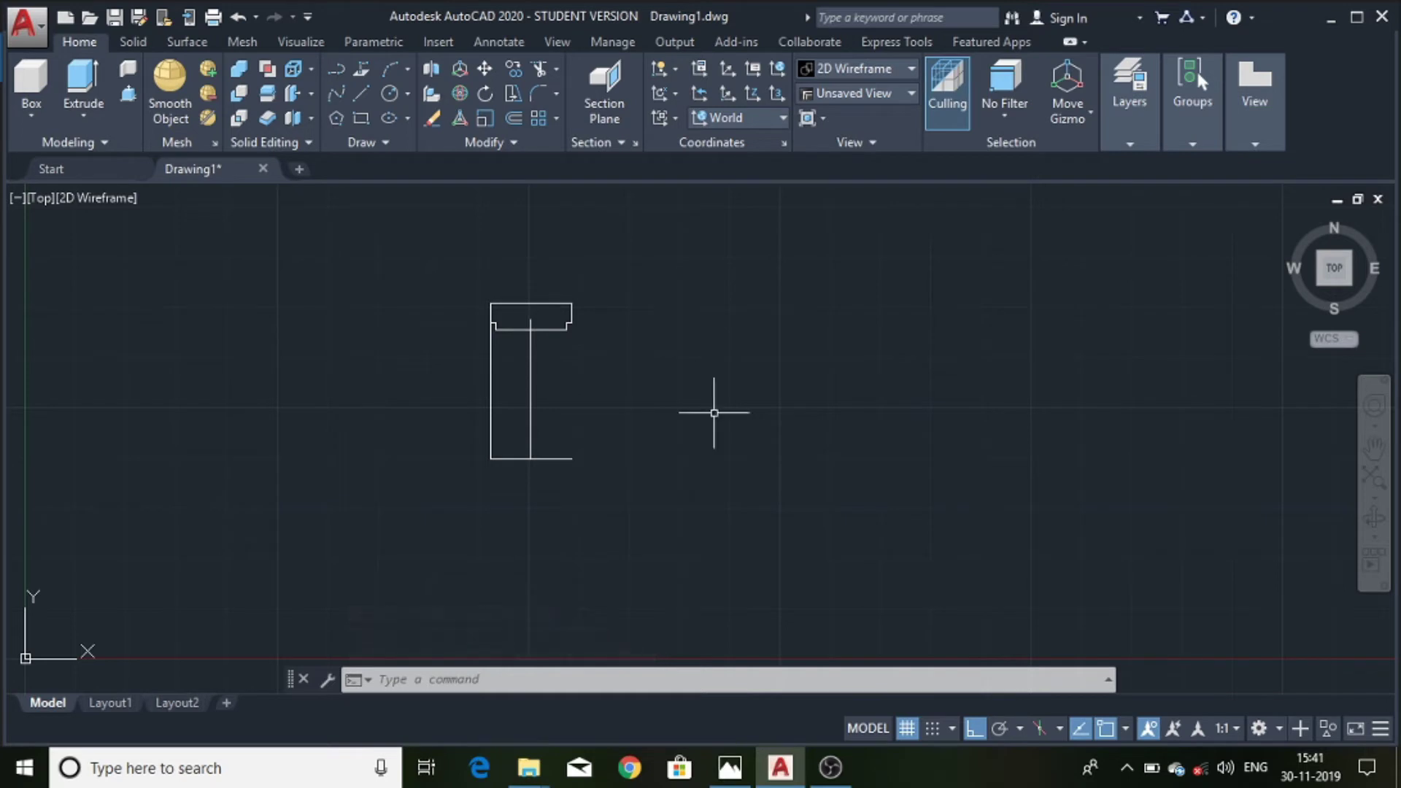
left_click(734, 769)
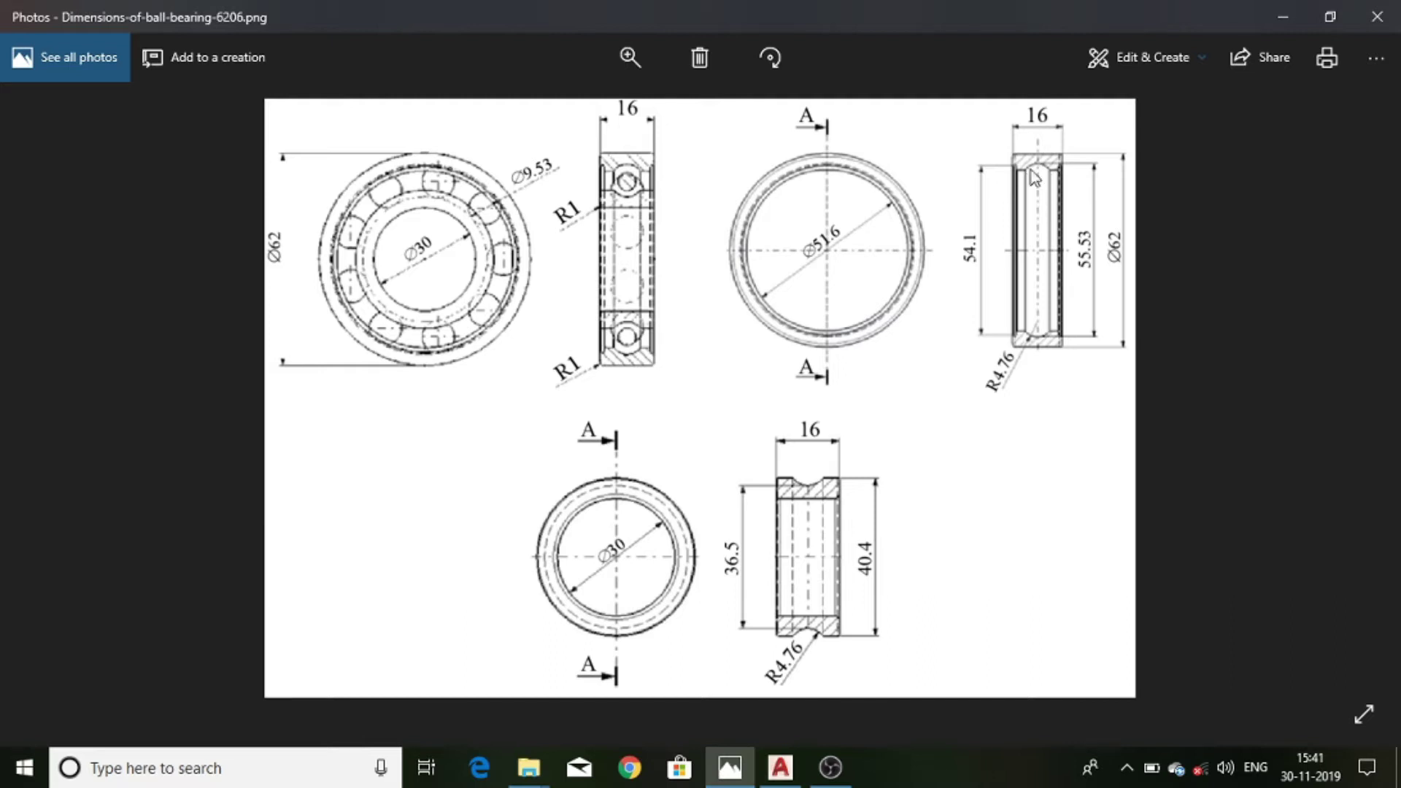
left_click(782, 775)
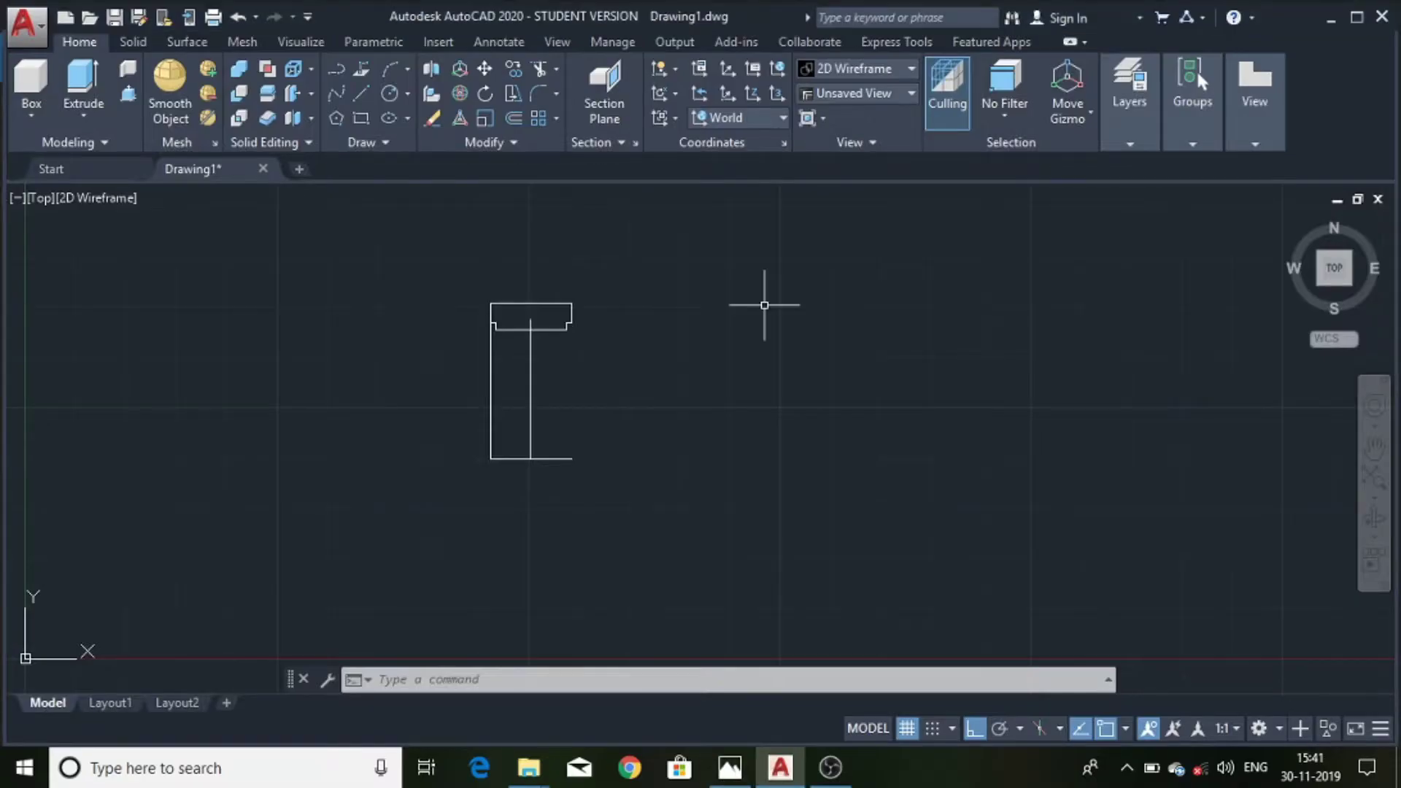
- Draw a 9.53-diameter ball circle to the right of the ring profile
type("c")
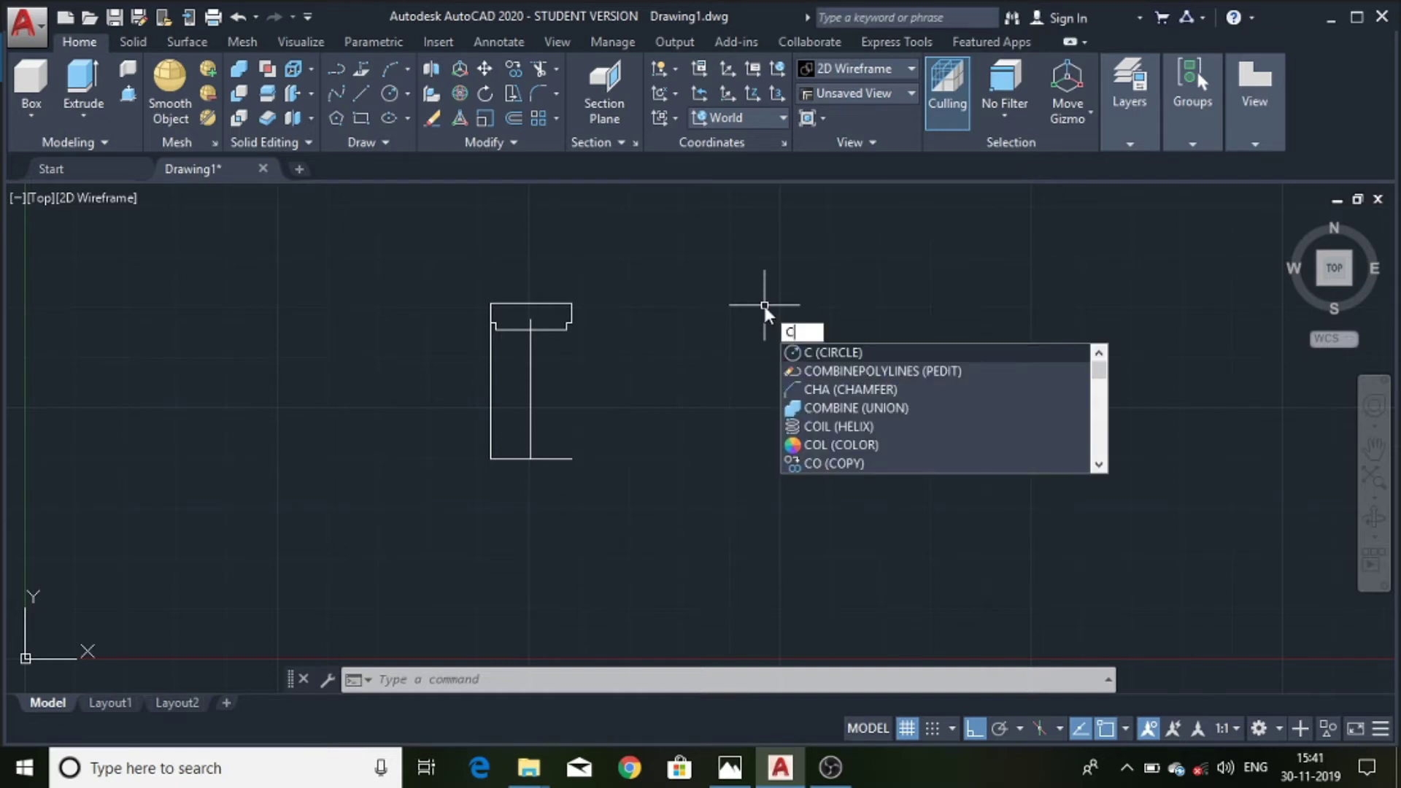
key("Return")
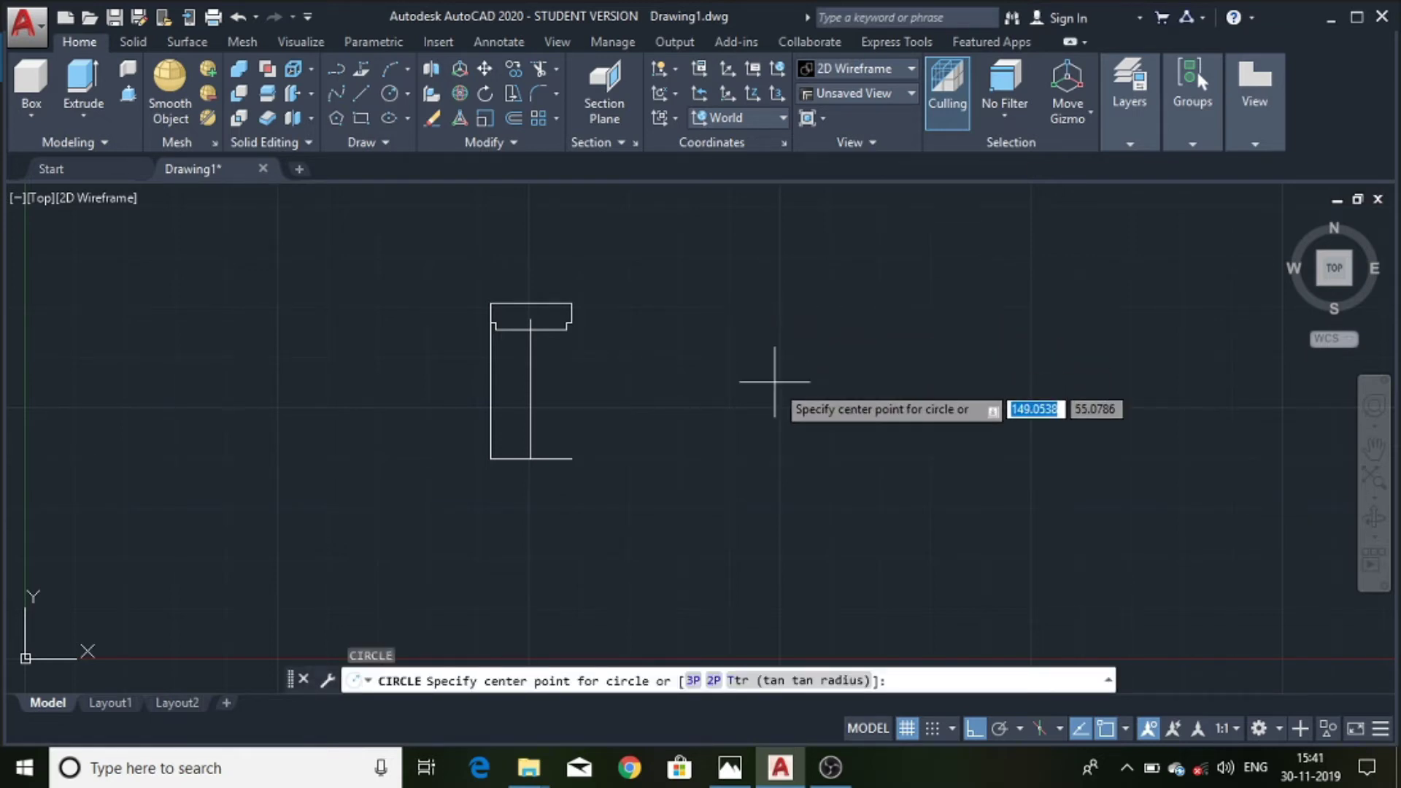
left_click(767, 359)
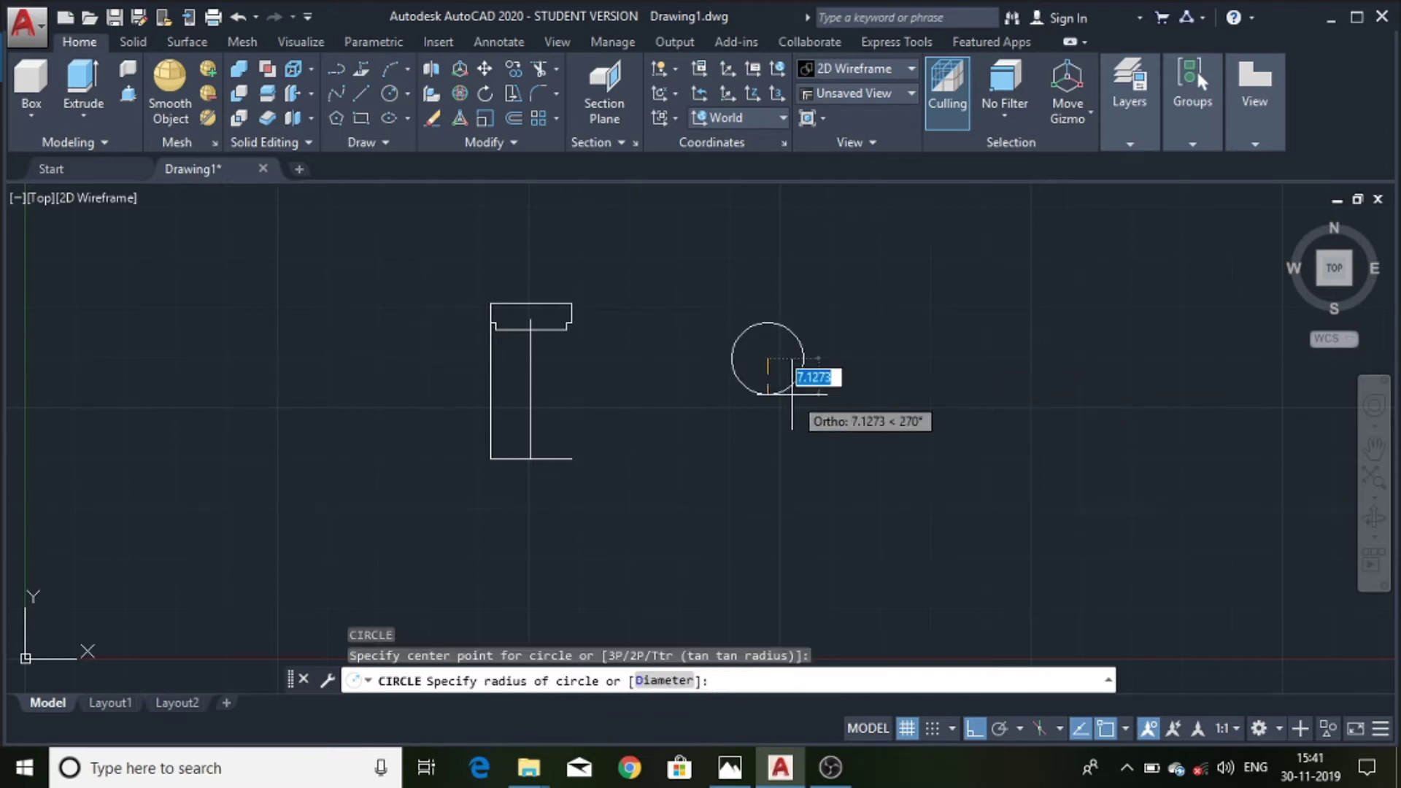
left_click(687, 682)
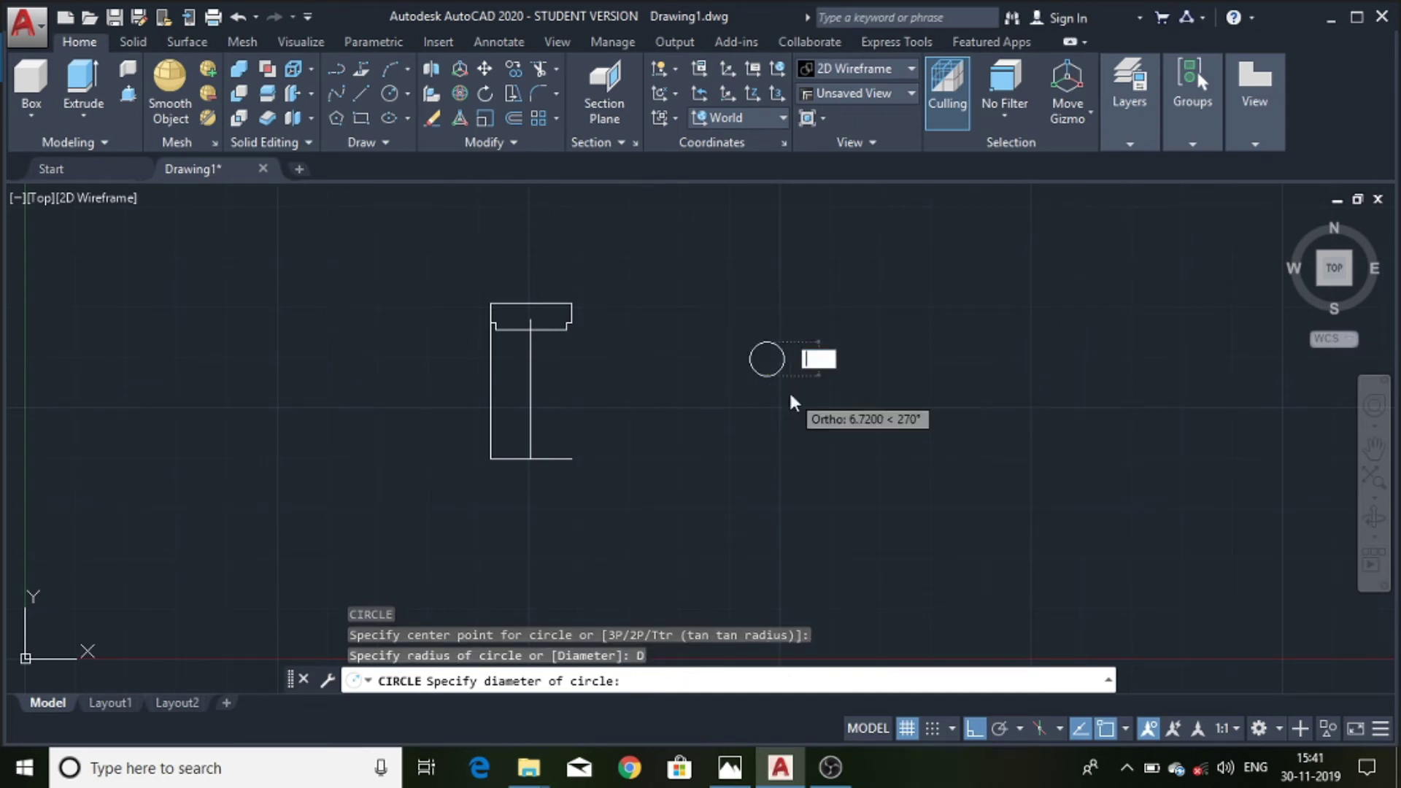
type("9.53")
key("Return")
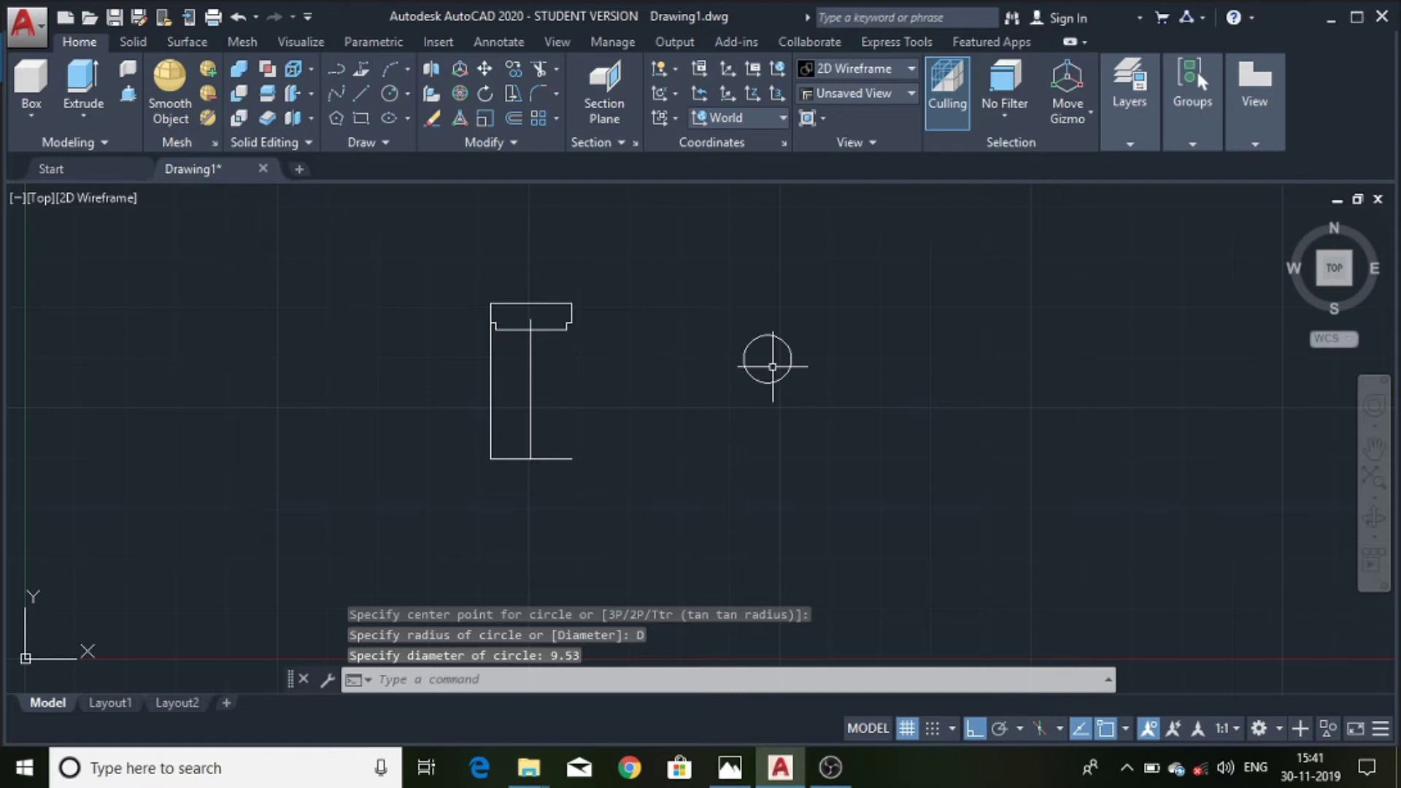
type("m")
key("Return")
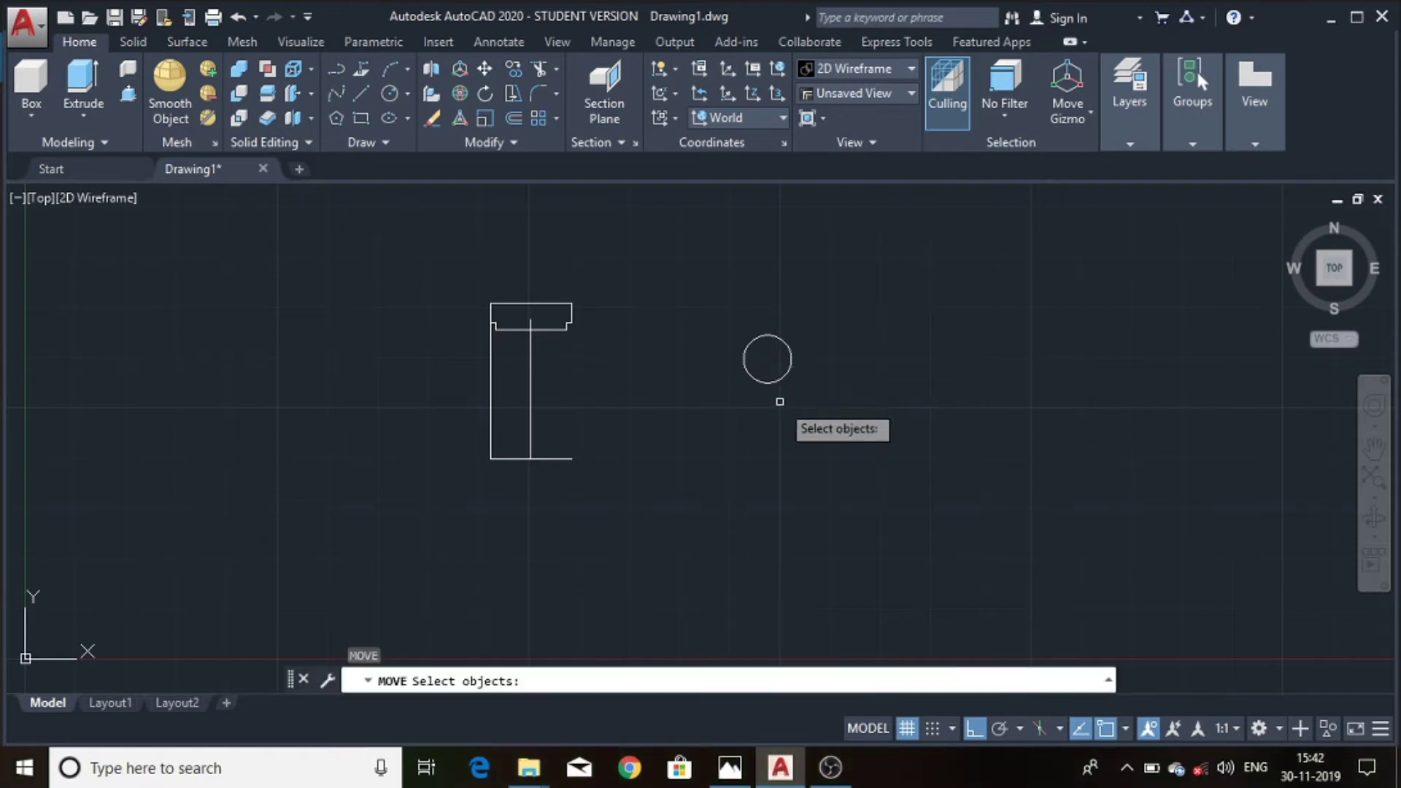
- Move the ball circle by its top quadrant onto the centre line's upper endpoint
left_click(779, 378)
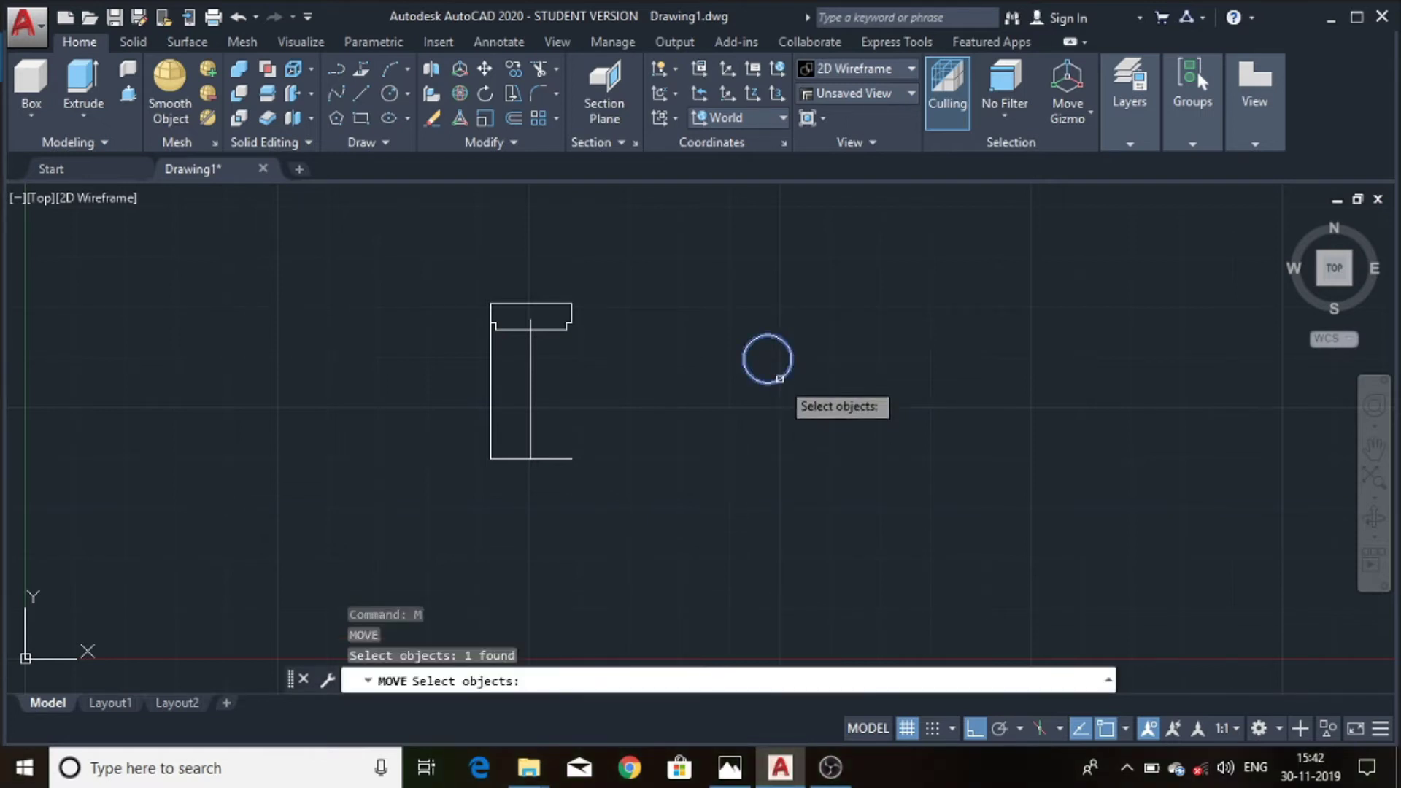
key("Return")
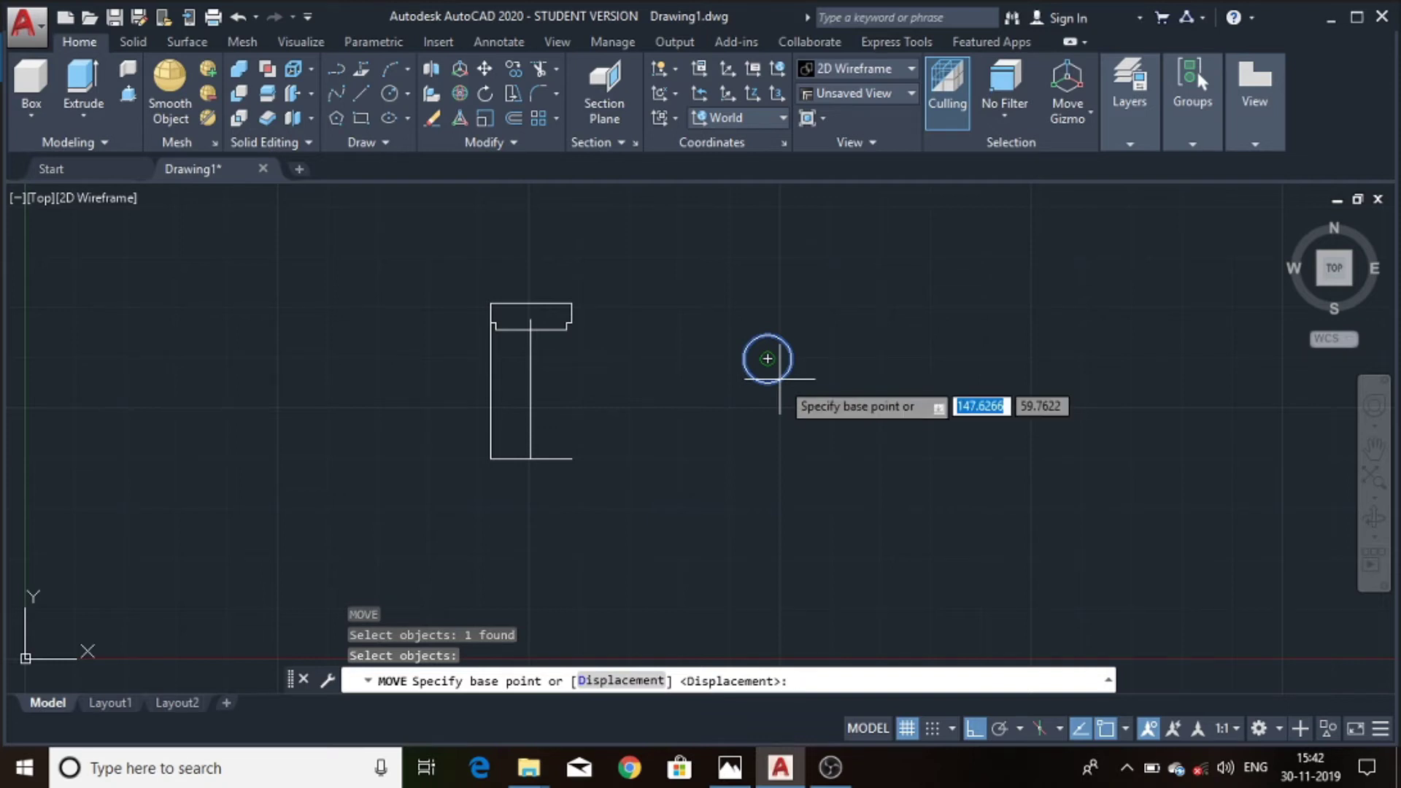
right_click(786, 308, "shift")
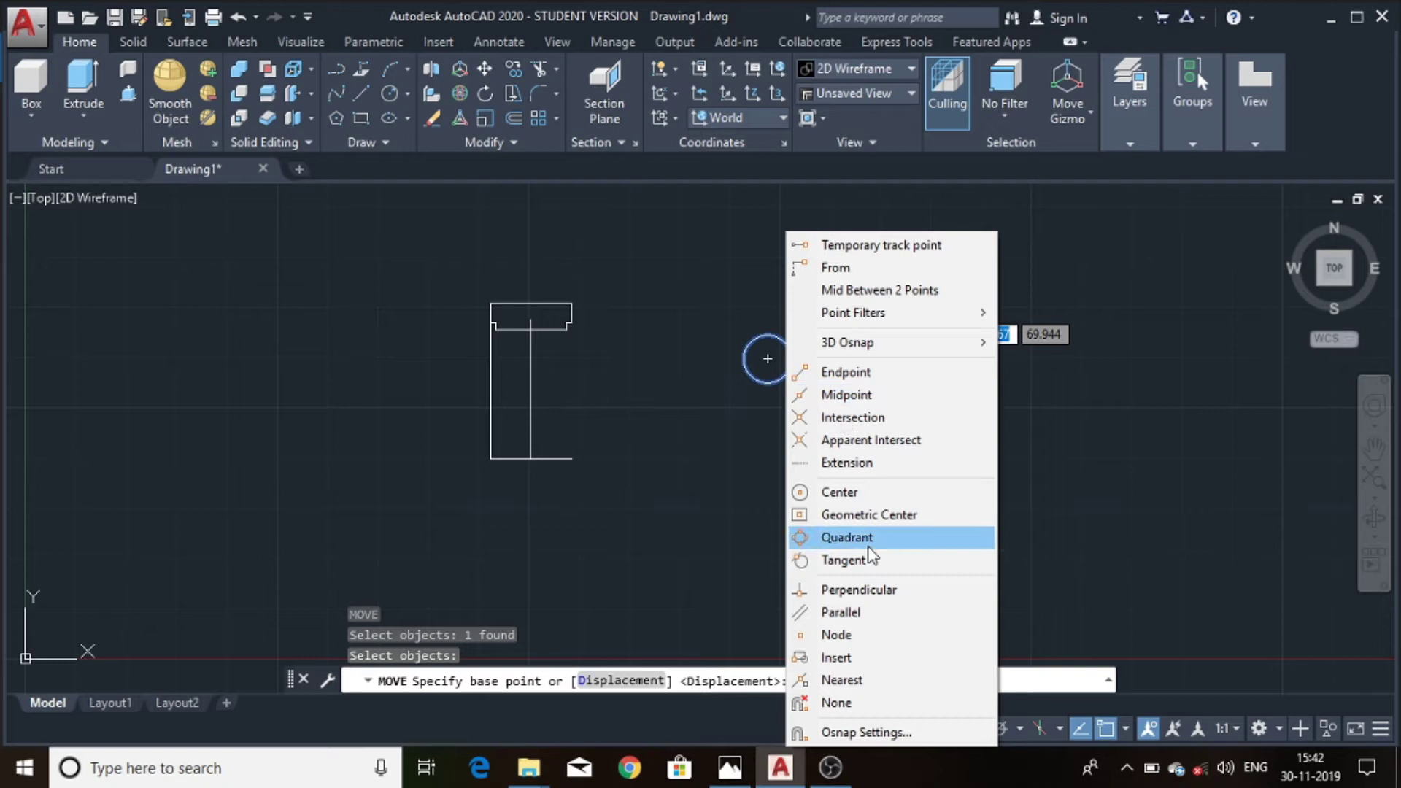
left_click(846, 538)
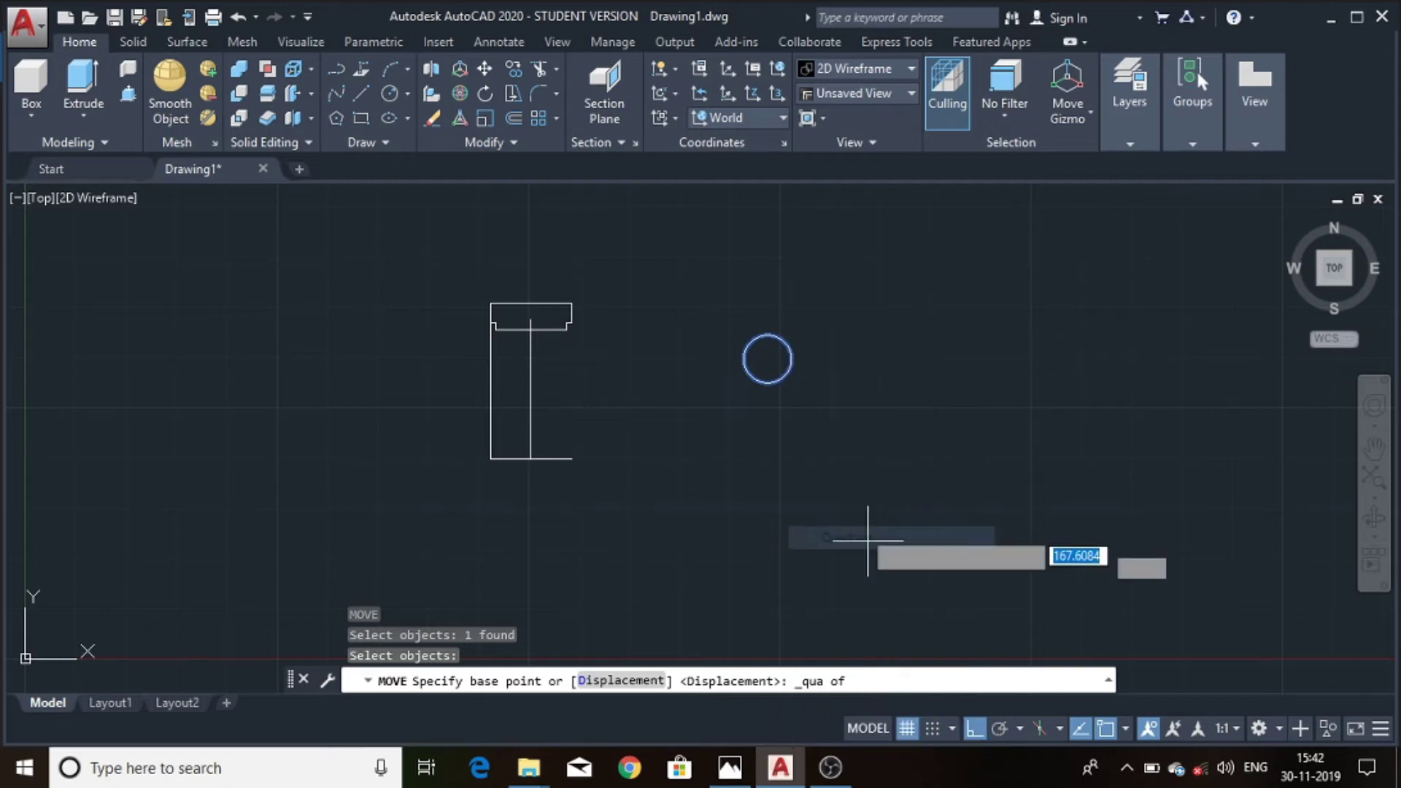
left_click(768, 335)
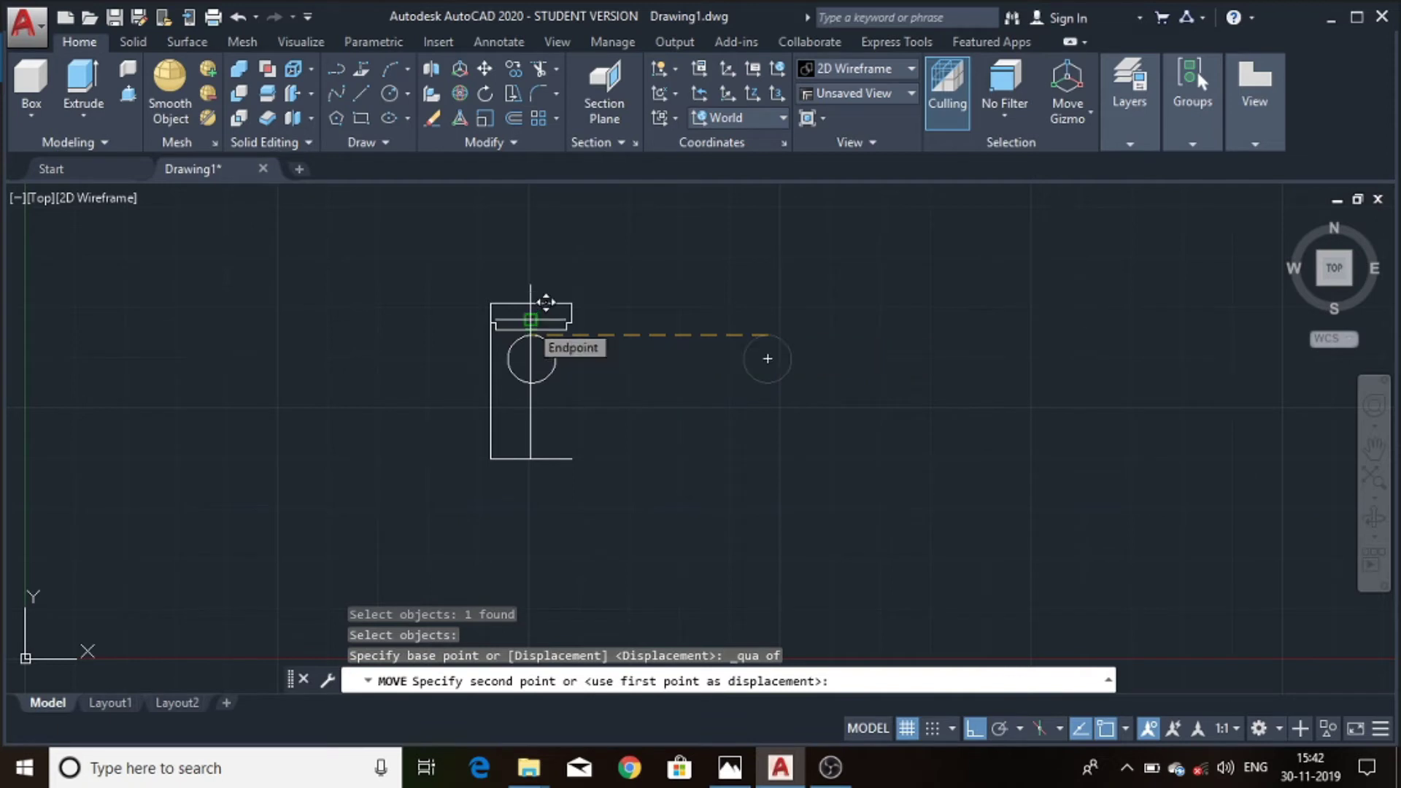
left_click(531, 335)
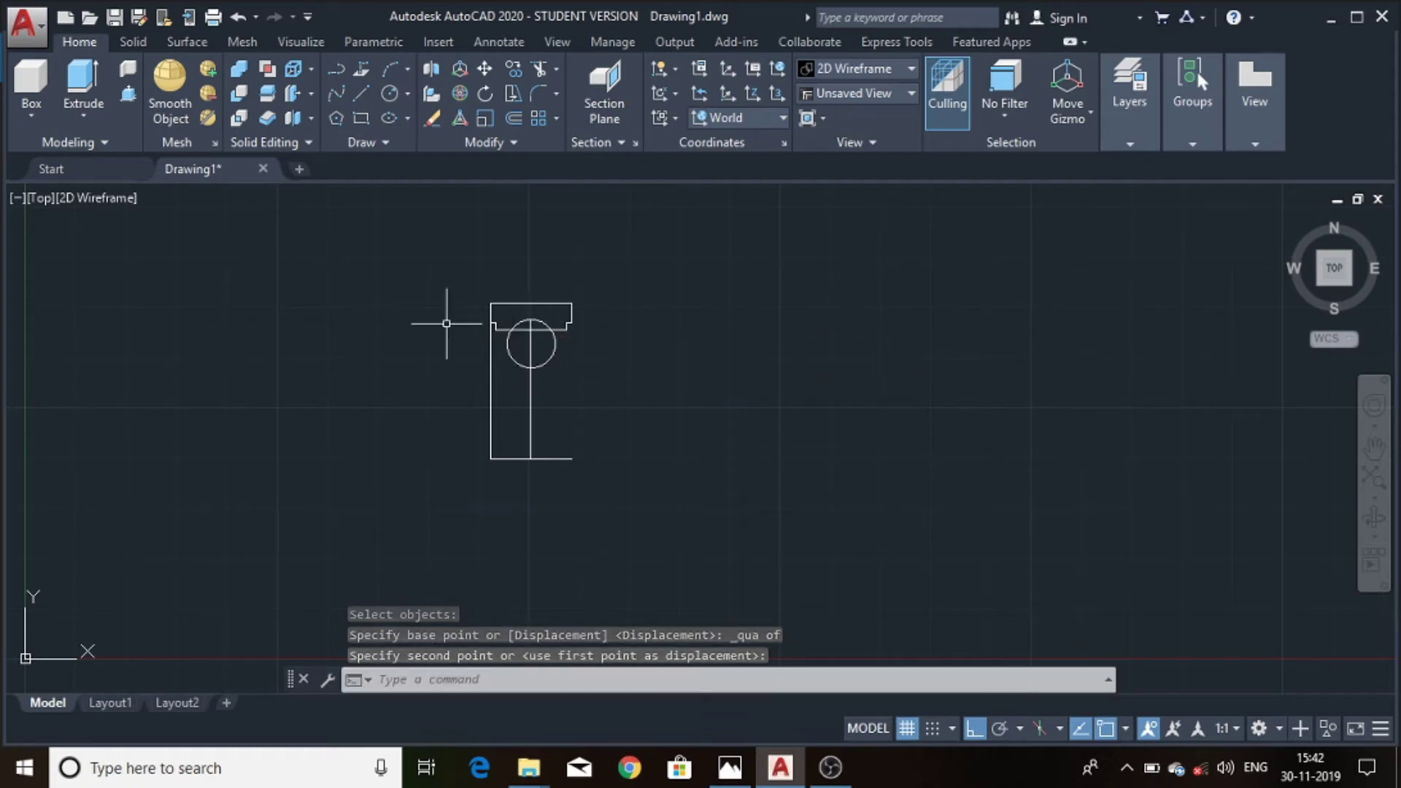
- Trim away the circle's two lower arcs to cut the ball groove, then select the centre line
type("TE")
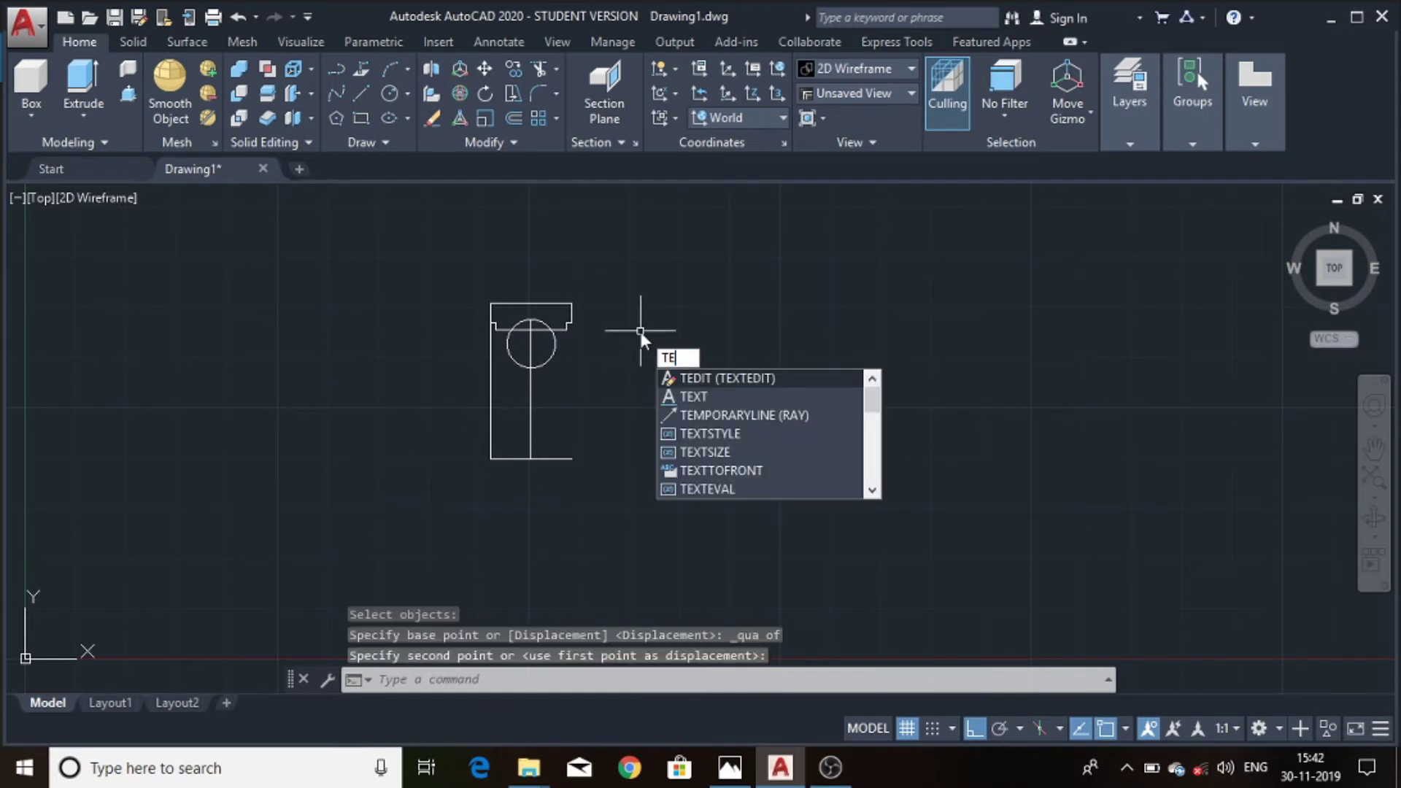
key("BackSpace")
key("BackSpace")
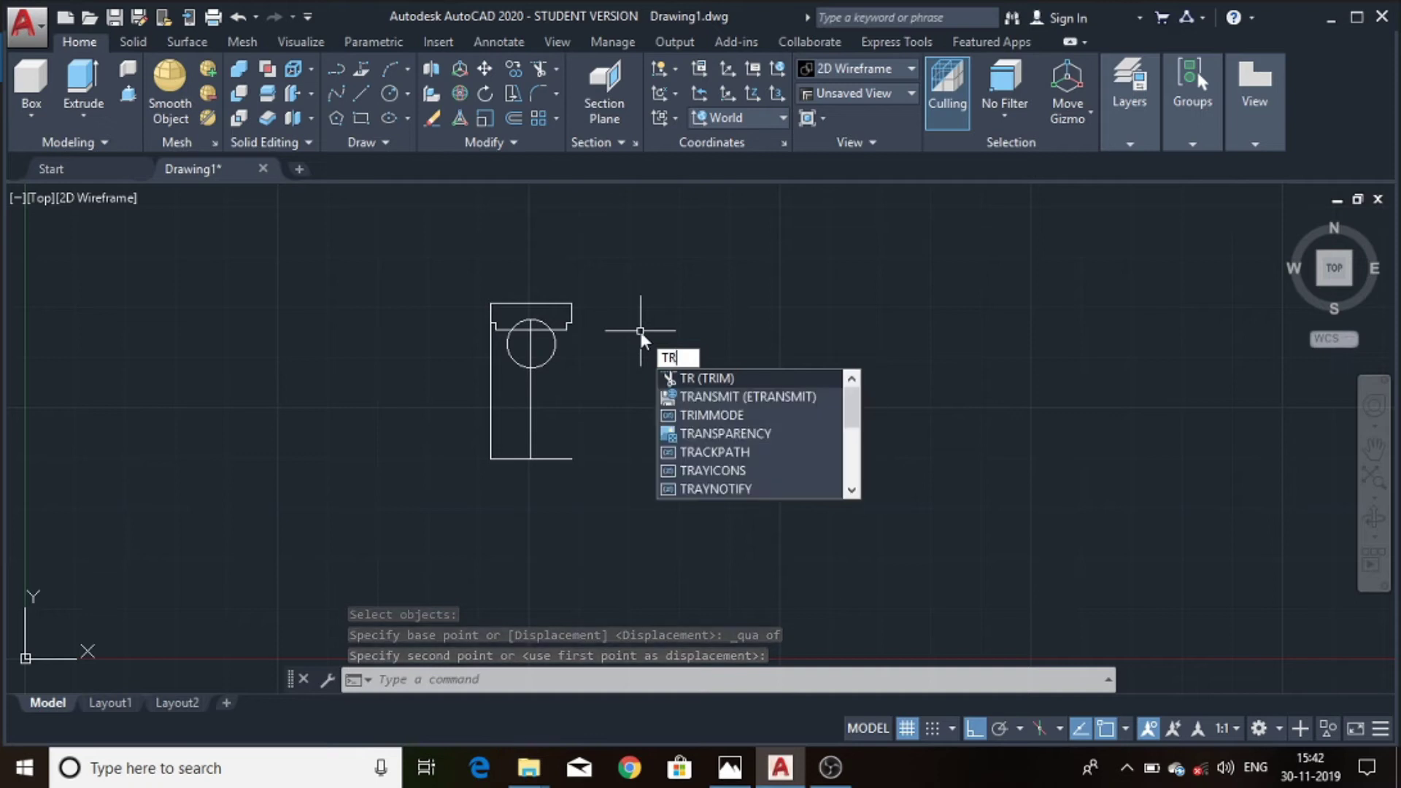
key("Return")
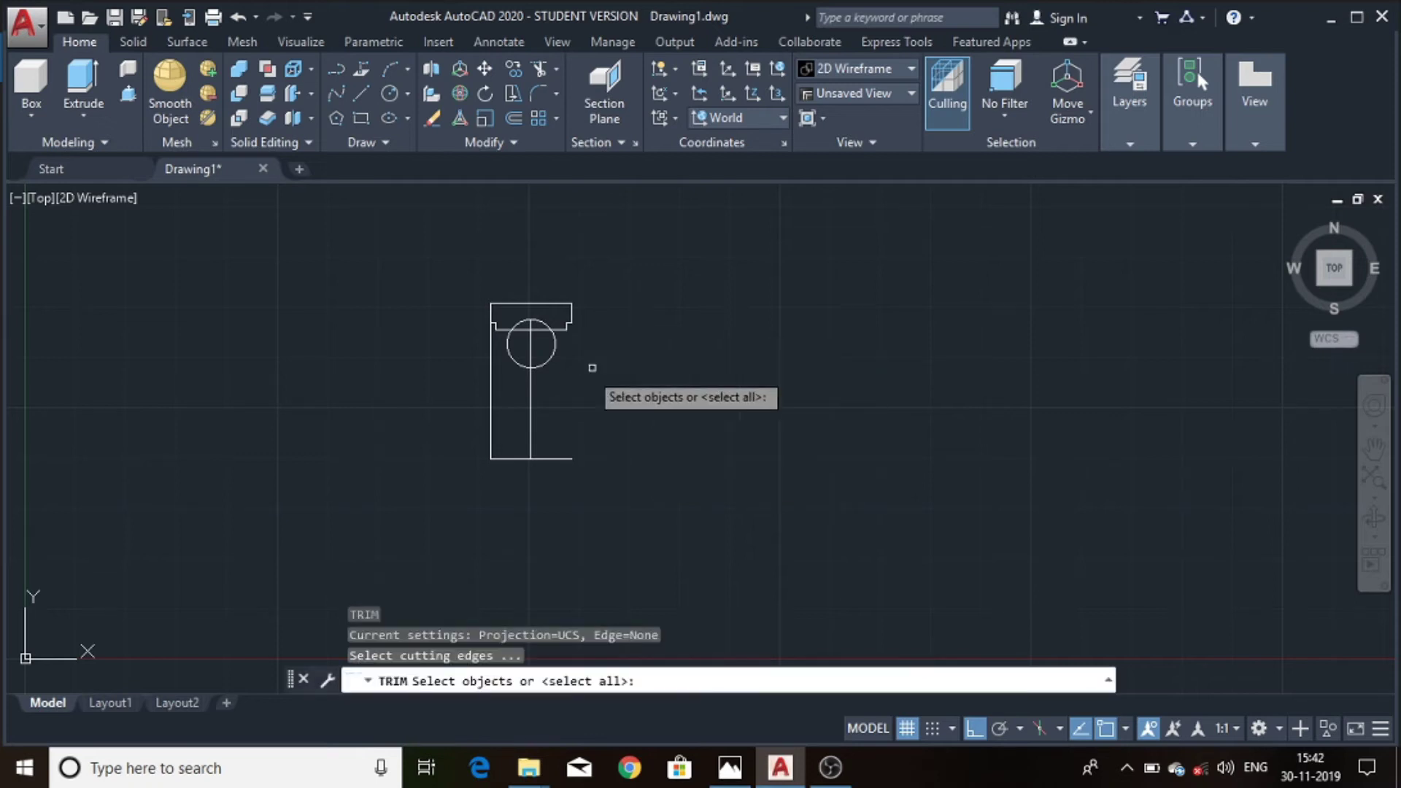
left_click(522, 348)
left_click(513, 361)
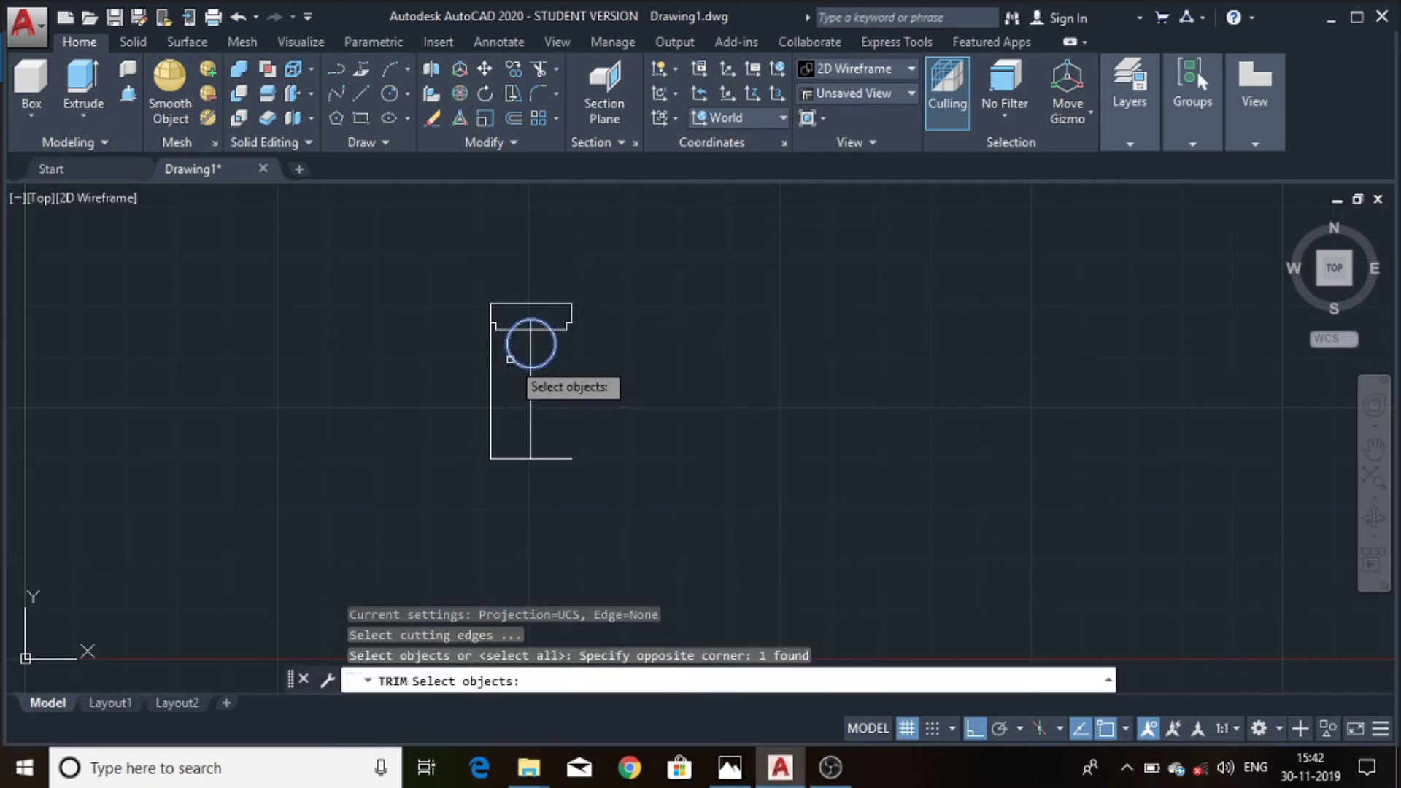
key("Escape")
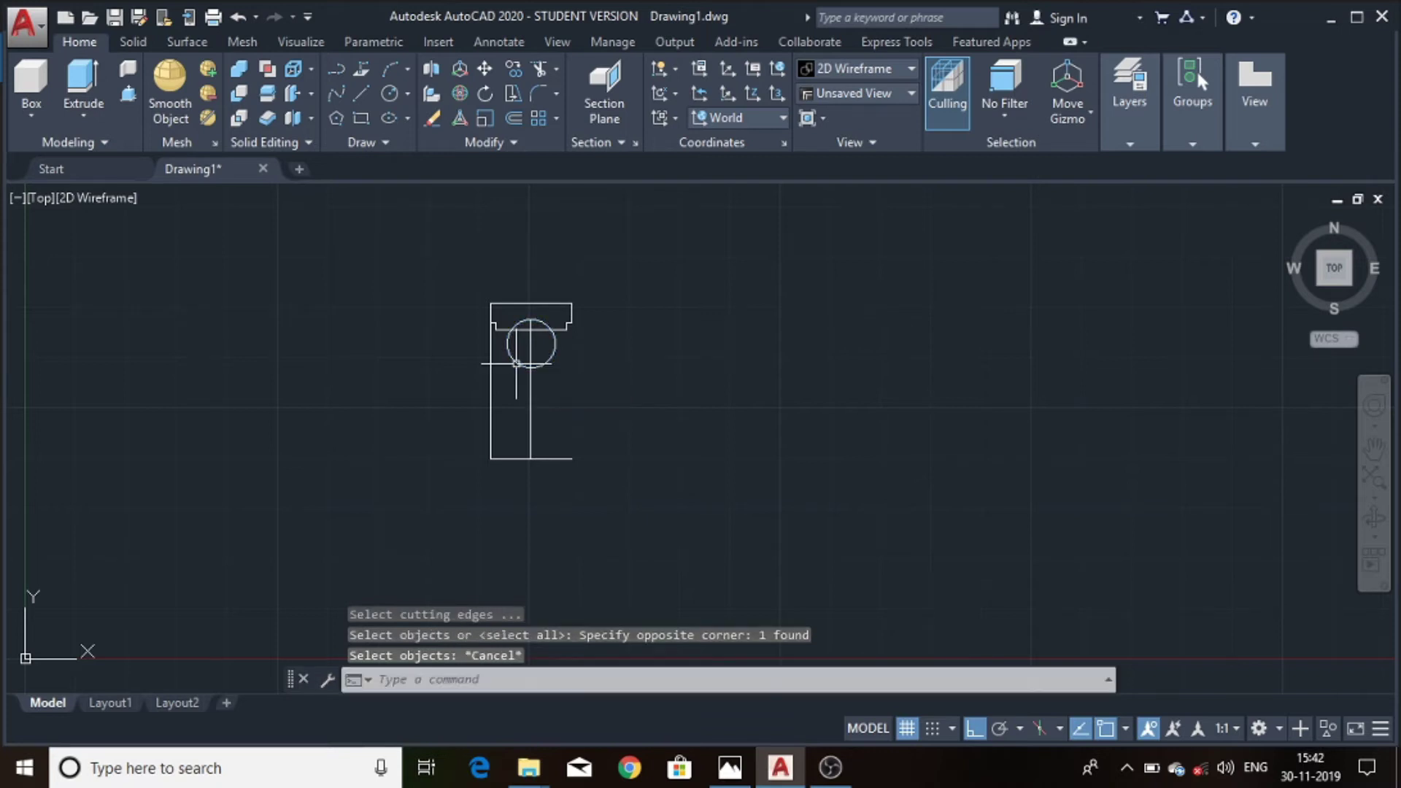
key("Return")
key("Return")
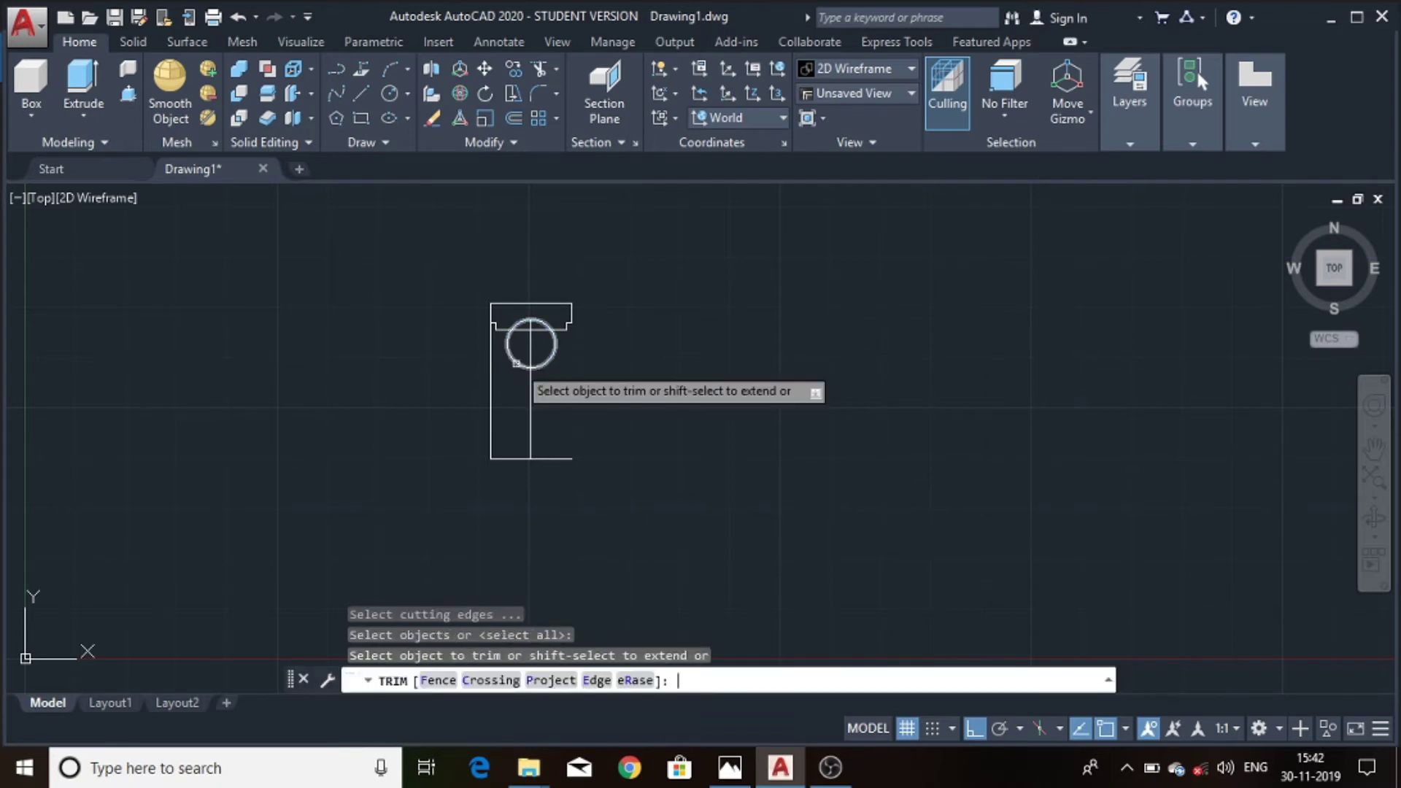
left_click(517, 363)
left_click(549, 359)
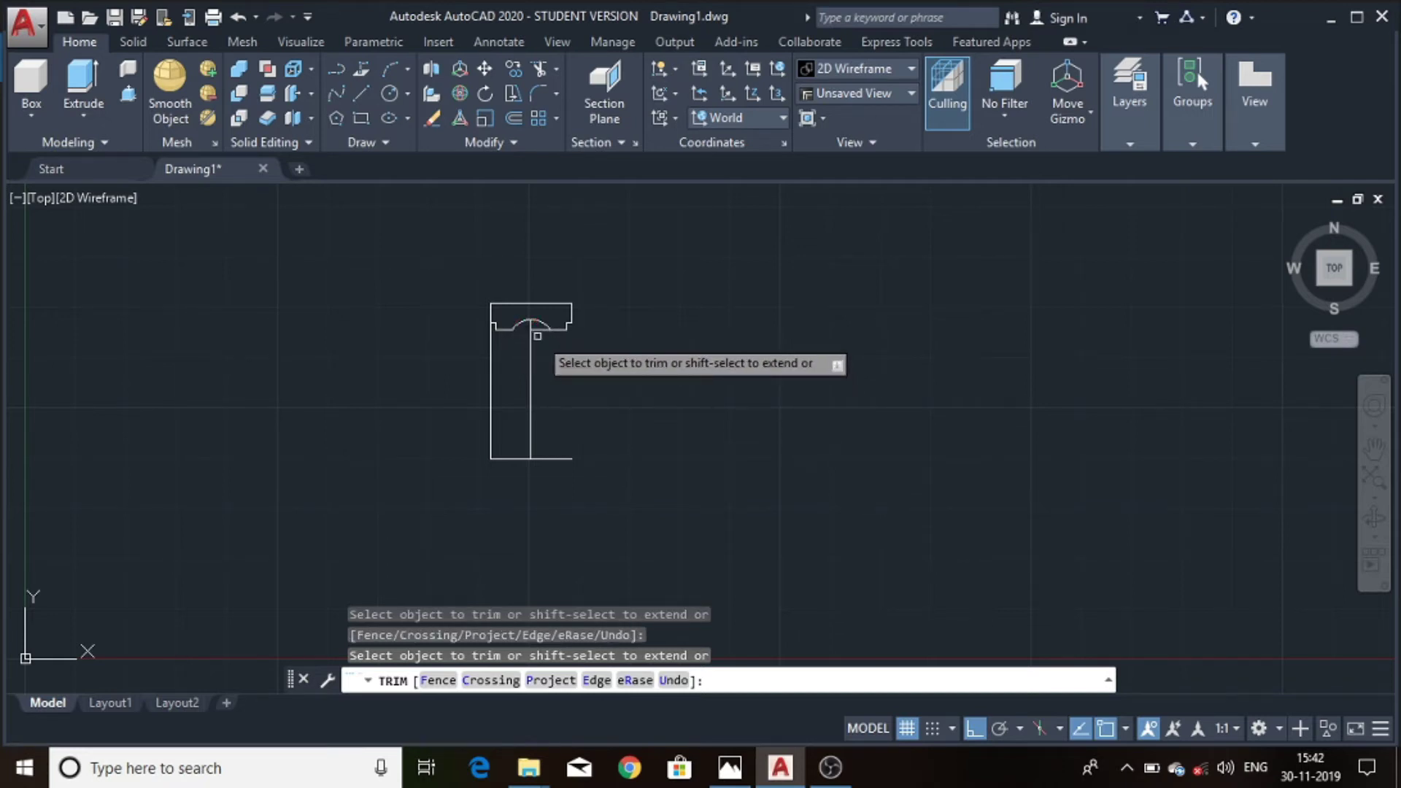
key("Escape")
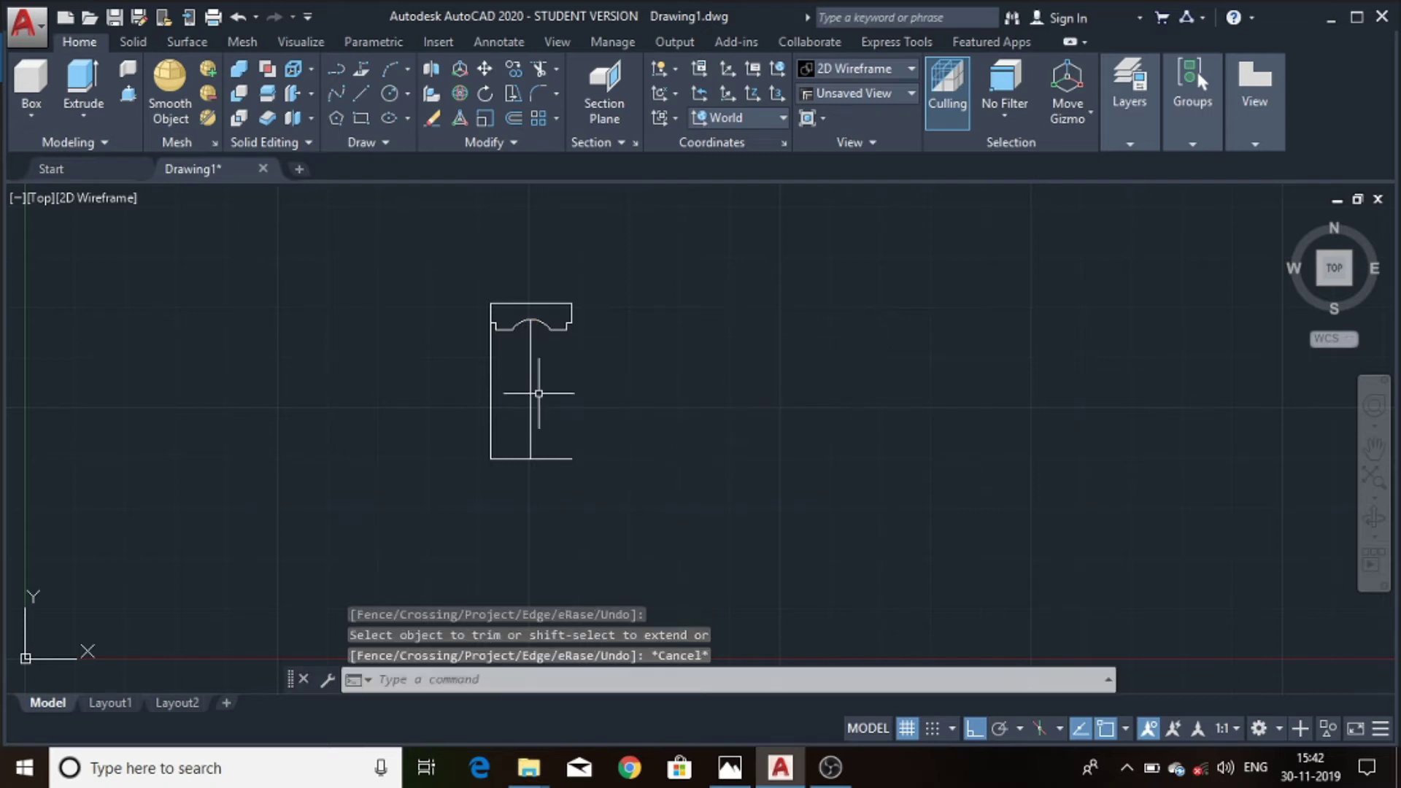
left_click(530, 386)
- Erase the vertical centre line and the left upright, leaving the grooved top piece and base line
key("Delete")
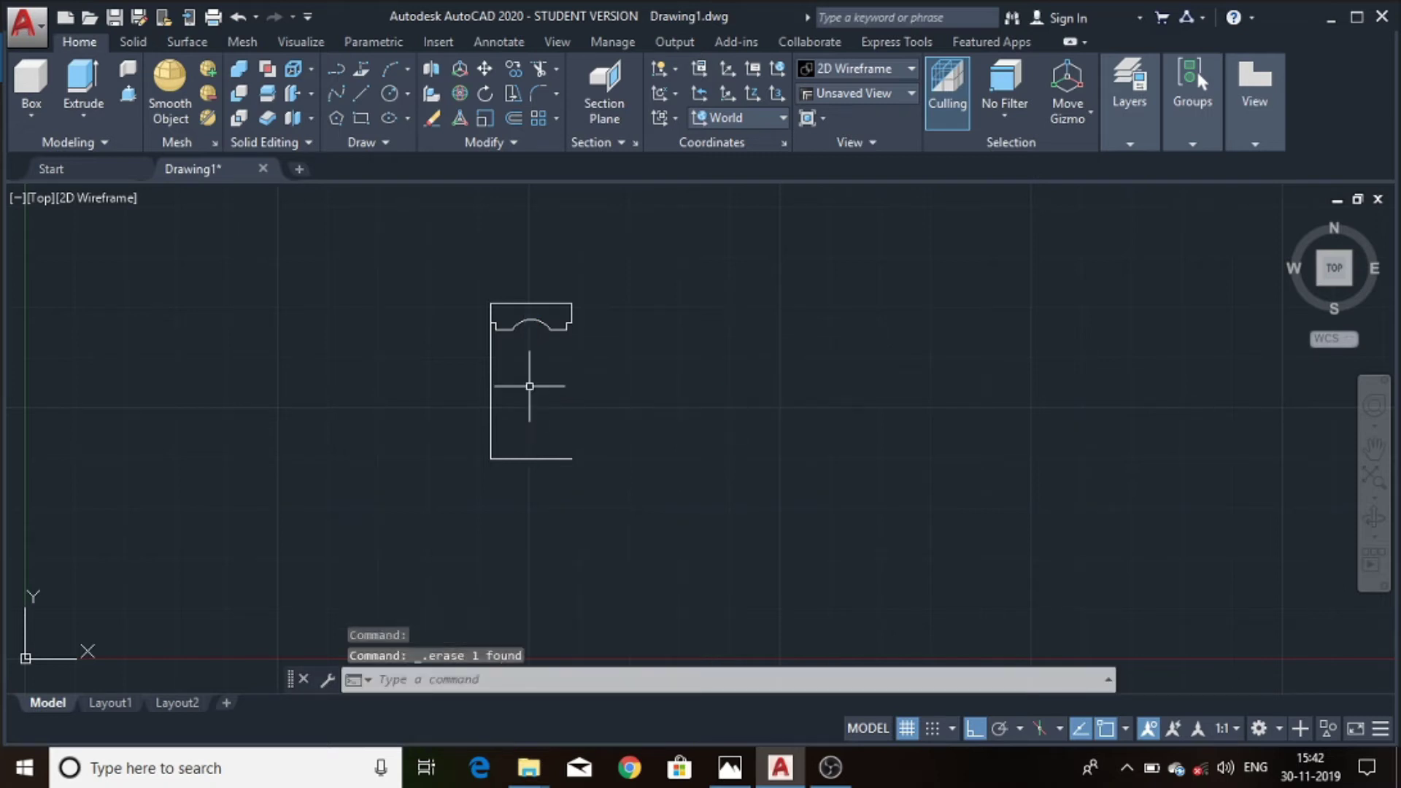
left_click(491, 381)
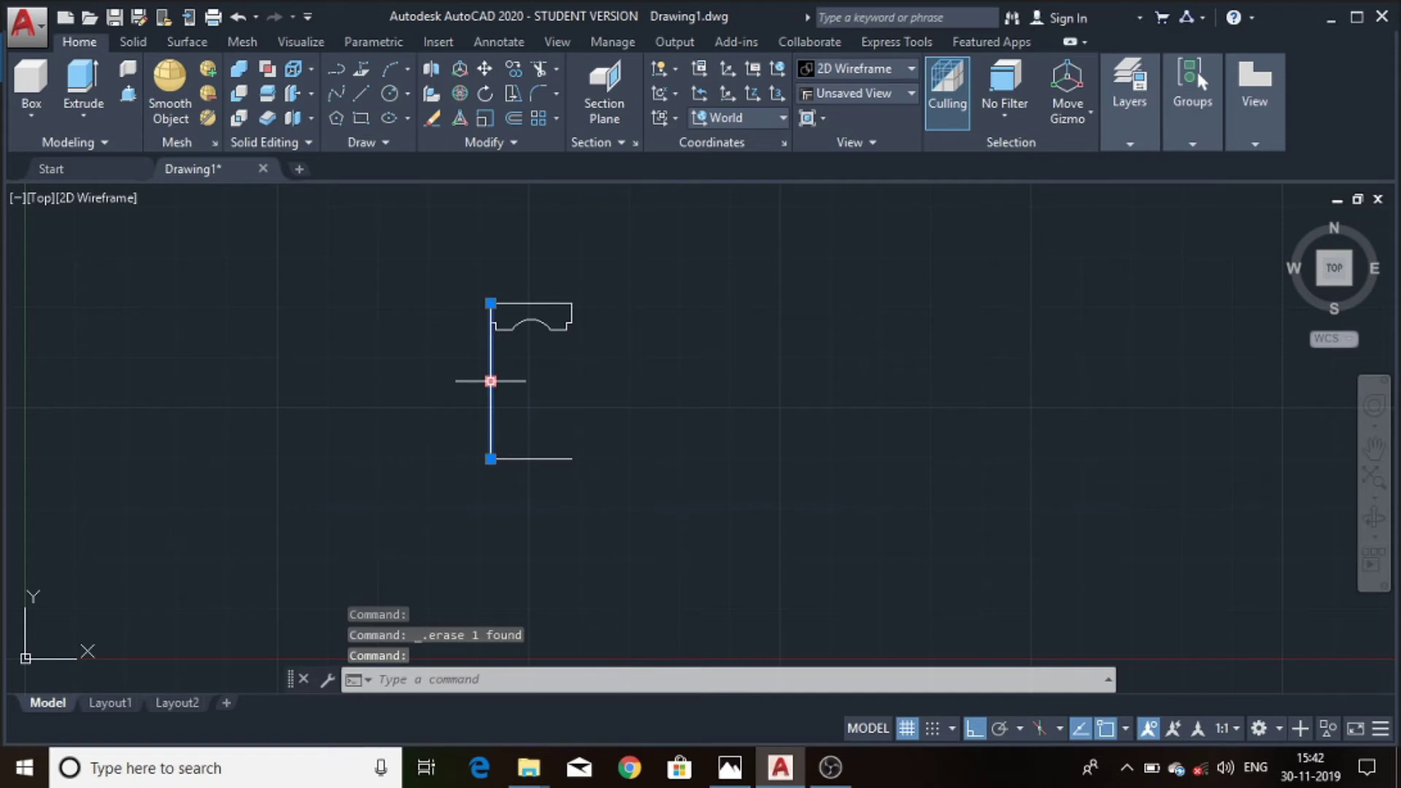
key("Delete")
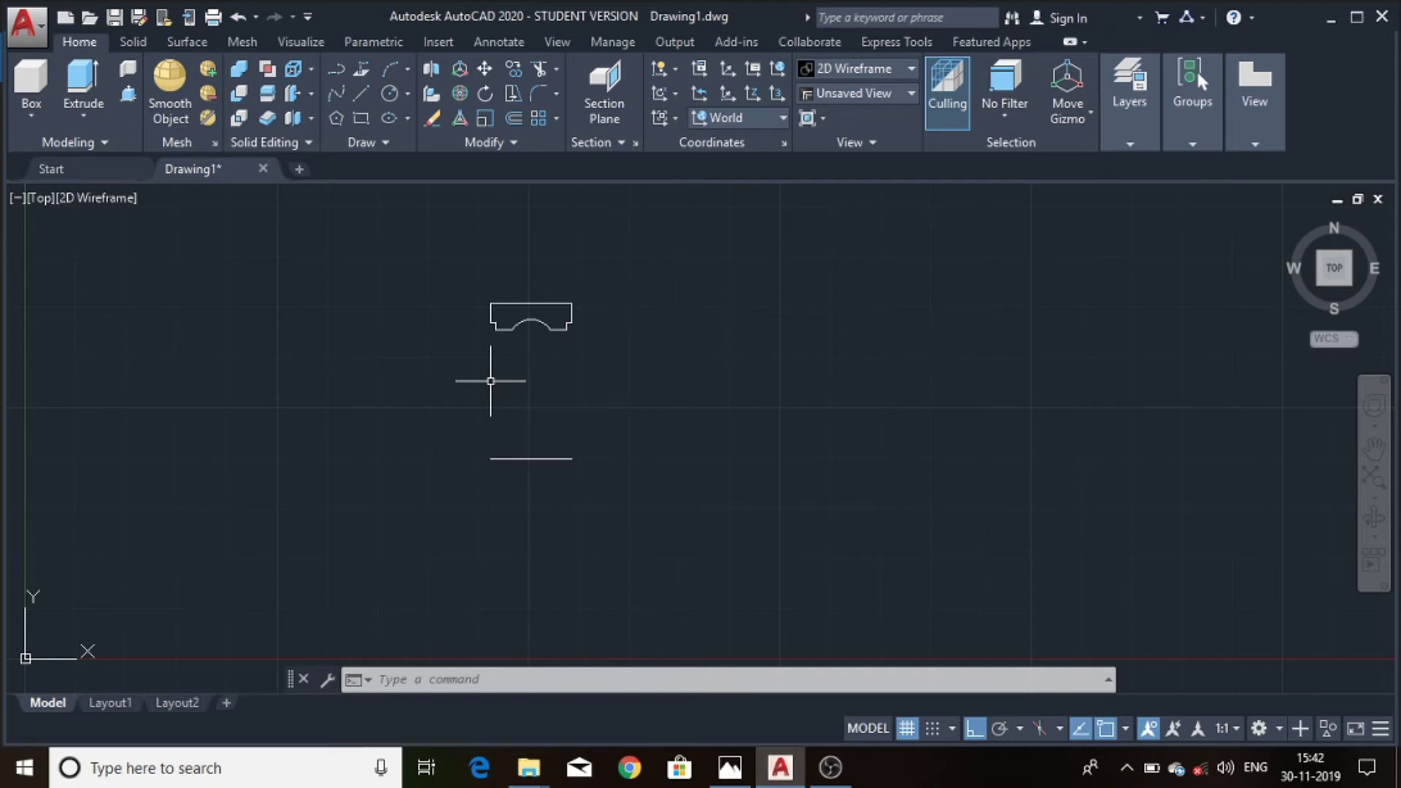
mouse_move(912, 399)
middle_mouse_down()
mouse_move(813, 441)
mouse_move(751, 406)
mouse_move(743, 416)
middle_mouse_up()
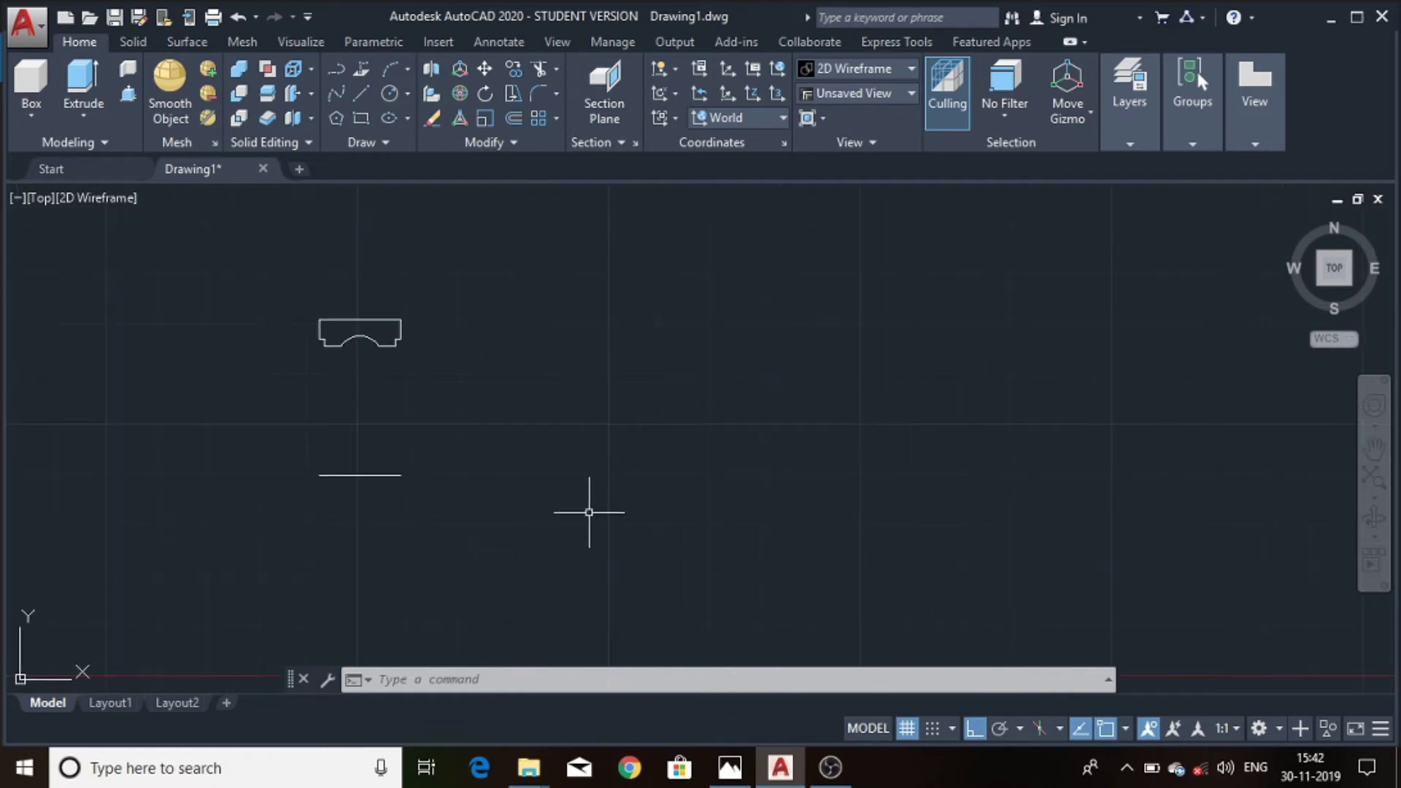
type("l")
key("Return")
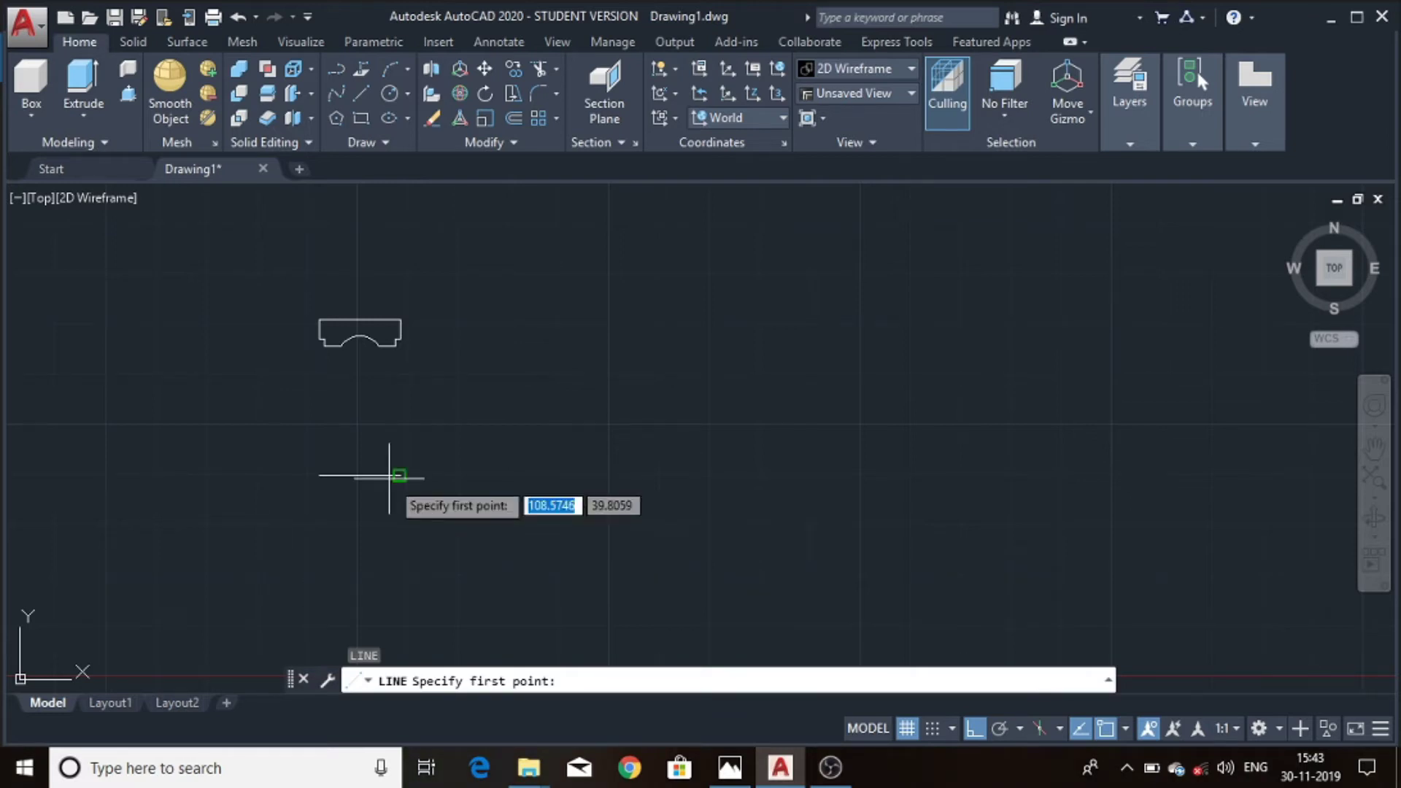
- Draw a 16-unit base line and a 20.2-unit upright from its left end
left_click(602, 478)
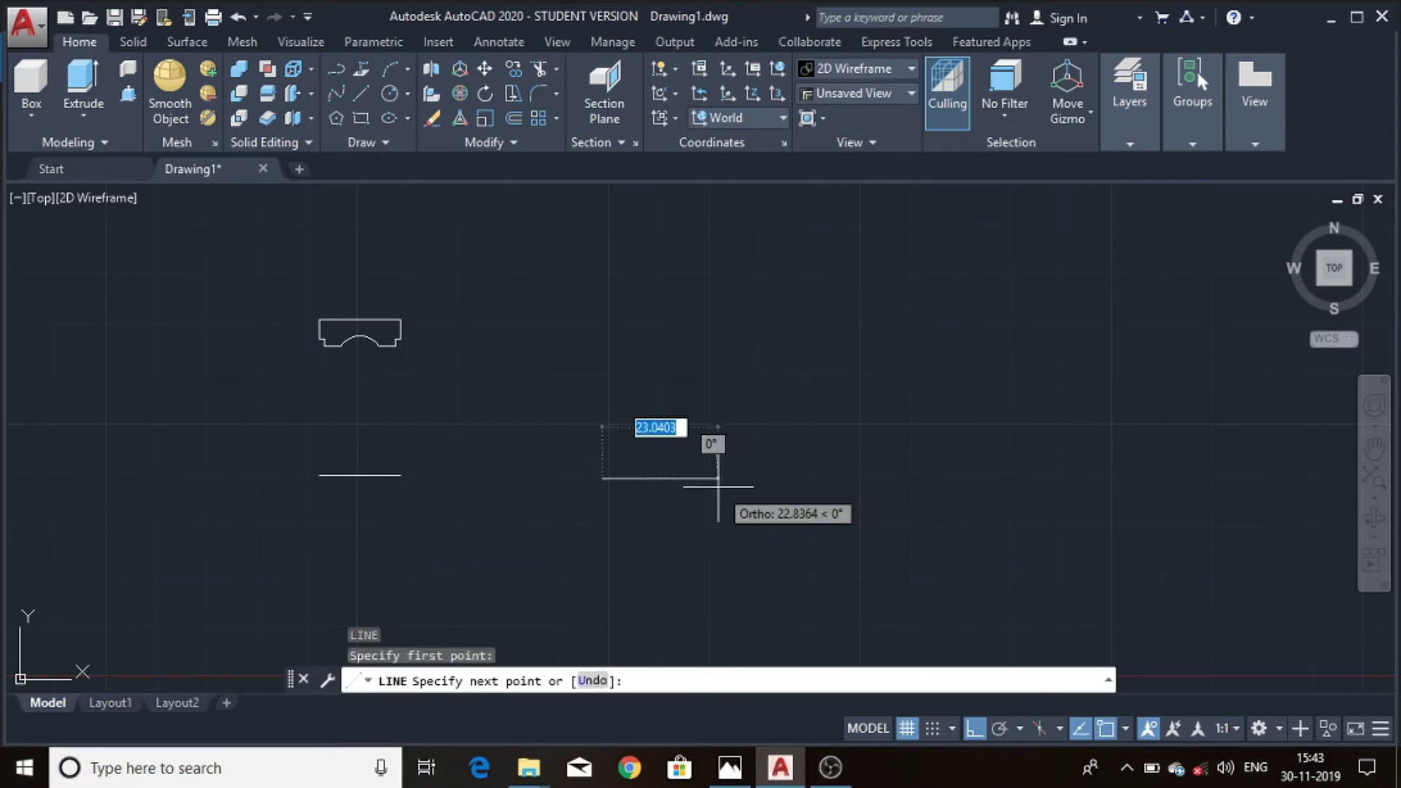
type("16")
key("Return")
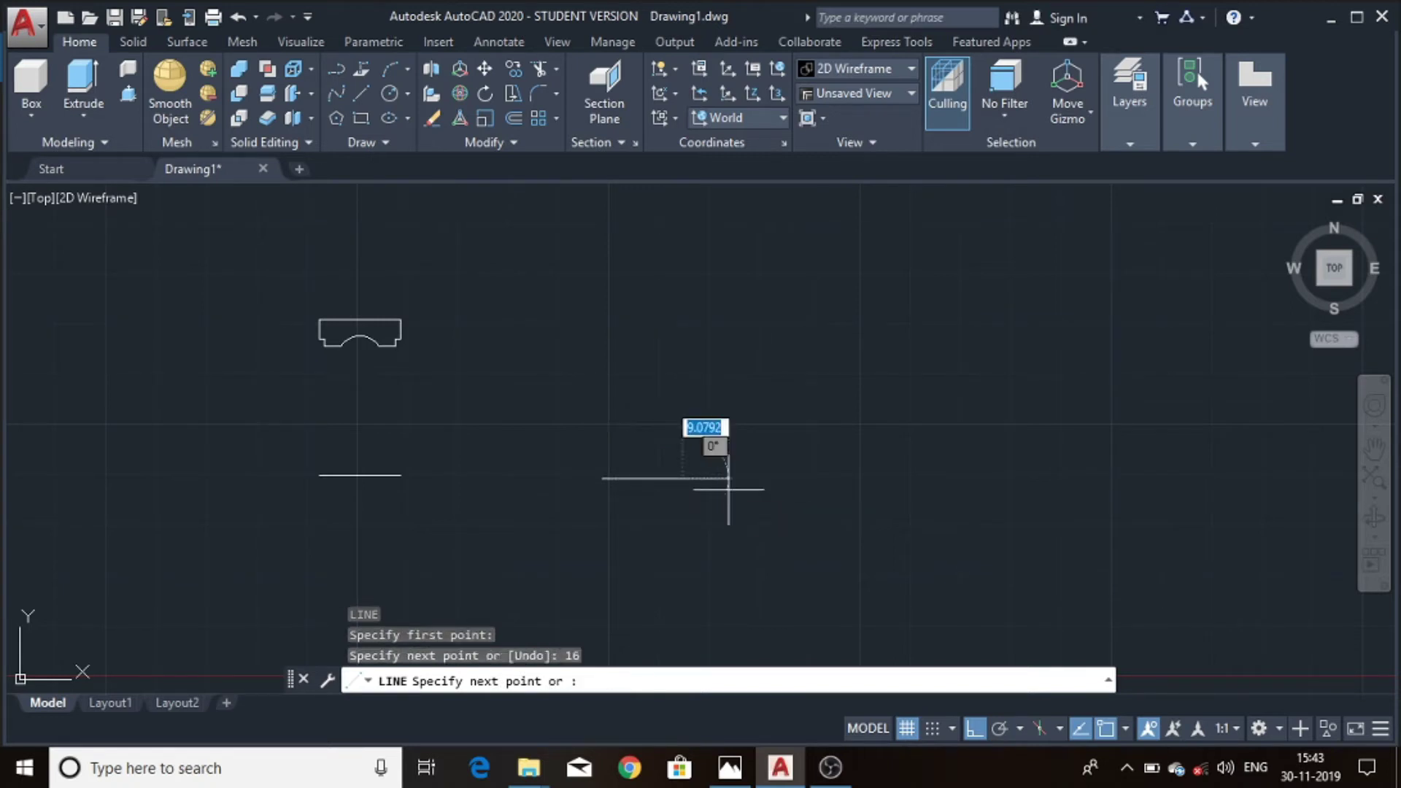
key("Escape")
type("l")
key("Return")
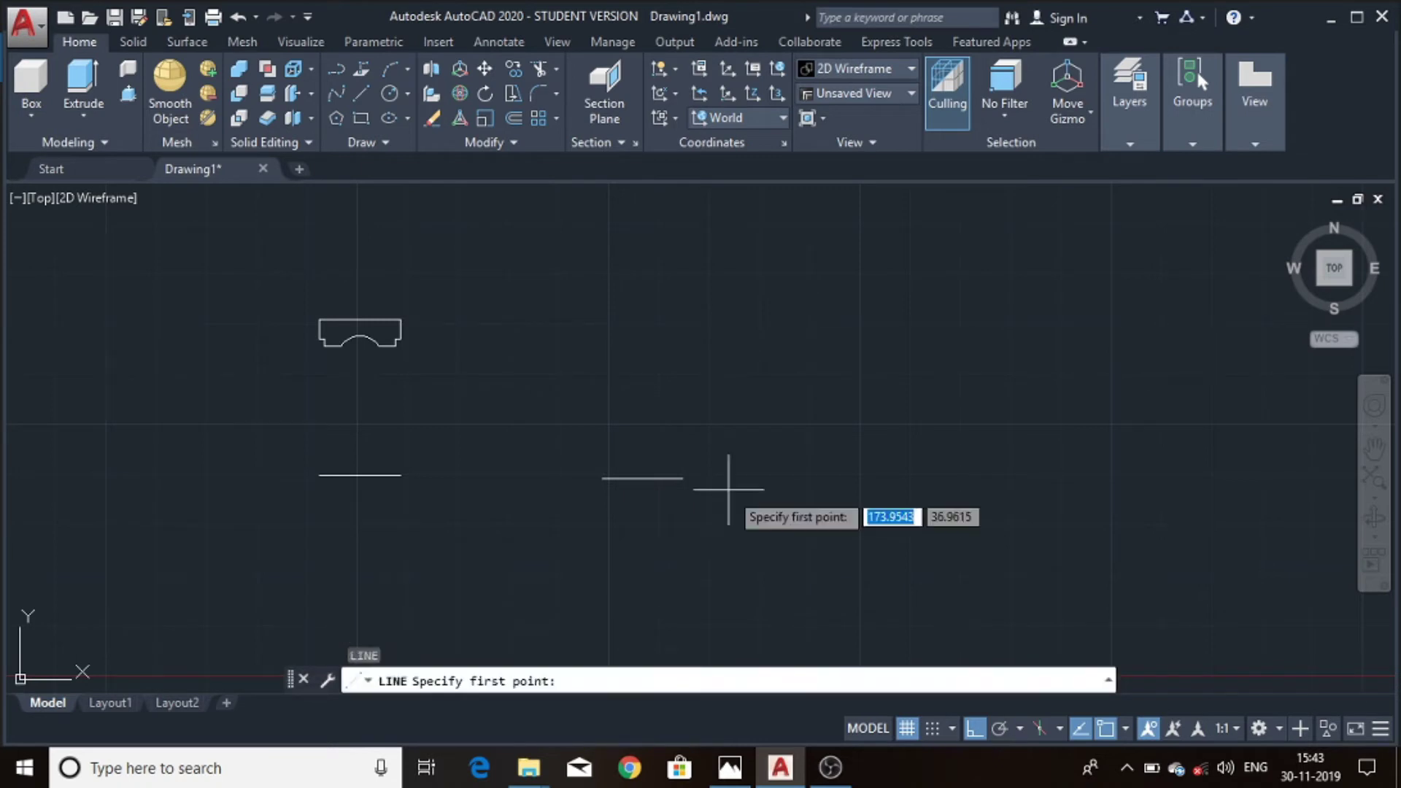
left_click(602, 479)
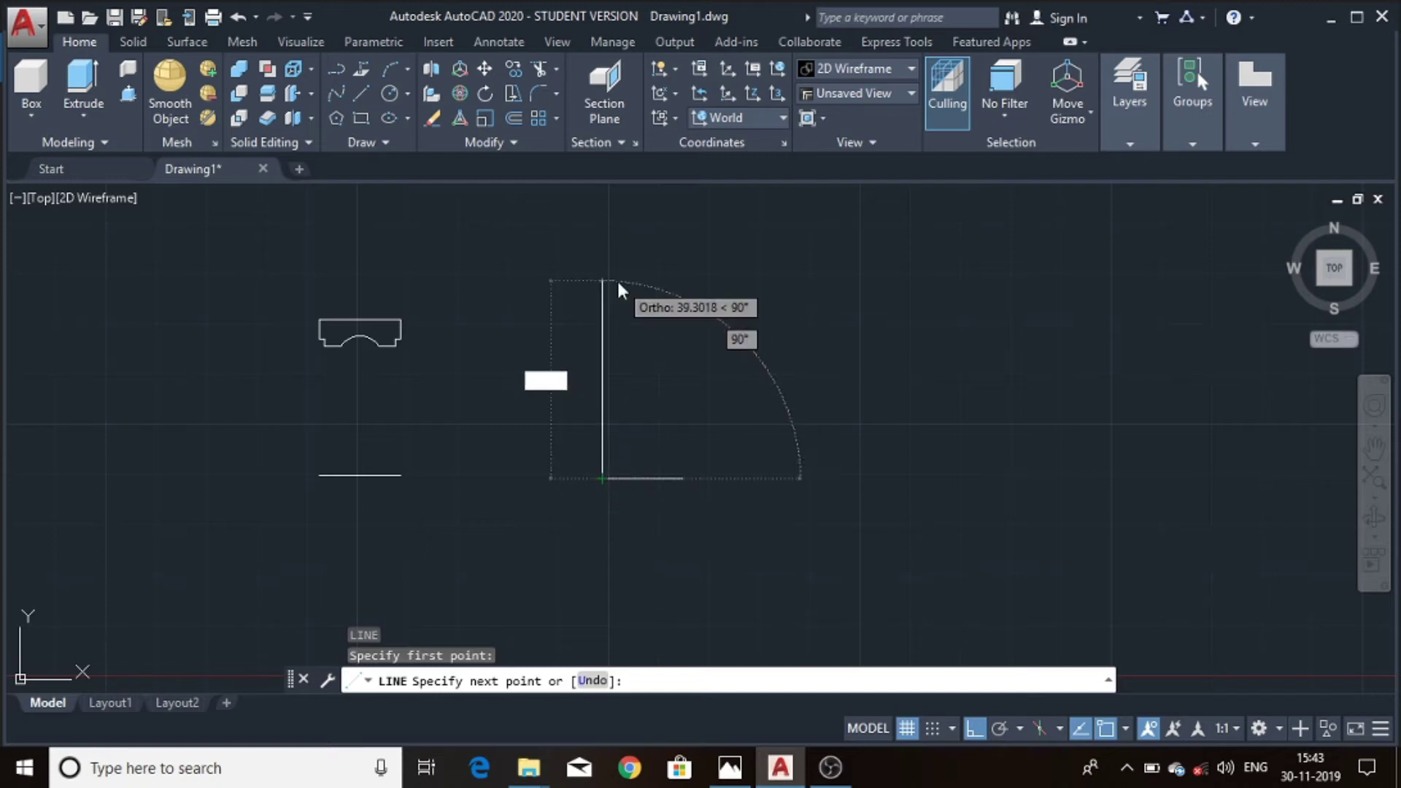
type("20.2")
key("Return")
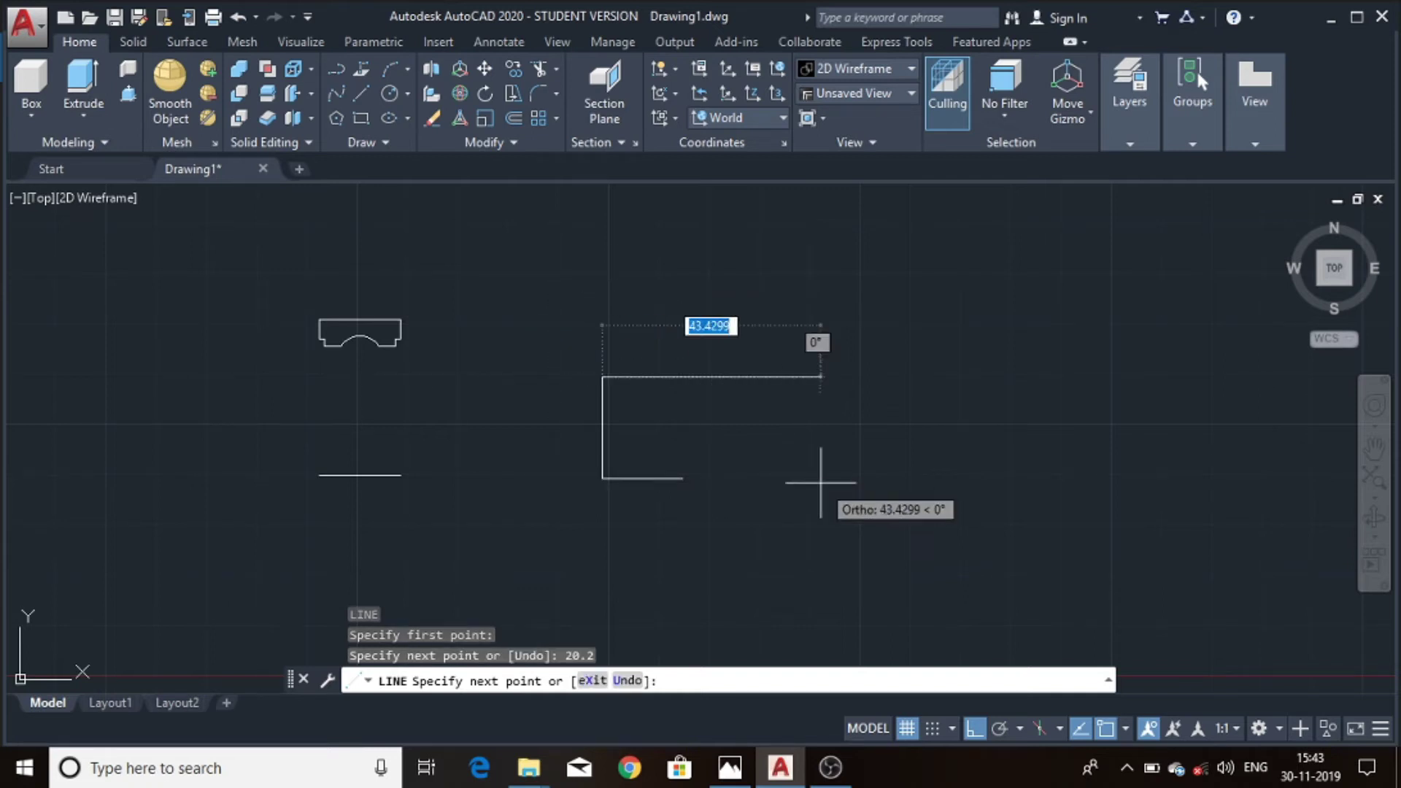
- Cap the upright with a 16 × 5.2 rectangle (16 right, 5.2 down, 16 left, 5.2 up)
key("BackSpace")
type("16")
key("Return")
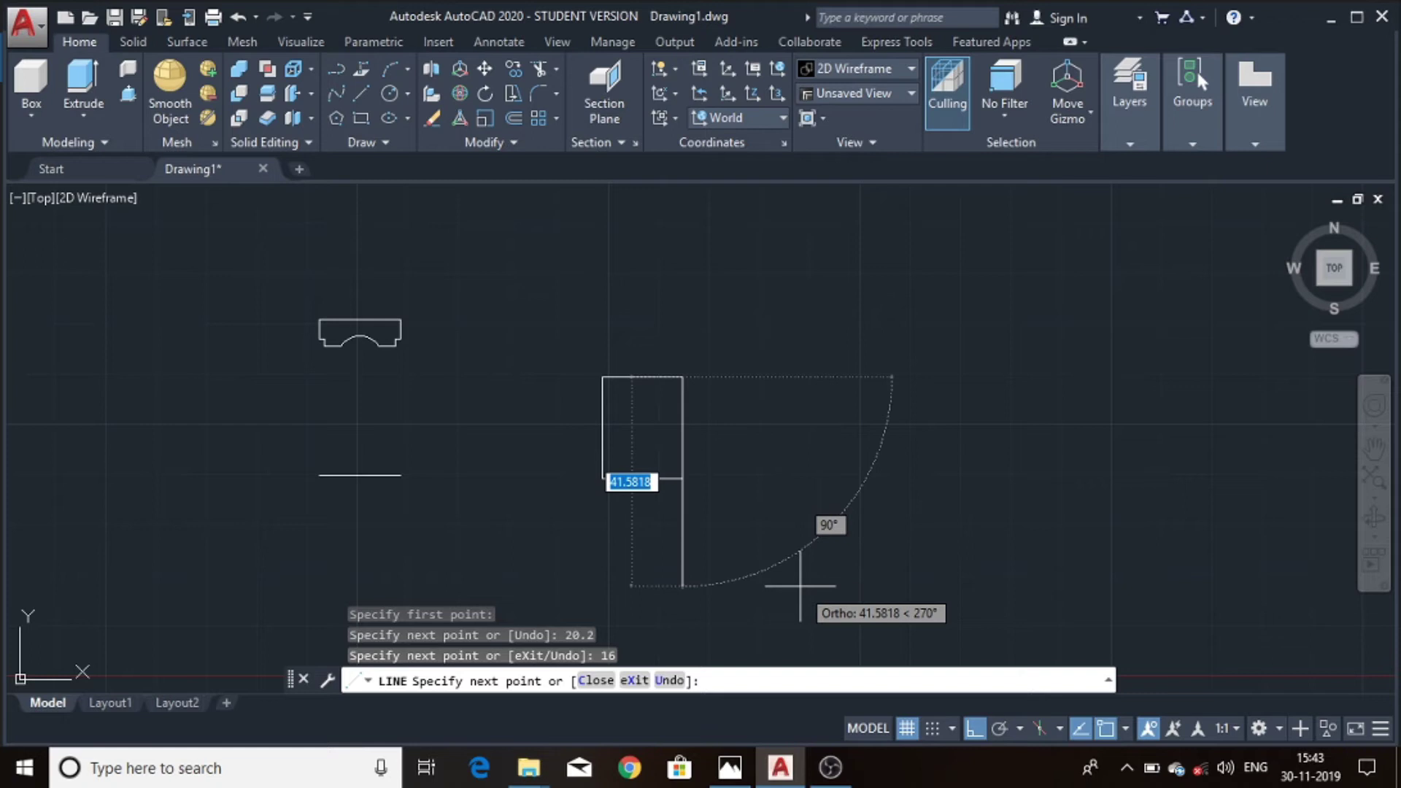
key("BackSpace")
type("5.2")
key("Return")
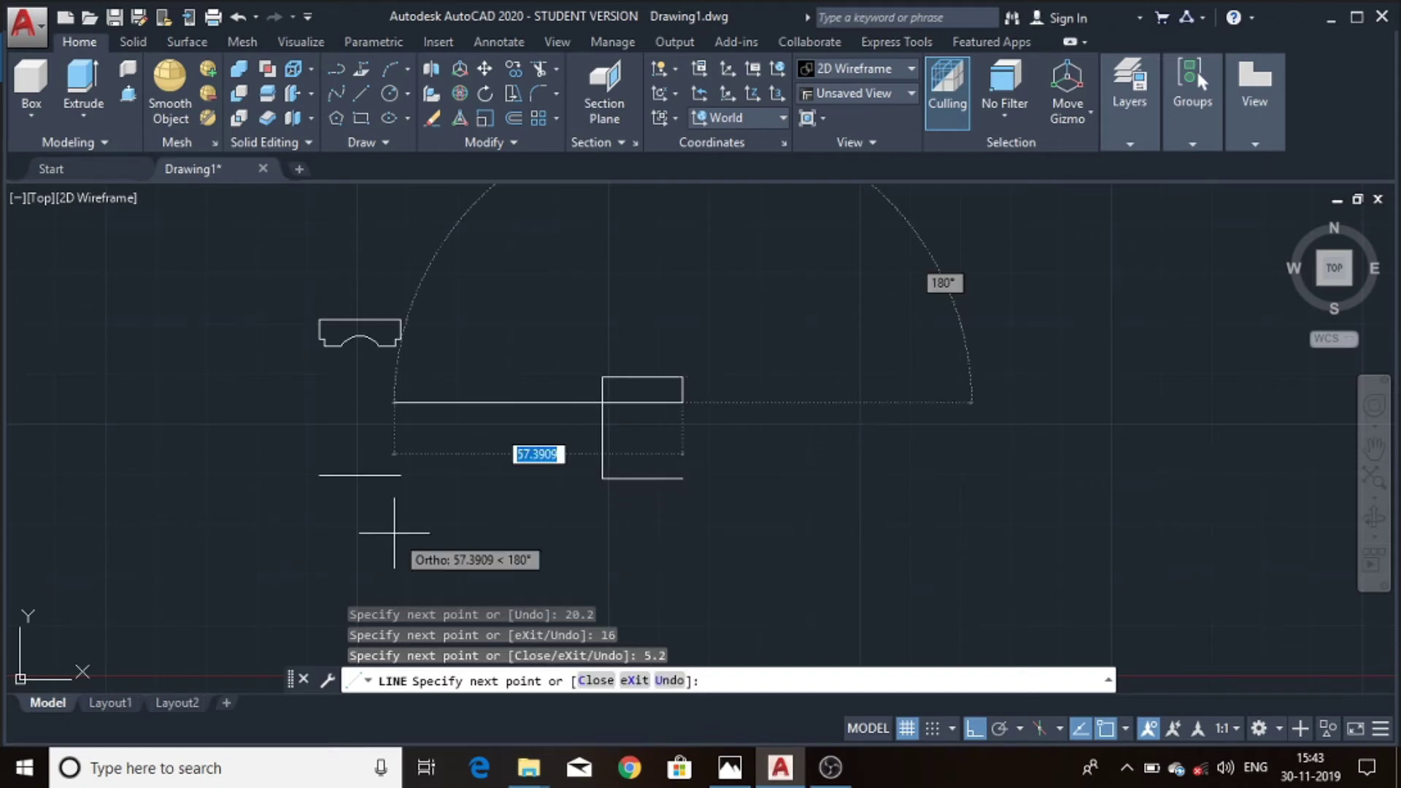
key("BackSpace")
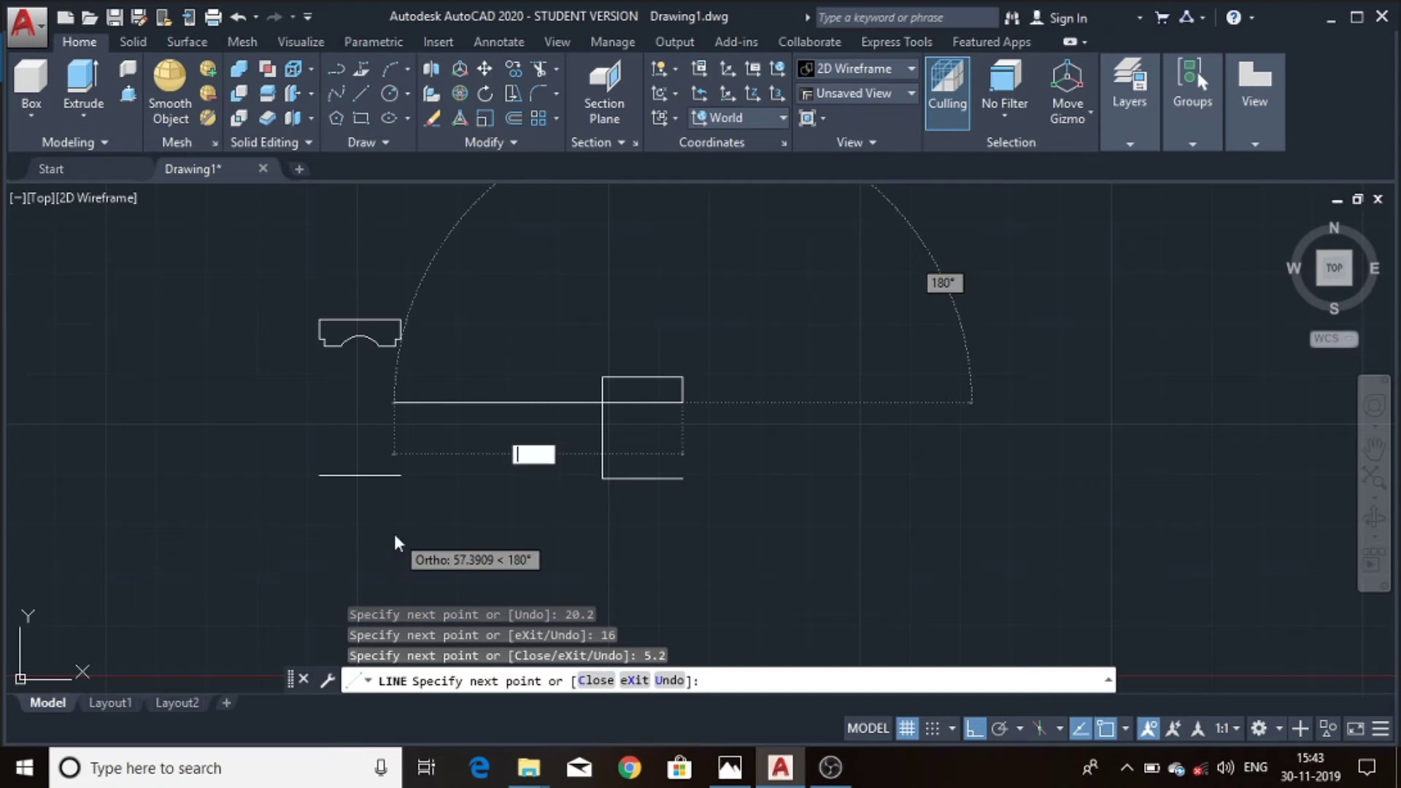
type("16")
key("Return")
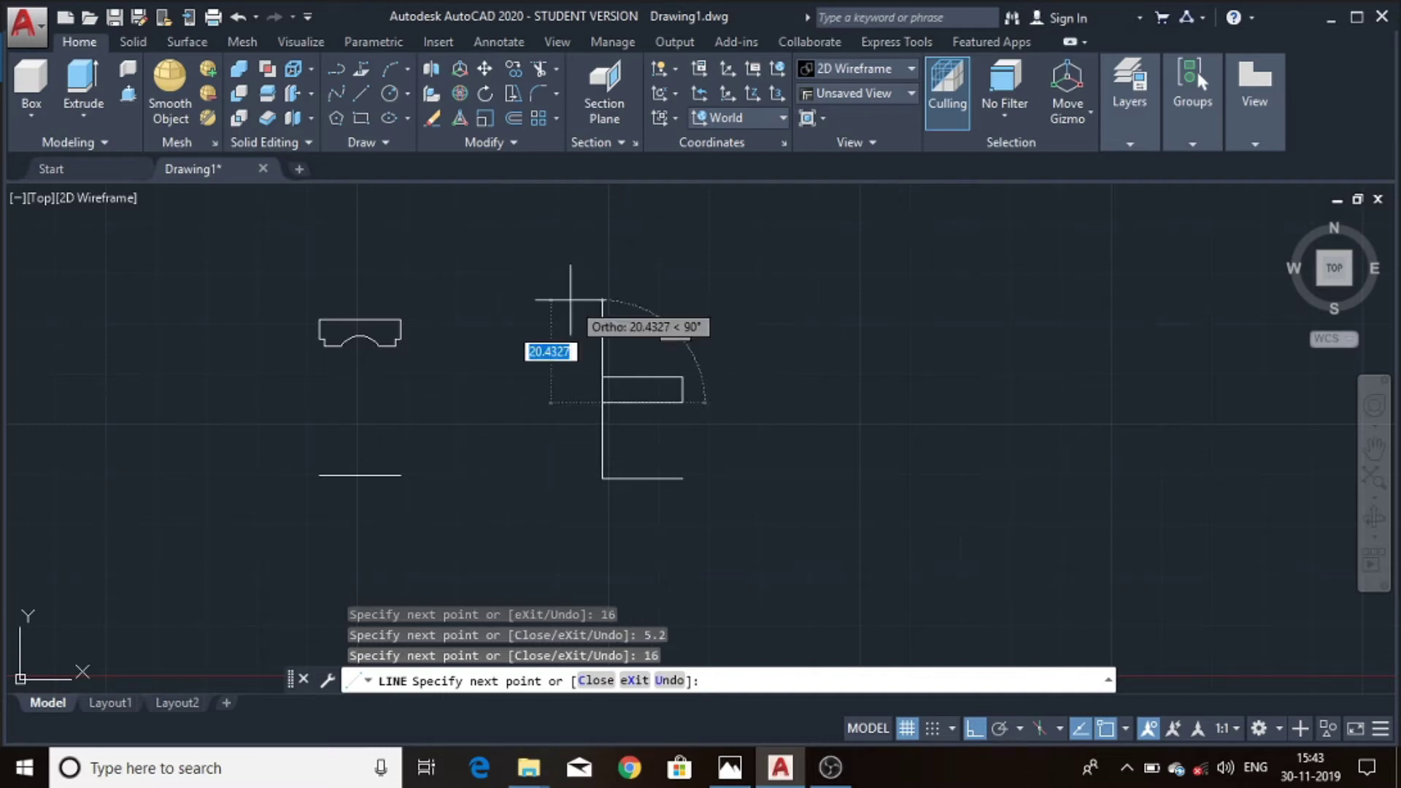
key("BackSpace")
type("5")
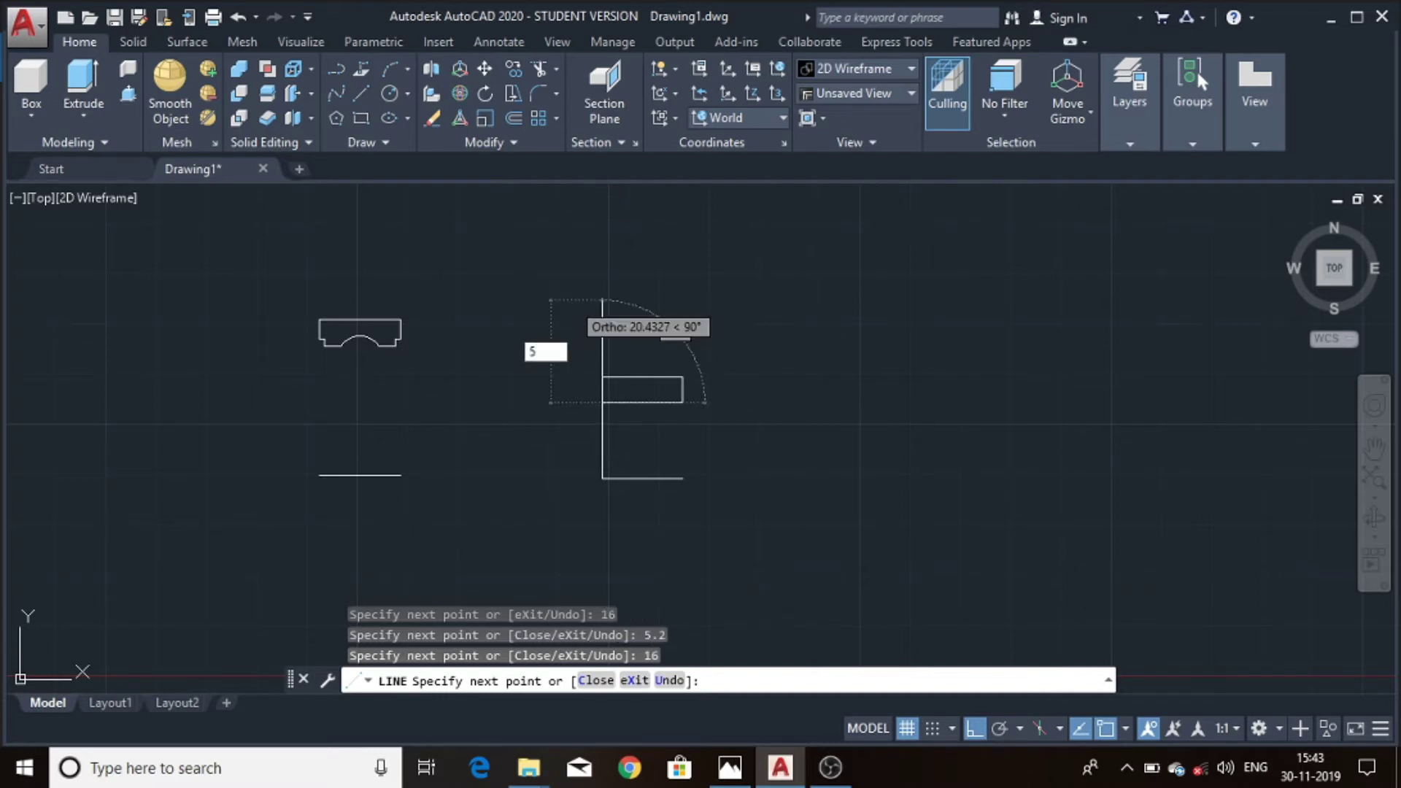
type(".2")
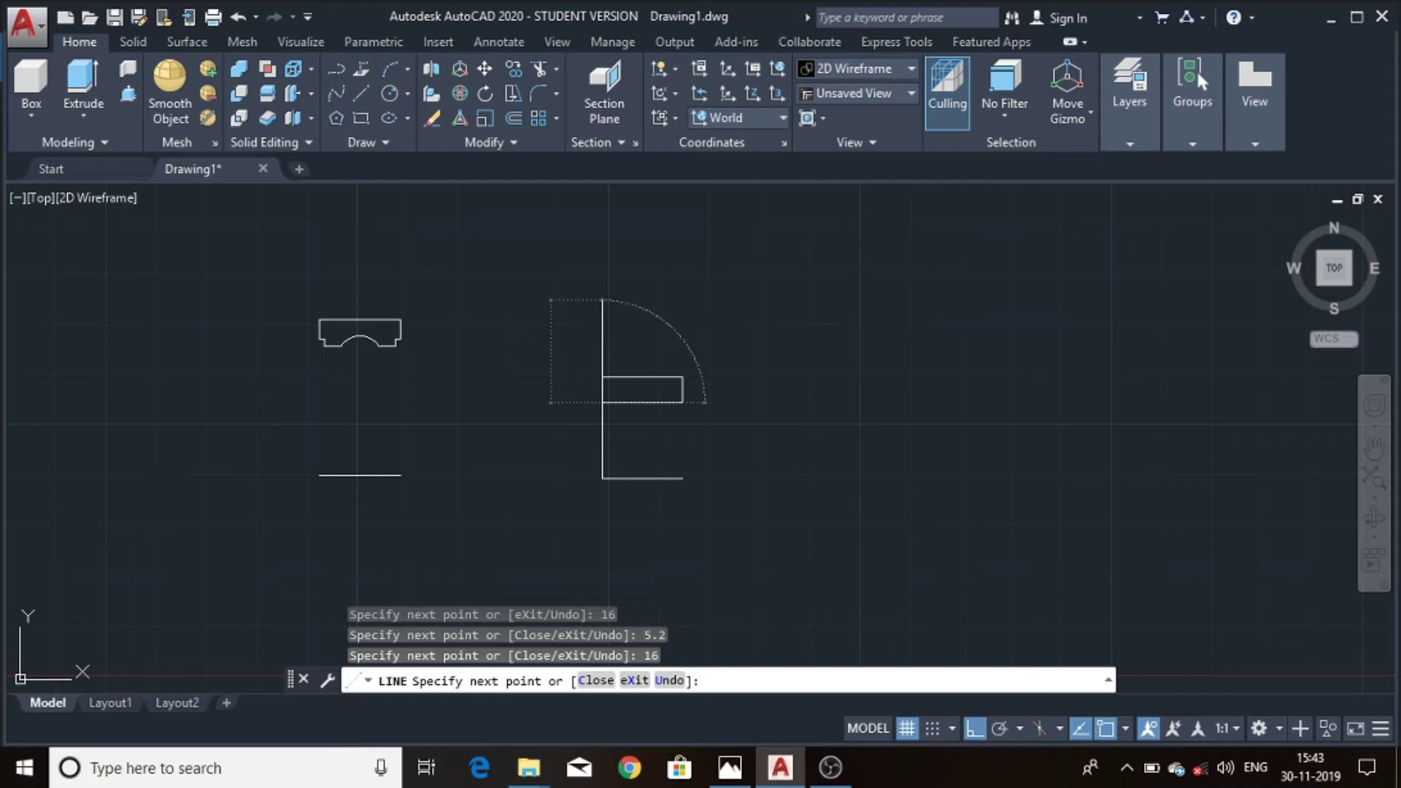
key("Return")
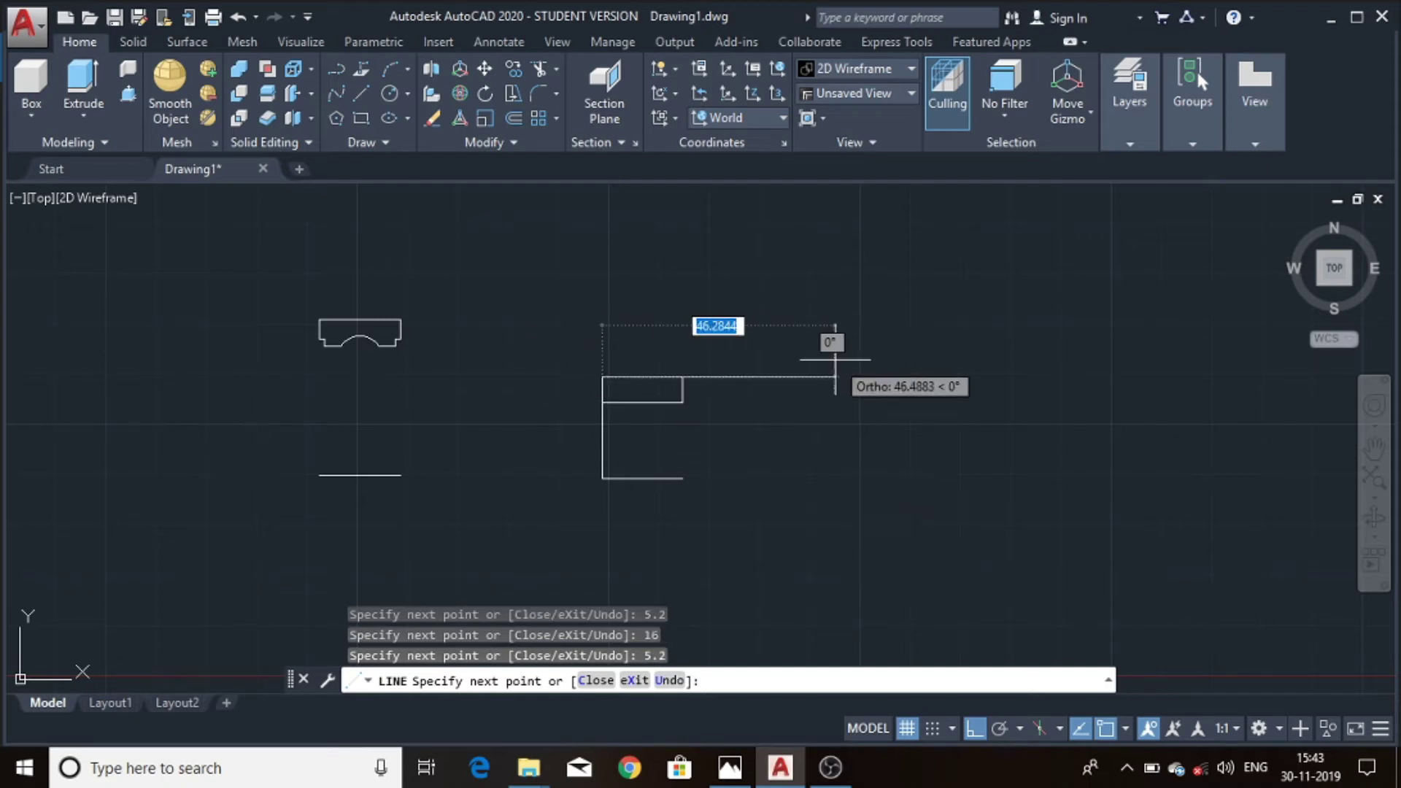
key("Escape")
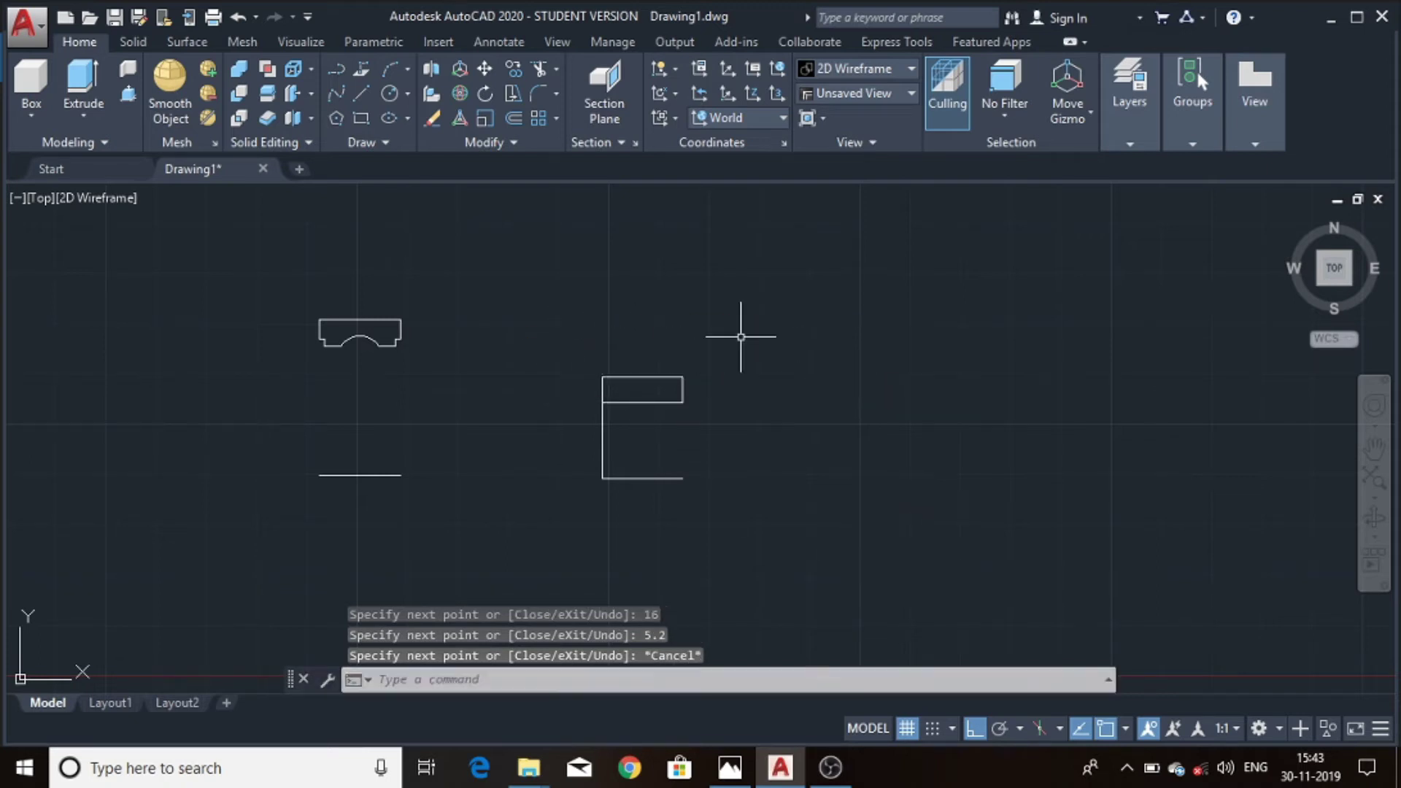
- Erase the 20.2 upright and draw an 18.25-unit line up from the base line's midpoint
left_click(604, 441)
key("Delete")
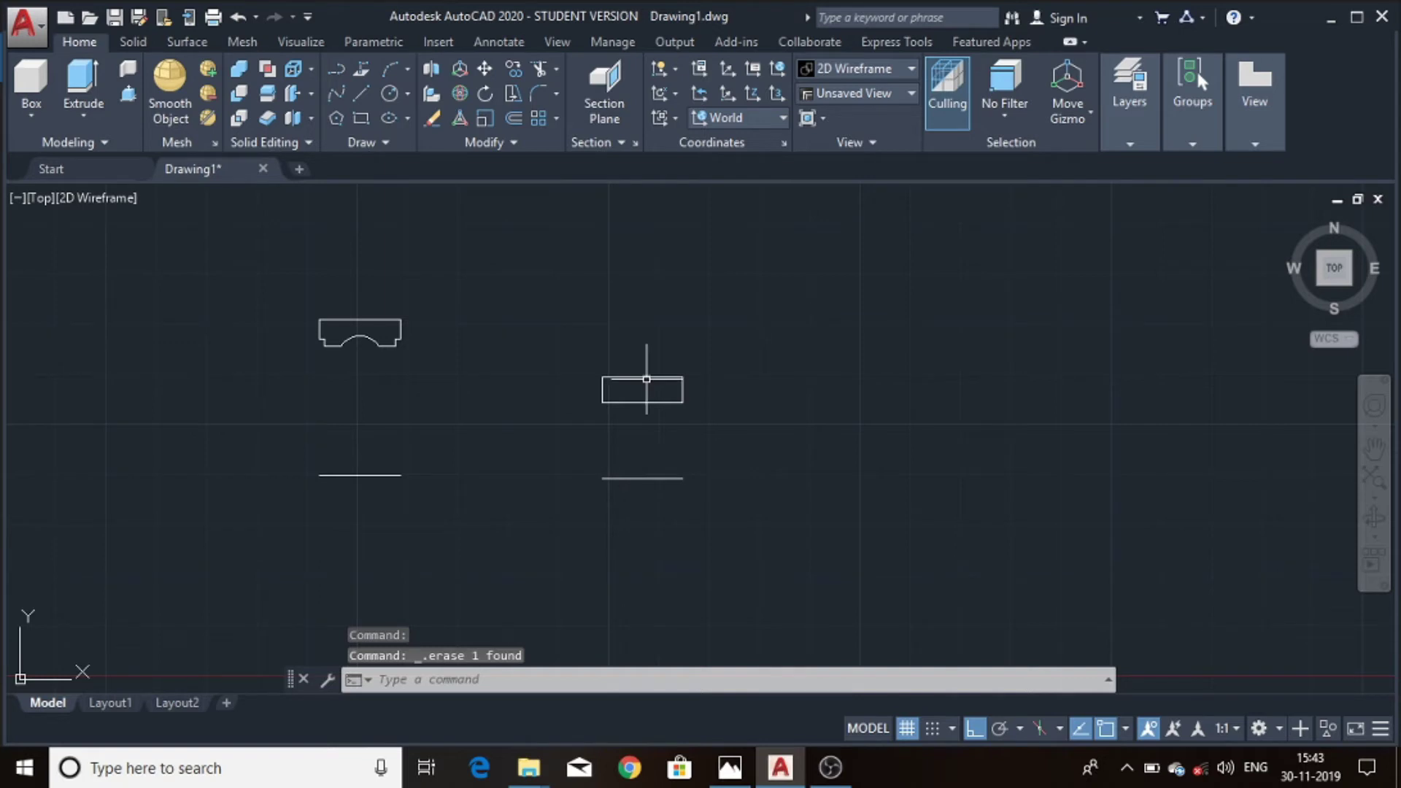
type("l")
key("Return")
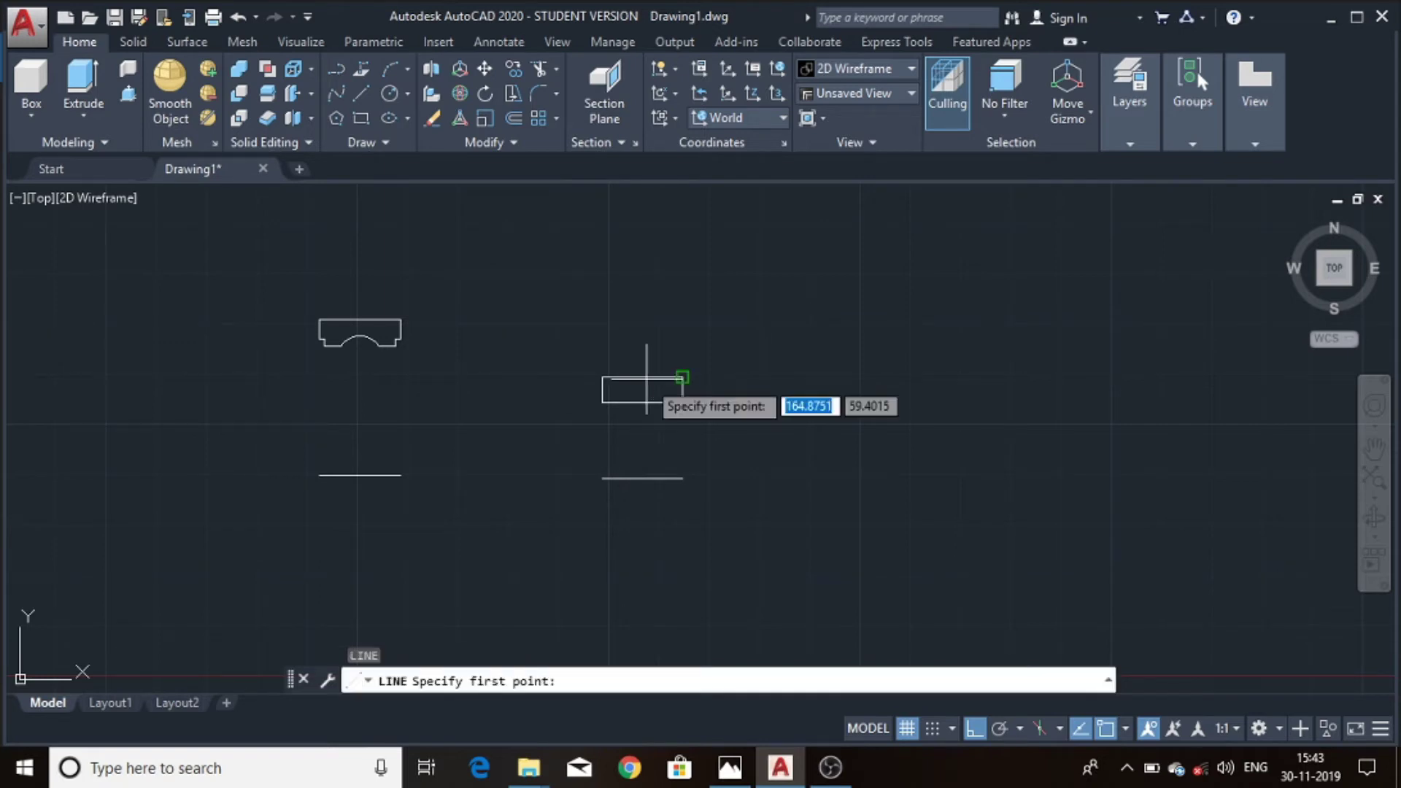
right_click(641, 480, "shift")
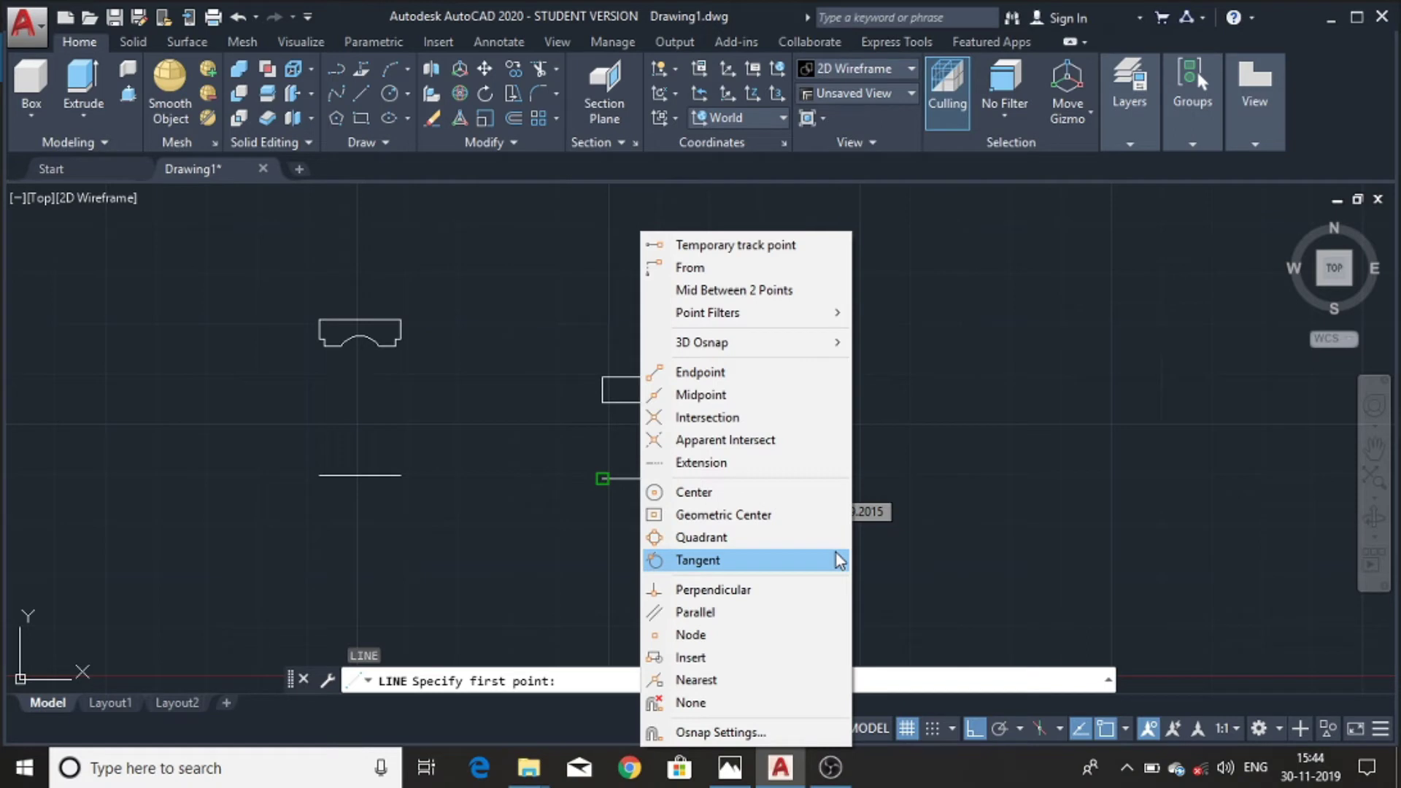
left_click(764, 394)
left_click(745, 410)
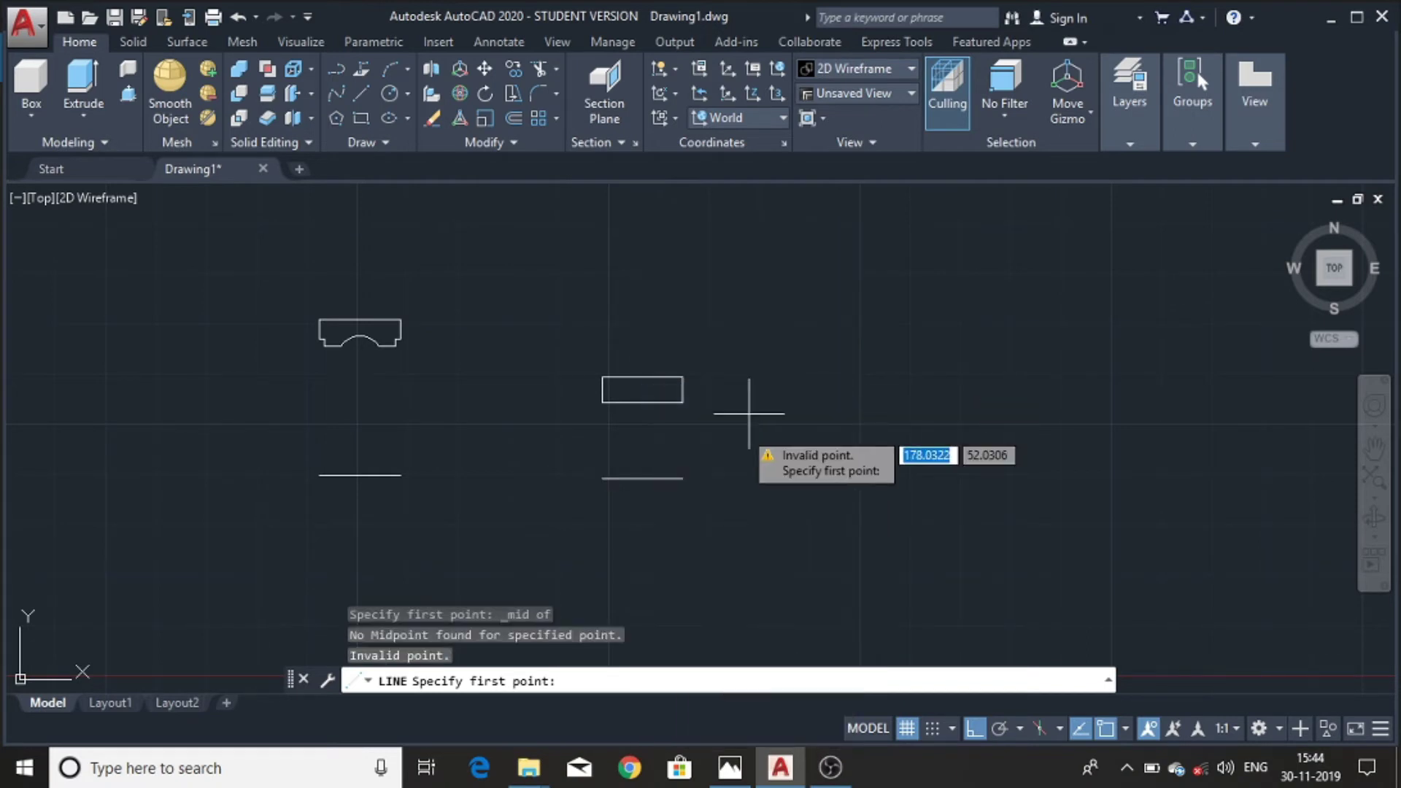
right_click(642, 477, "shift")
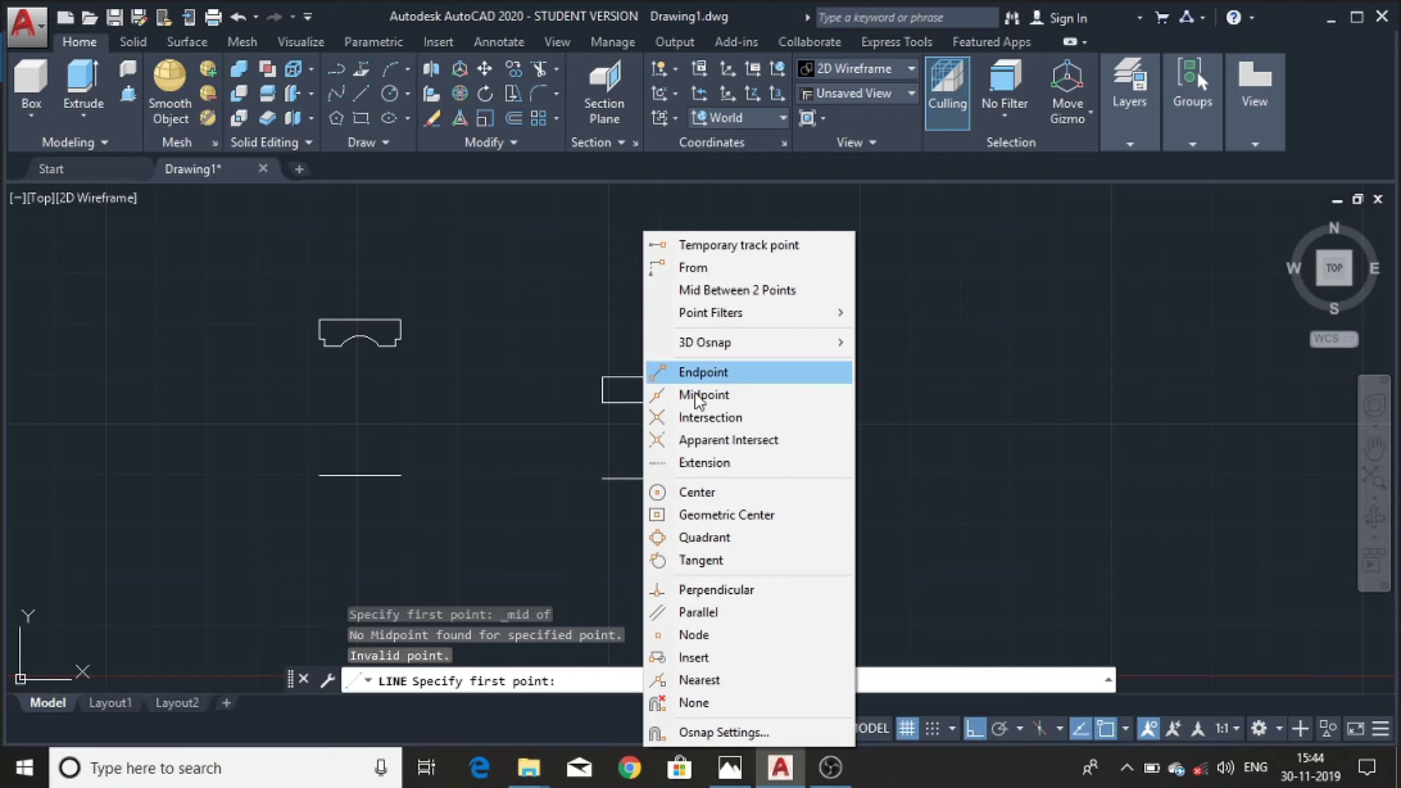
left_click(712, 394)
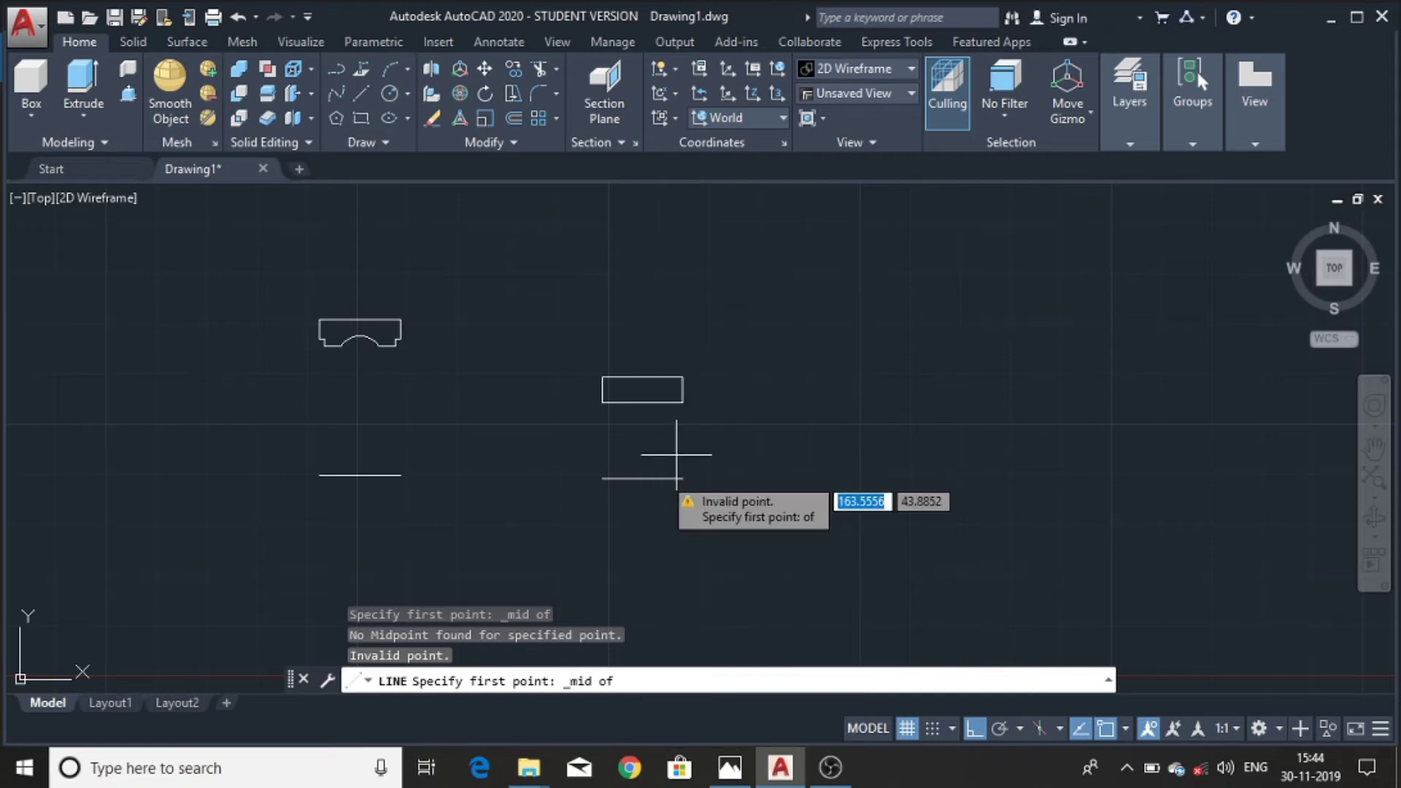
left_click(642, 478)
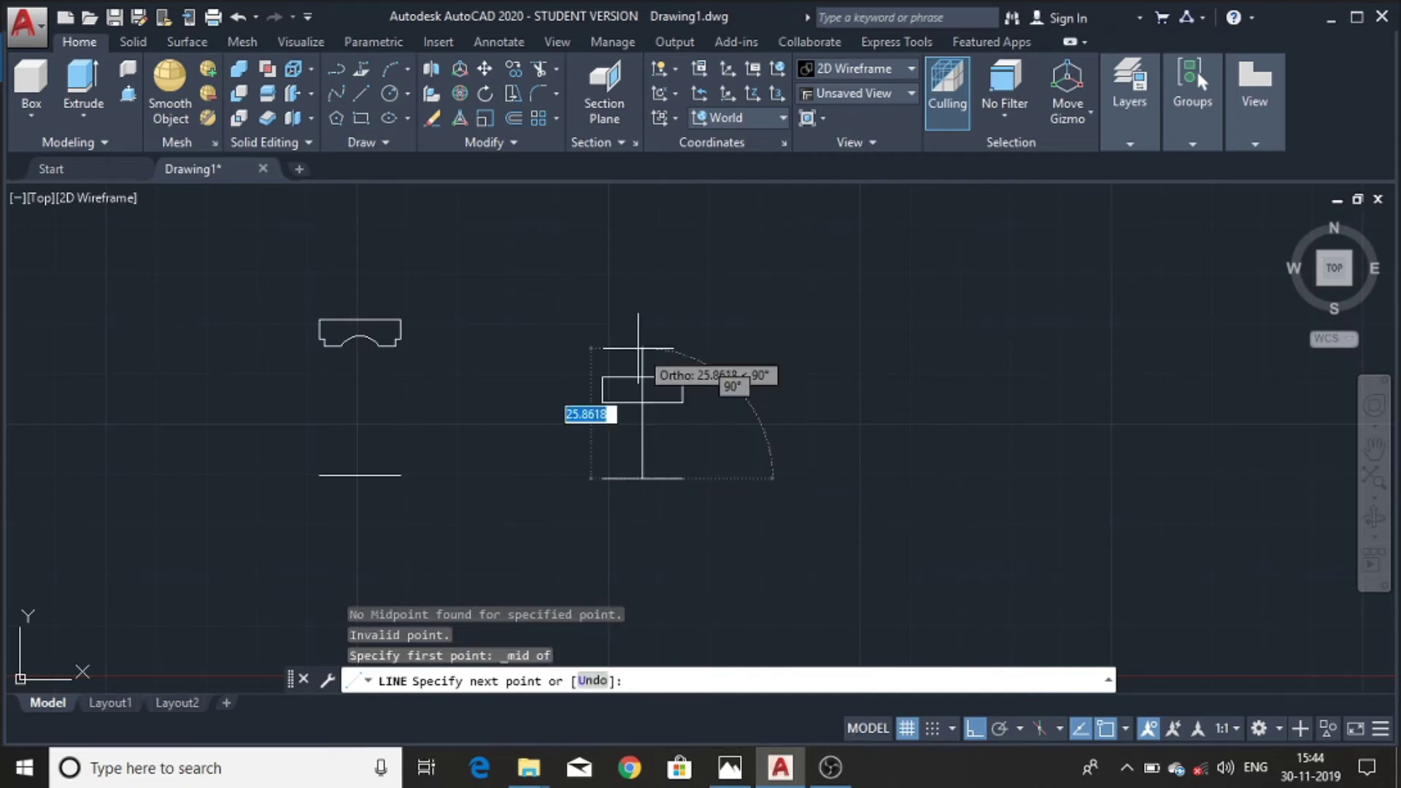
key("BackSpace")
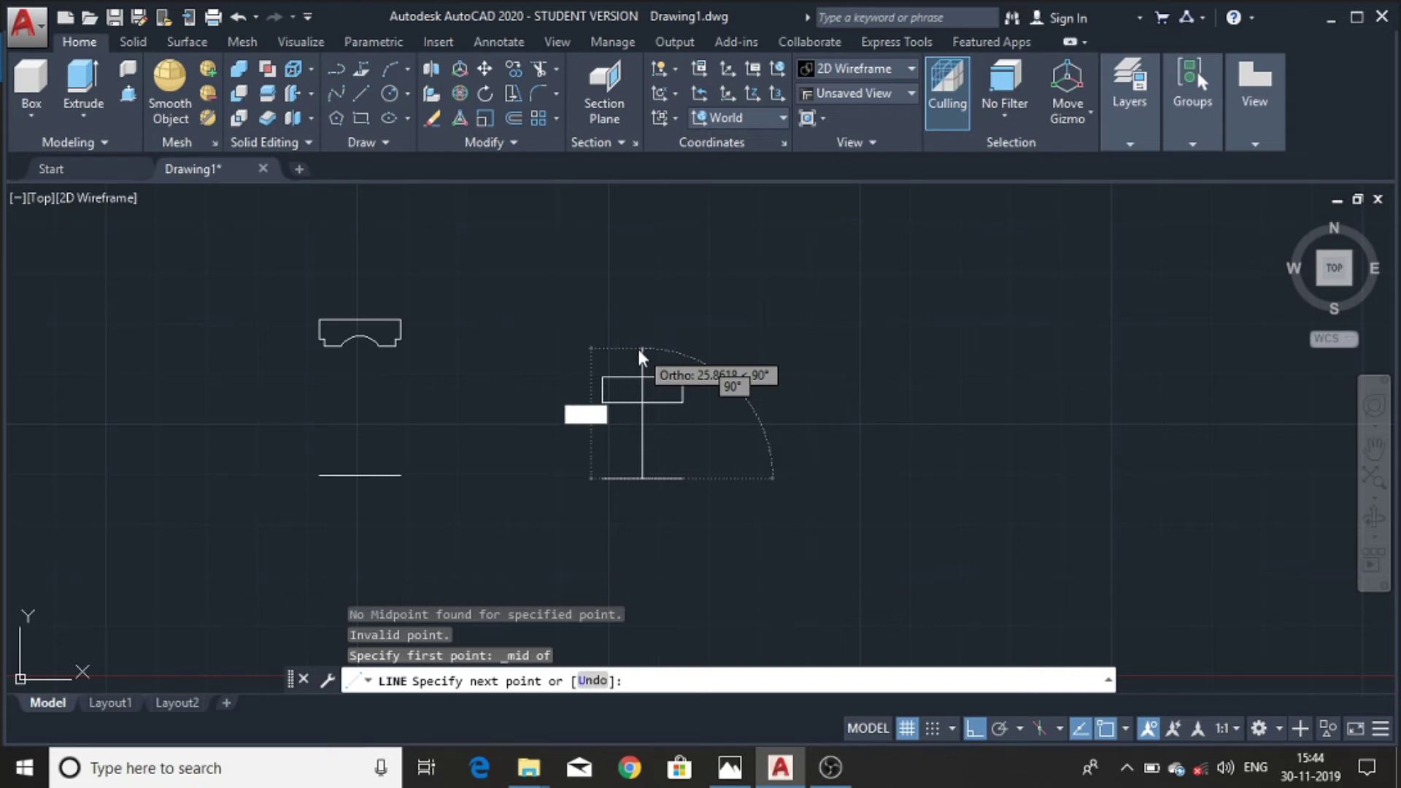
type("18.25")
key("Return")
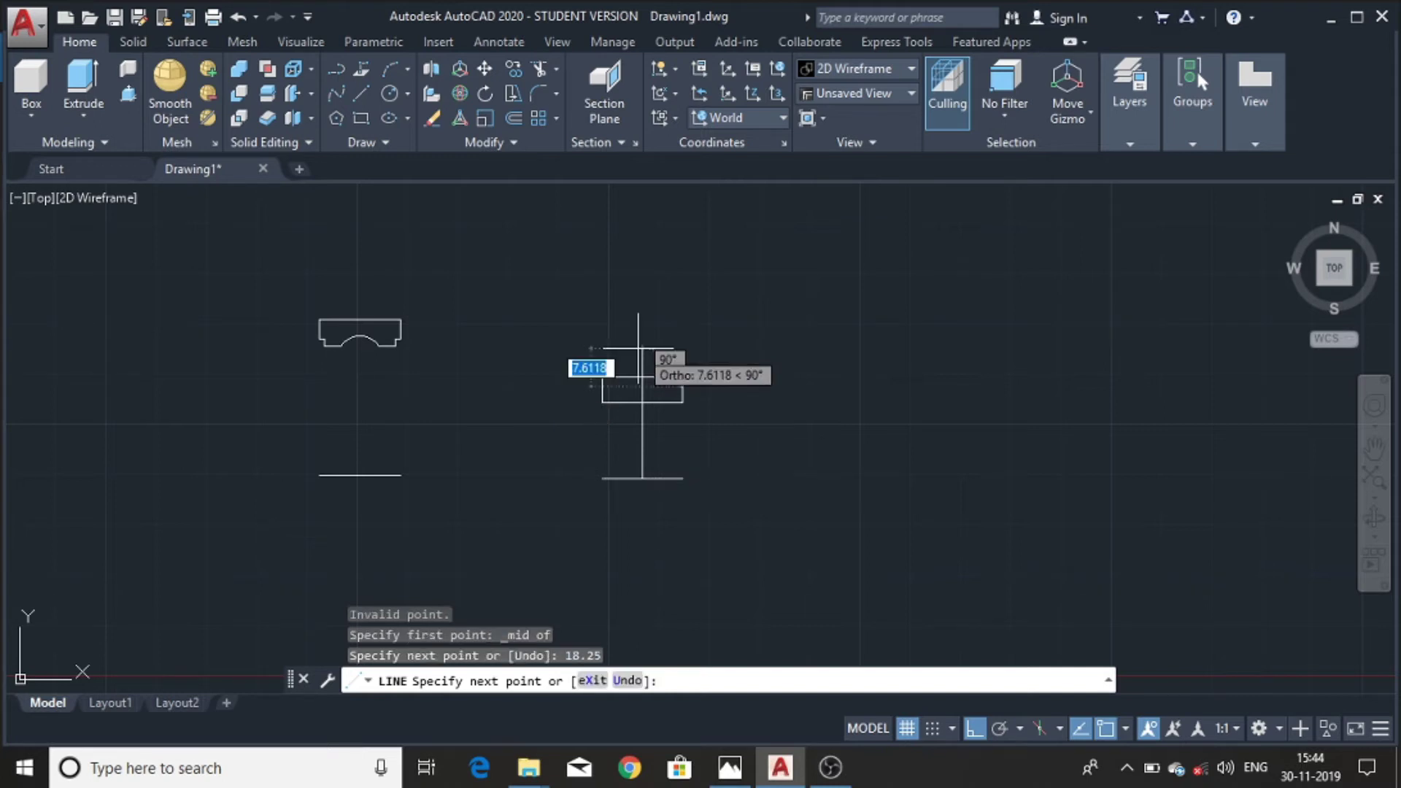
key("Escape")
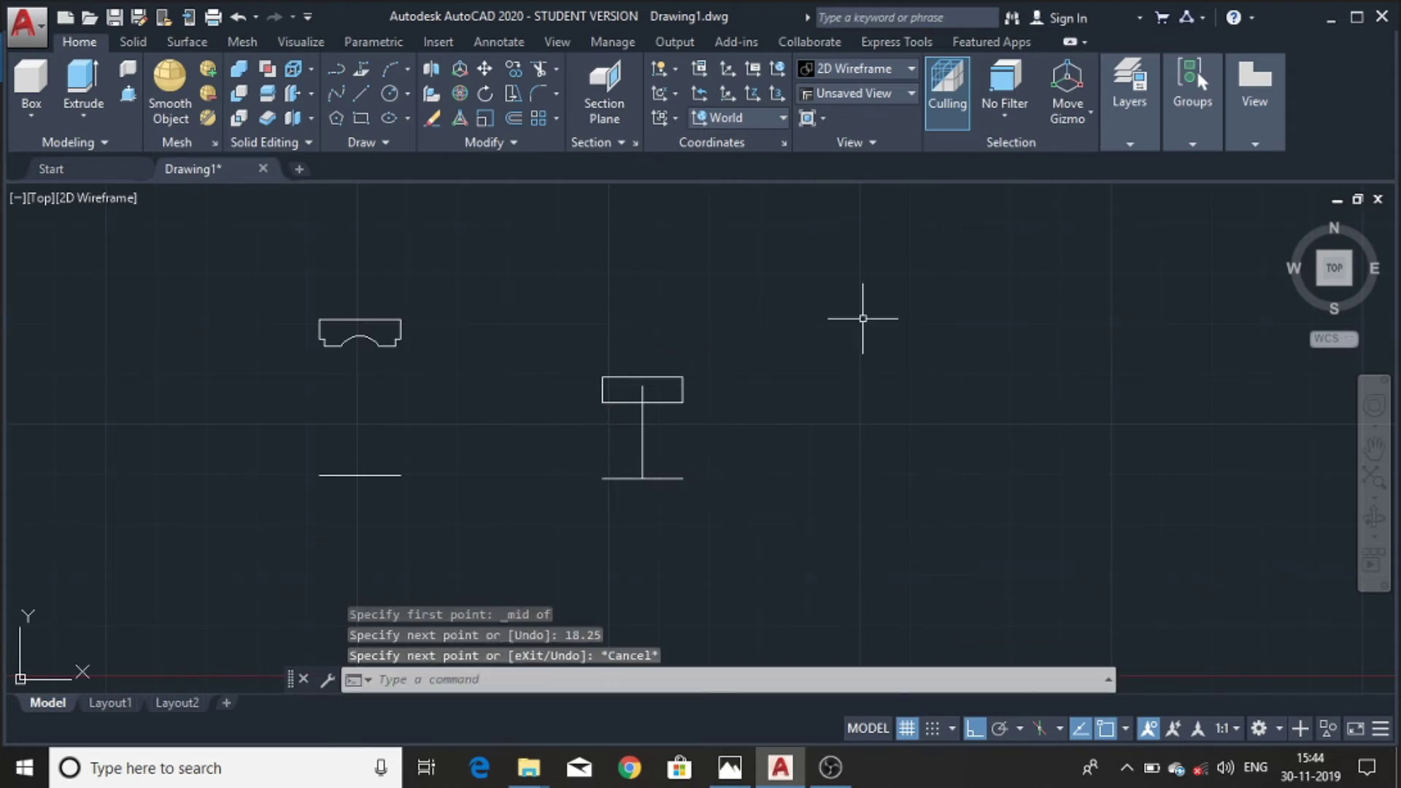
- Draw another 9.53-diameter circle to the right of the I-shaped profile
type("c")
key("Return")
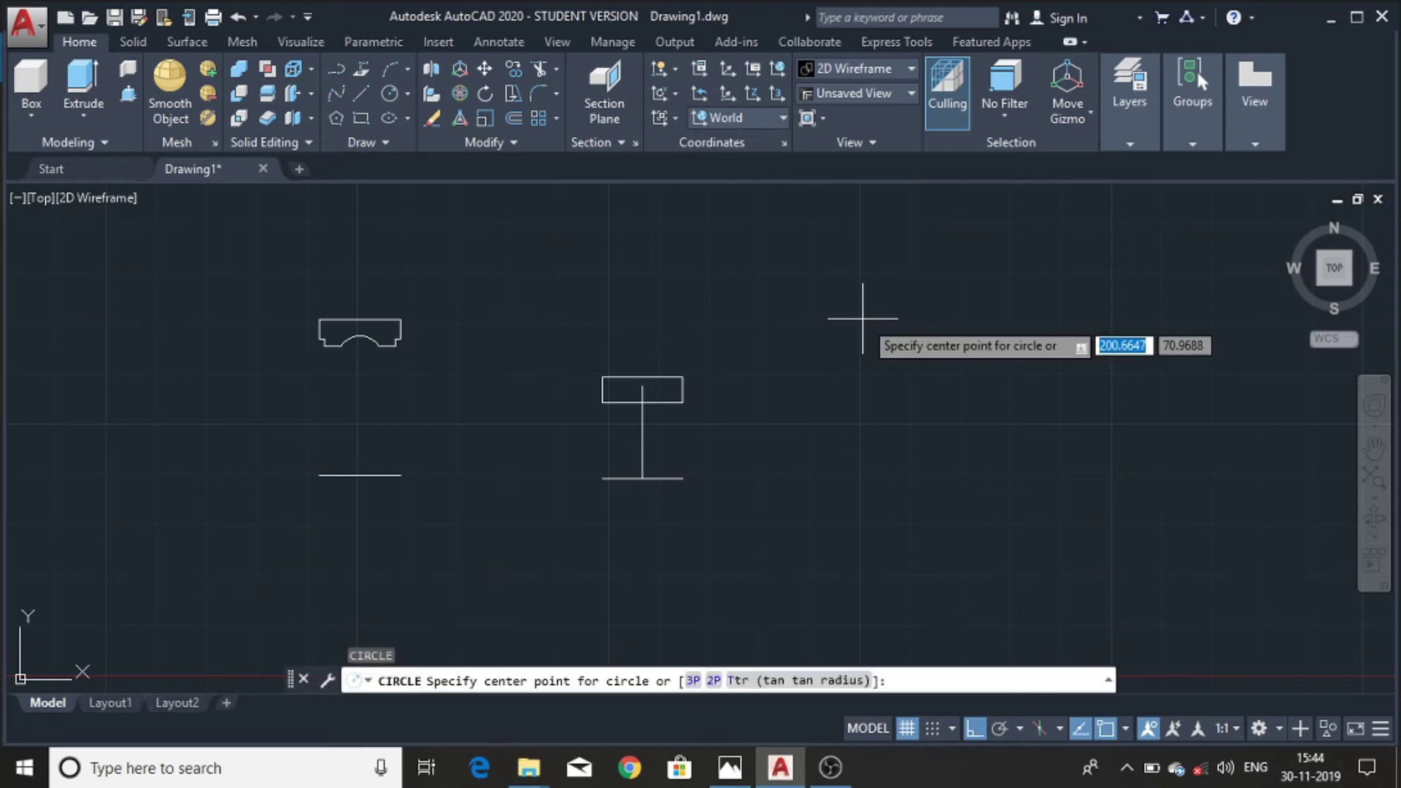
left_click(861, 381)
key("BackSpace")
type("9.")
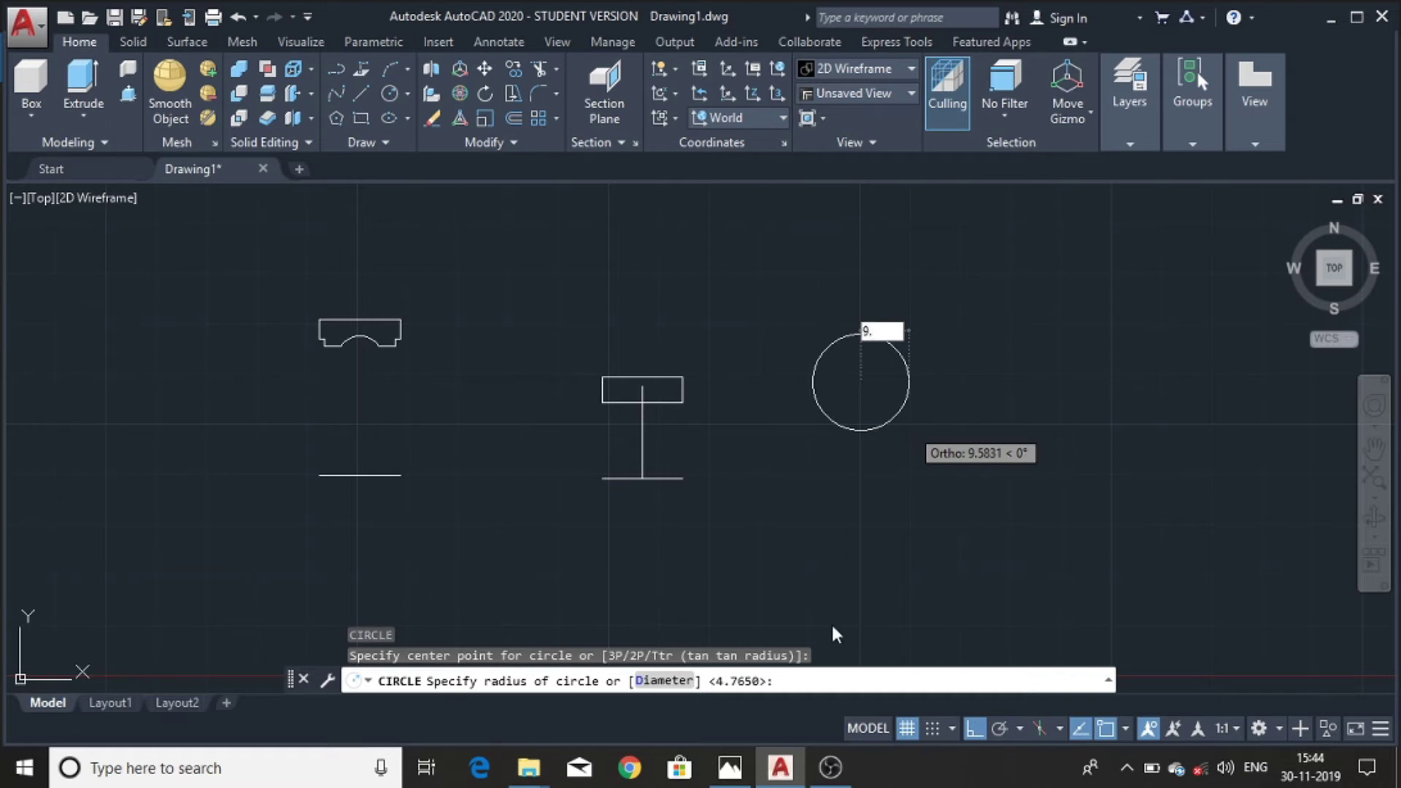
left_click(664, 680)
key("BackSpace")
type("9.")
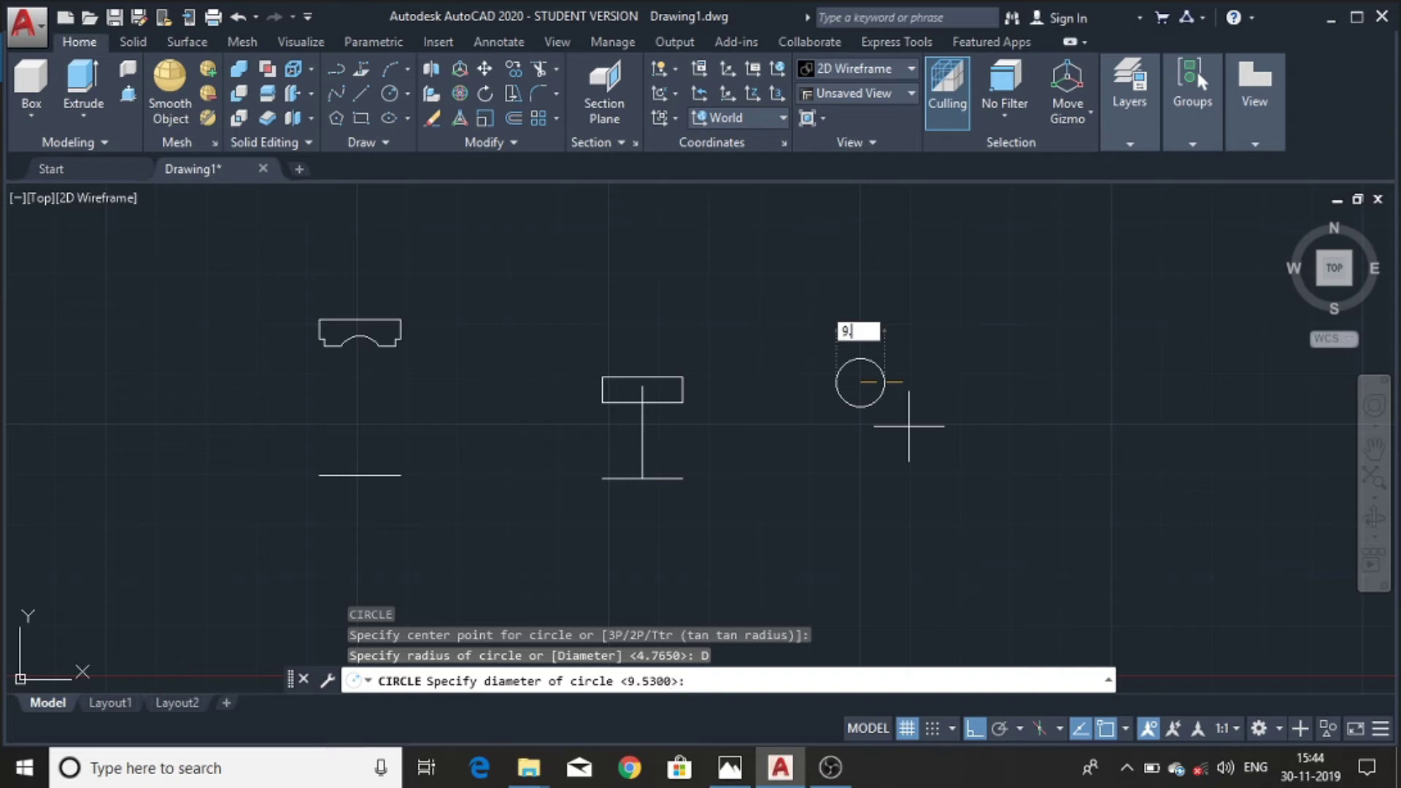
type("53")
key("Return")
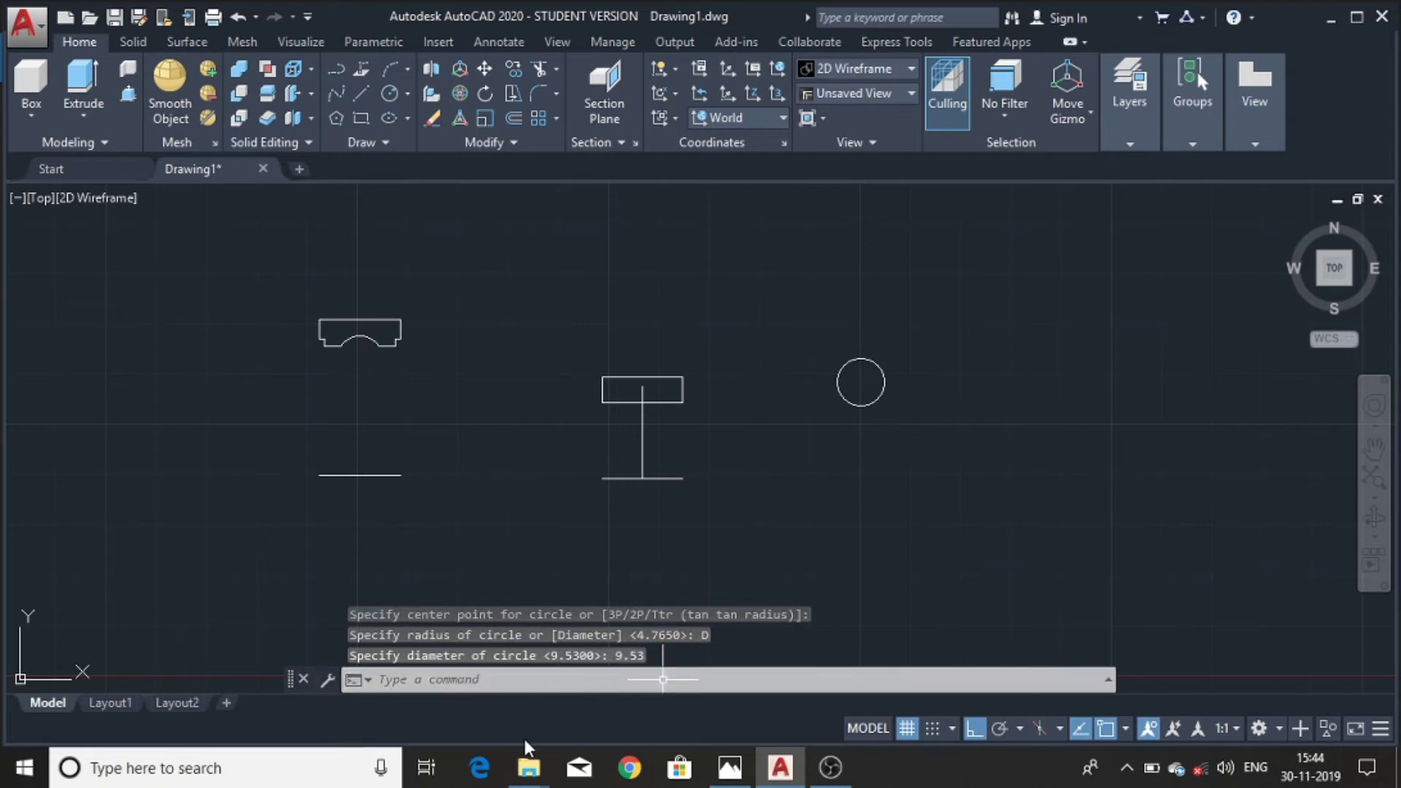
- Move the circle by its bottom quadrant onto the midpoint of the rectangle's top edge
type("m")
key("Return")
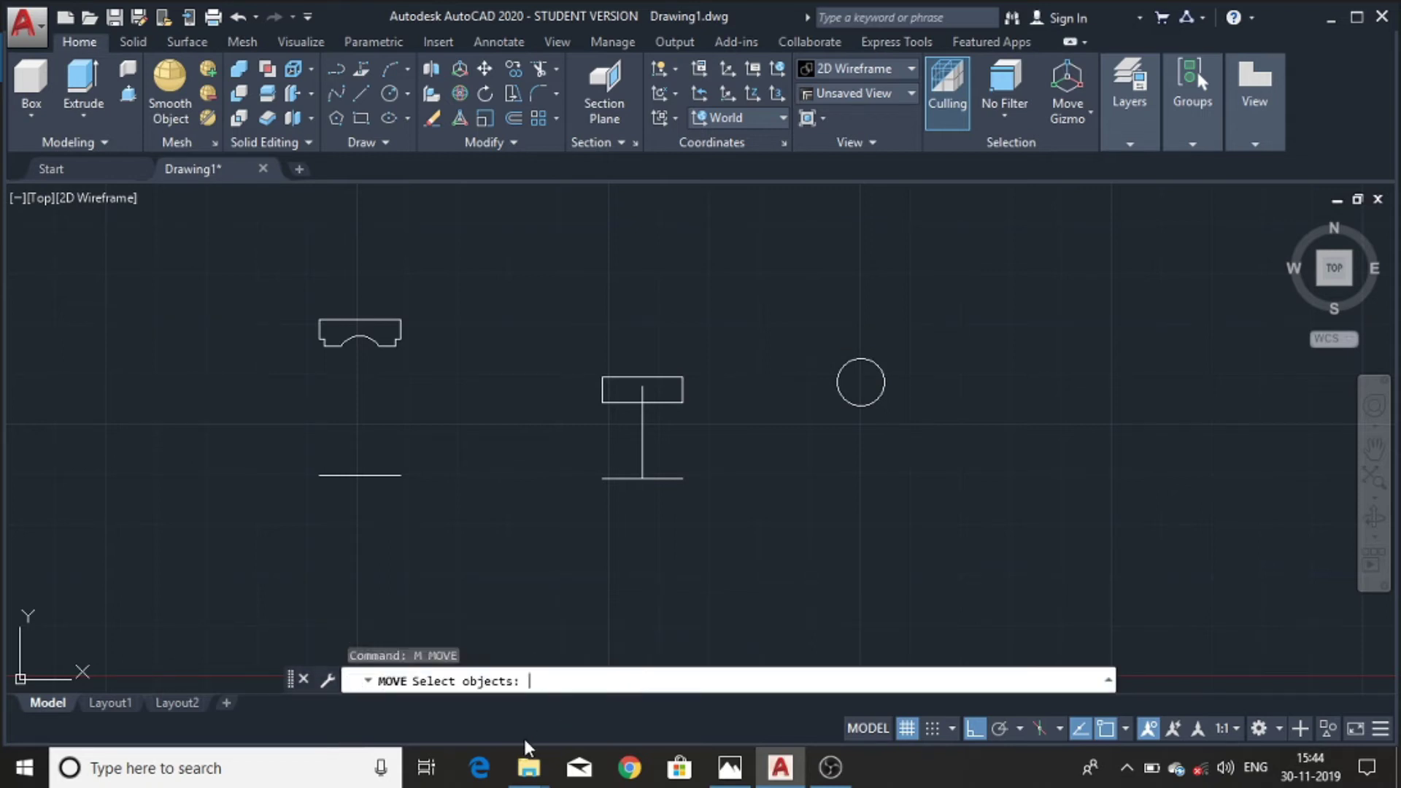
left_click(844, 397)
key("Return")
right_click(860, 383, "shift")
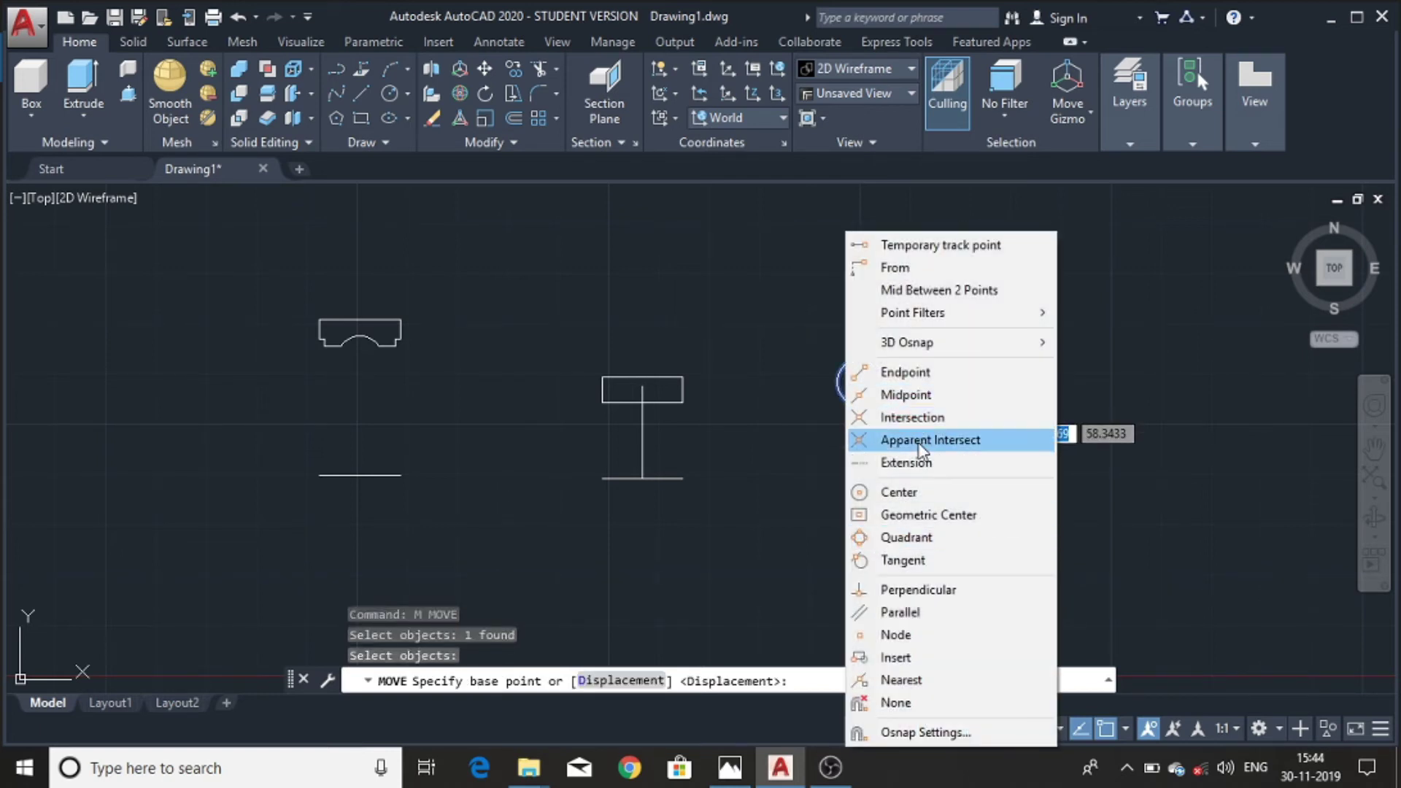
left_click(942, 538)
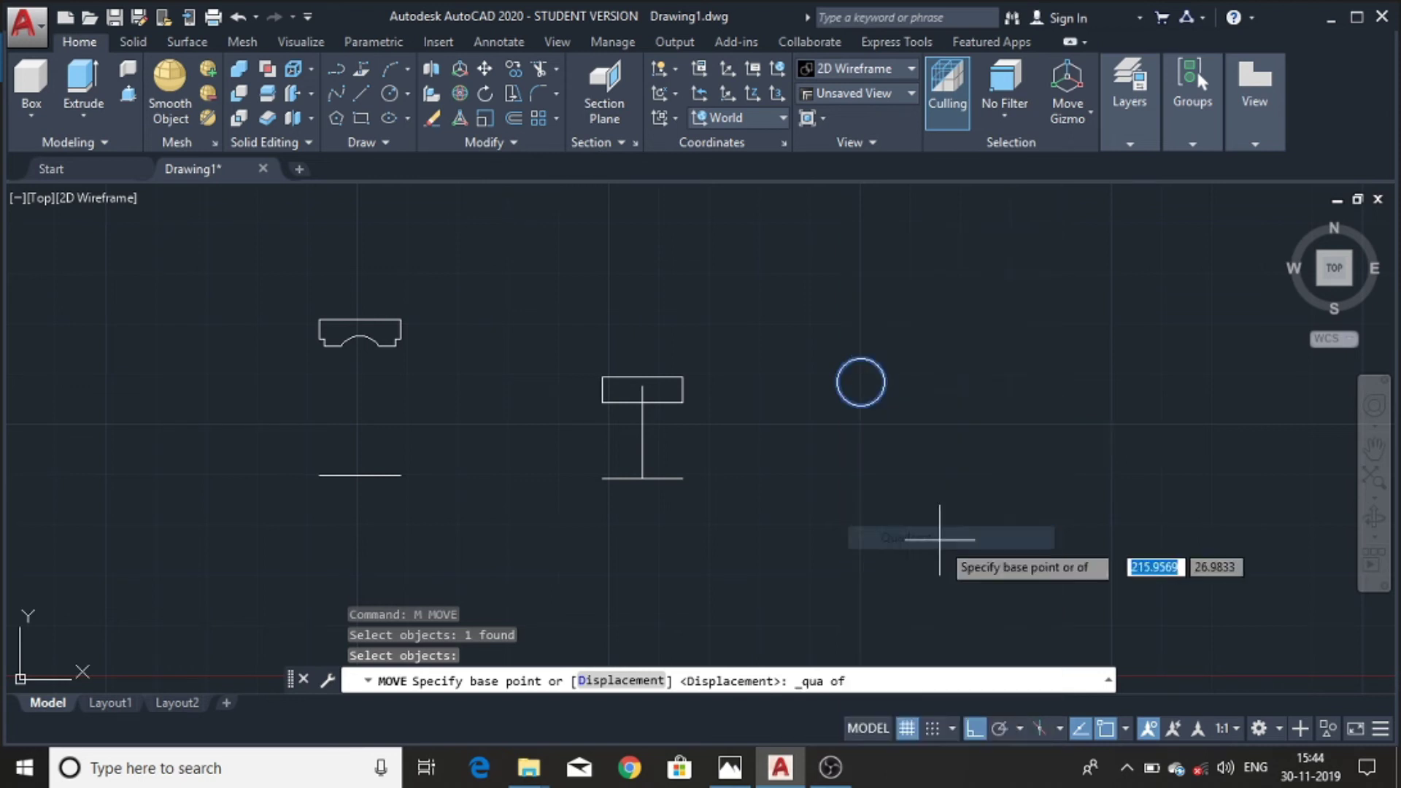
left_click(861, 405)
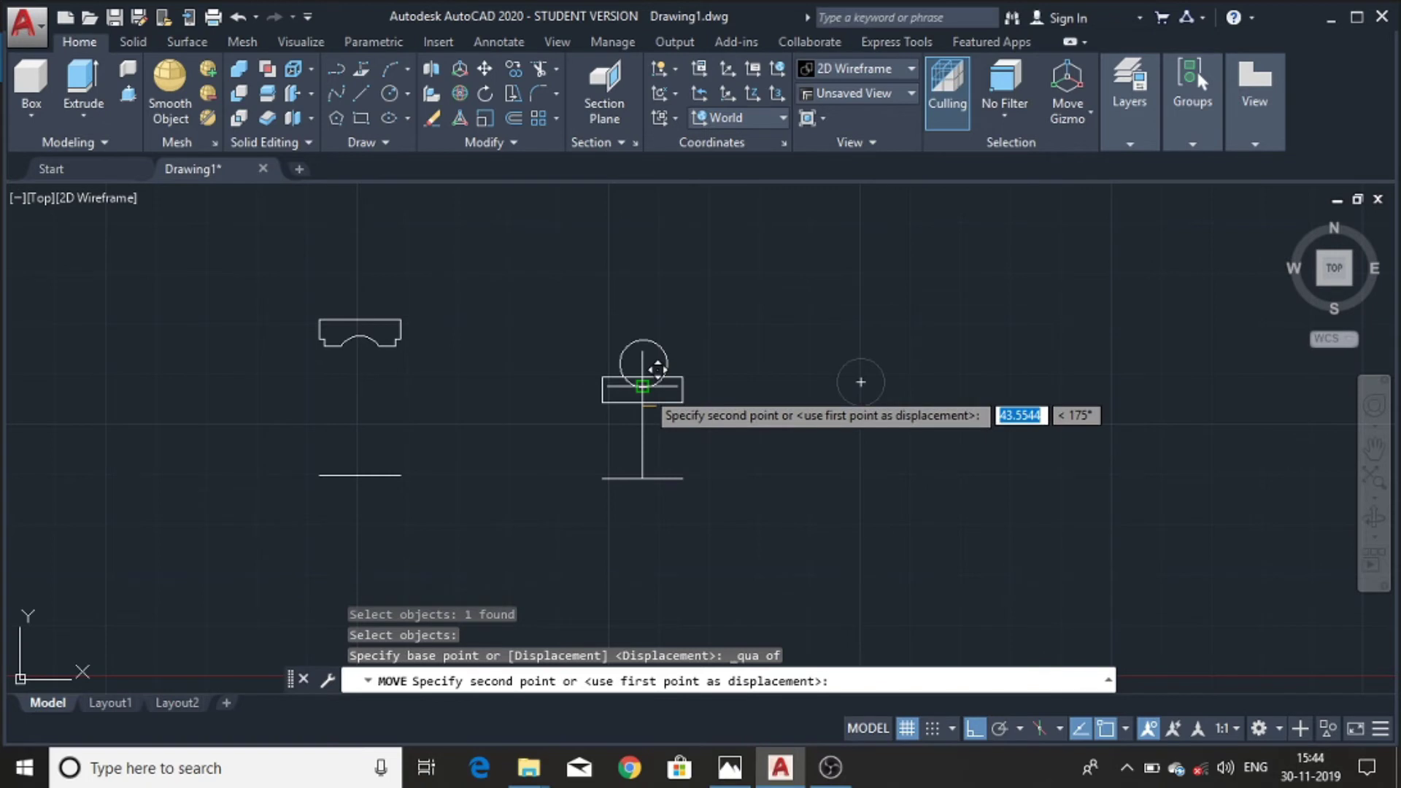
left_click(642, 385)
type("tr")
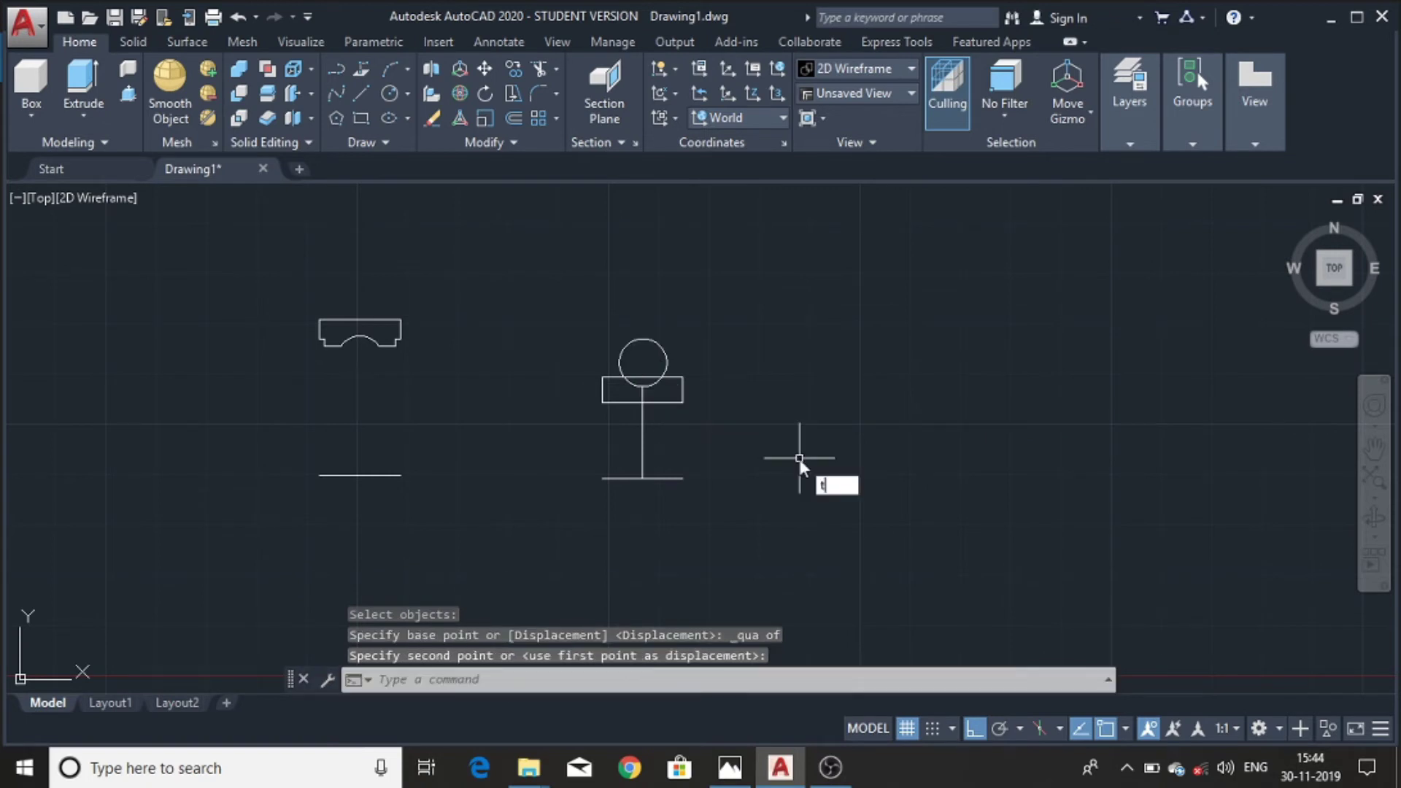
key("Return")
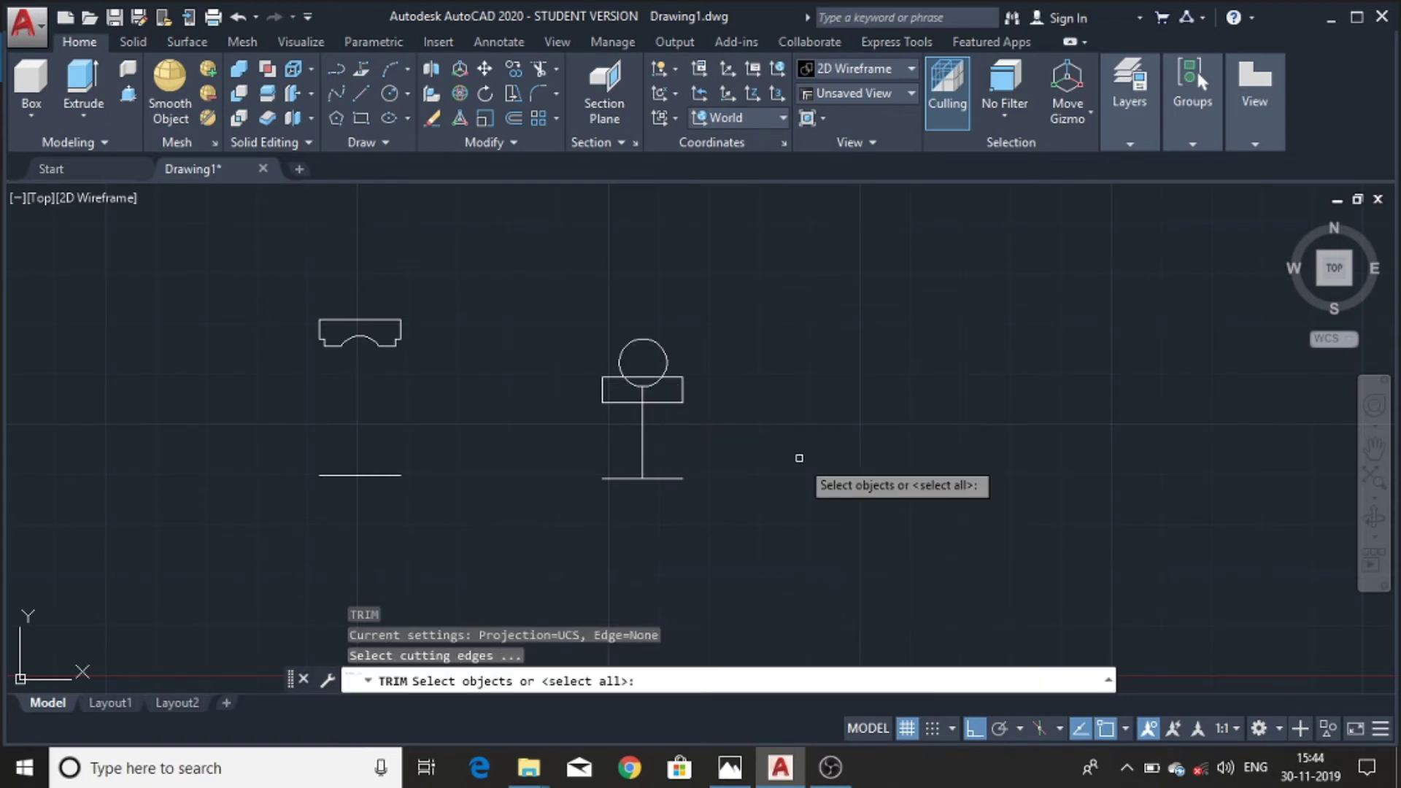
- Trim the circle above the middle rectangle into a semicircular groove in its top edge
left_click(667, 355)
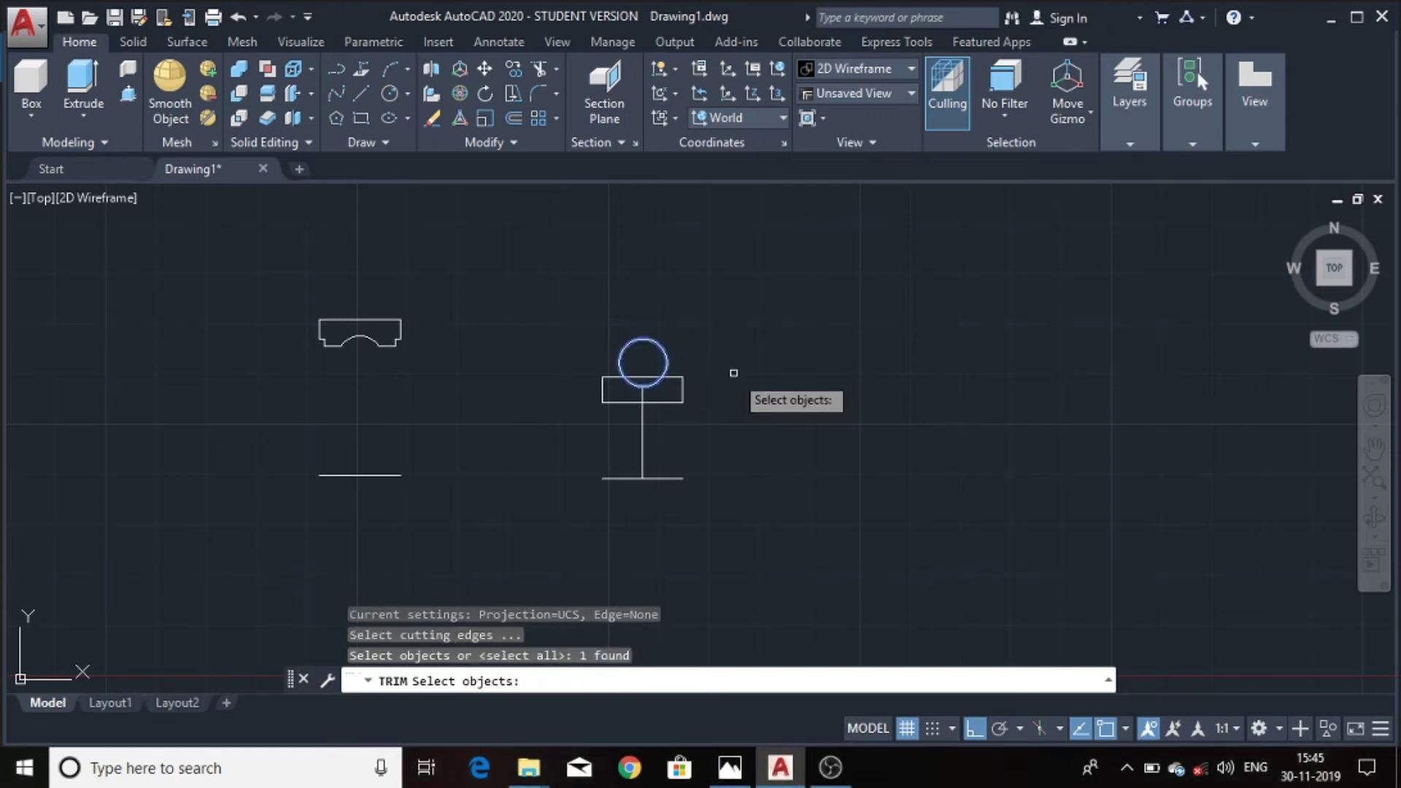
key("Escape")
key("Return")
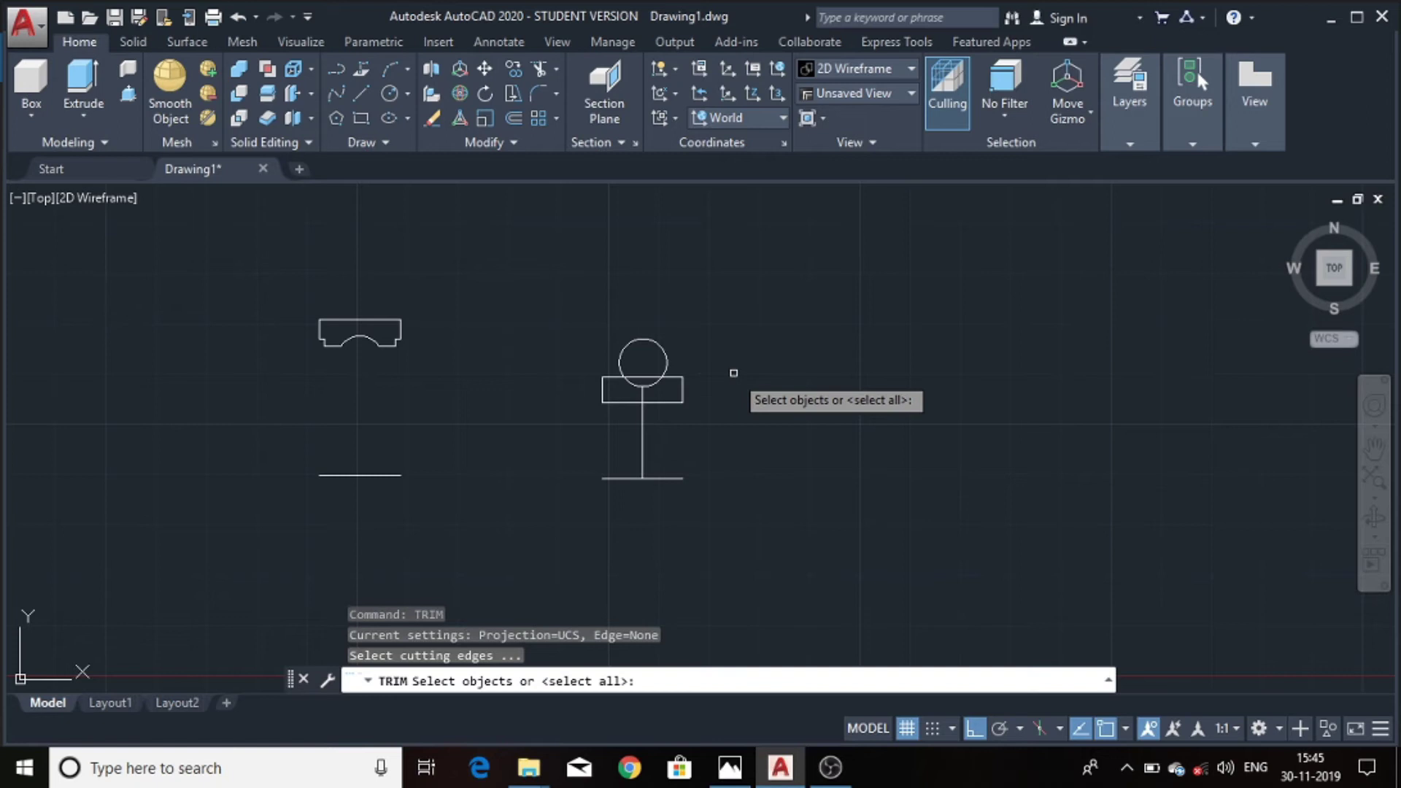
key("Return")
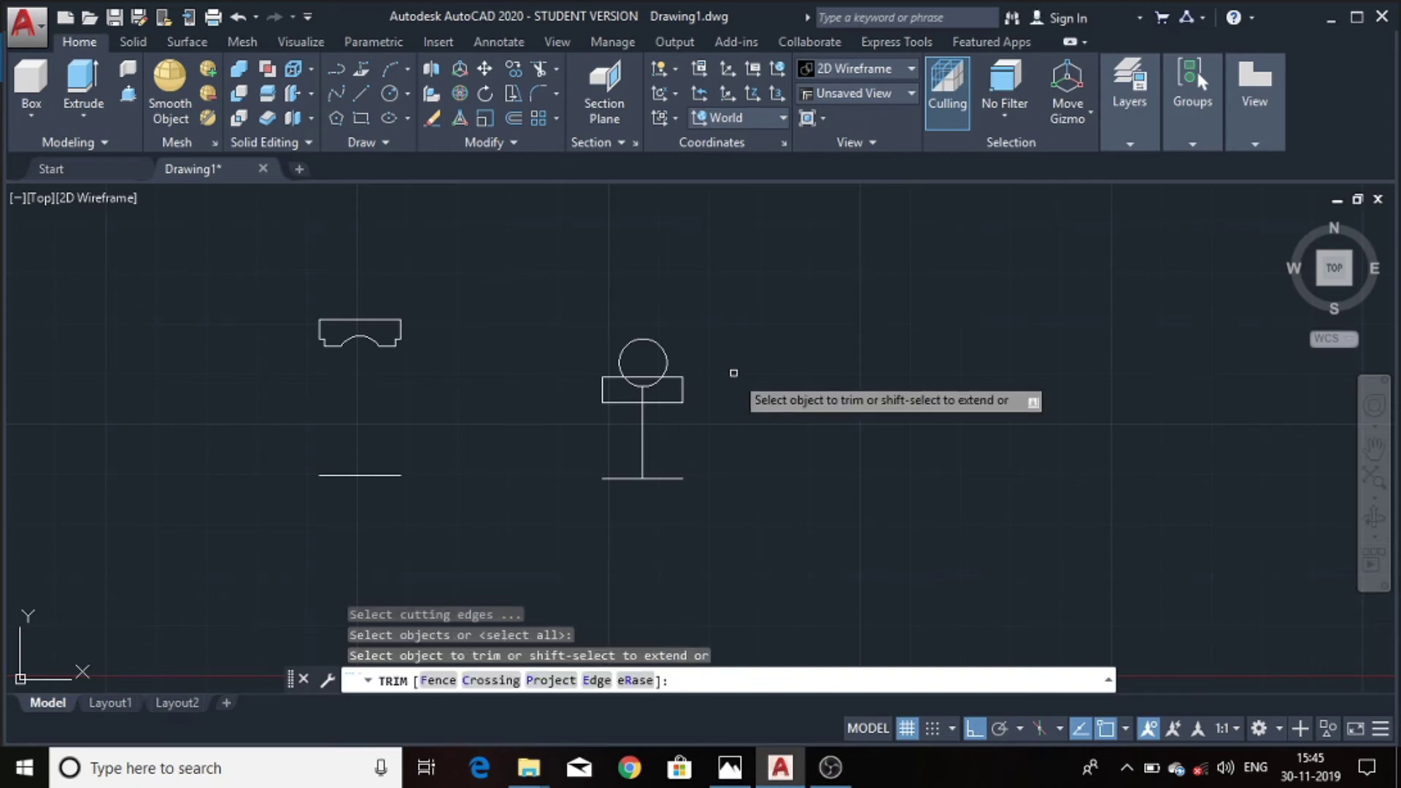
left_click(620, 359)
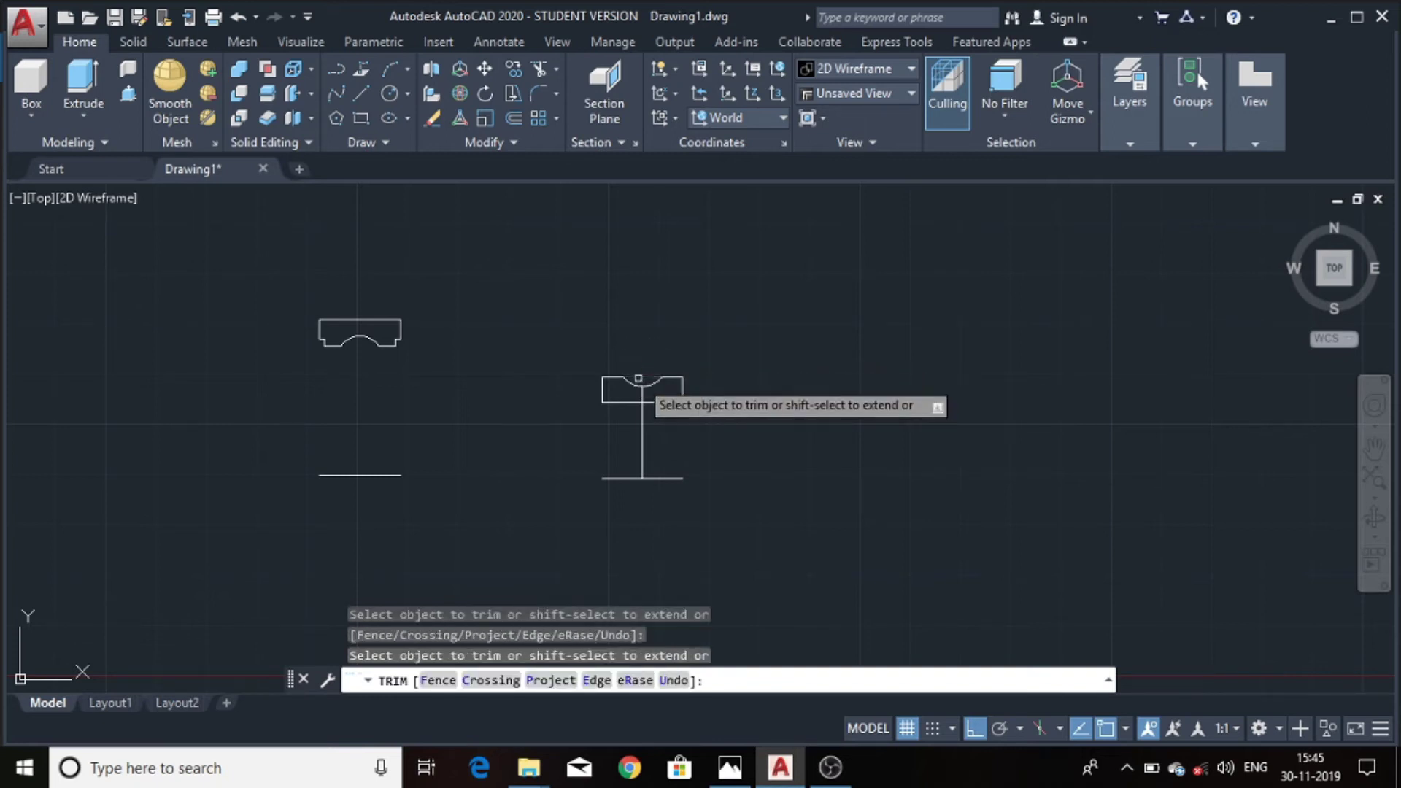
key("Escape")
- Erase the 18.25-unit vertical centre line of the middle rectangle
left_click(643, 420)
key("Delete")
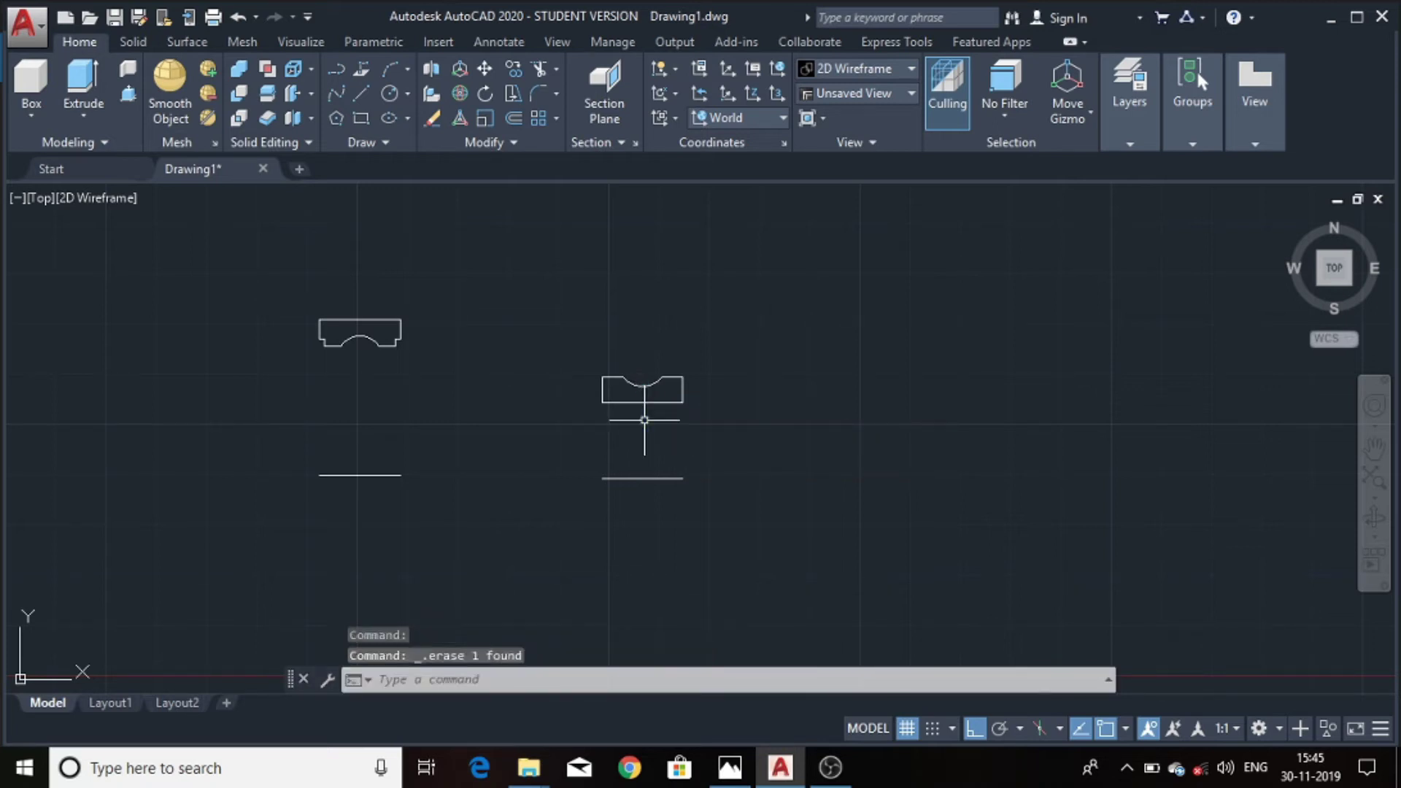
type("l")
key("Return")
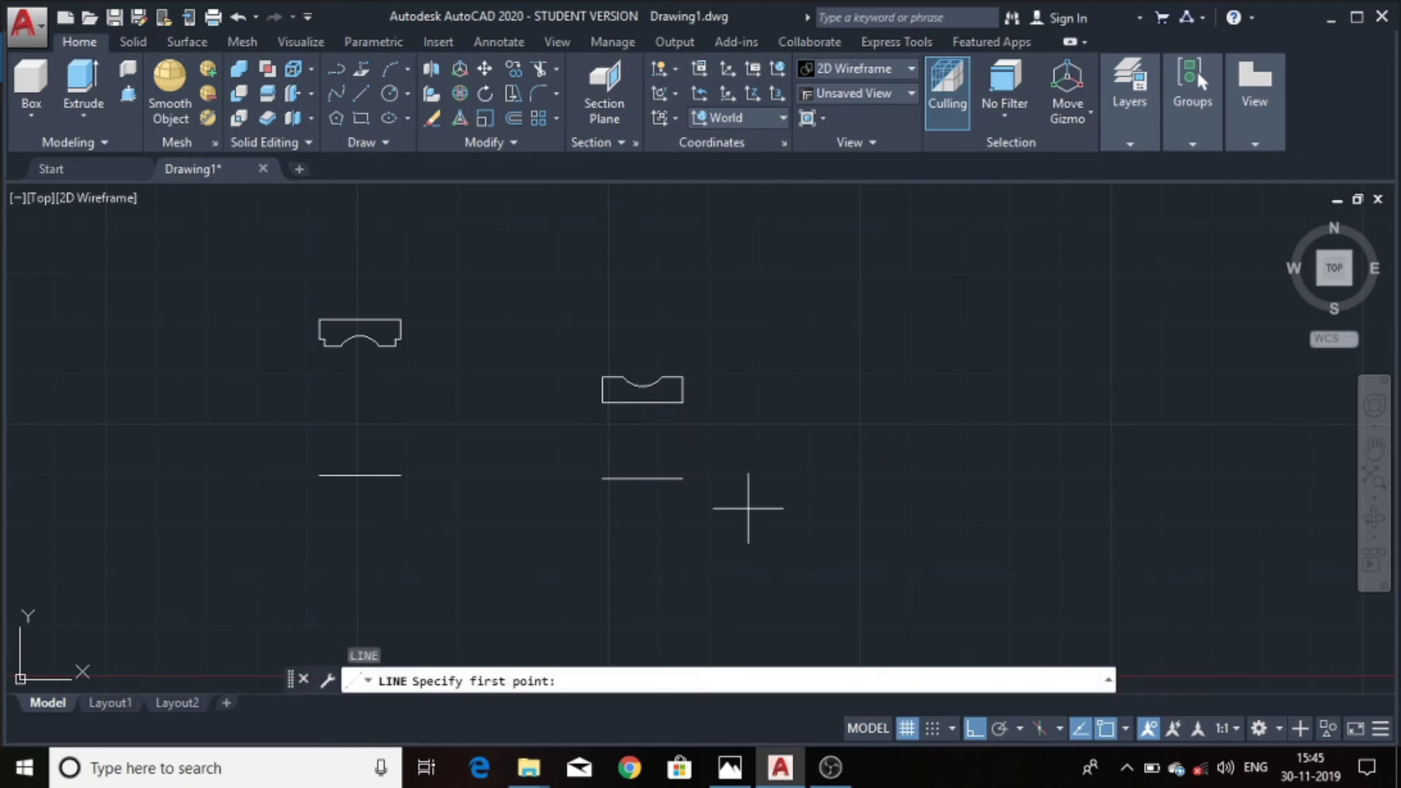
- Draw a 16-unit horizontal base line to the right of the middle grooved profile
left_click(860, 474)
key("BackSpace")
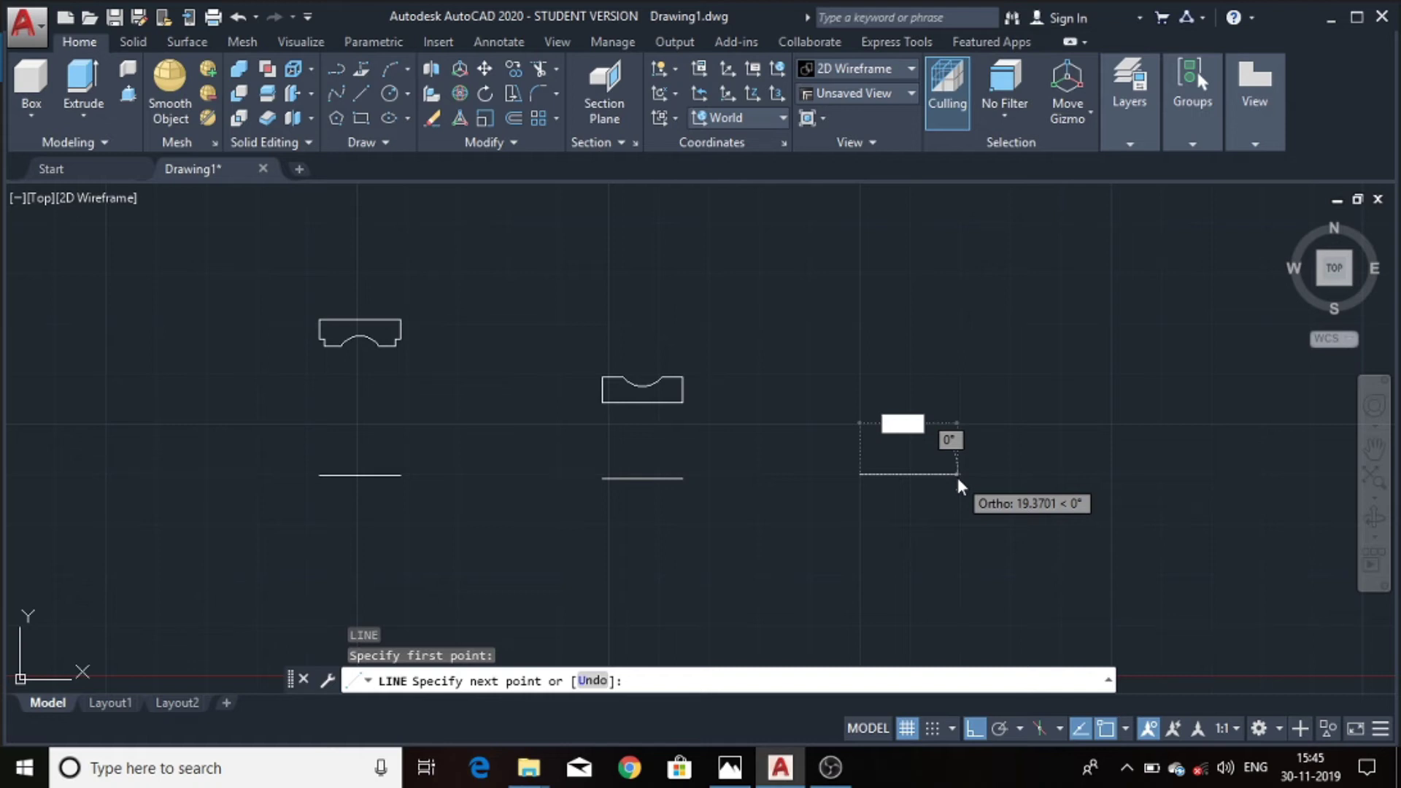
type("16")
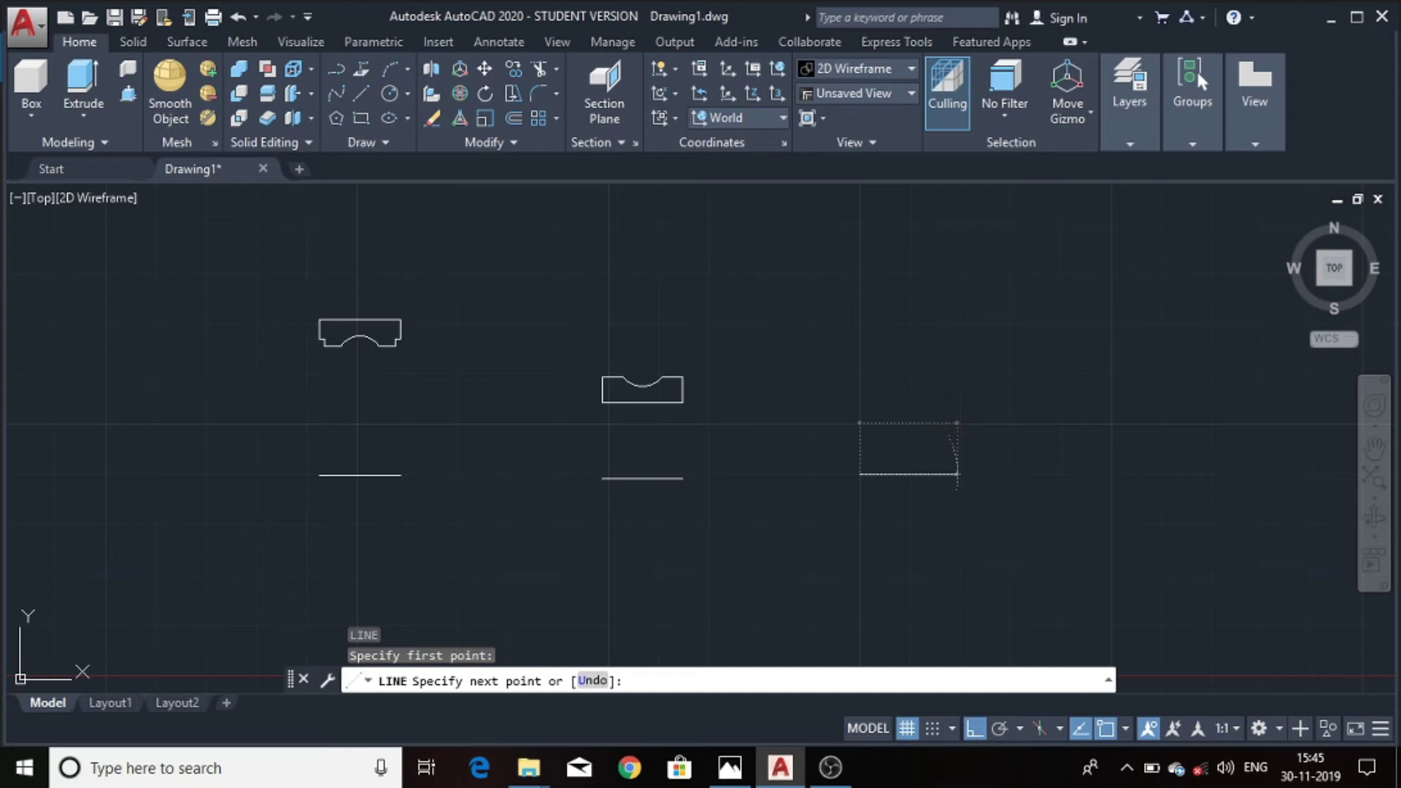
key("Return")
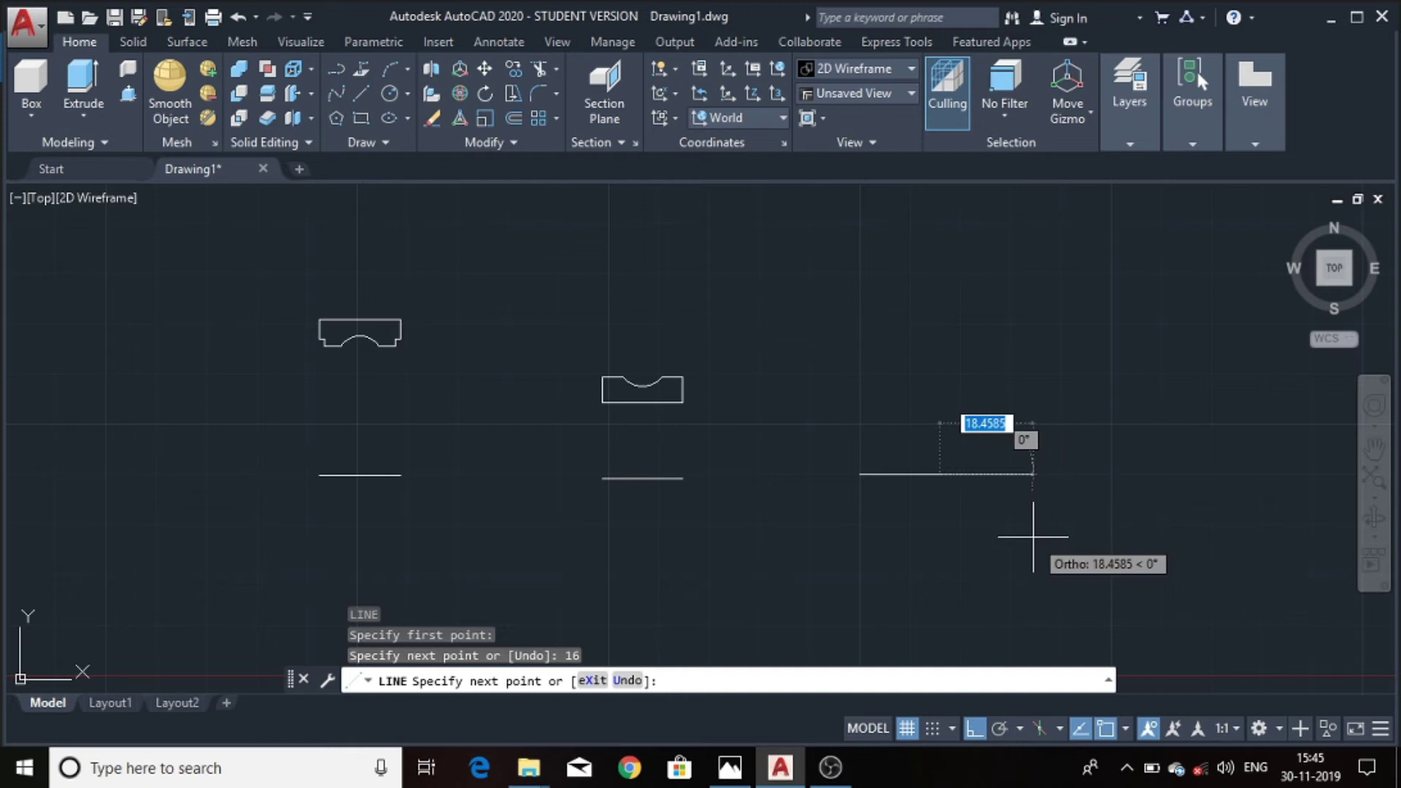
key("Escape")
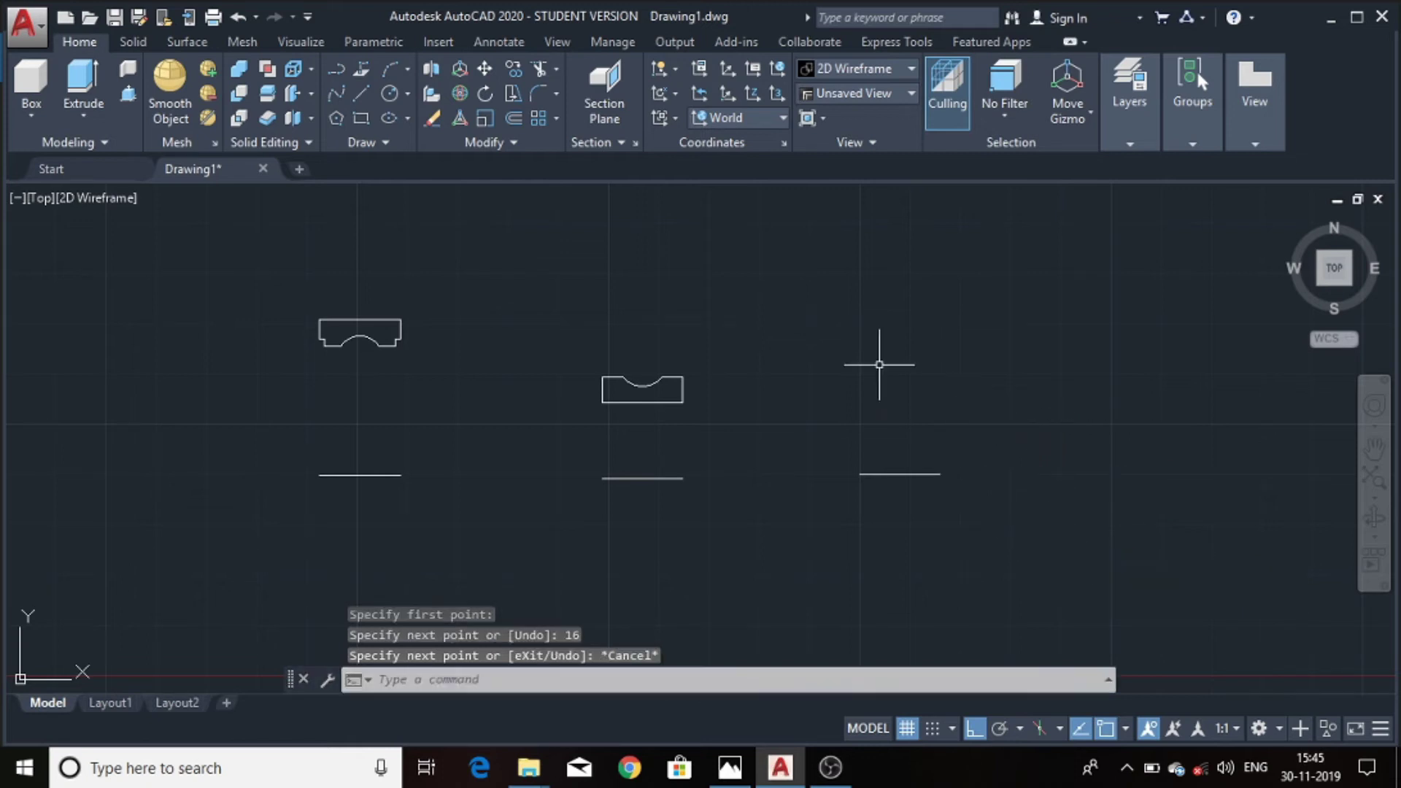
type("c")
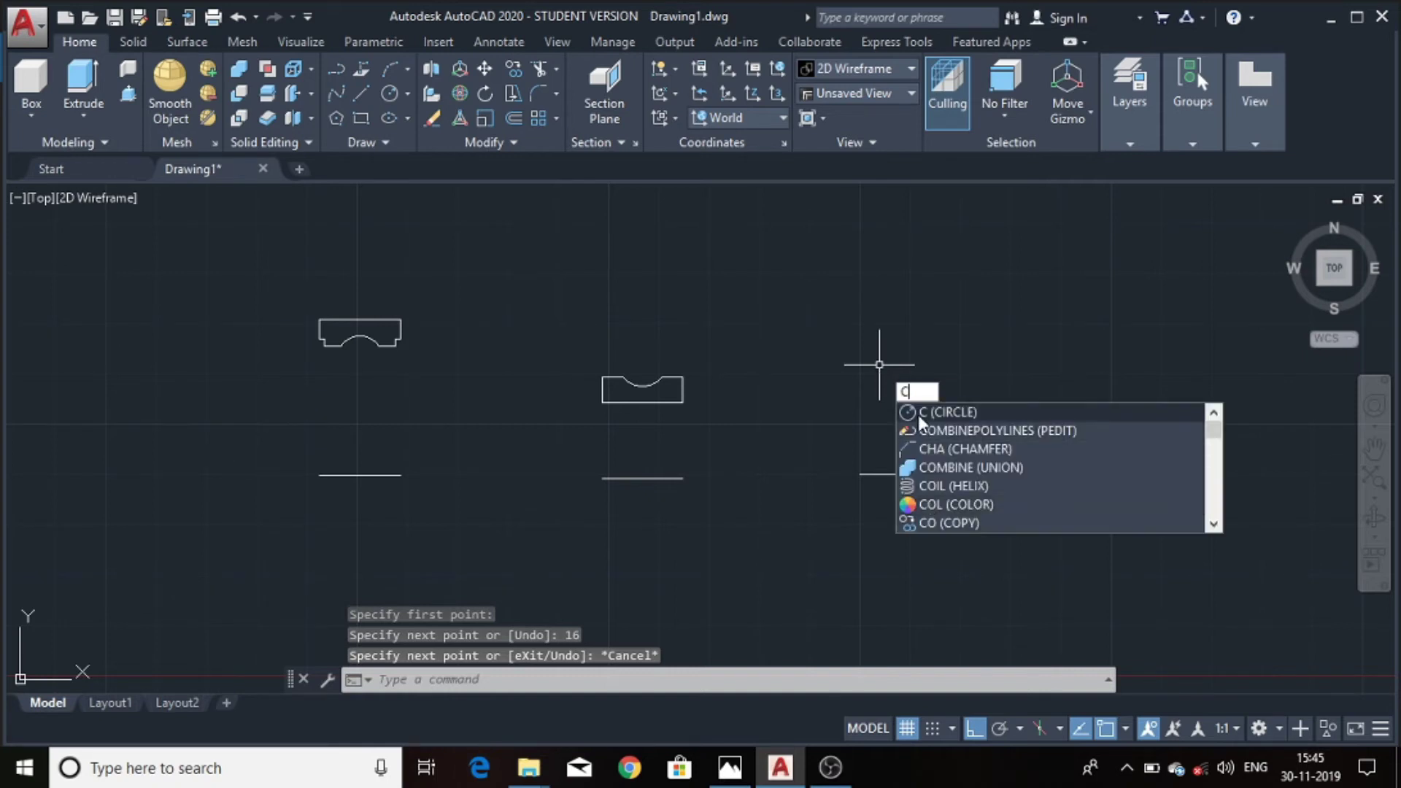
- Draw a 9.53-diameter circle centred on the midpoint of the 16-unit line
left_click(917, 414)
left_click(918, 415)
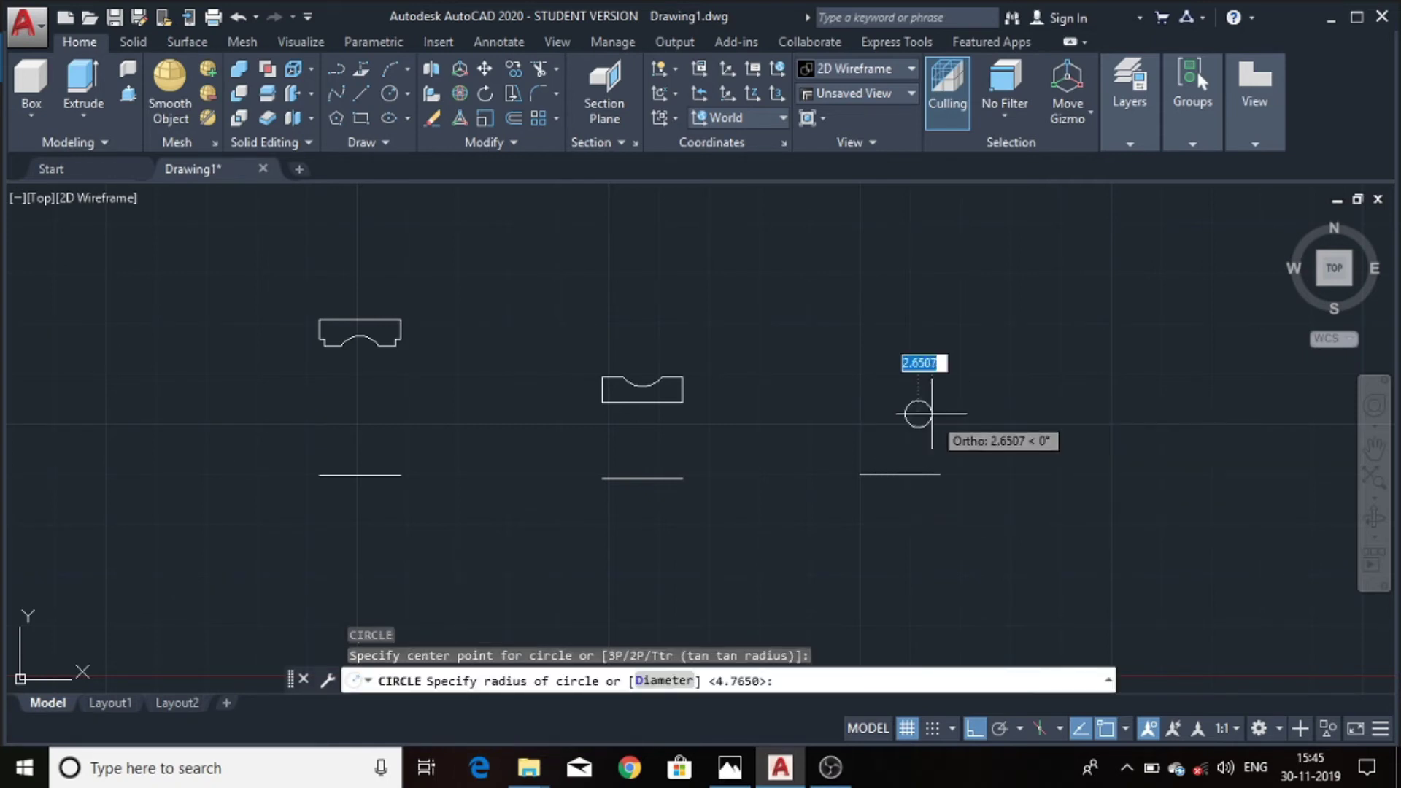
key("Escape")
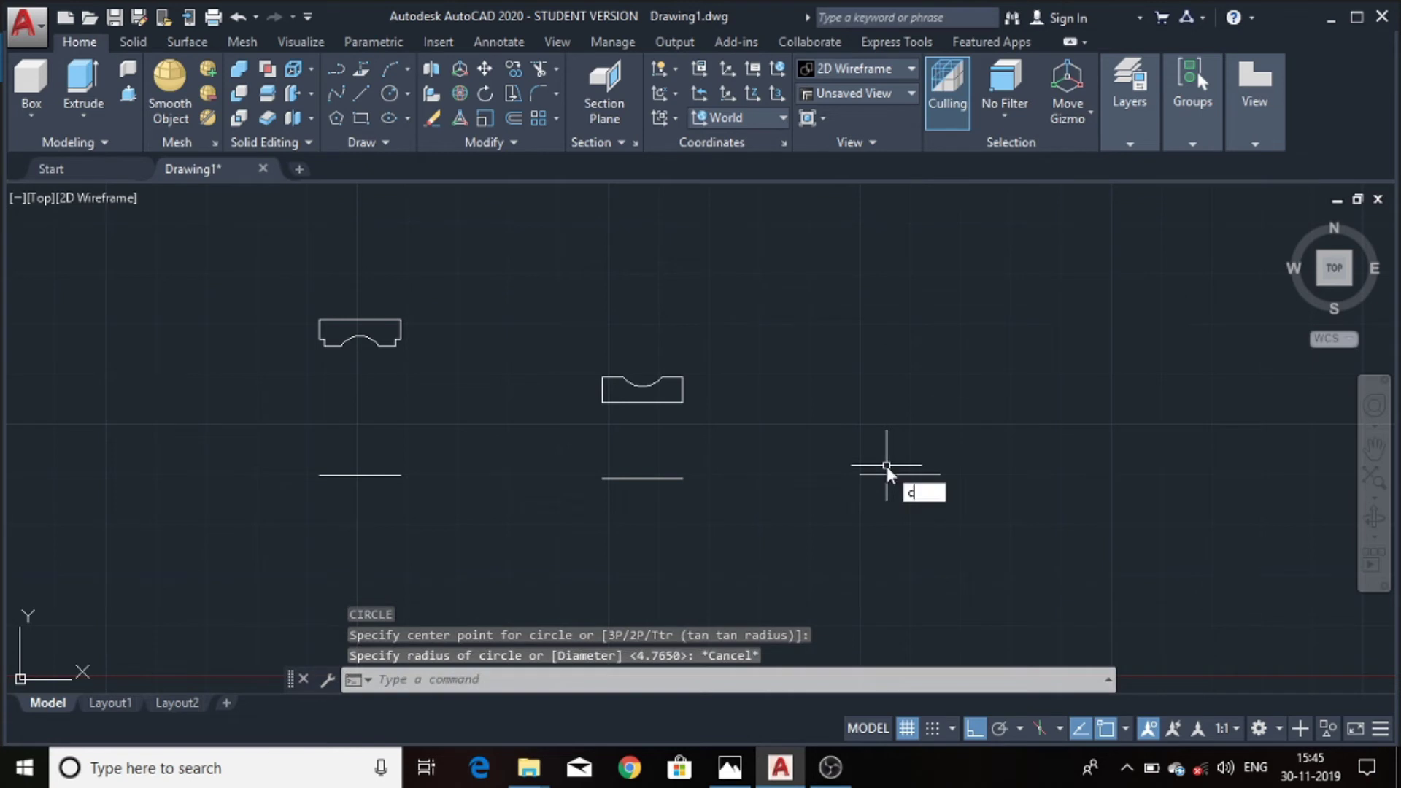
key("Return")
right_click(887, 476, "shift")
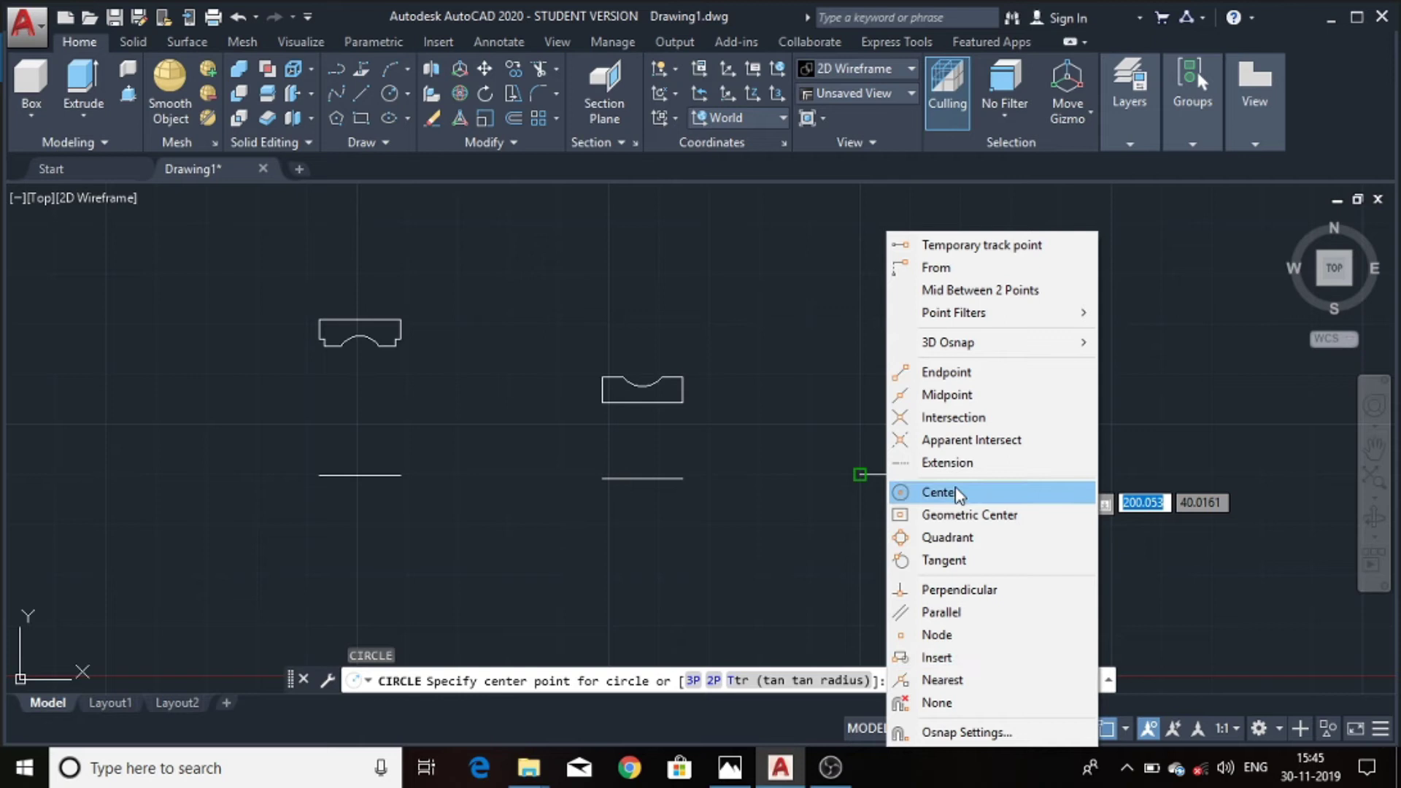
left_click(964, 394)
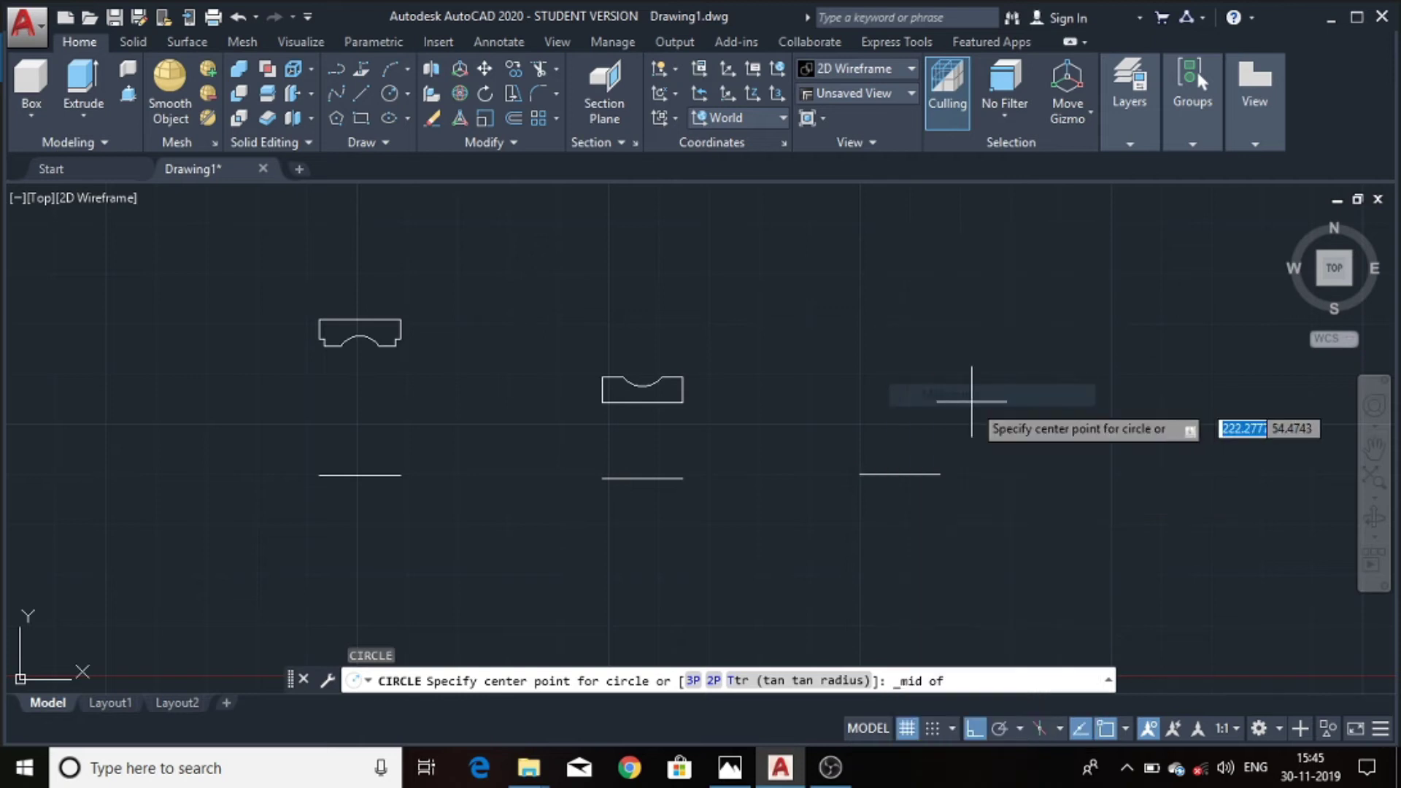
left_click(899, 475)
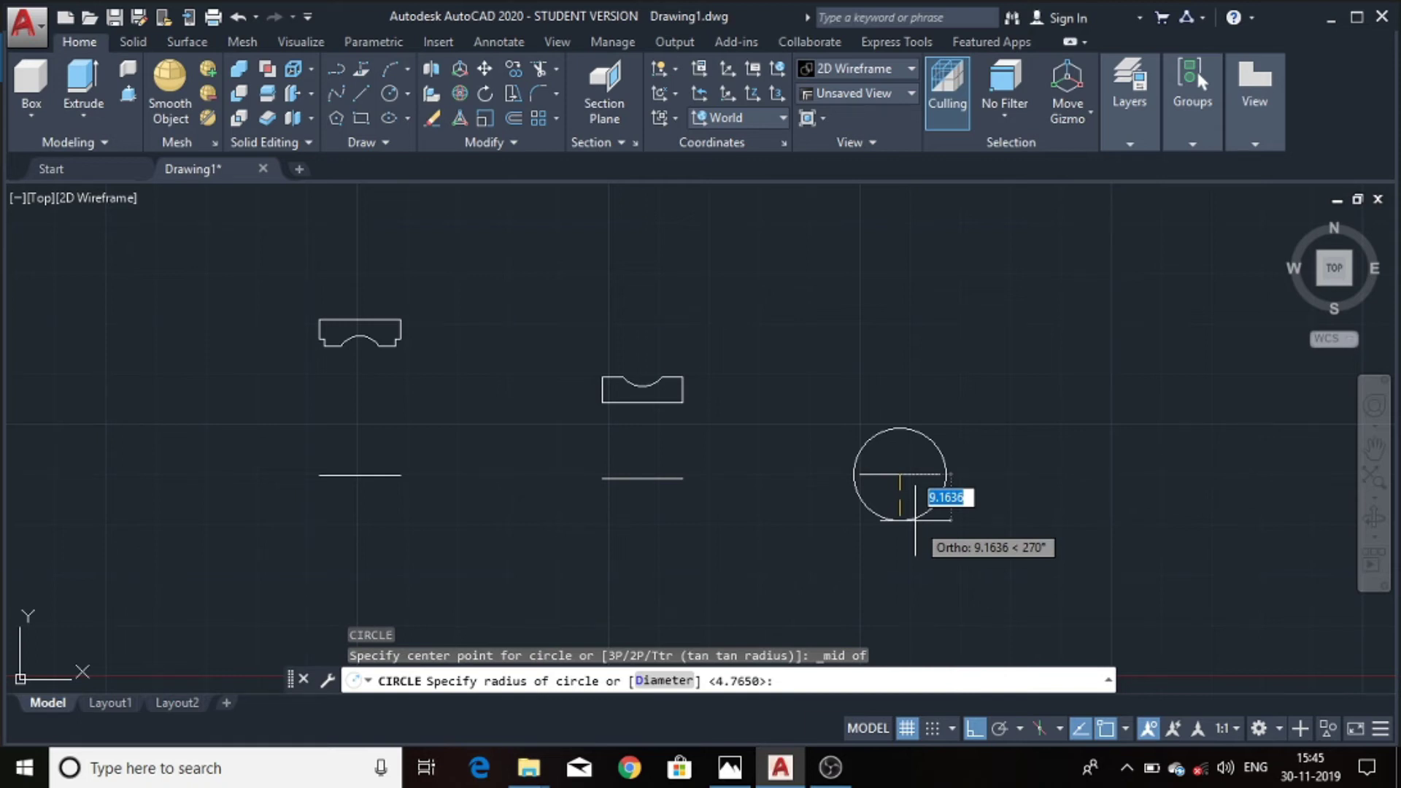
left_click(664, 680)
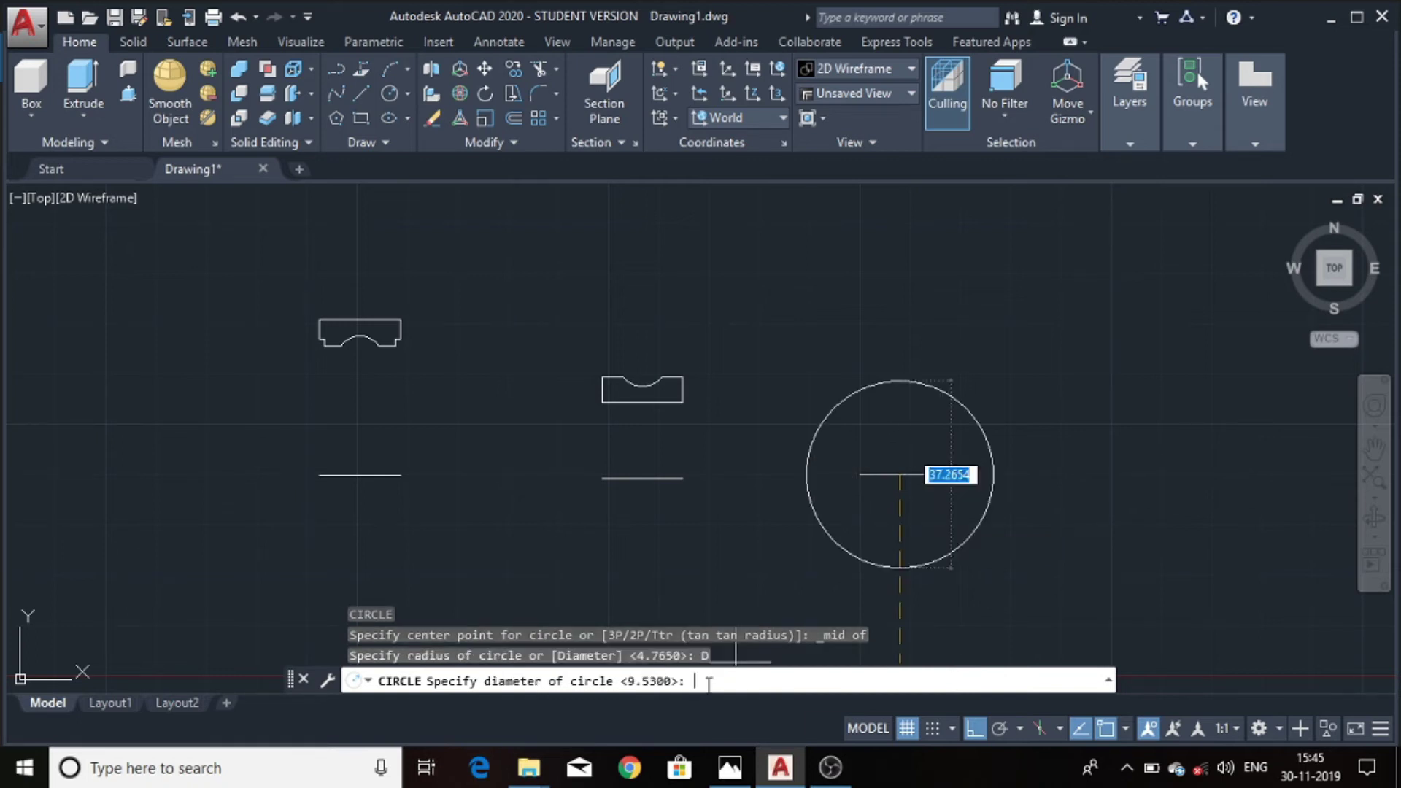
type("9")
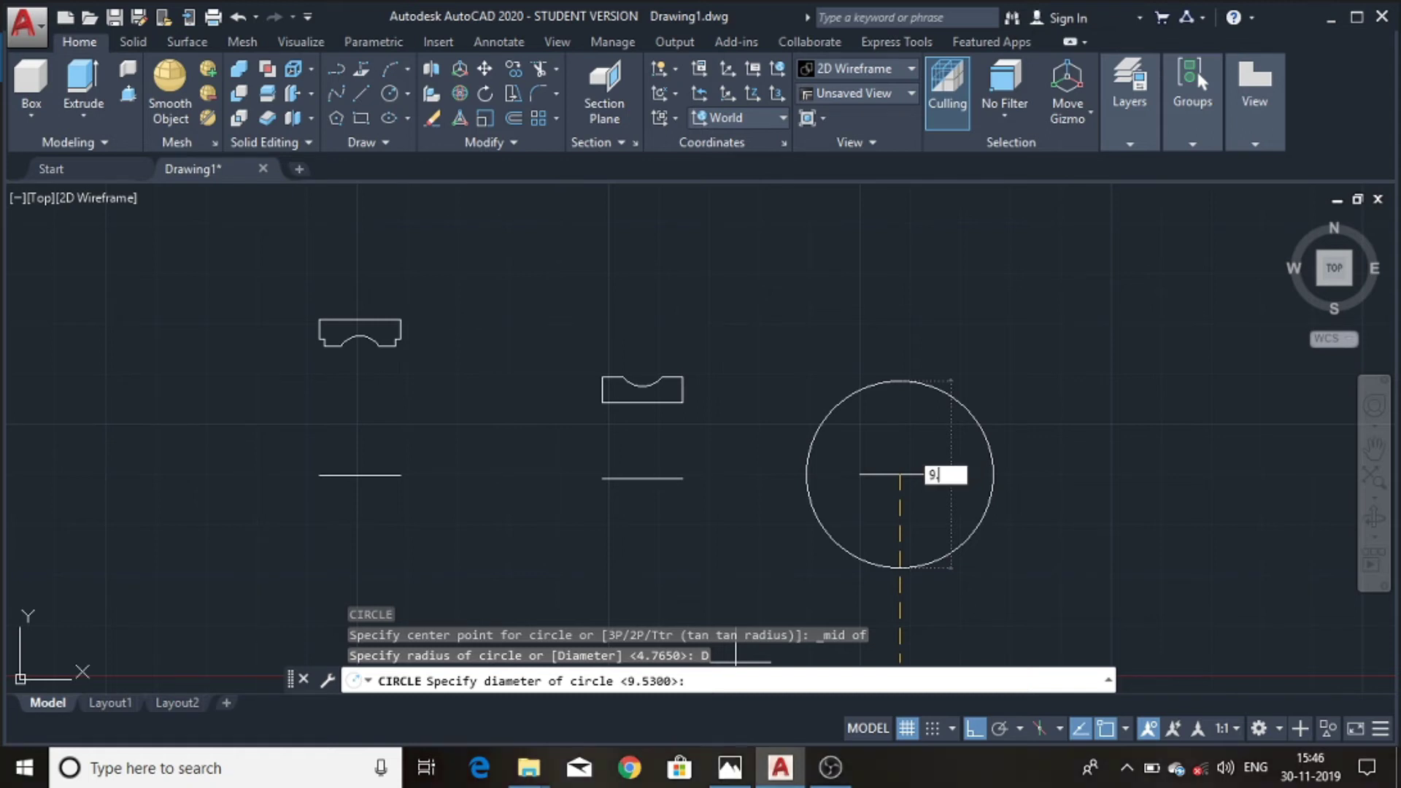
type(".5")
type("3")
key("Return")
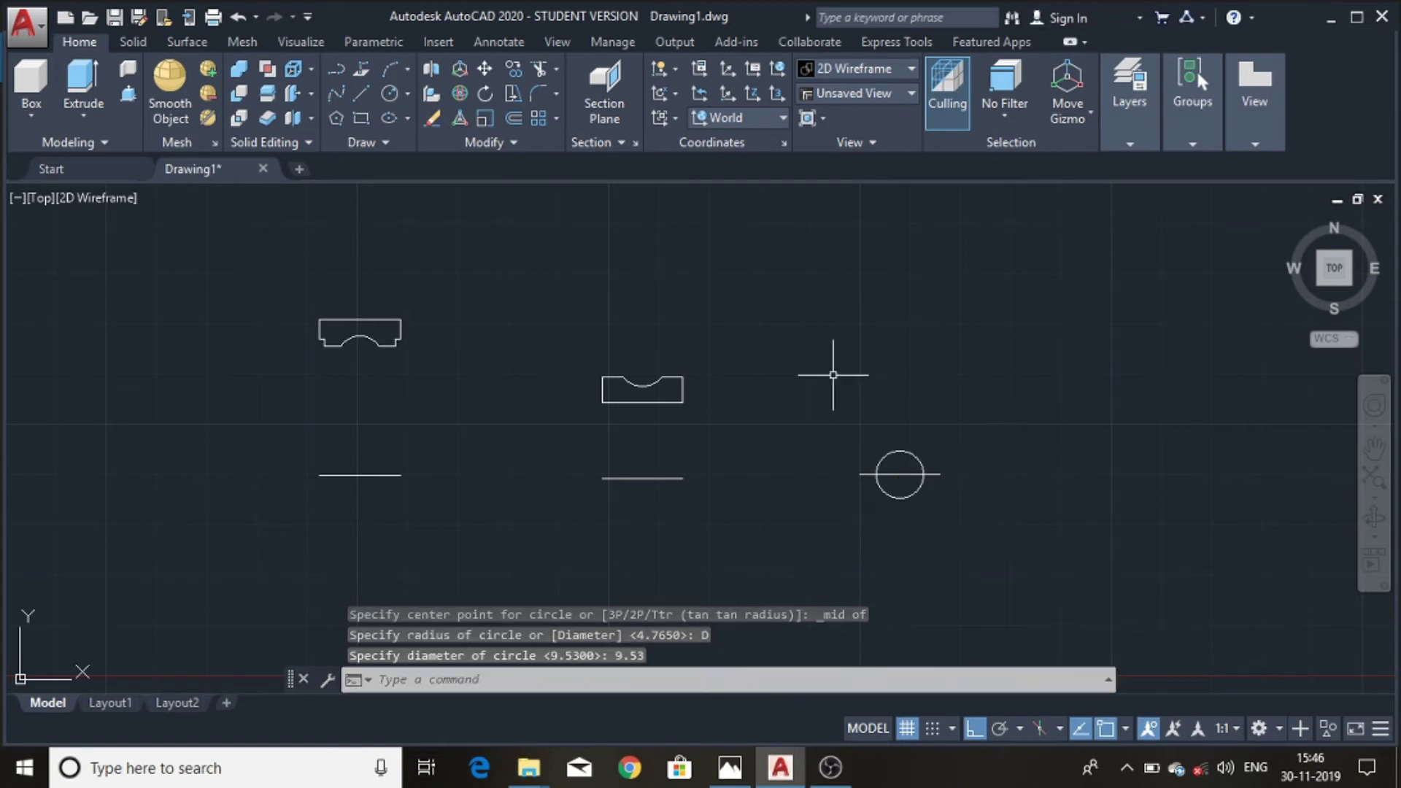
- Trim away the circle's lower half, leaving a semicircle above the line
type("tr")
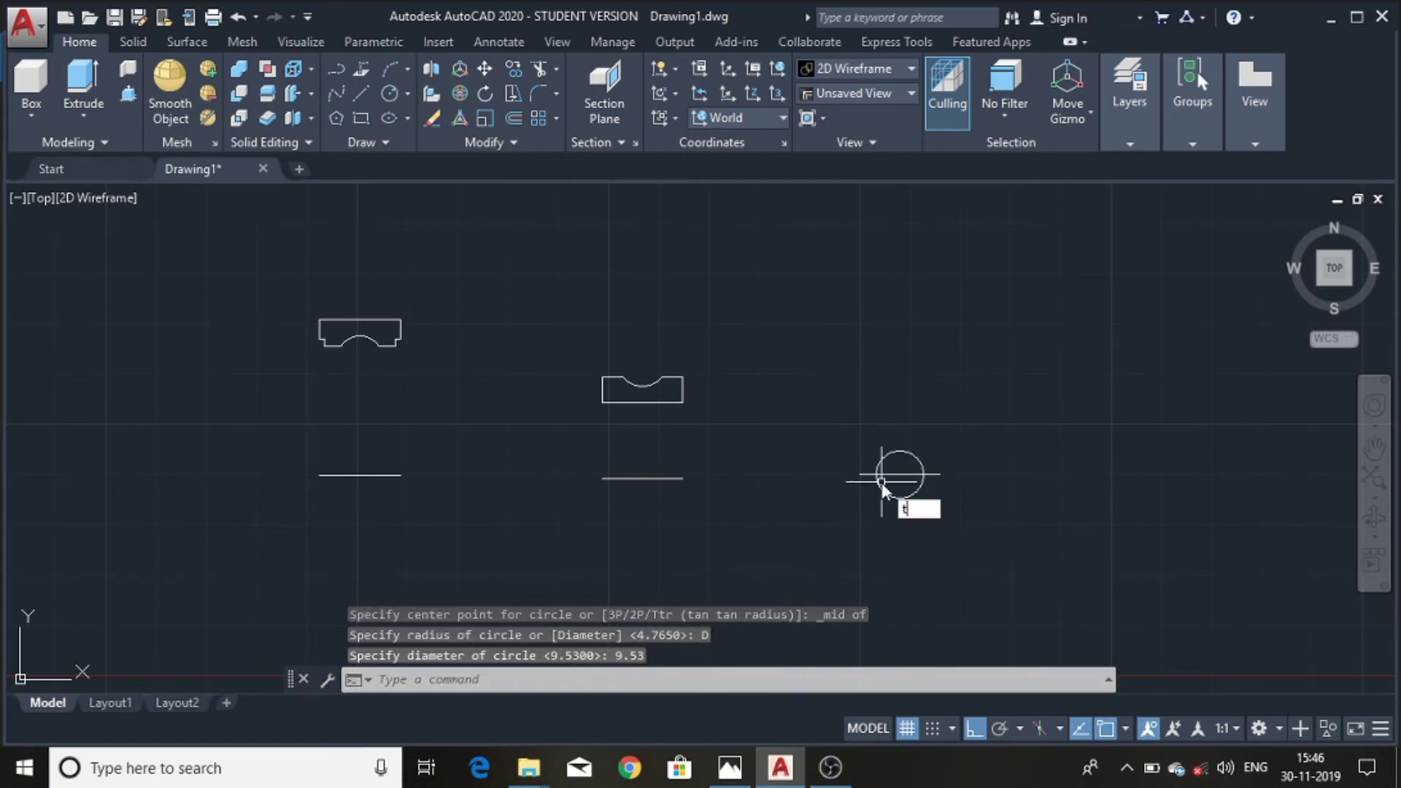
key("Return")
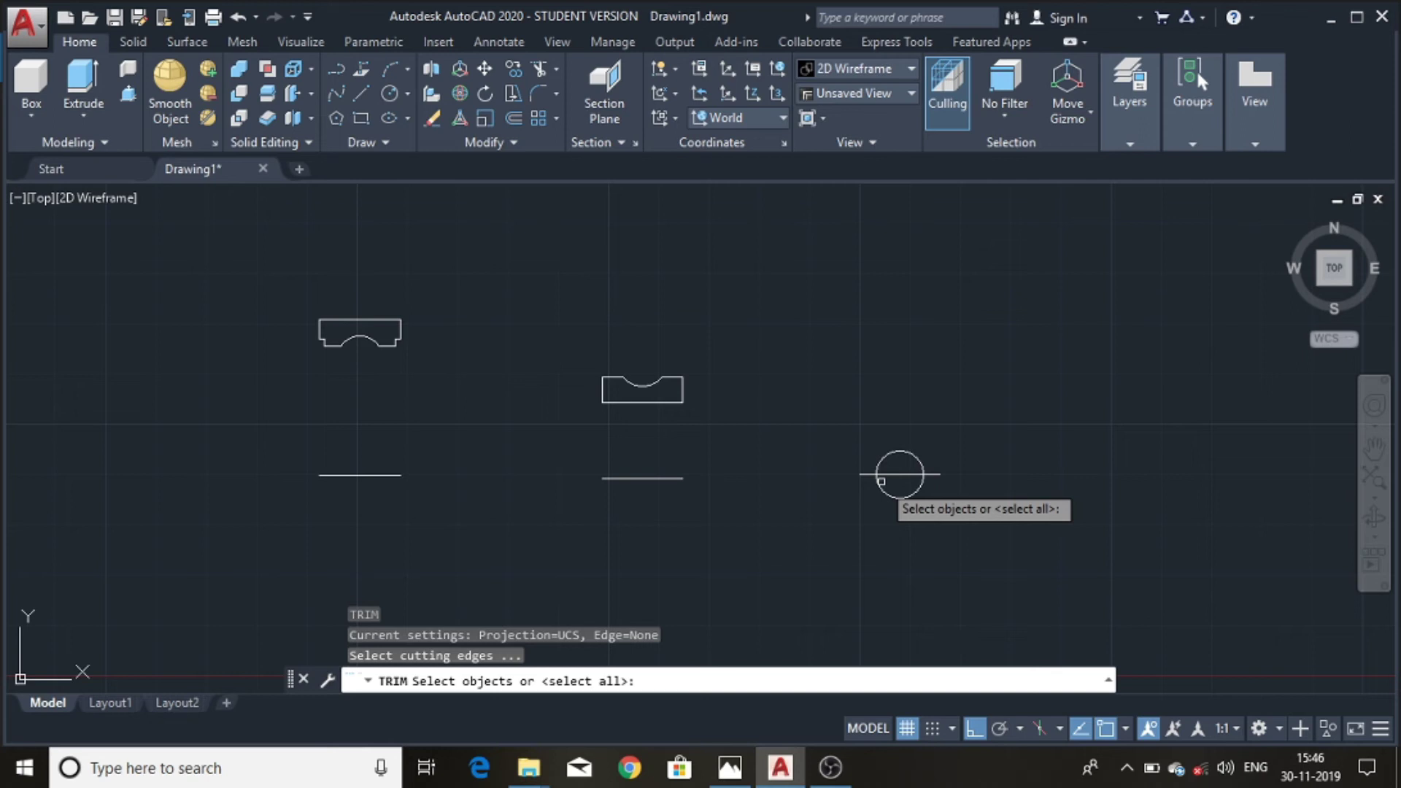
key("Return")
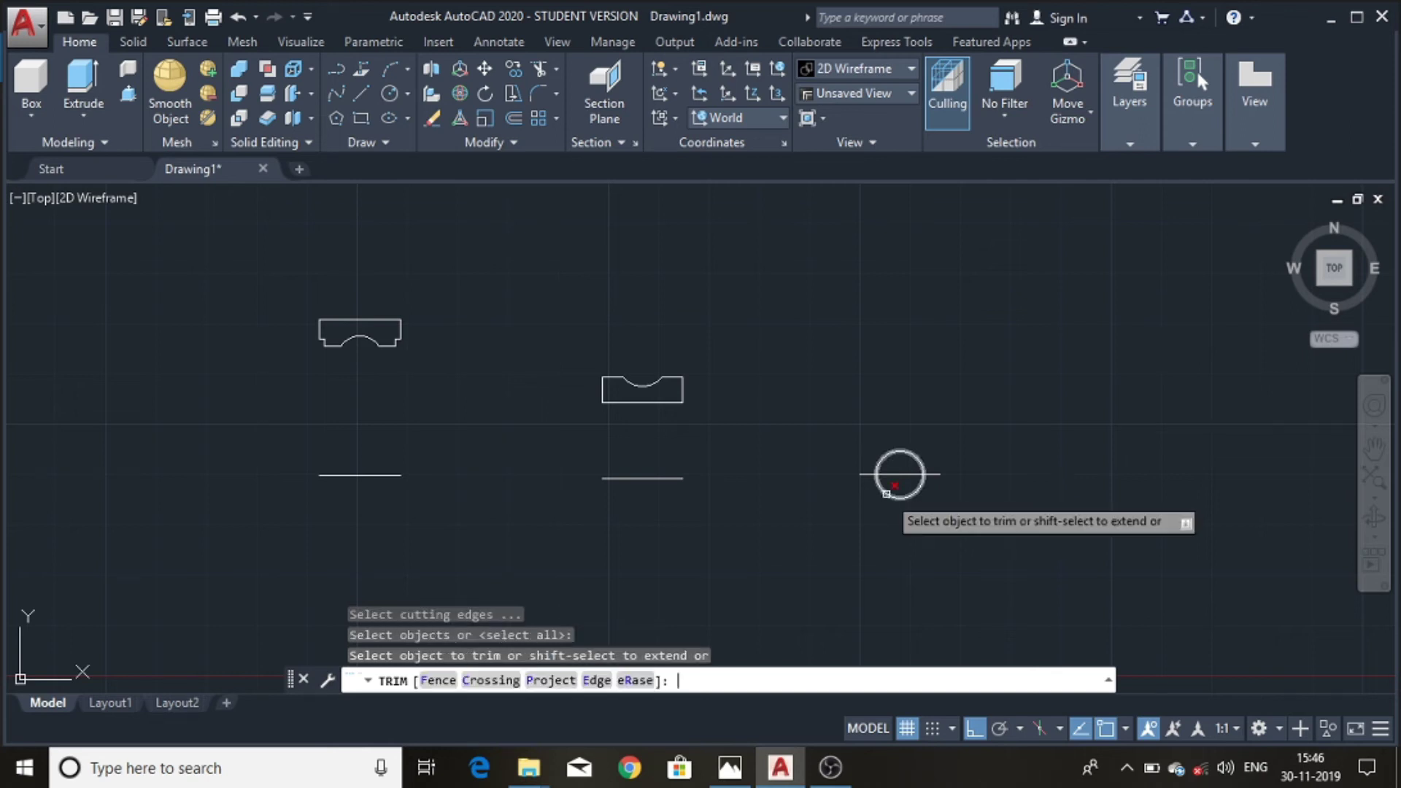
left_click(886, 494)
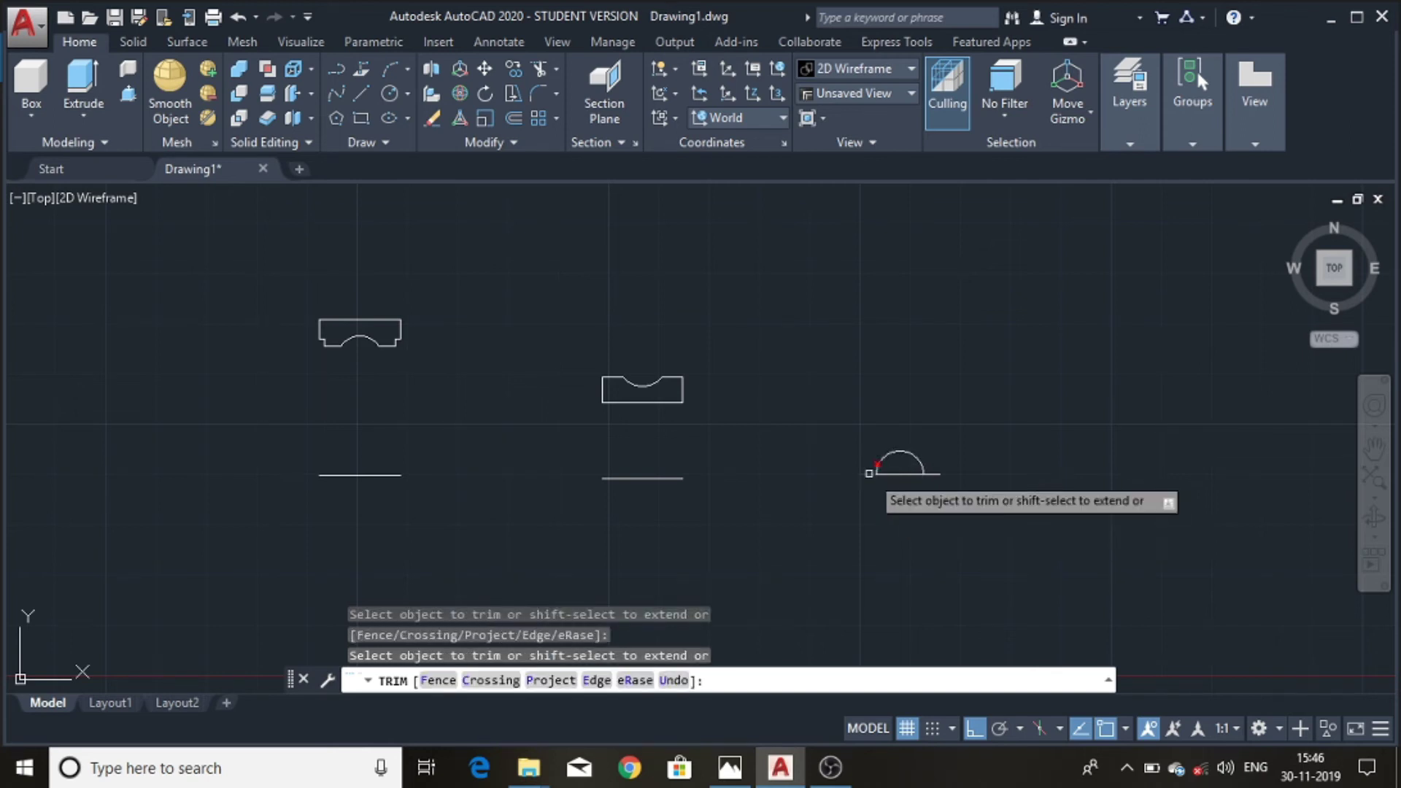
key("Escape")
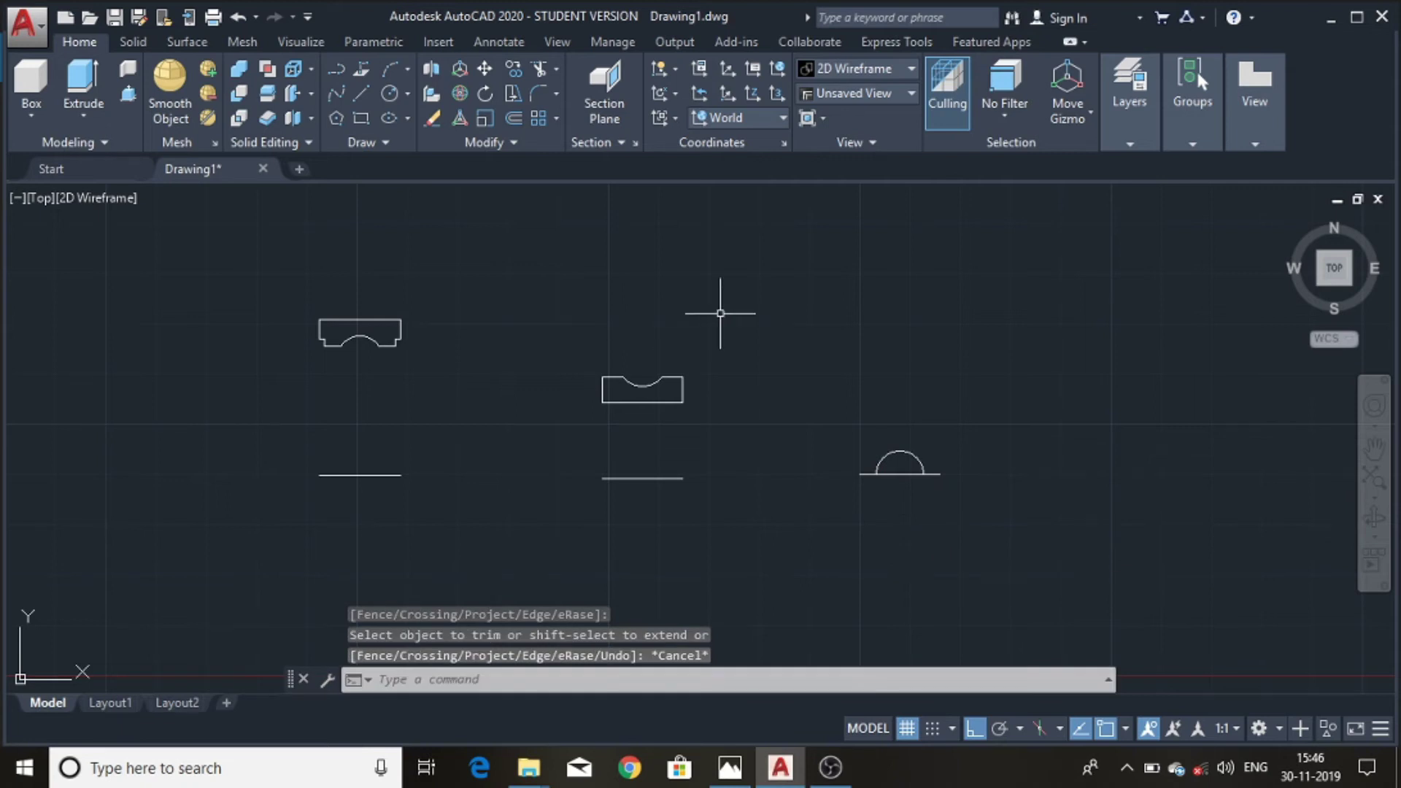
type("pedit")
- Make a first, cancelled attempt at selecting the upper-left profile for polyline editing
key("Return")
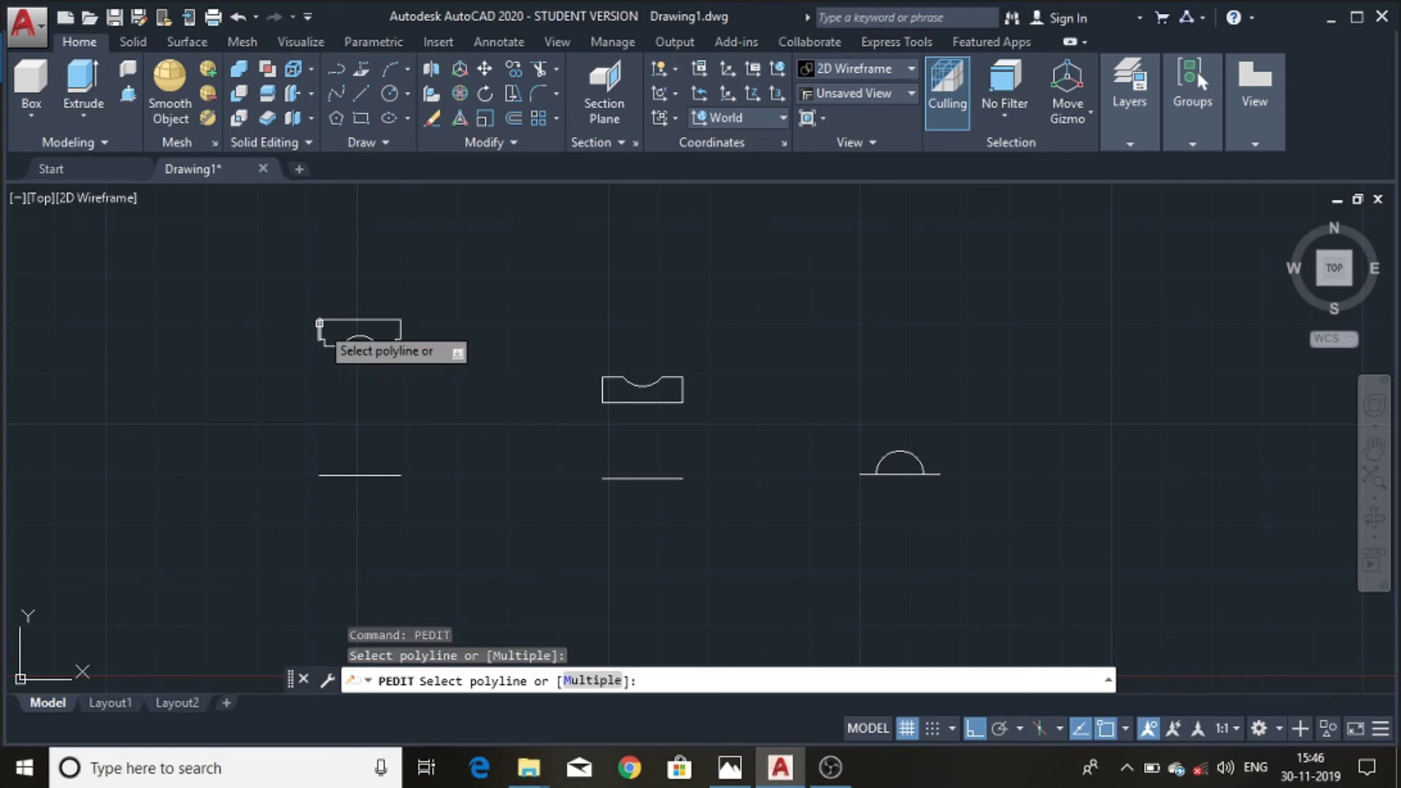
left_click(332, 338)
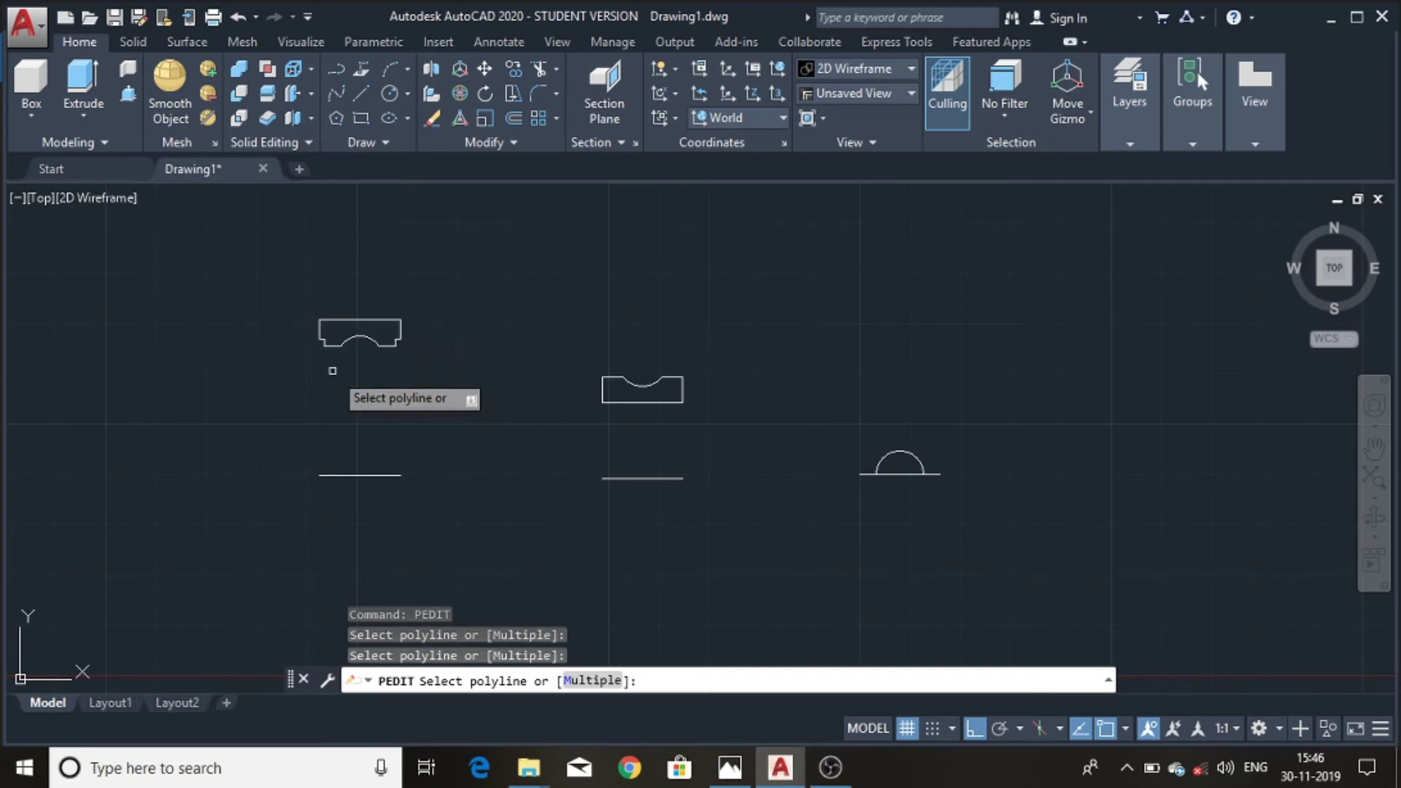
key("XF86AudioMute")
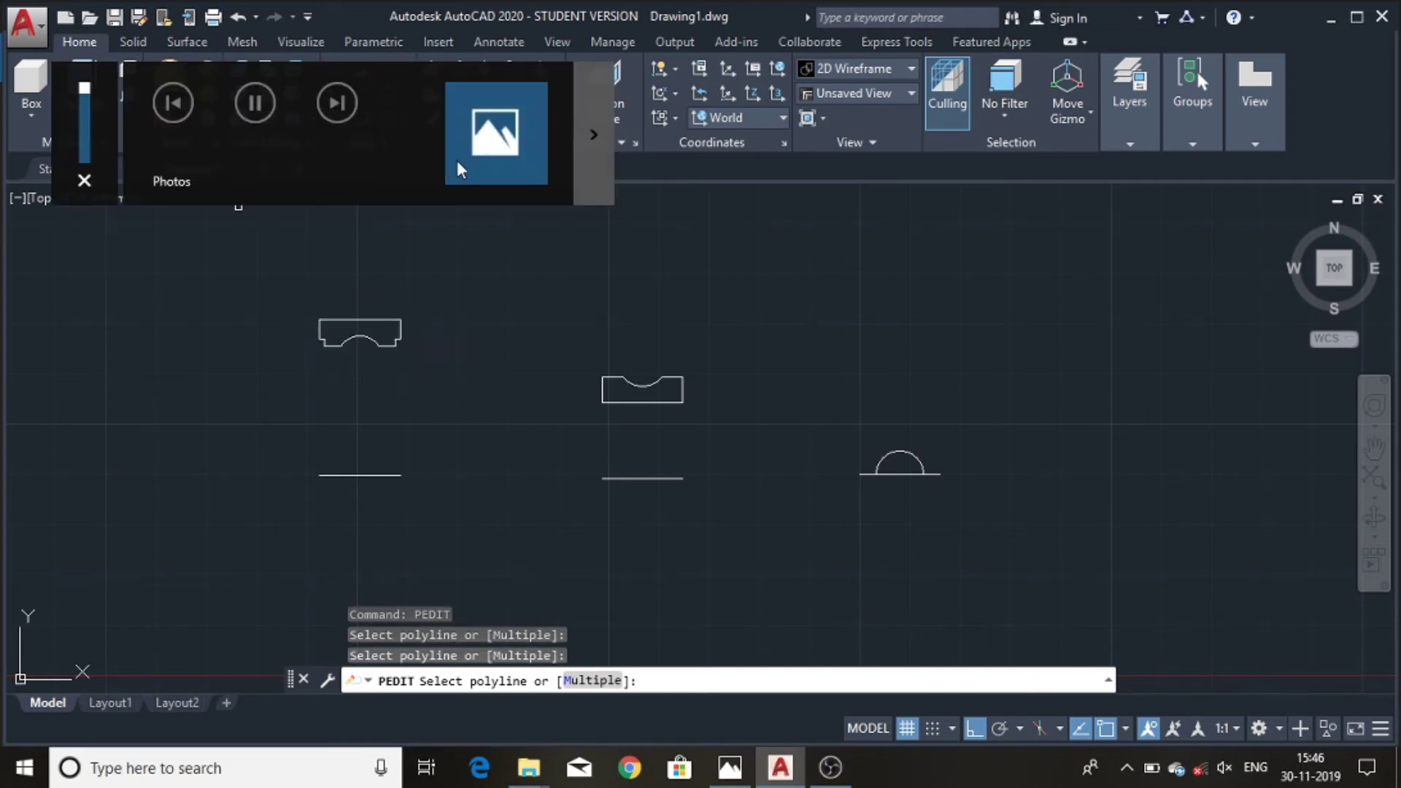
key("Escape")
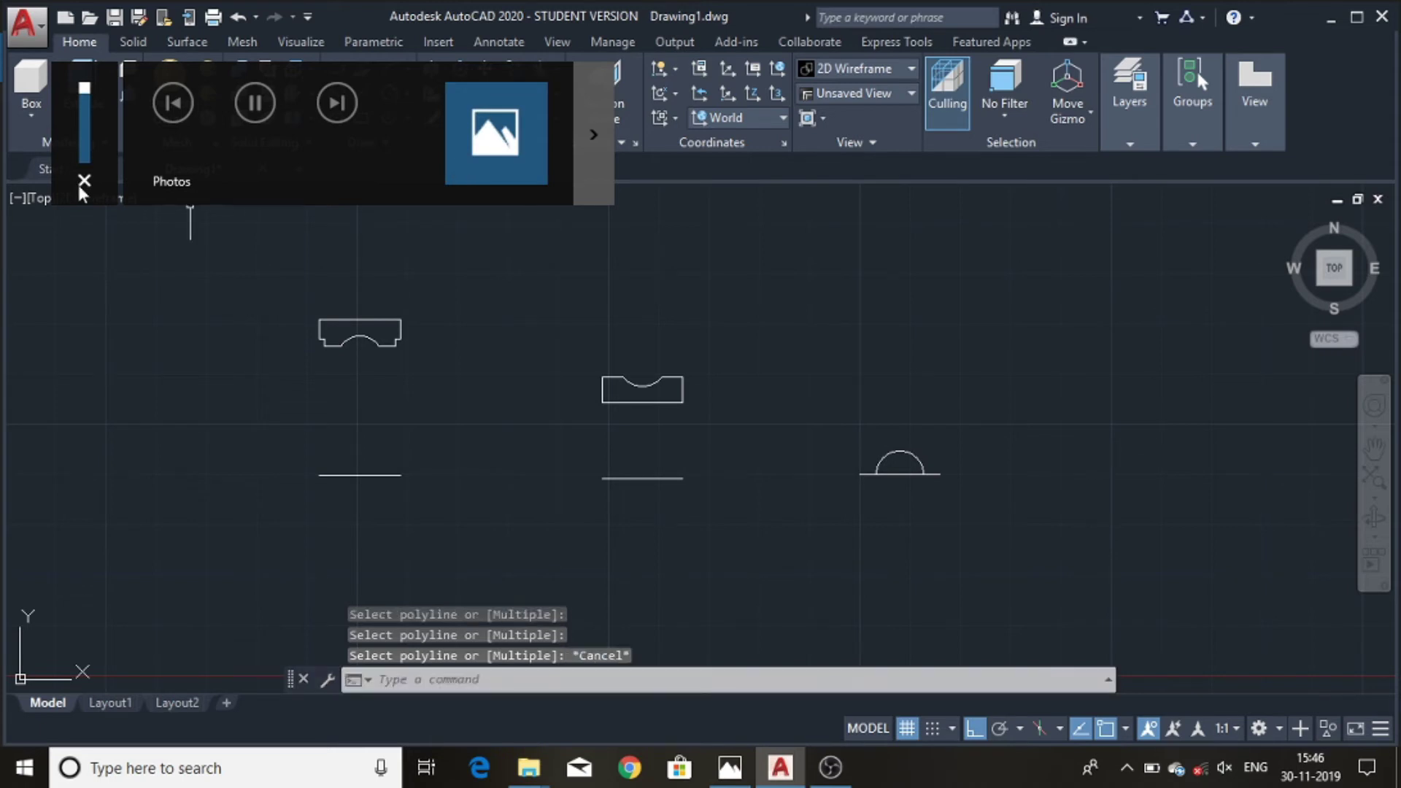
left_click(462, 390)
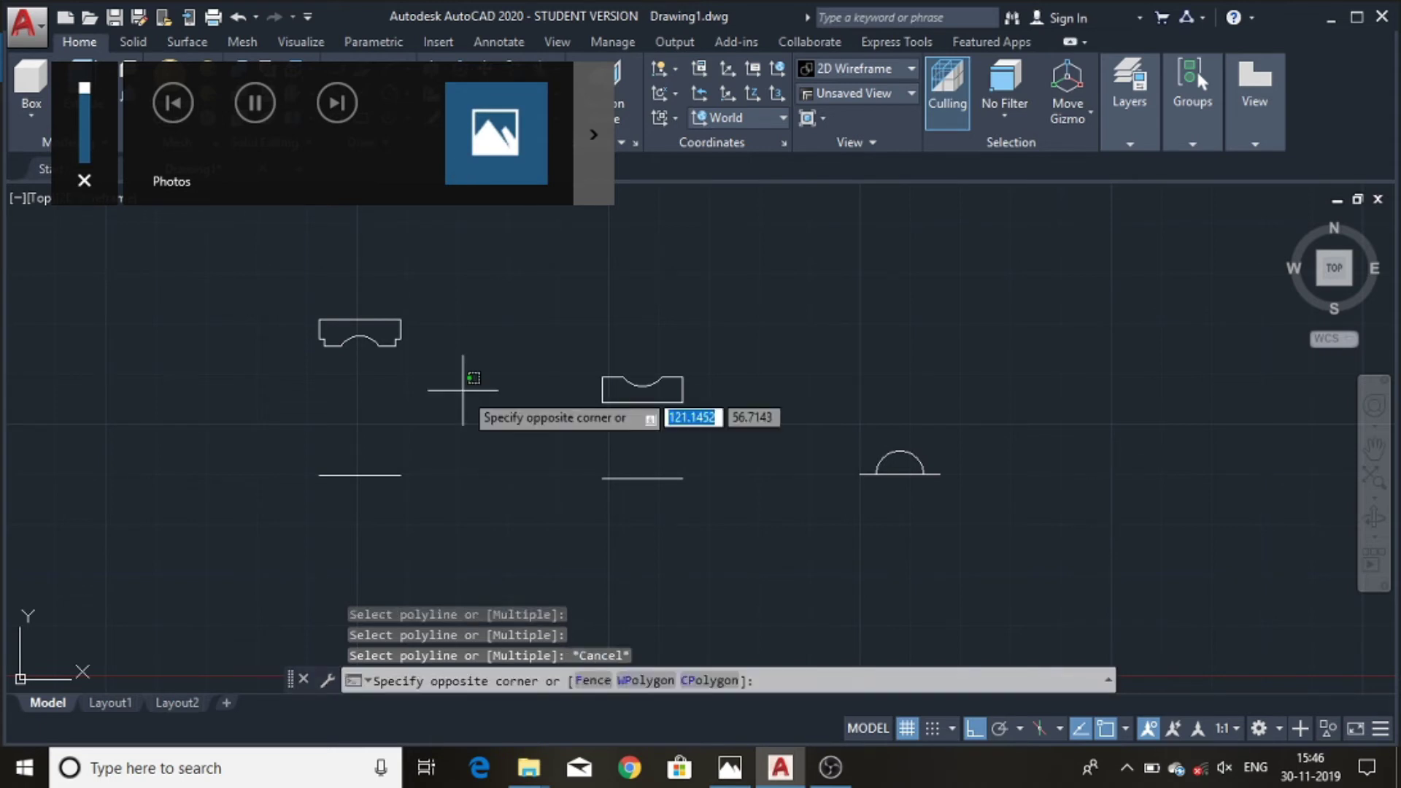
left_click(269, 293)
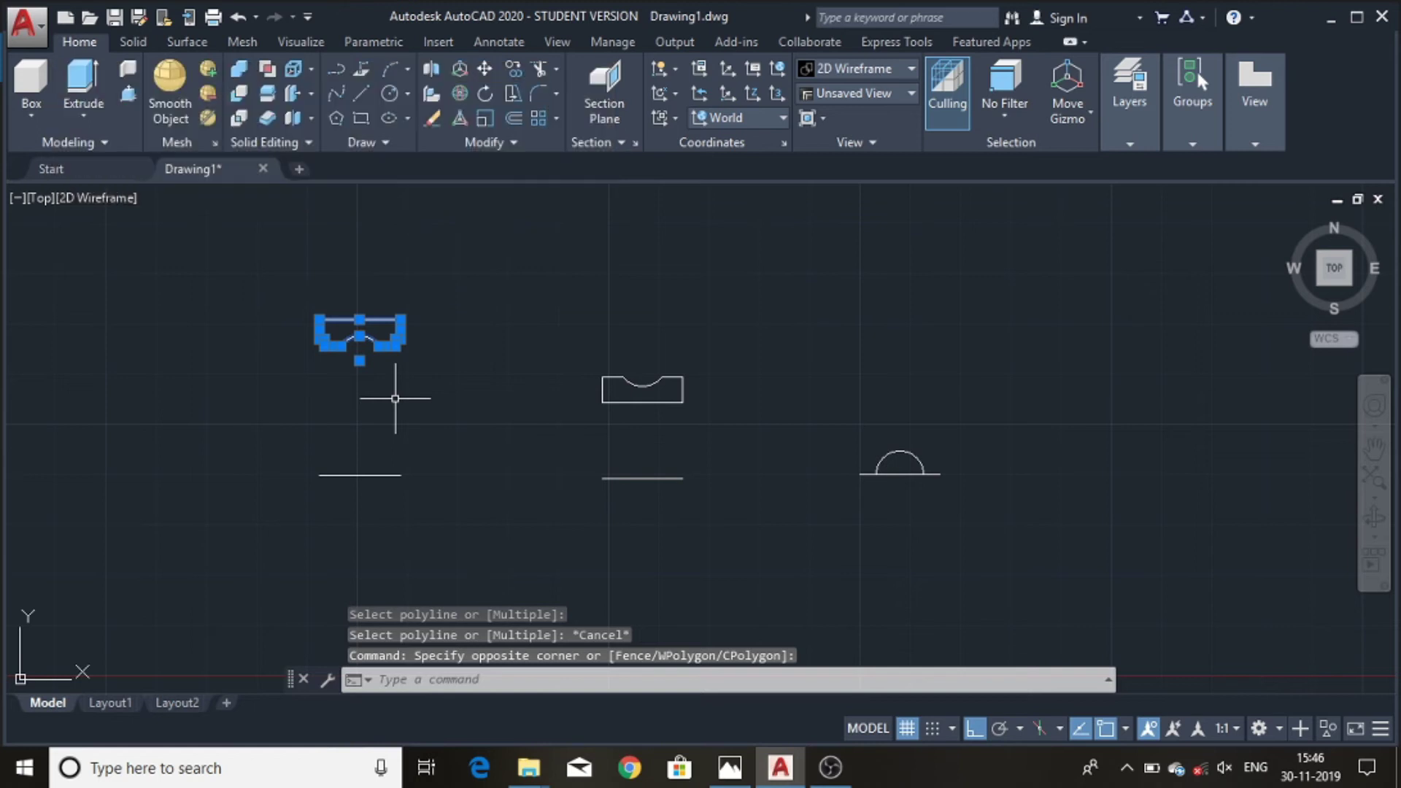
- Convert the left profile's top line into a polyline with PEDIT
type("PED")
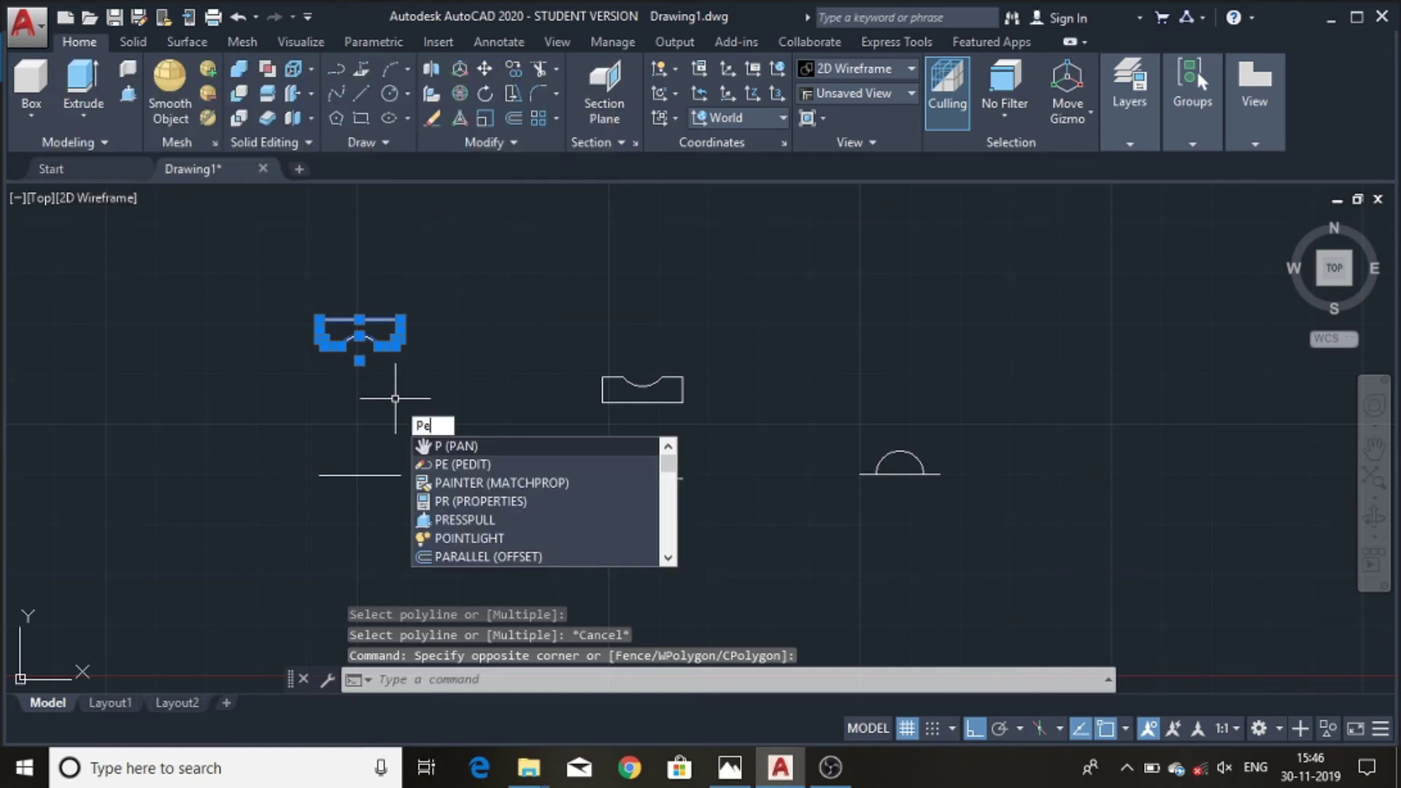
type("IT")
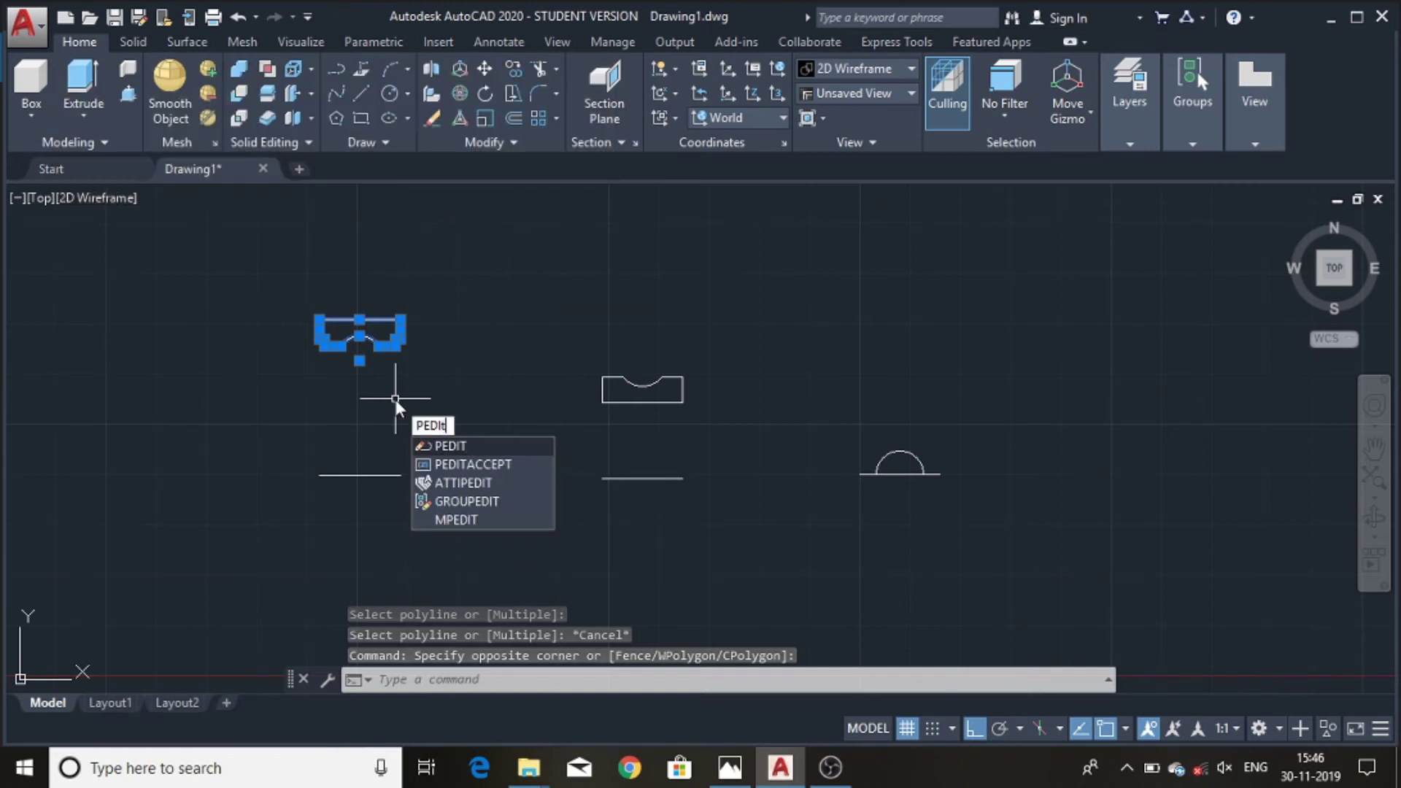
key("Return")
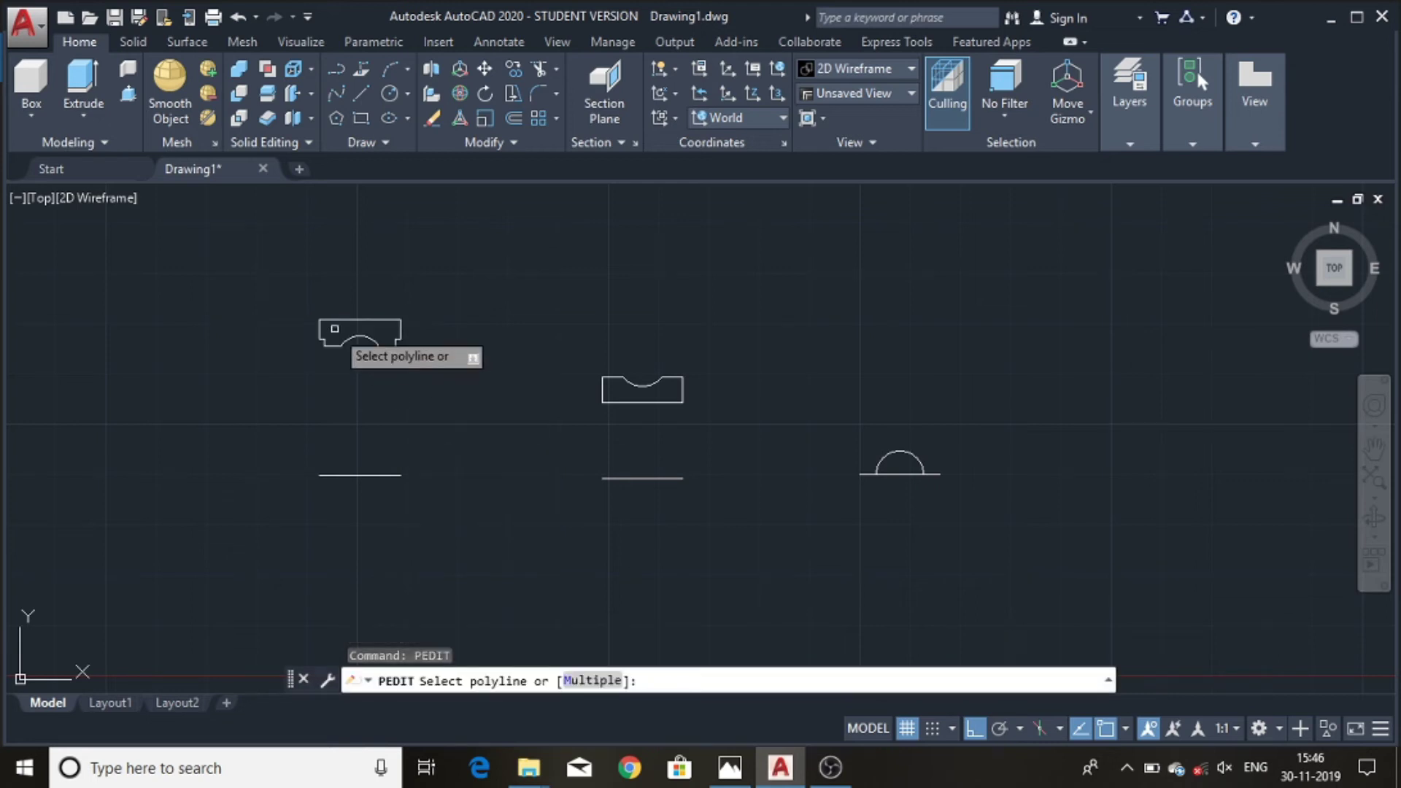
left_click(335, 319)
key("Return")
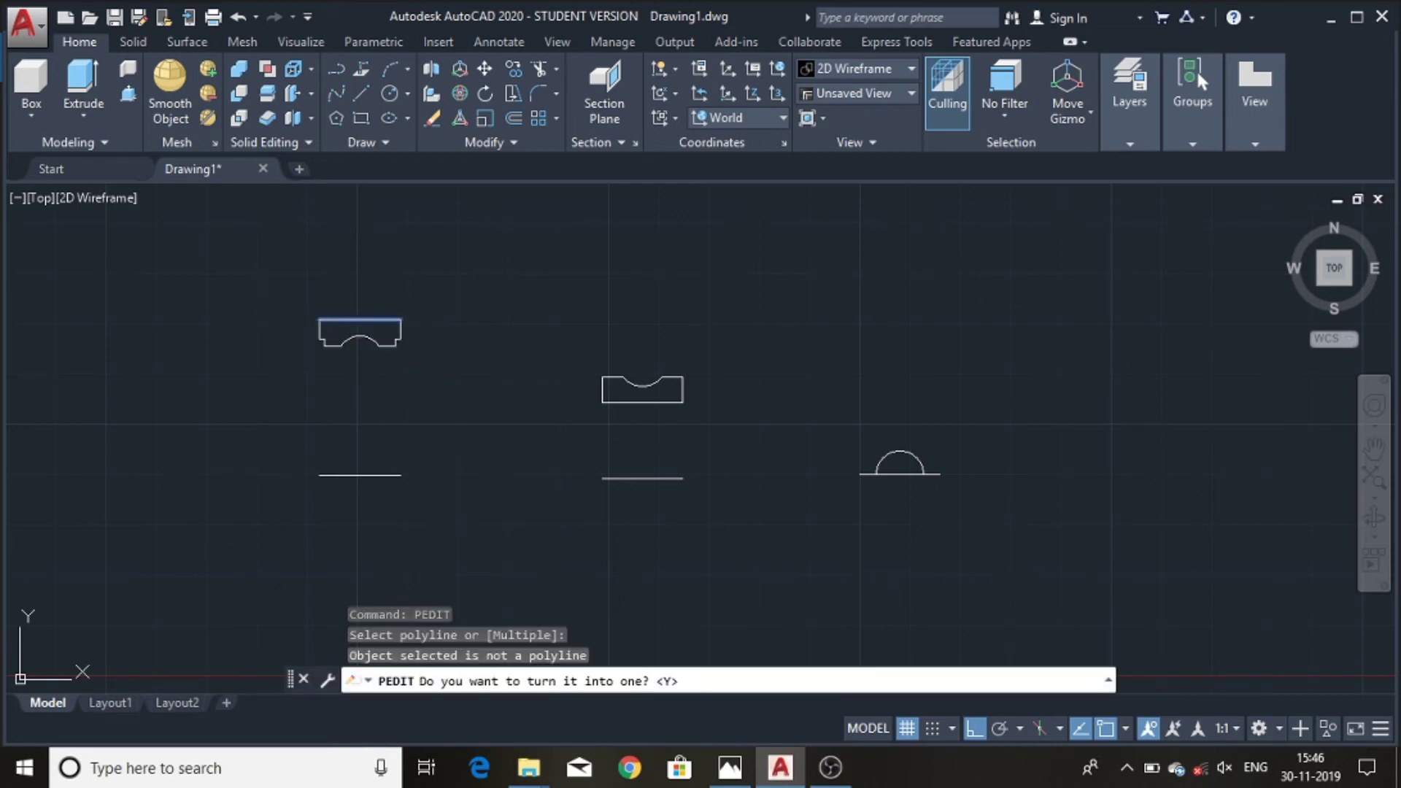
key("Down")
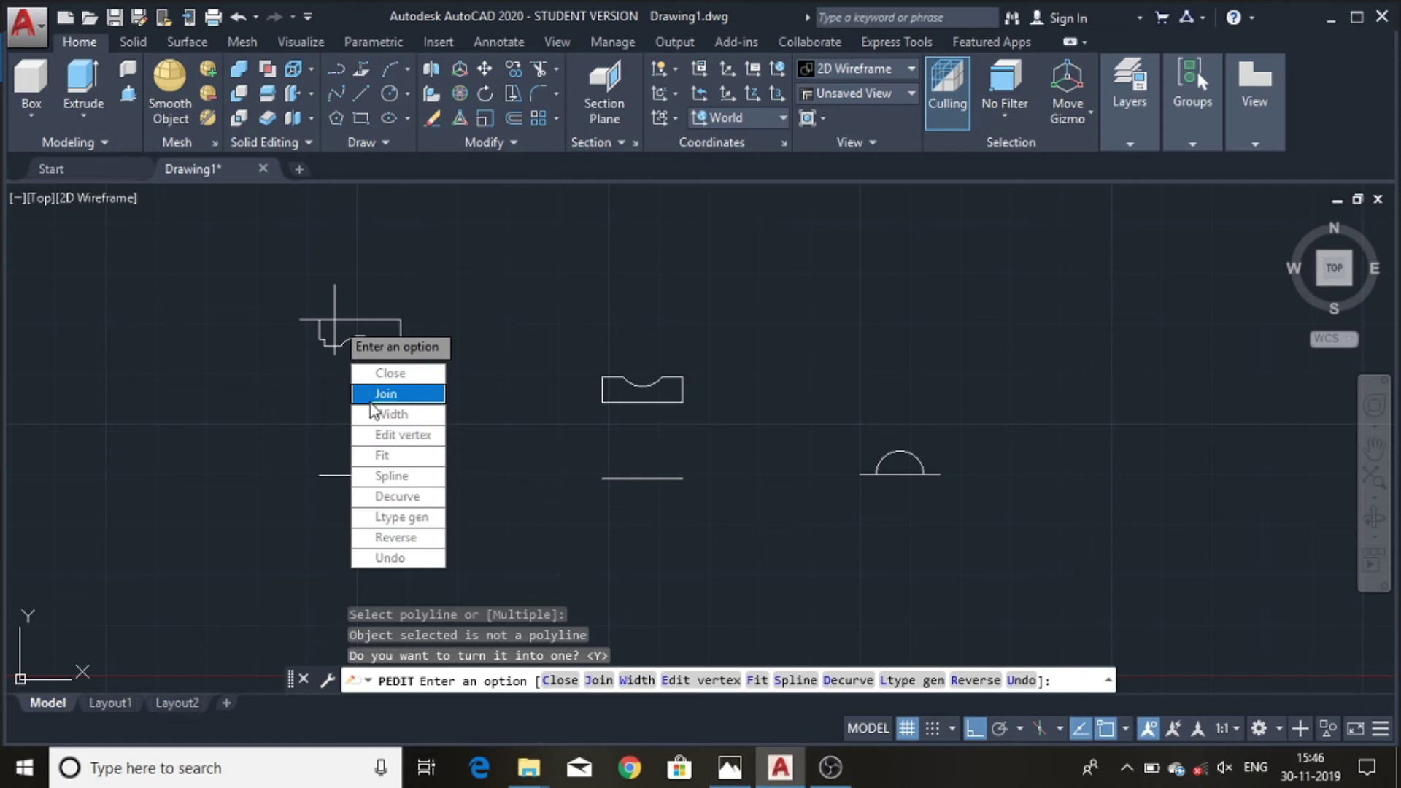
- Join the left profile's remaining edges and notch arc onto that polyline
left_click(375, 394)
left_click(321, 333)
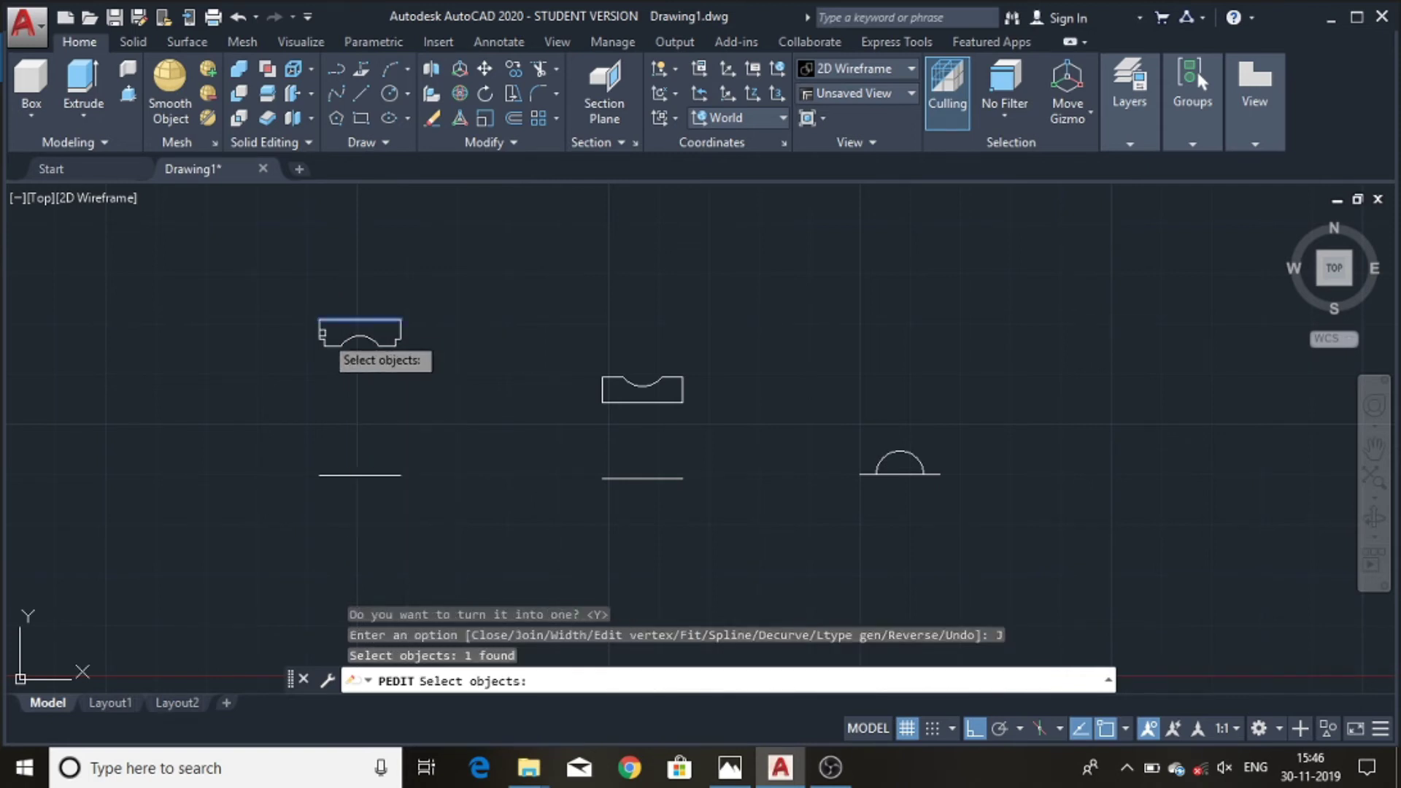
left_click(321, 334)
left_click(320, 338)
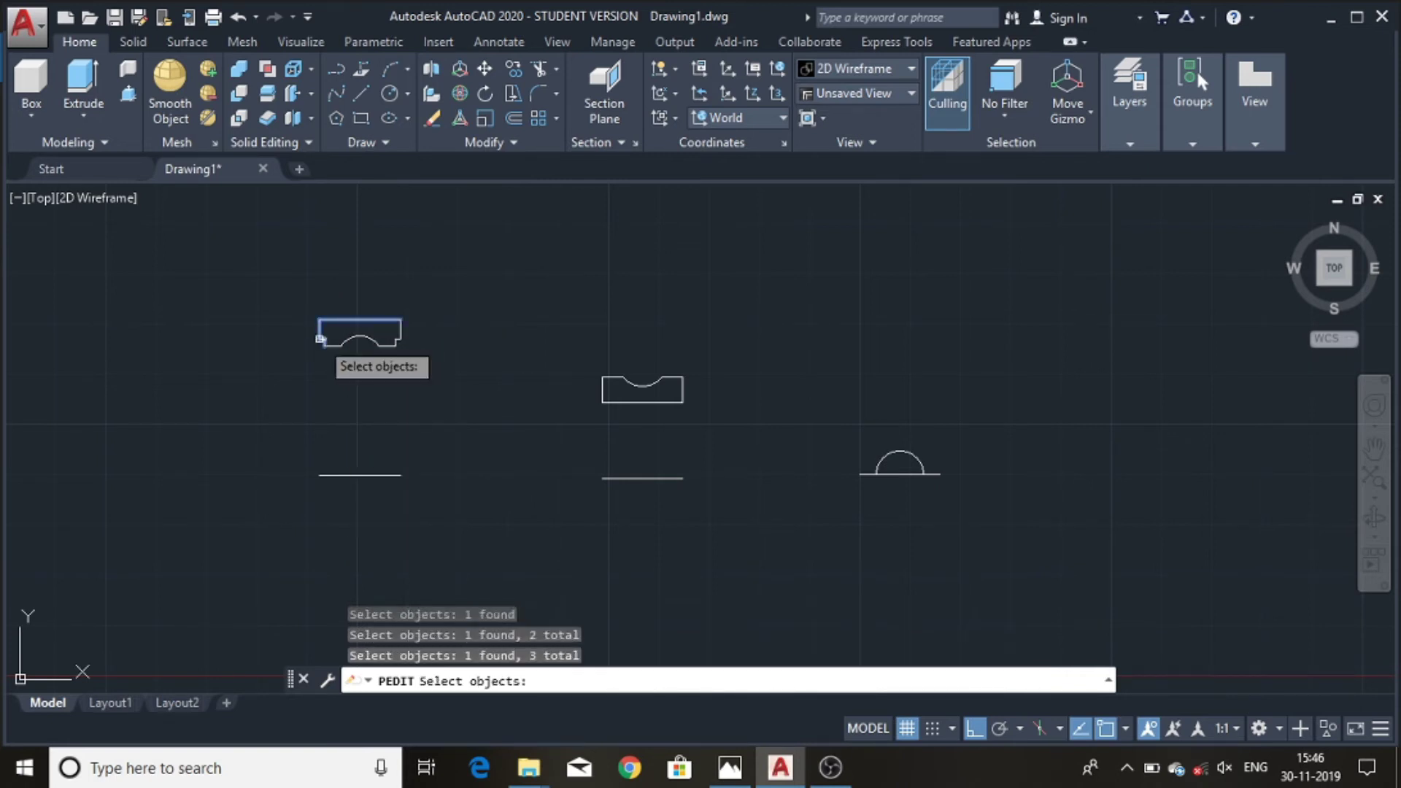
left_click(332, 348)
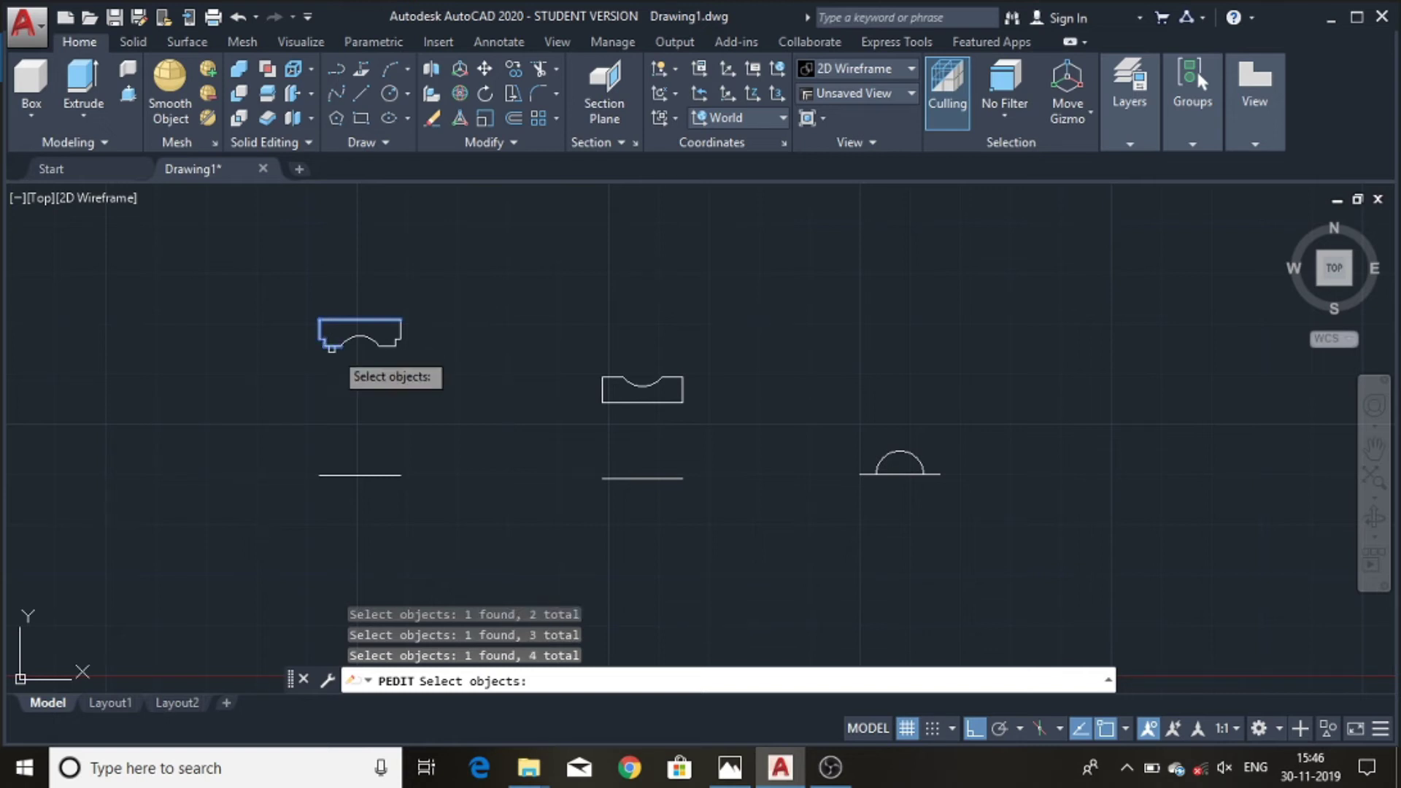
left_click(348, 343)
left_click(392, 343)
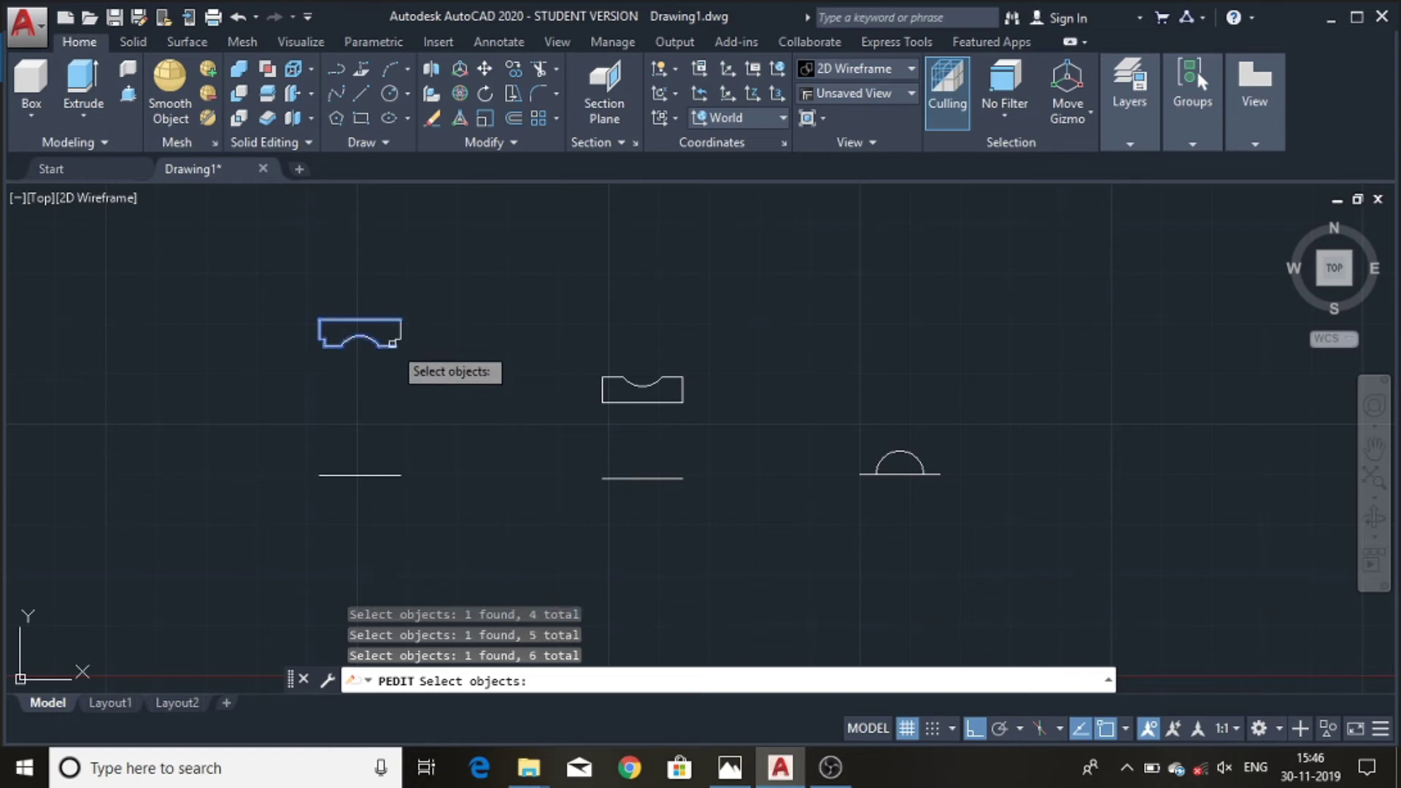
left_click(399, 339)
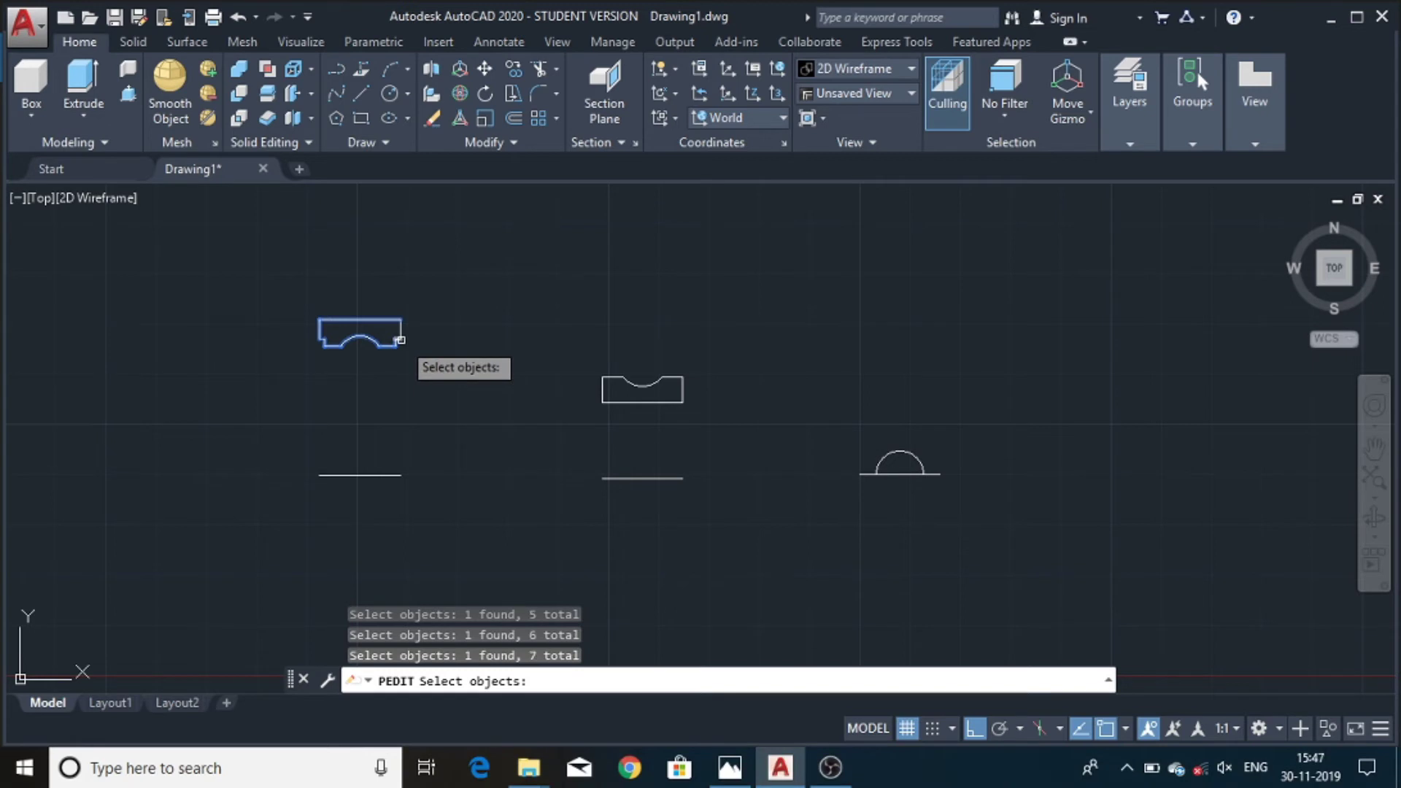
left_click(401, 333)
left_click(400, 341)
key("Return")
key("Return")
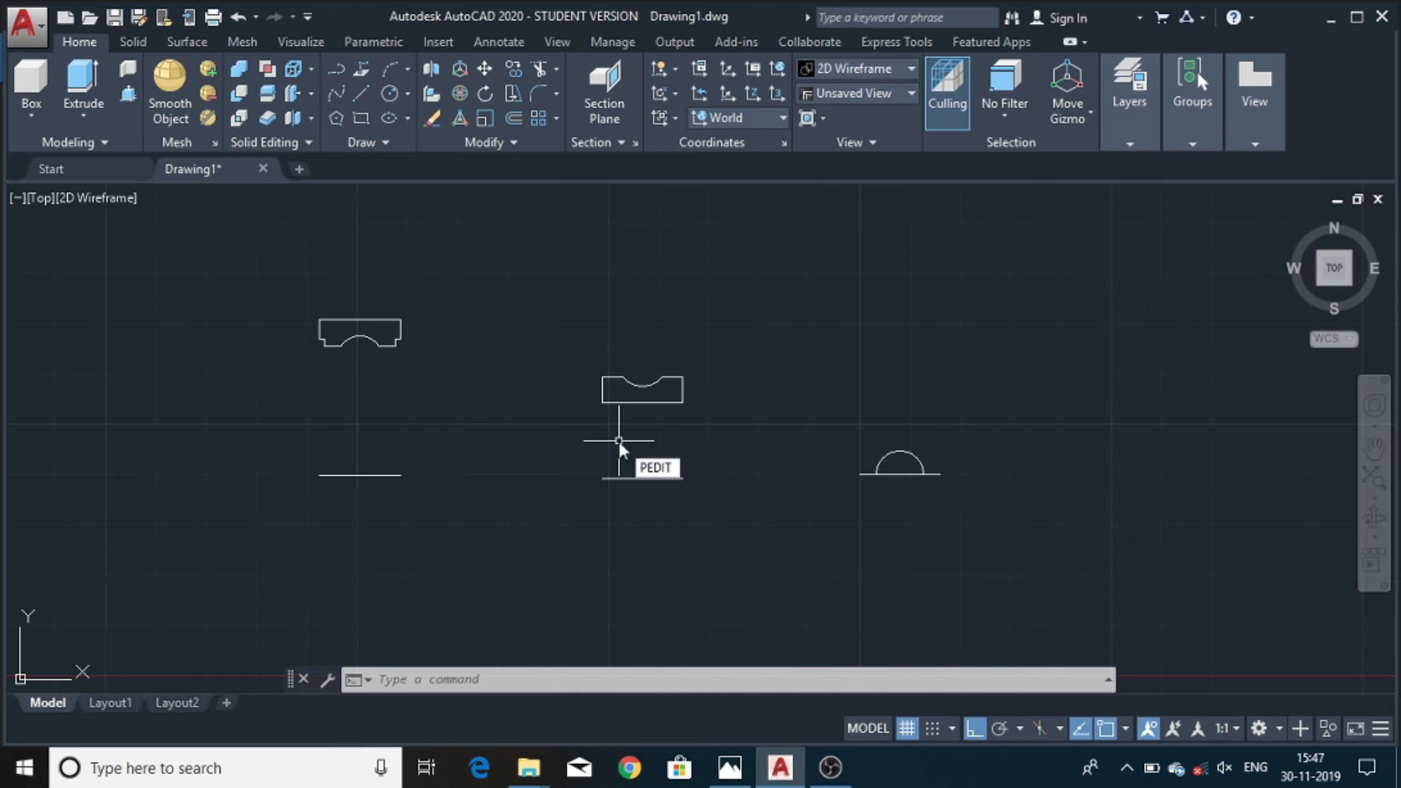
- Convert the middle profile's bottom line to a polyline and join its remaining edges and notch arc
key("Return")
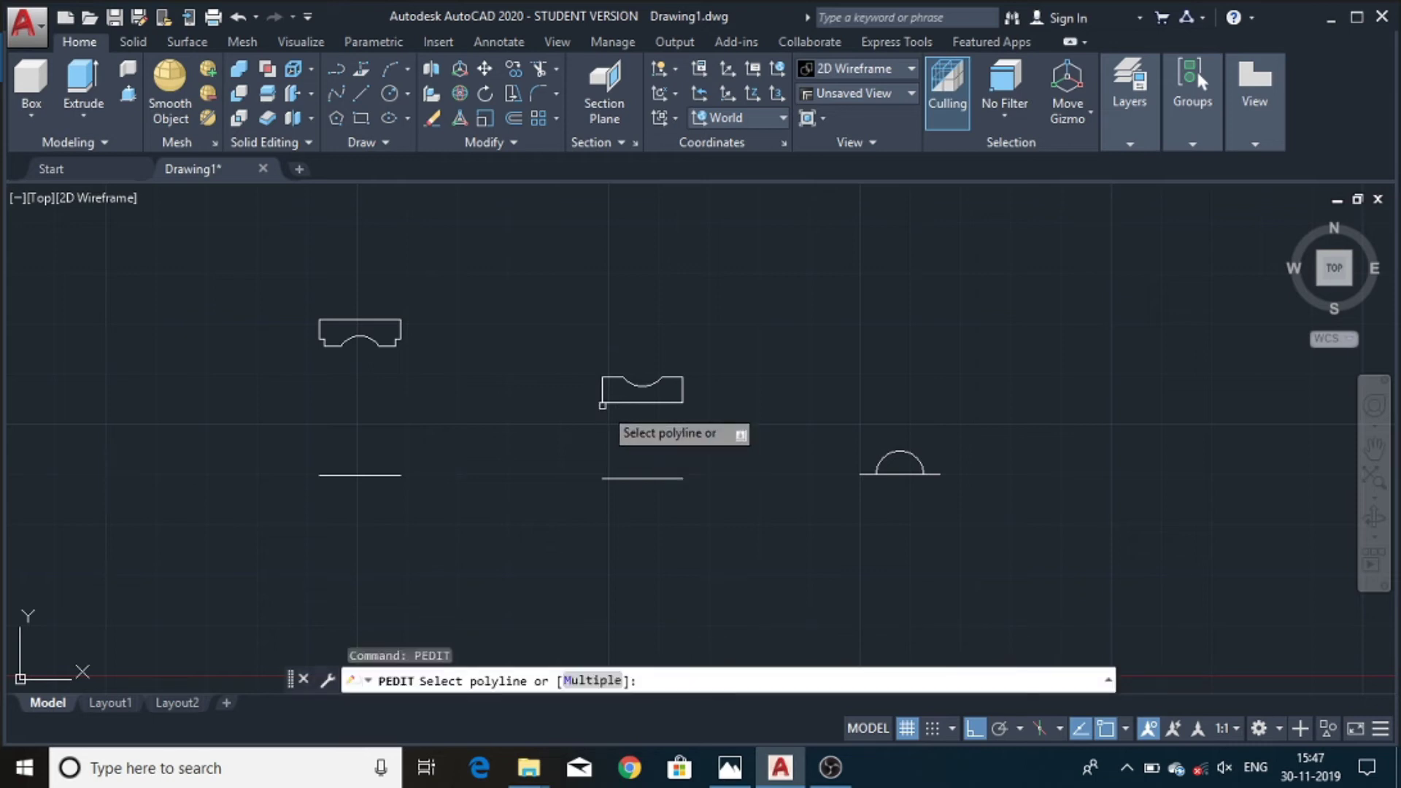
left_click(616, 399)
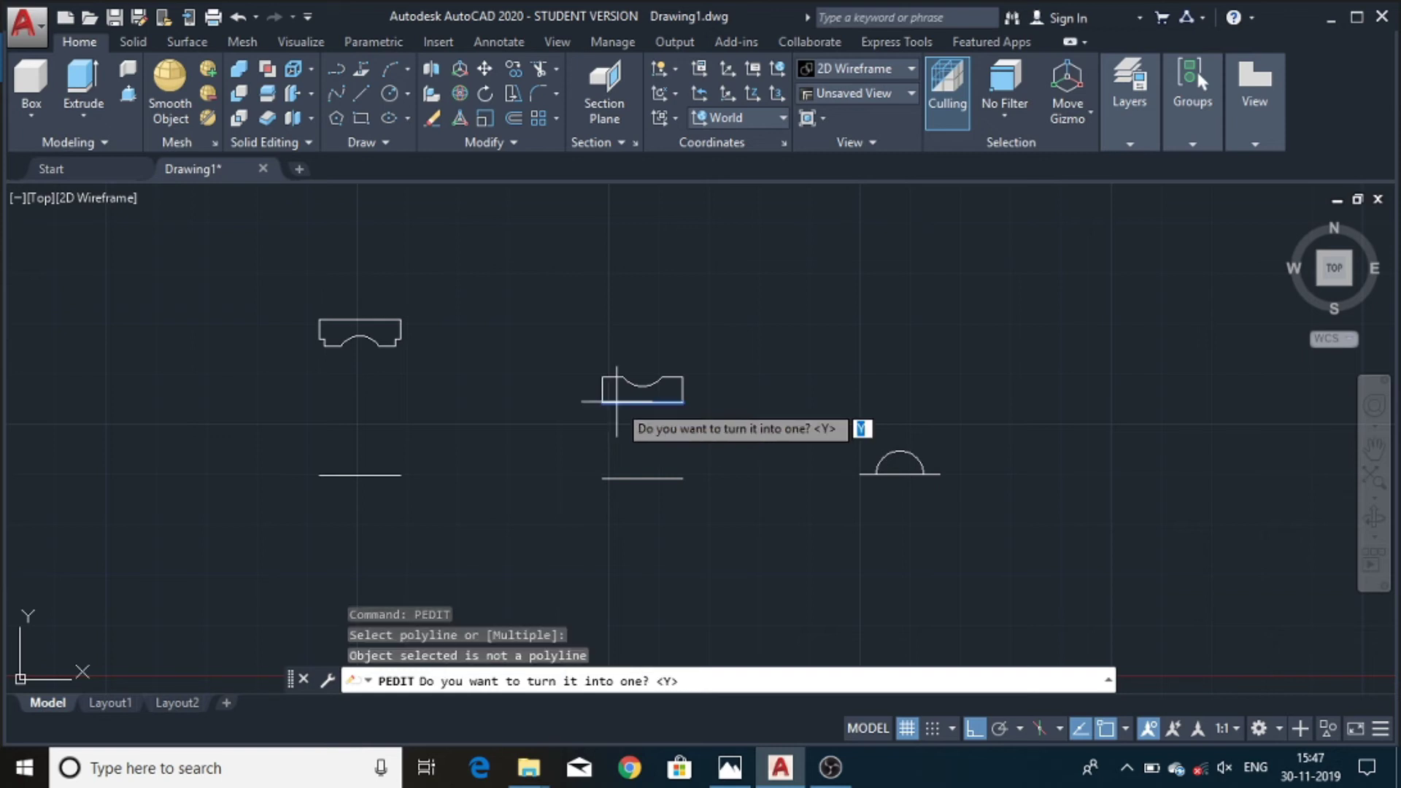
key("Return")
type("j")
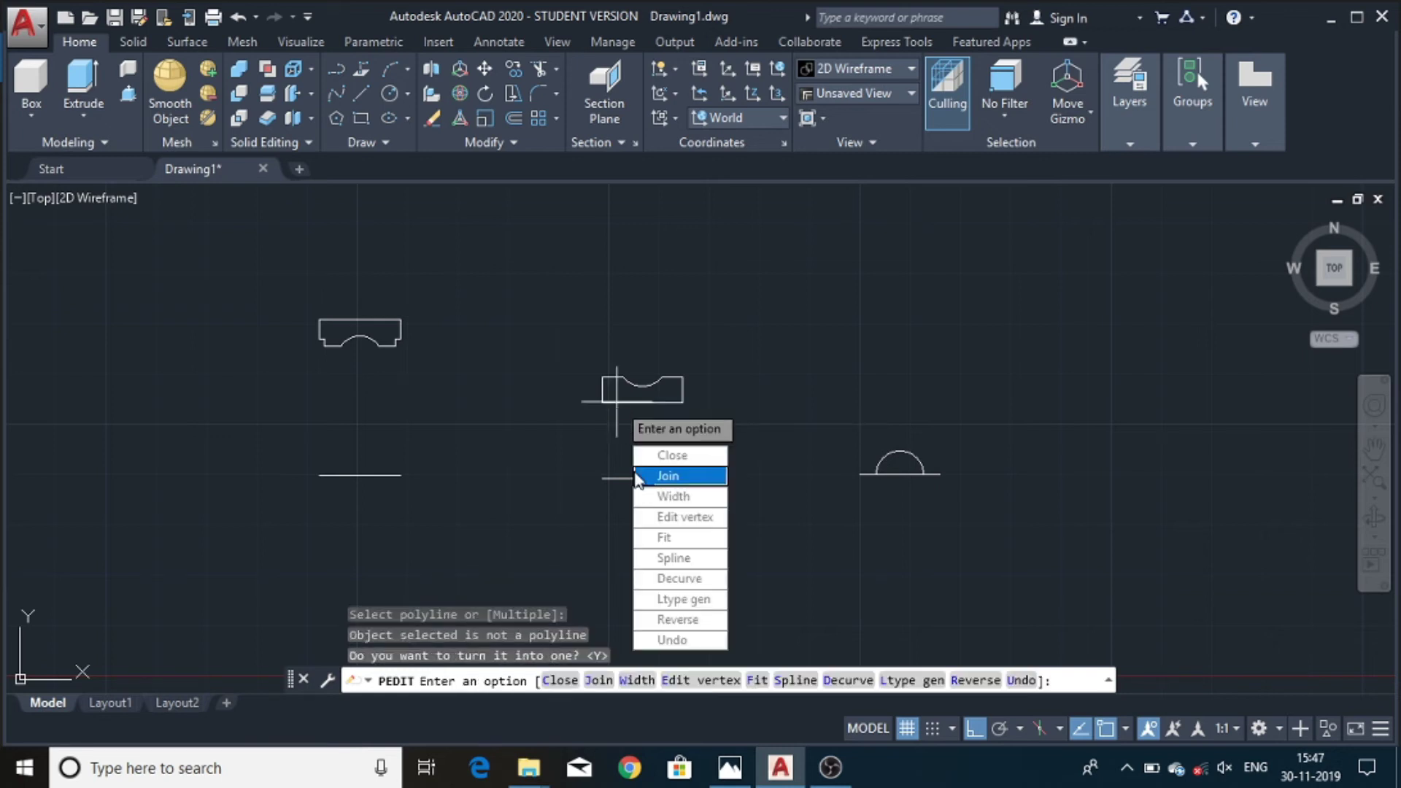
key("Return")
left_click(602, 385)
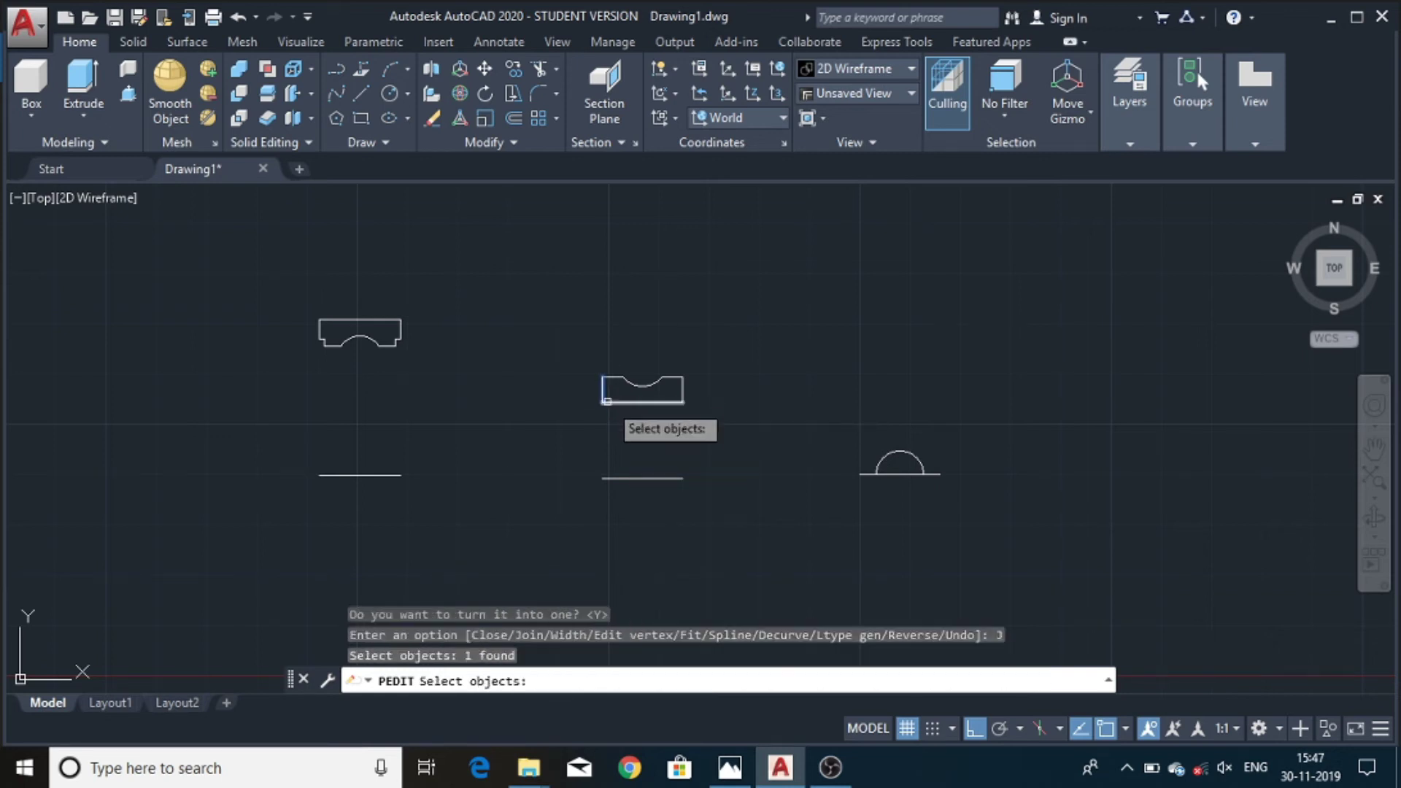
left_click(612, 400)
left_click(613, 379)
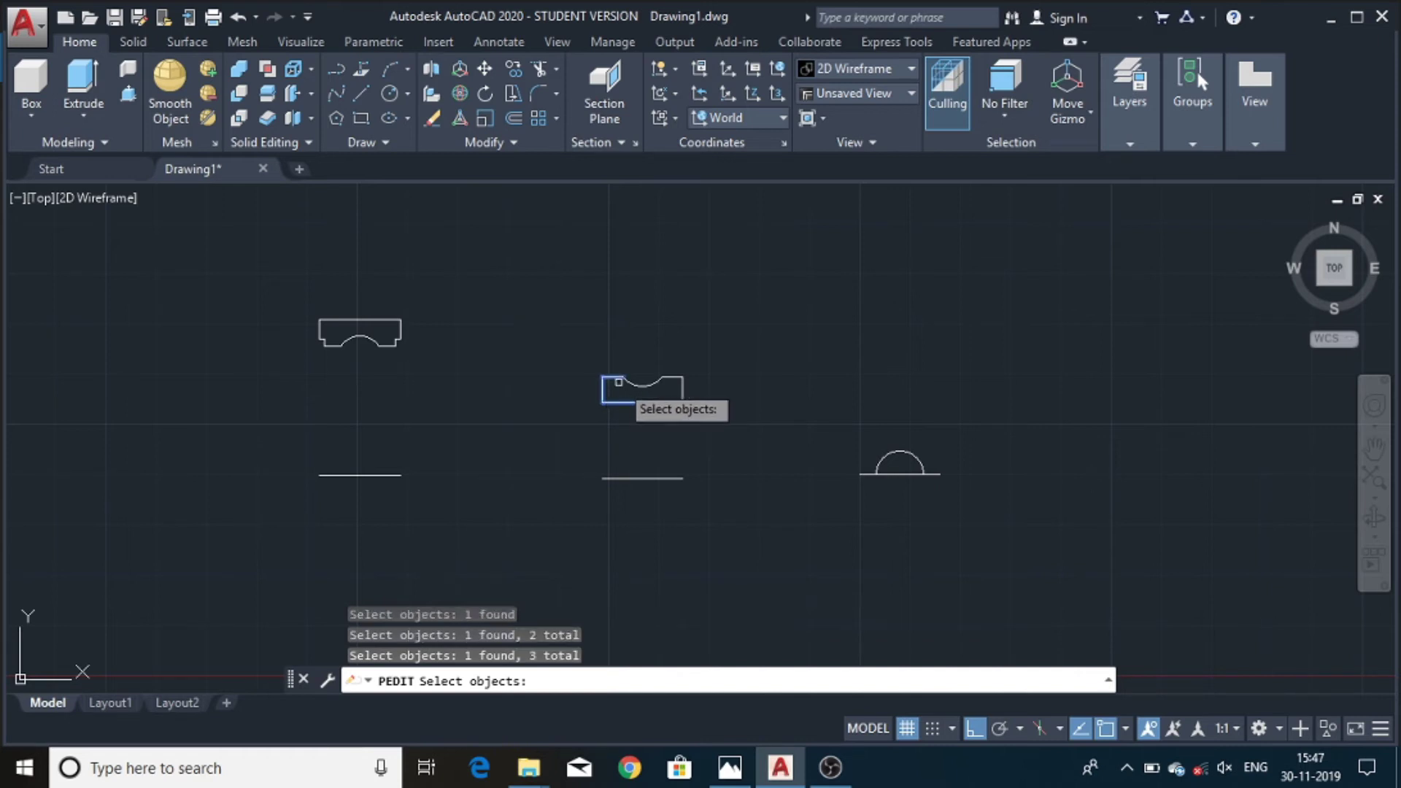
left_click(635, 383)
left_click(673, 378)
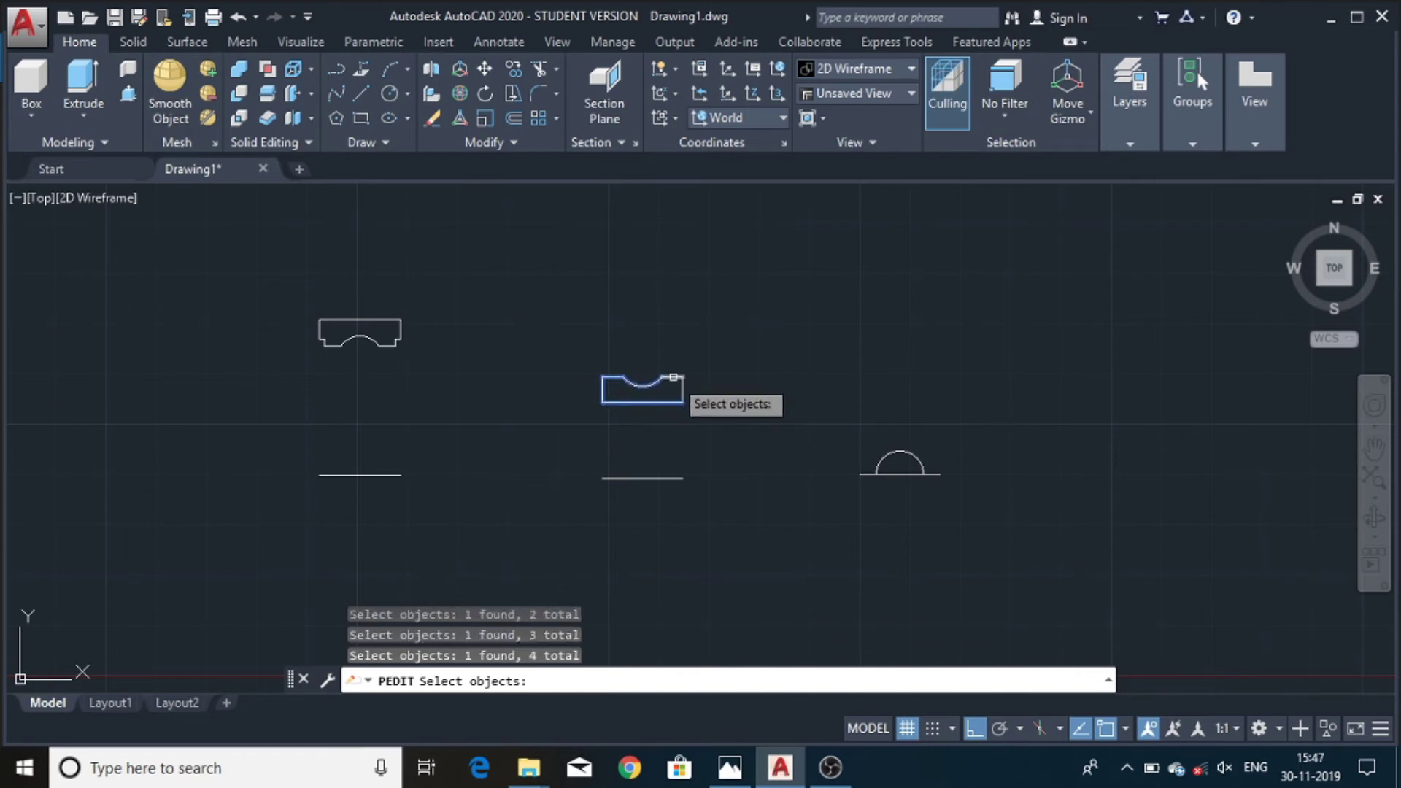
left_click(682, 394)
key("Return")
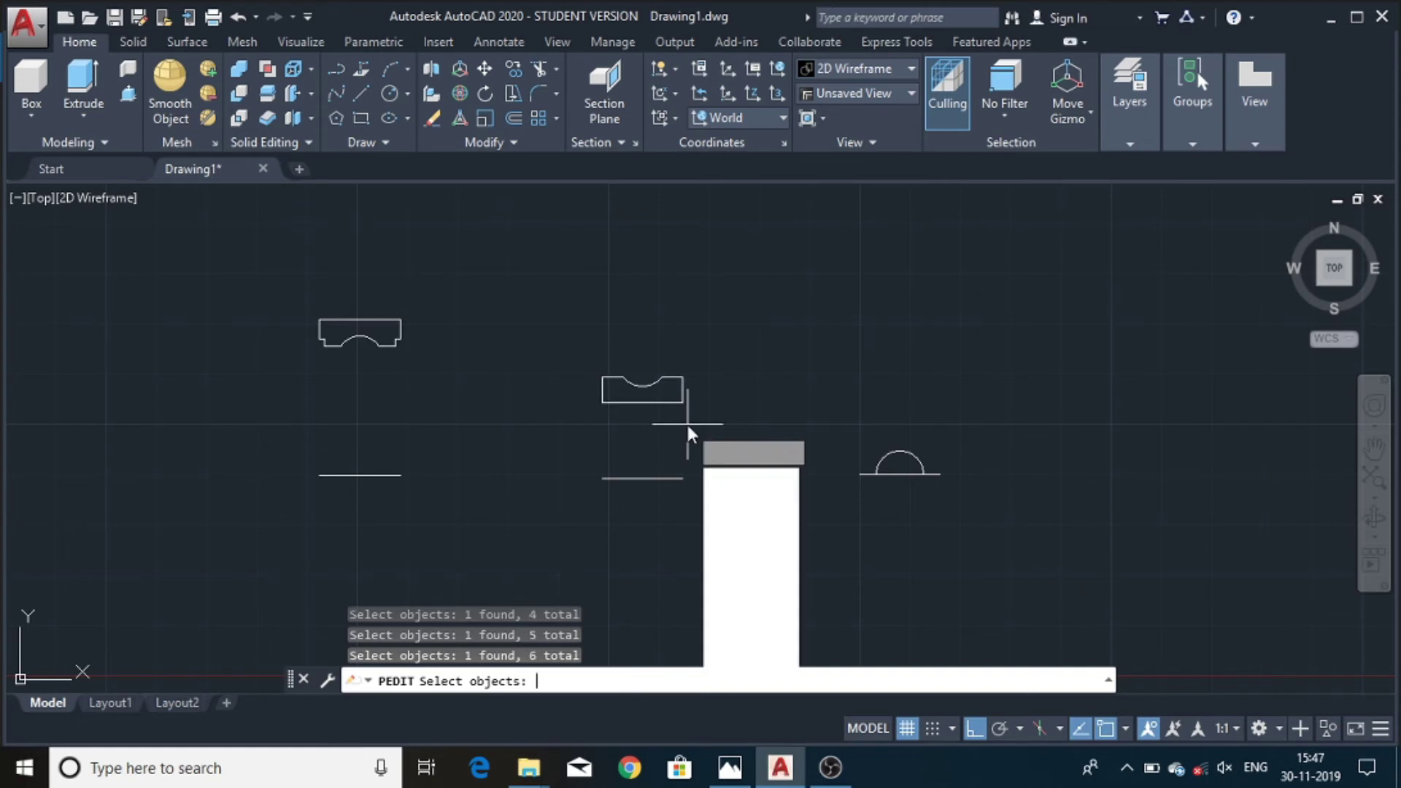
key("Return")
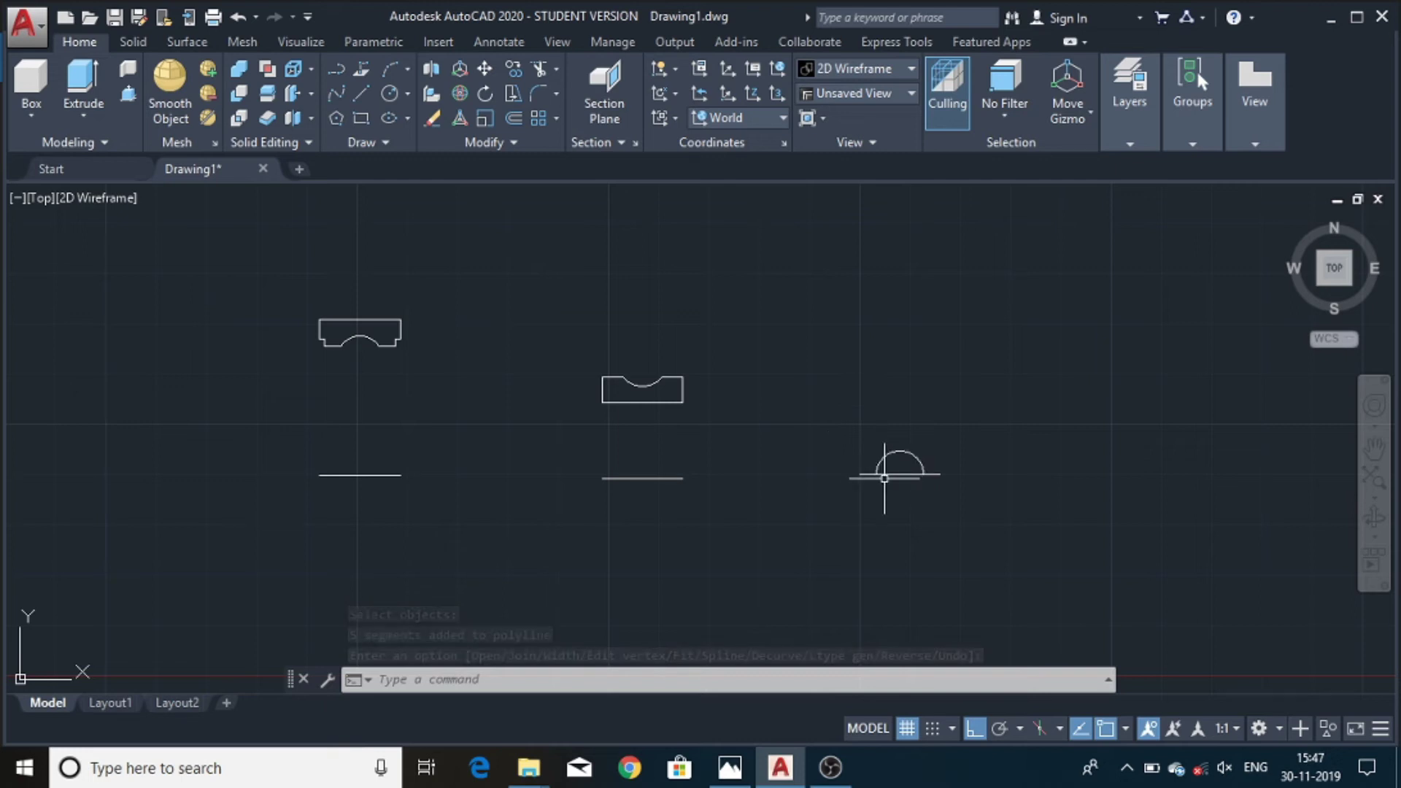
- Draw a closing line beneath the semicircle between its two ends
type("tr")
key("Return")
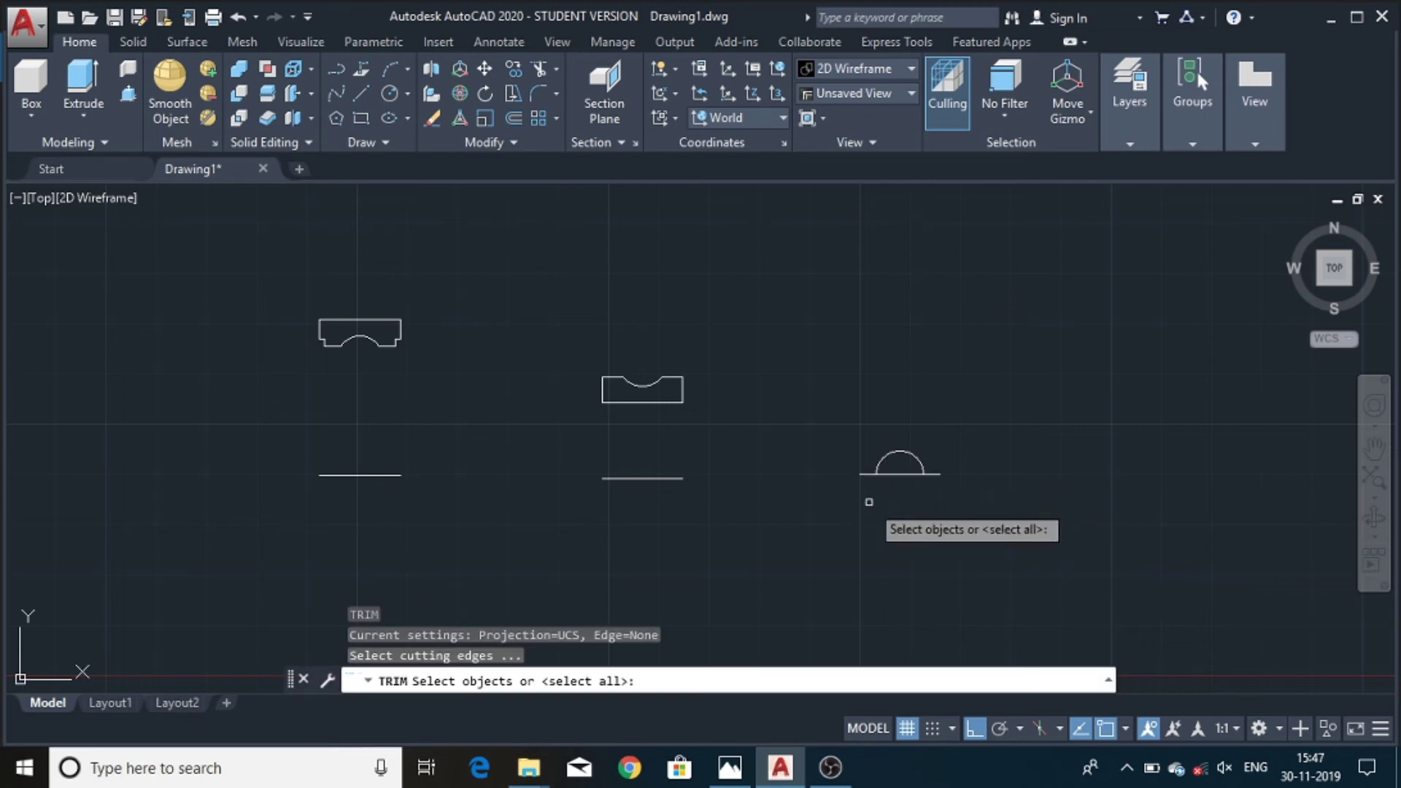
key("Escape")
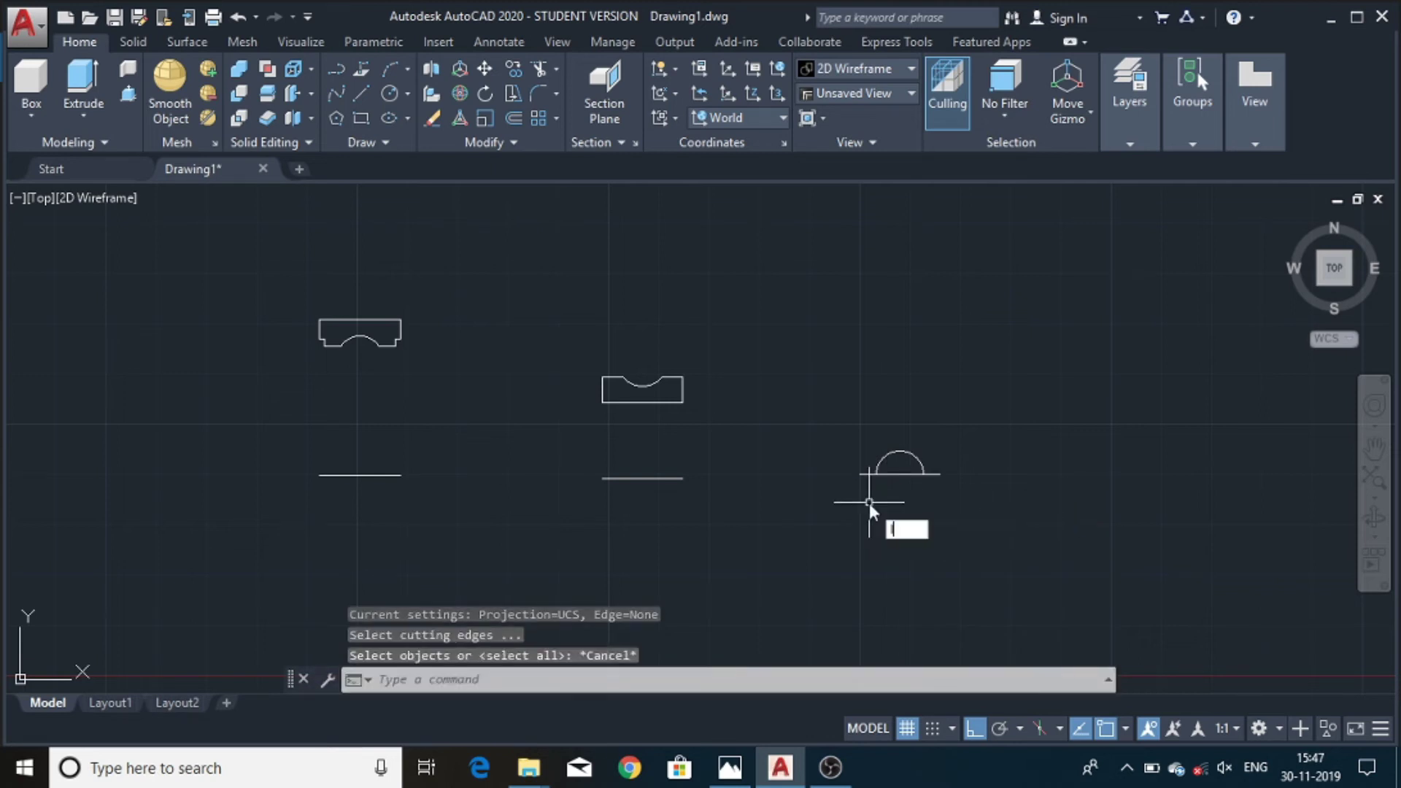
left_click(360, 92)
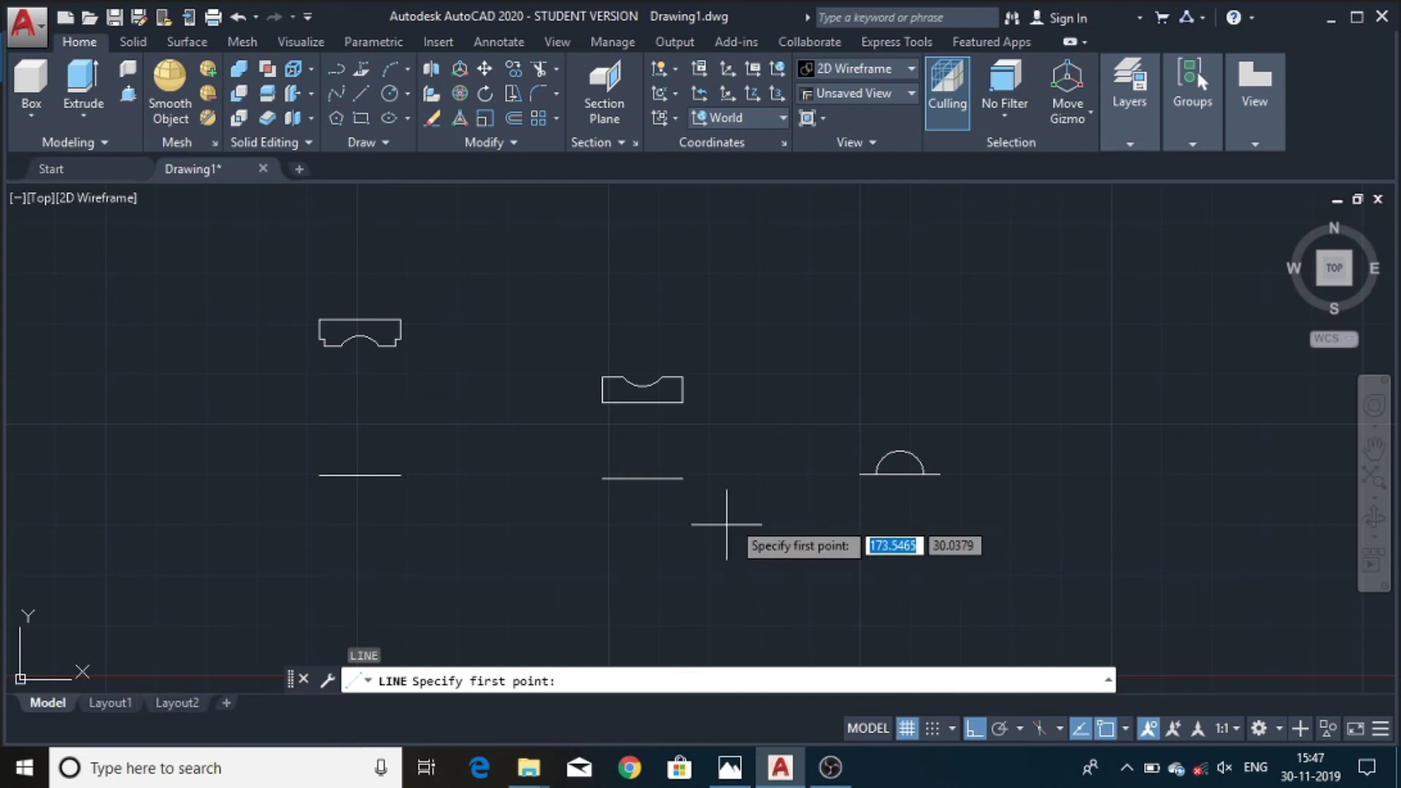
left_click(874, 475)
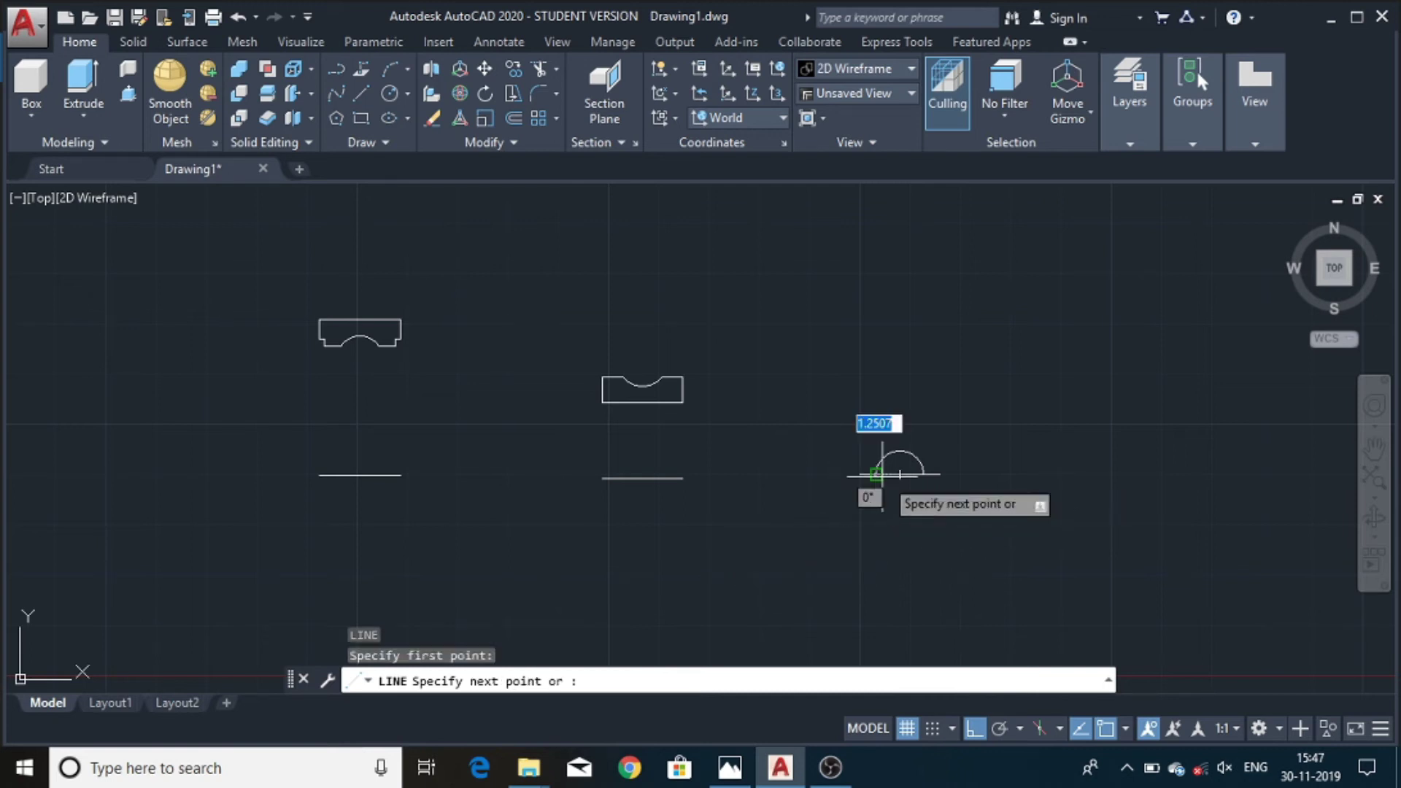
left_click(941, 474)
key("Escape")
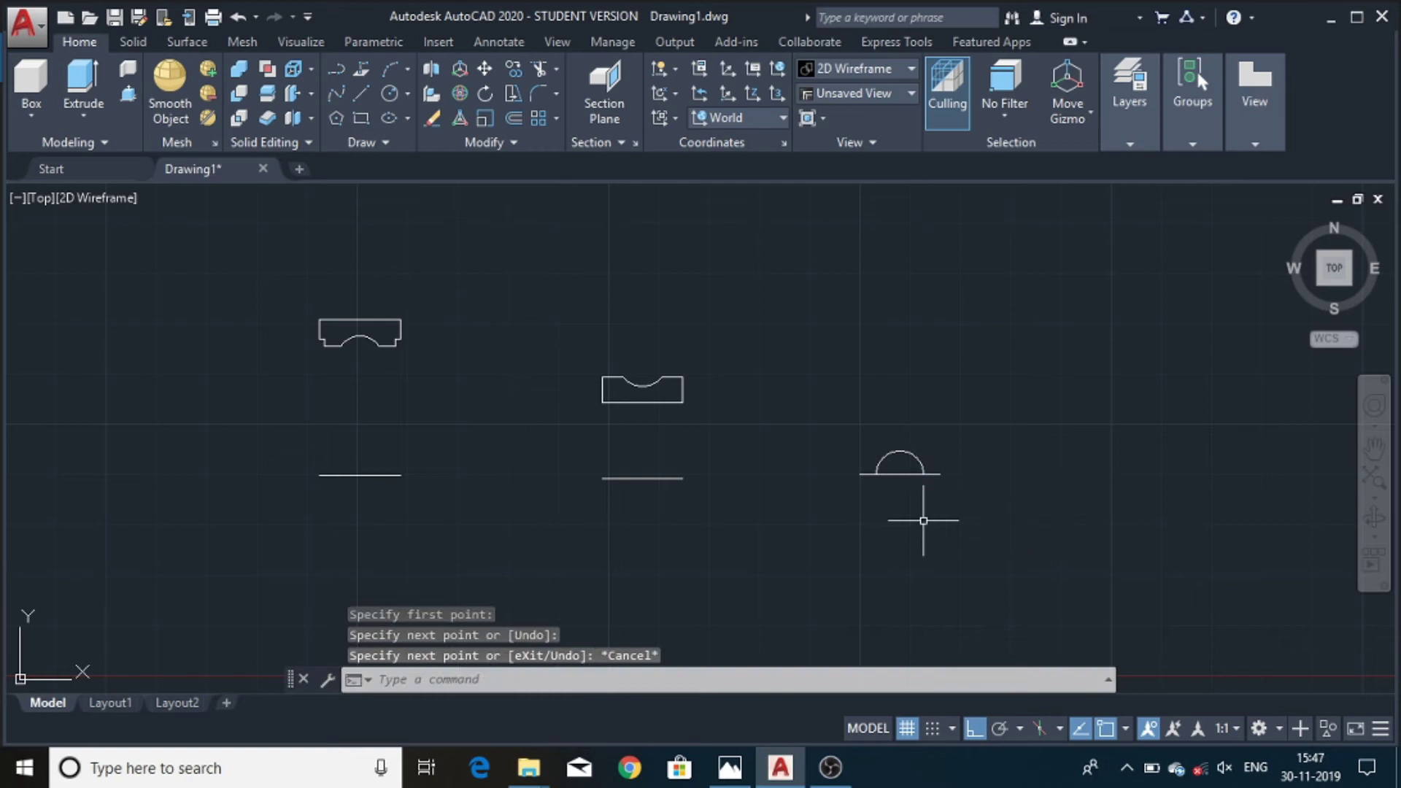
- Convert the semicircle arc to a polyline and join its base line onto it
type("PEDIT")
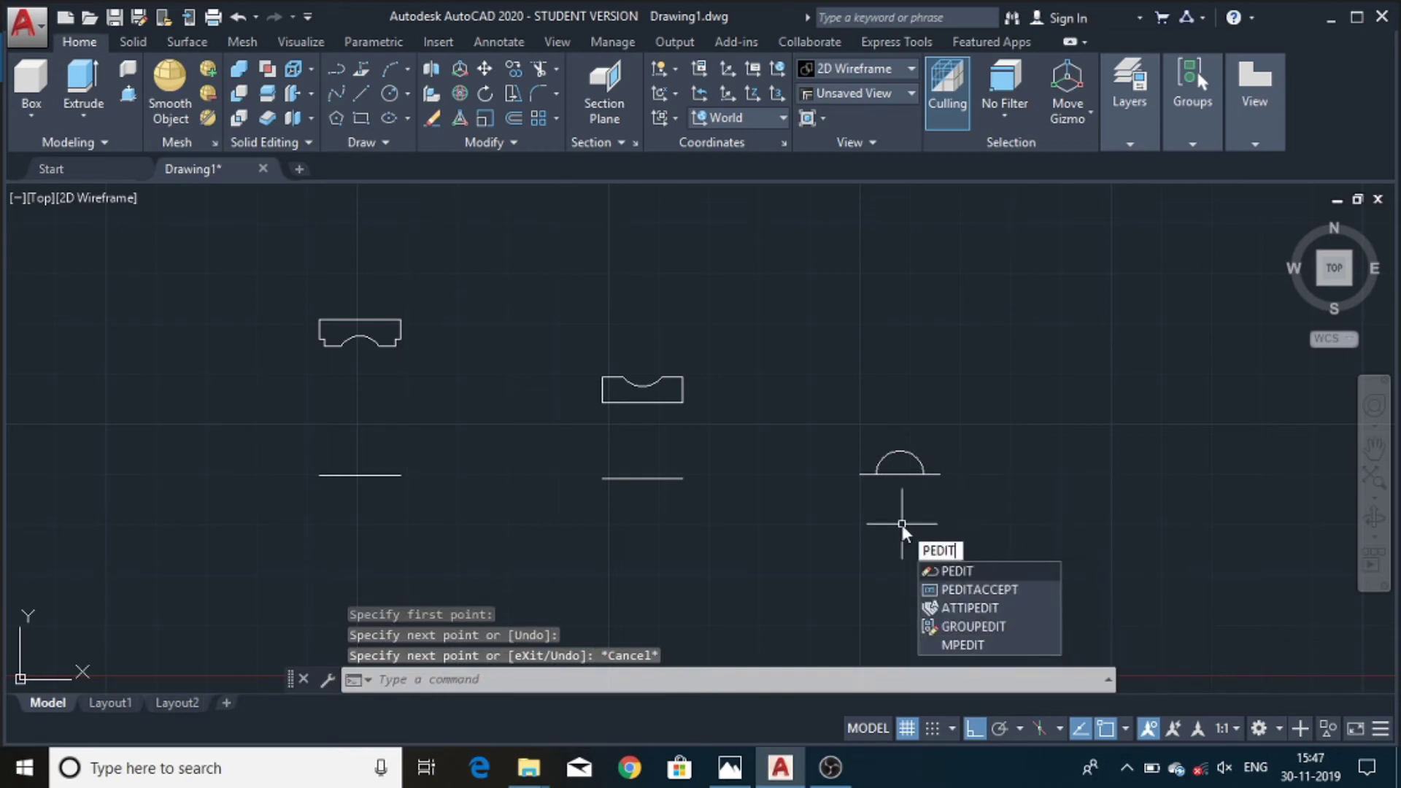
key("Return")
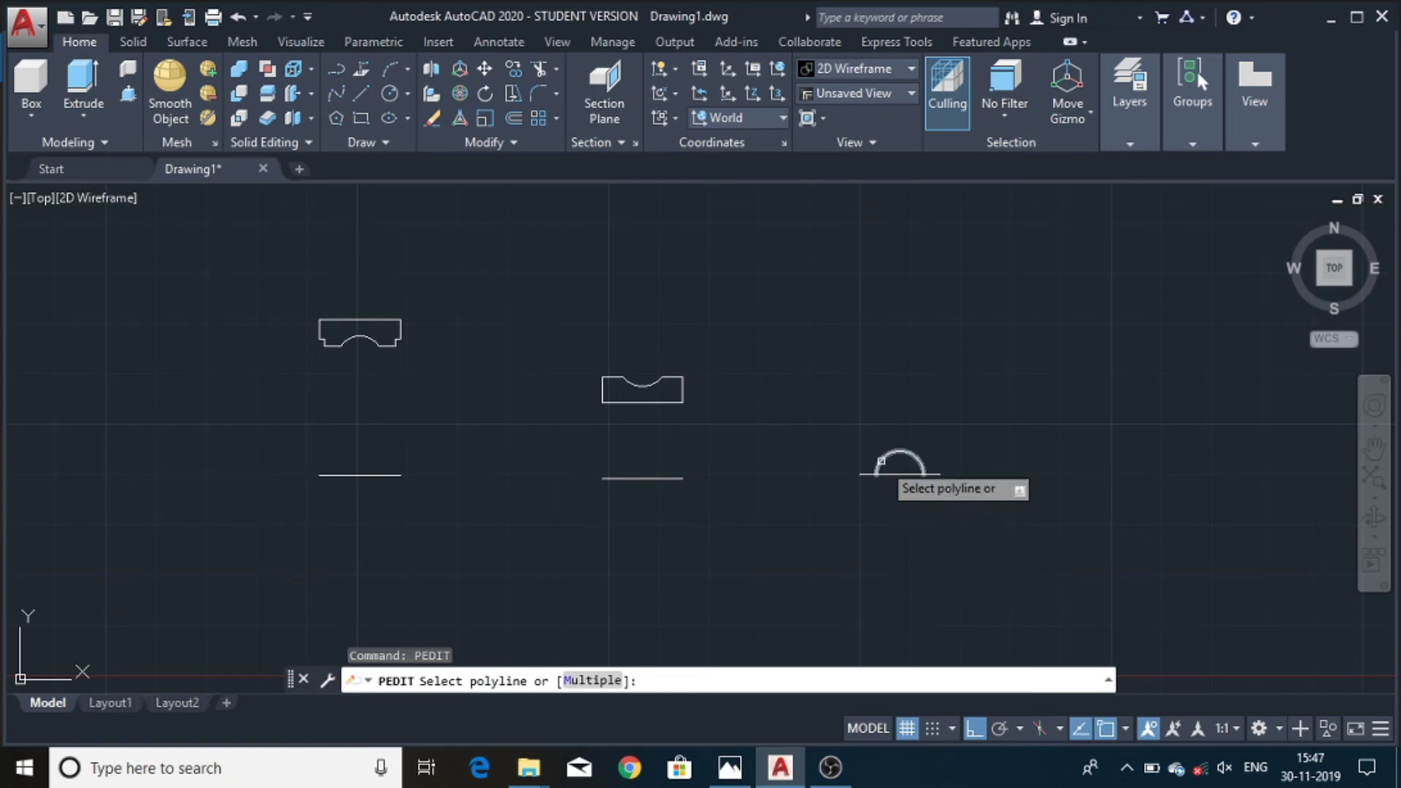
left_click(885, 464)
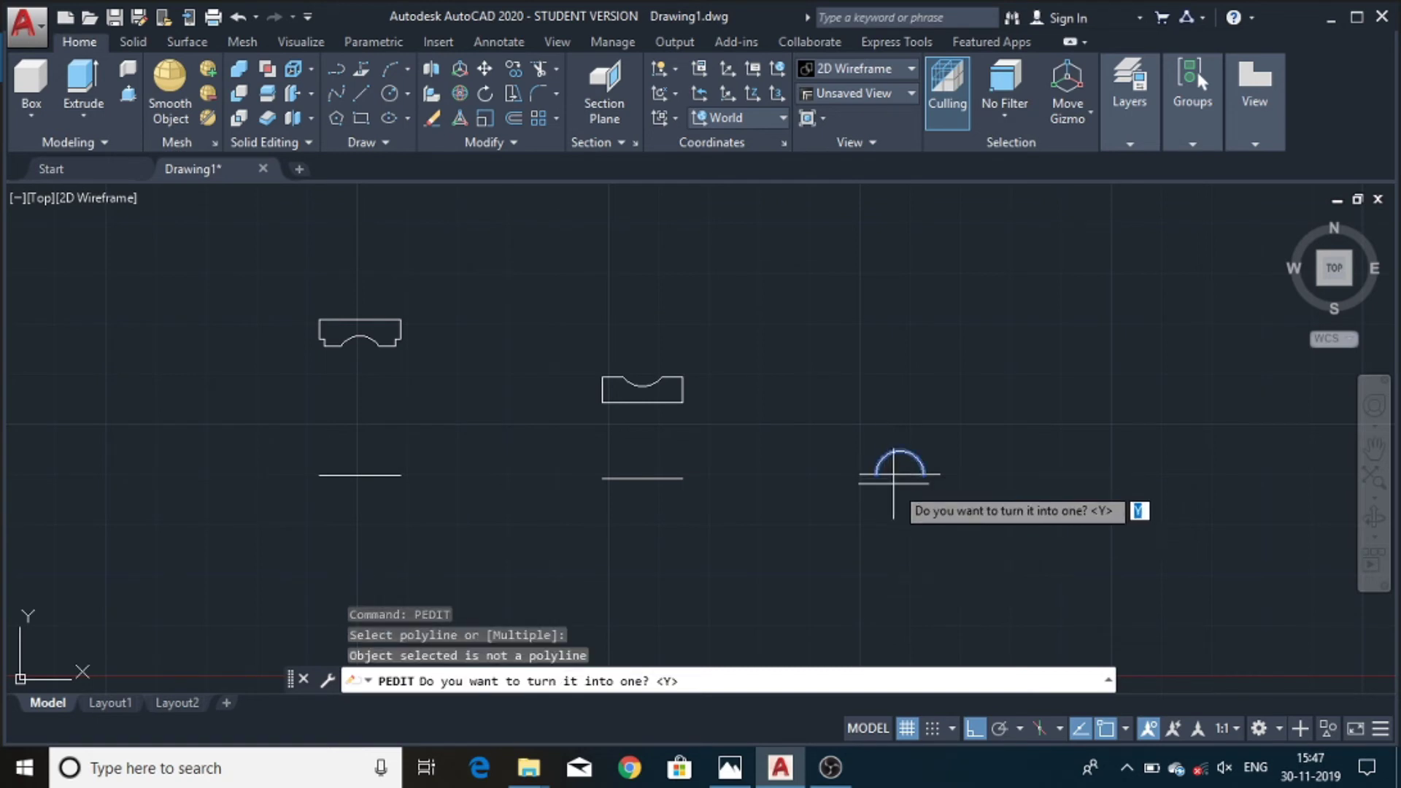
key("Return")
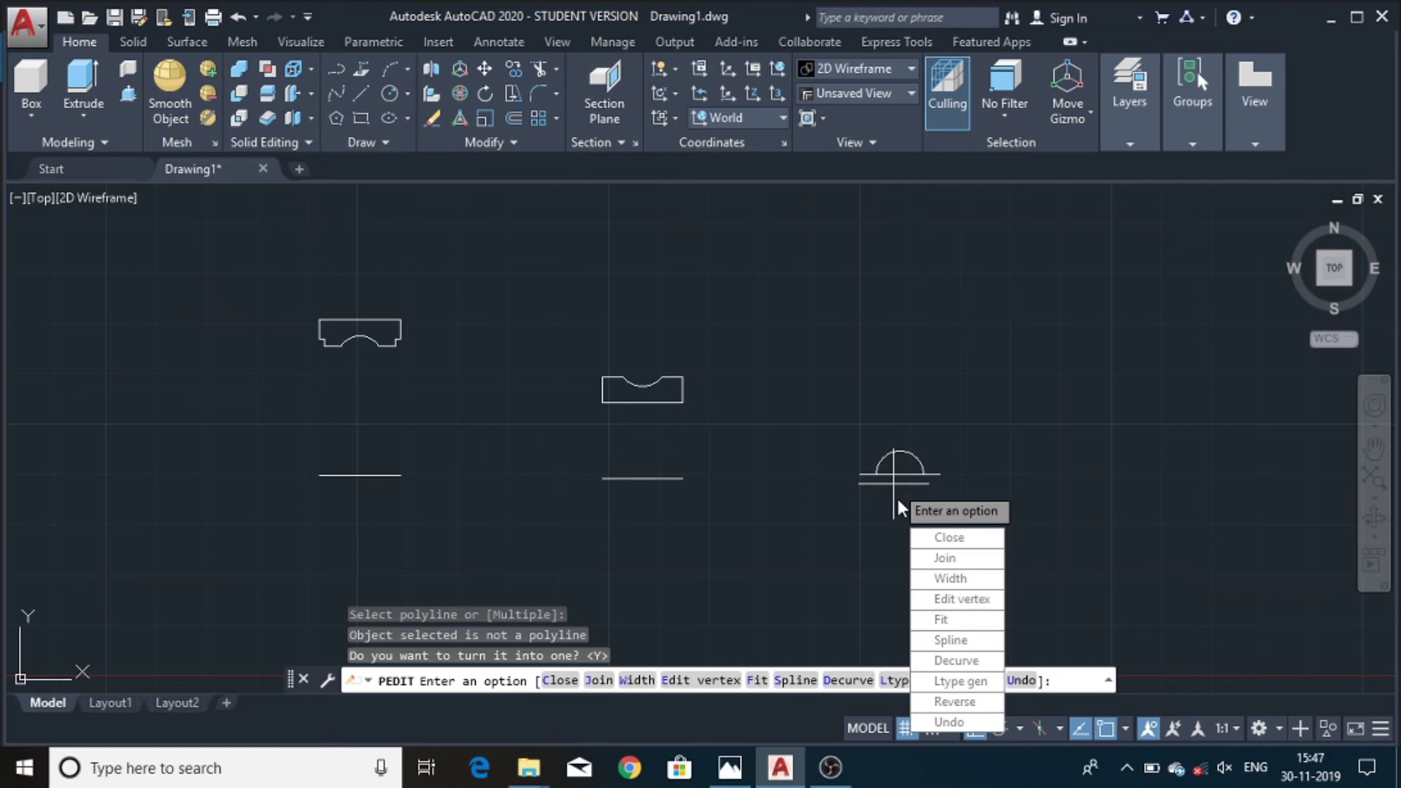
left_click(941, 559)
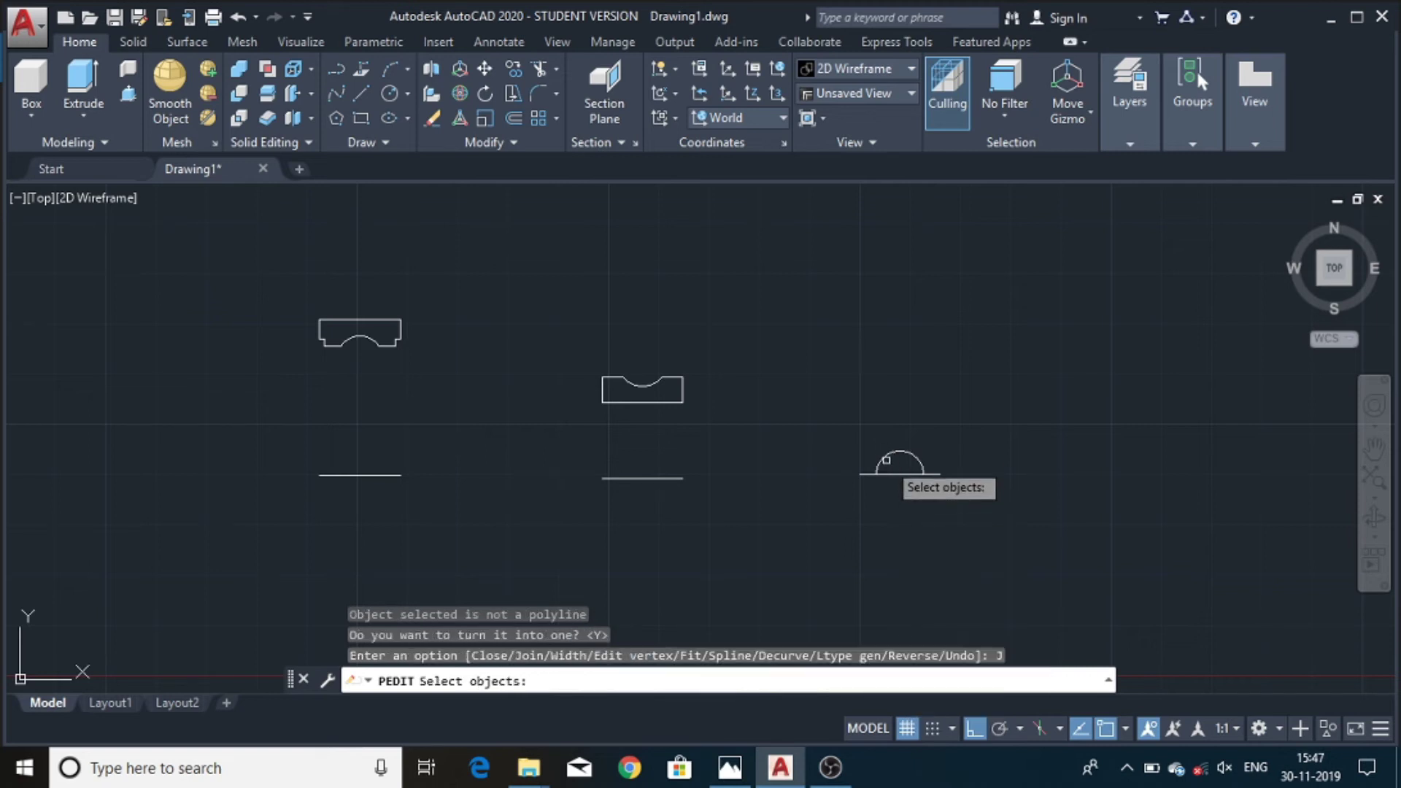
left_click(883, 457)
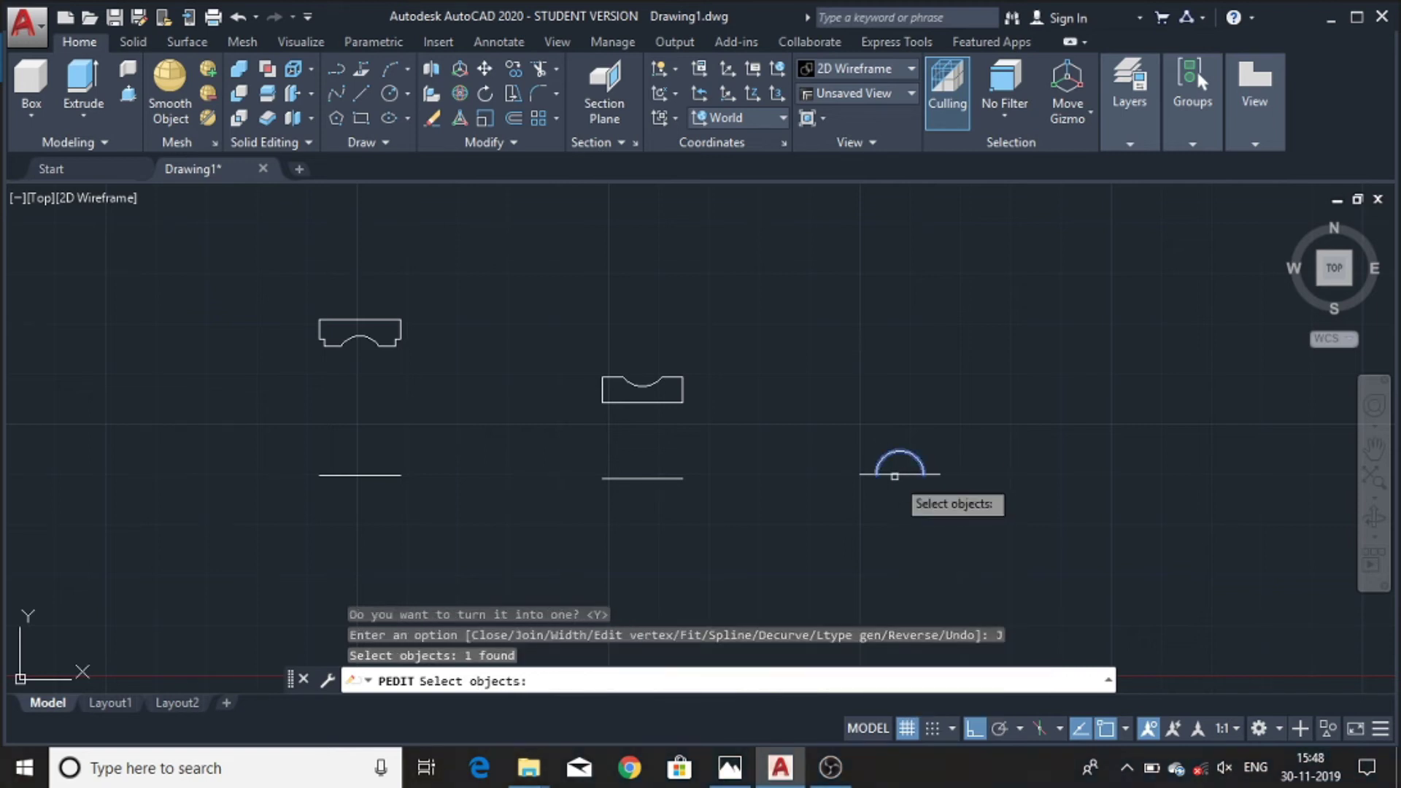
left_click(895, 472)
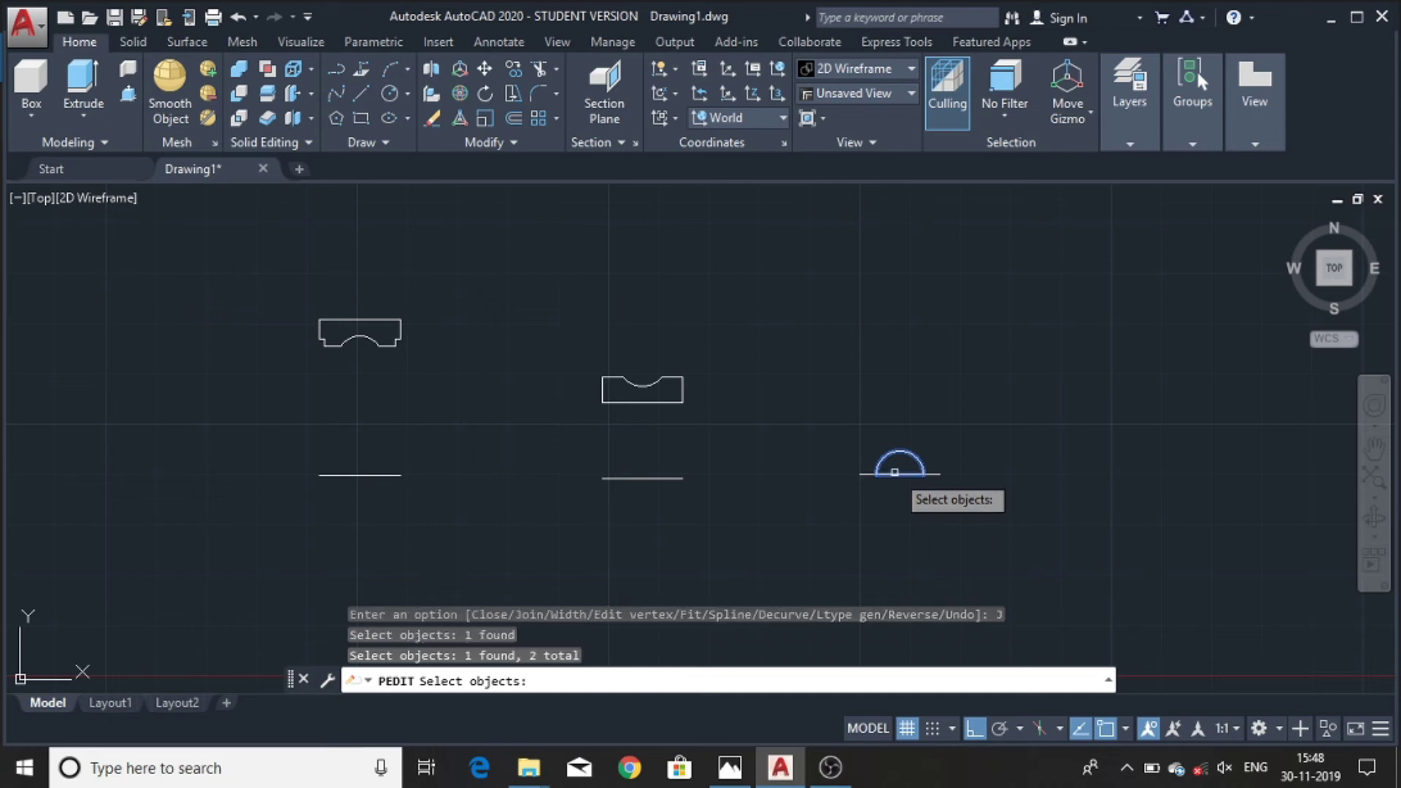
key("Return")
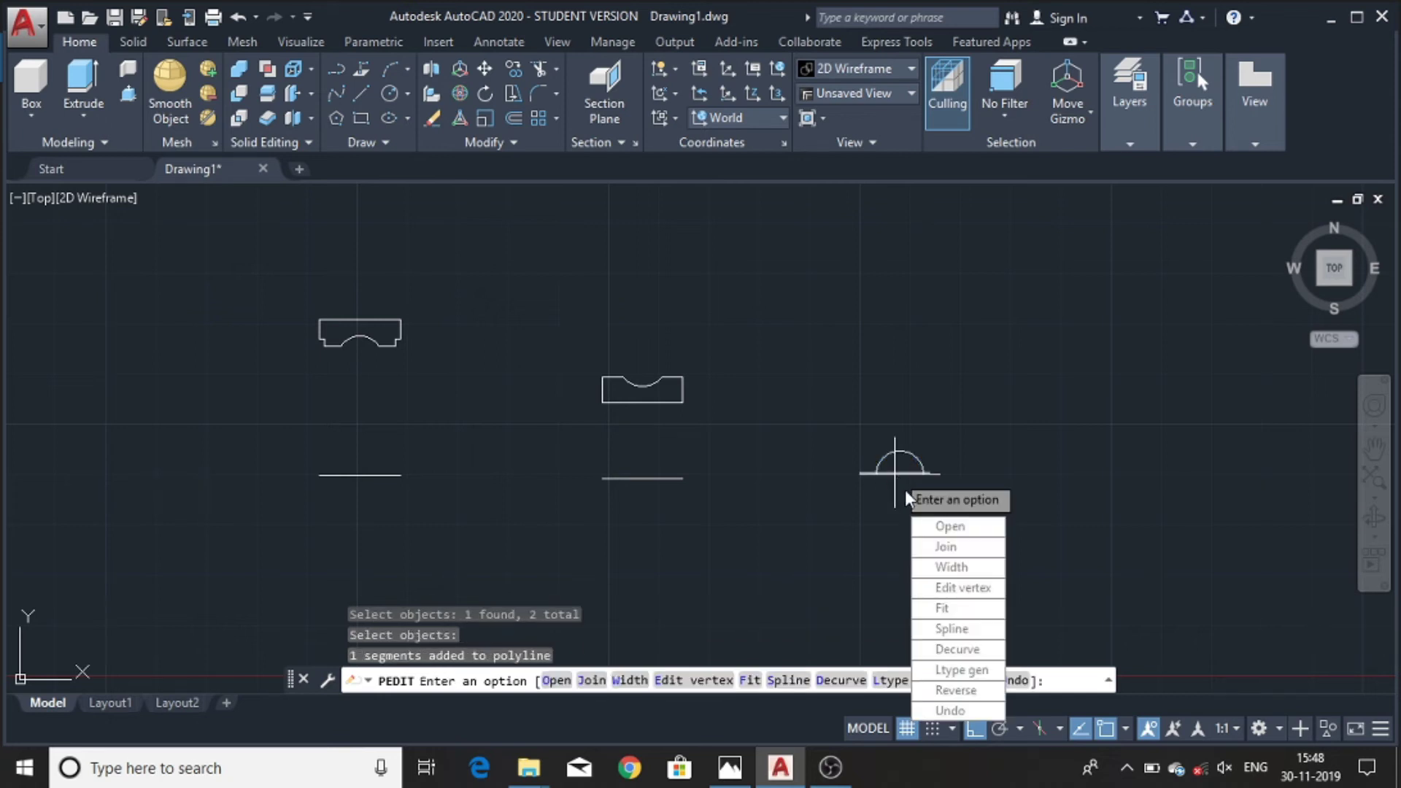
key("Return")
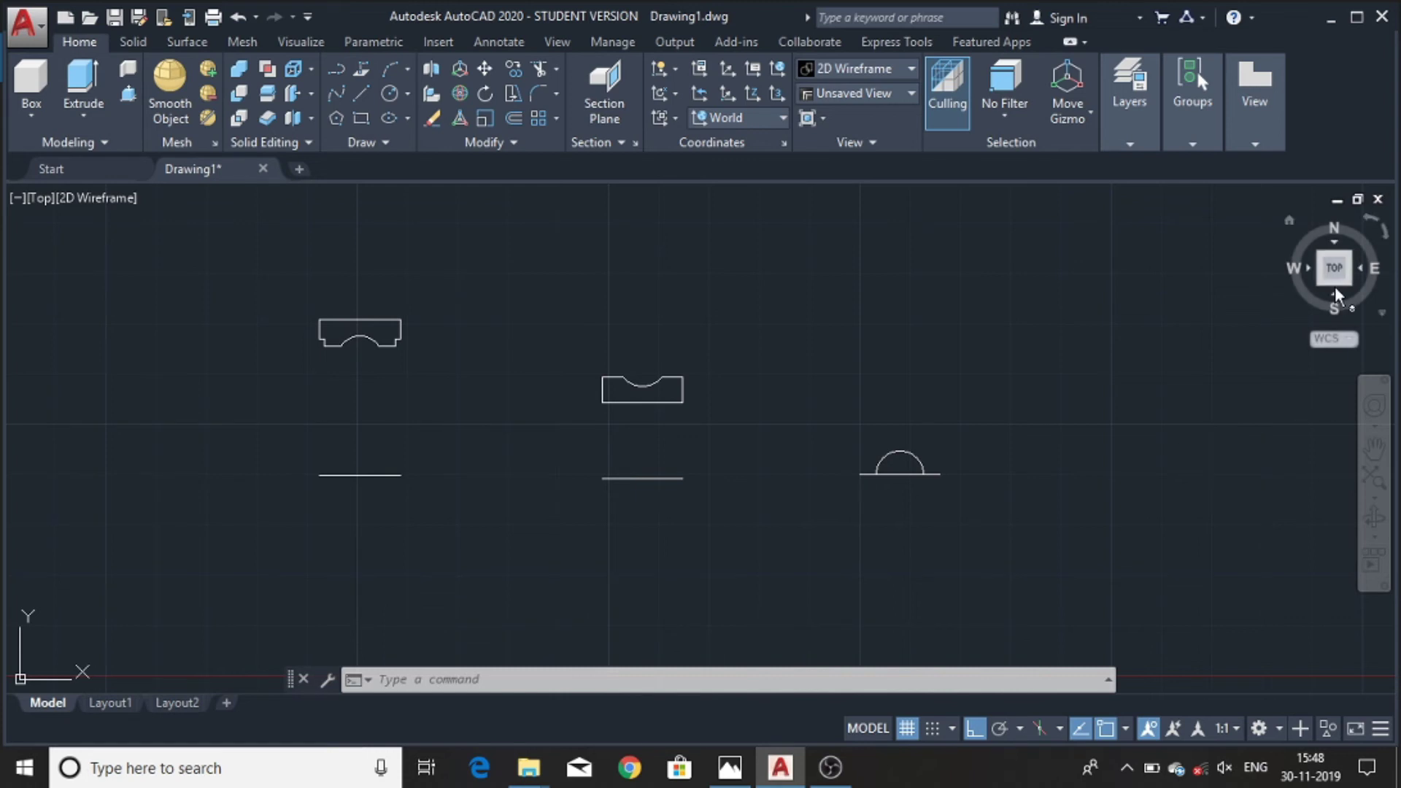
- Switch to the SE Isometric view and start the REVOLVE command
left_click(1350, 281)
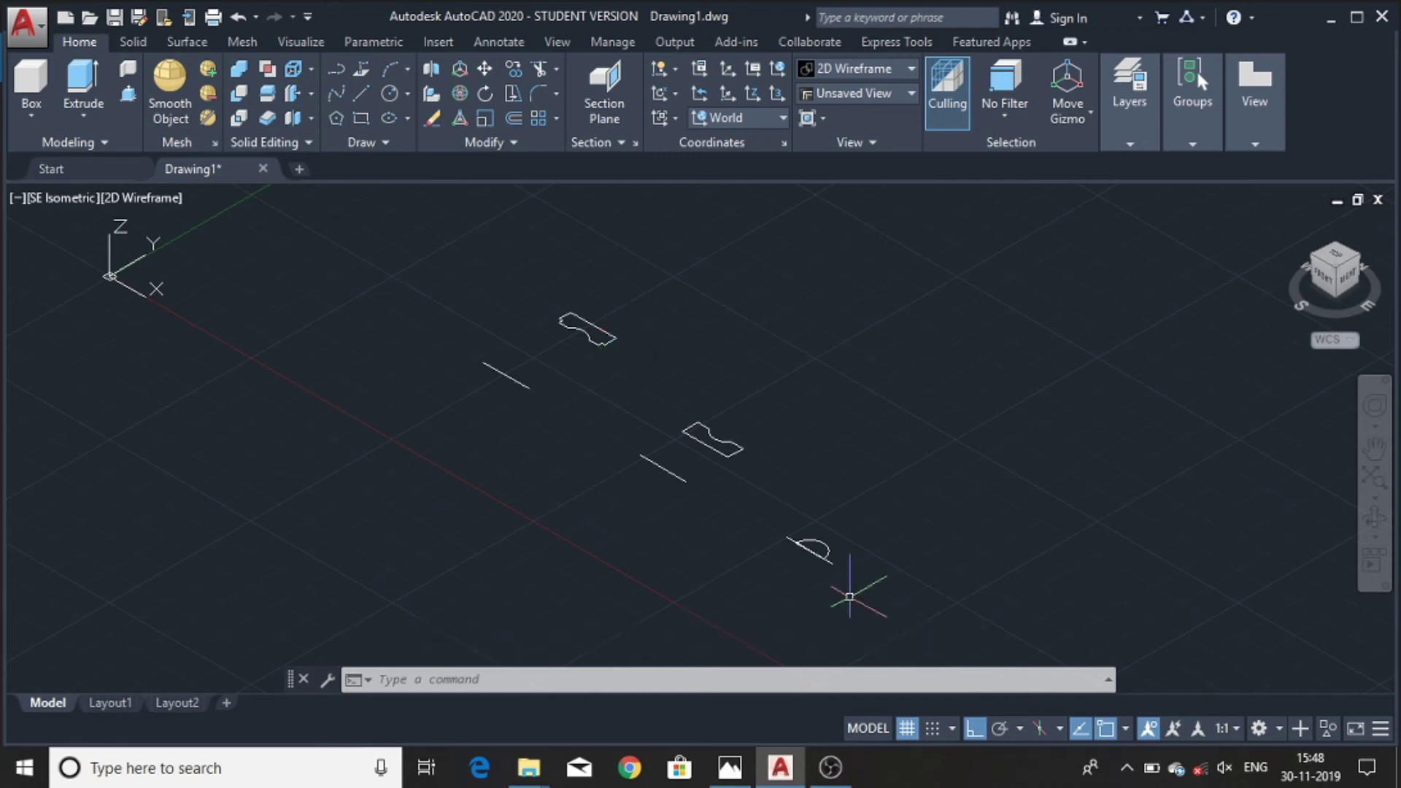
type("RE")
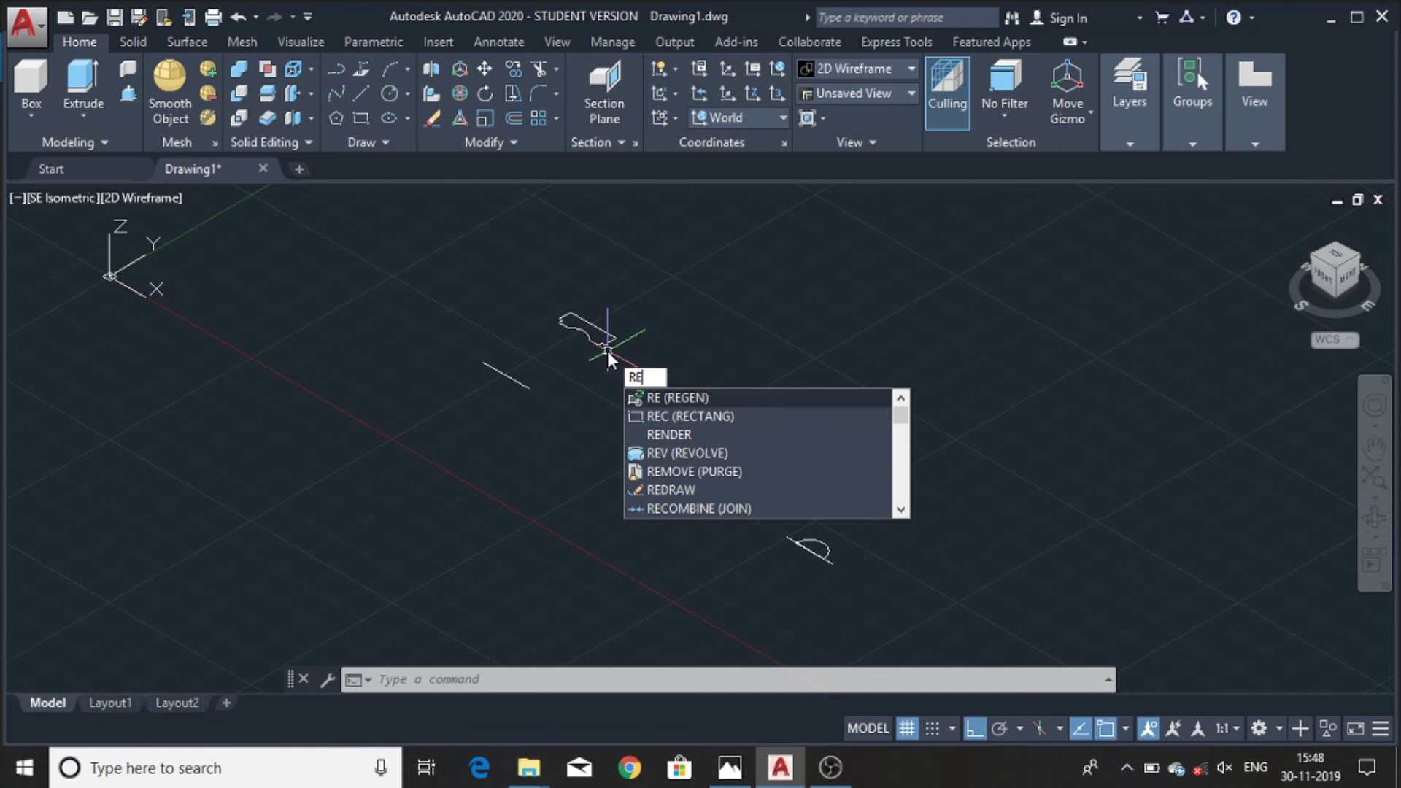
type("VCLOUD")
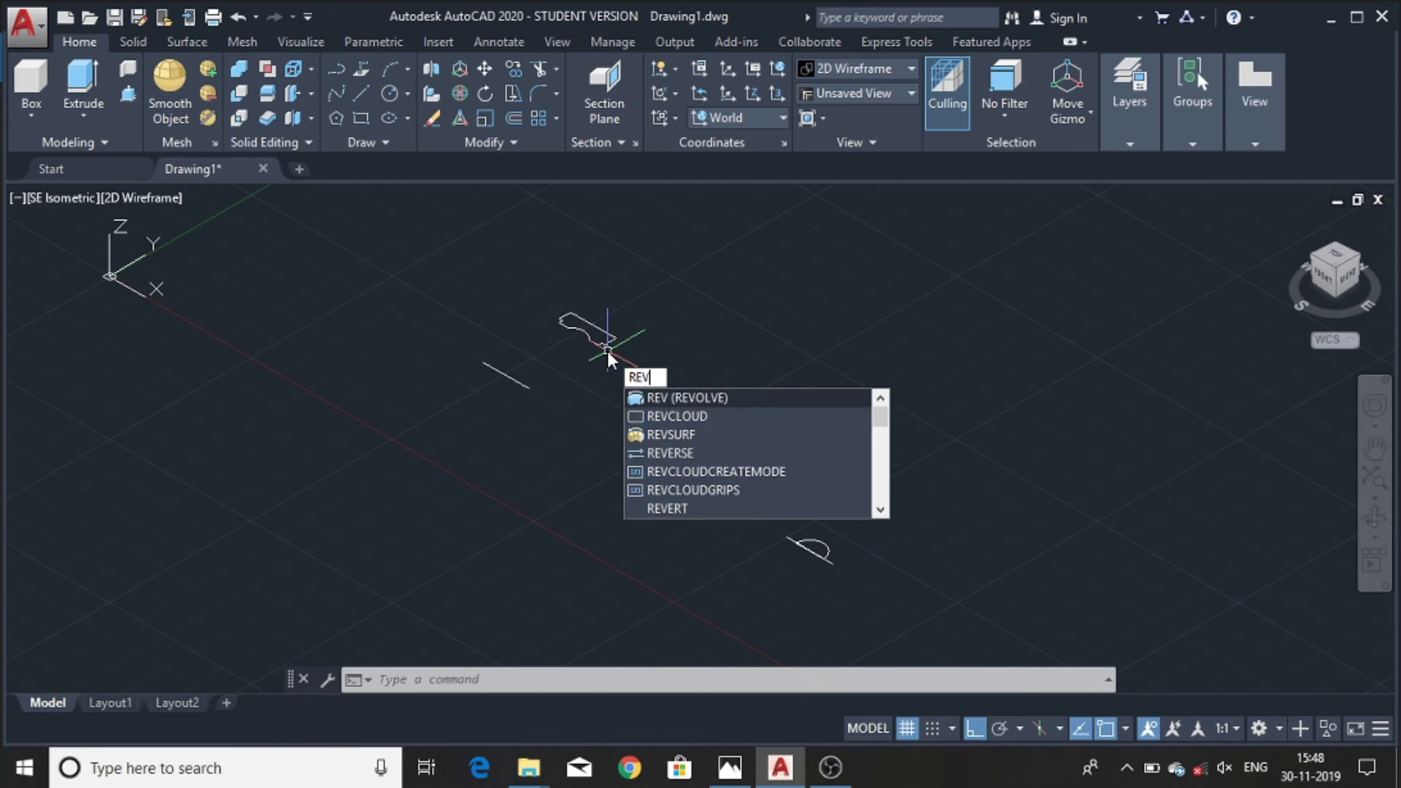
key("Down")
key("Escape")
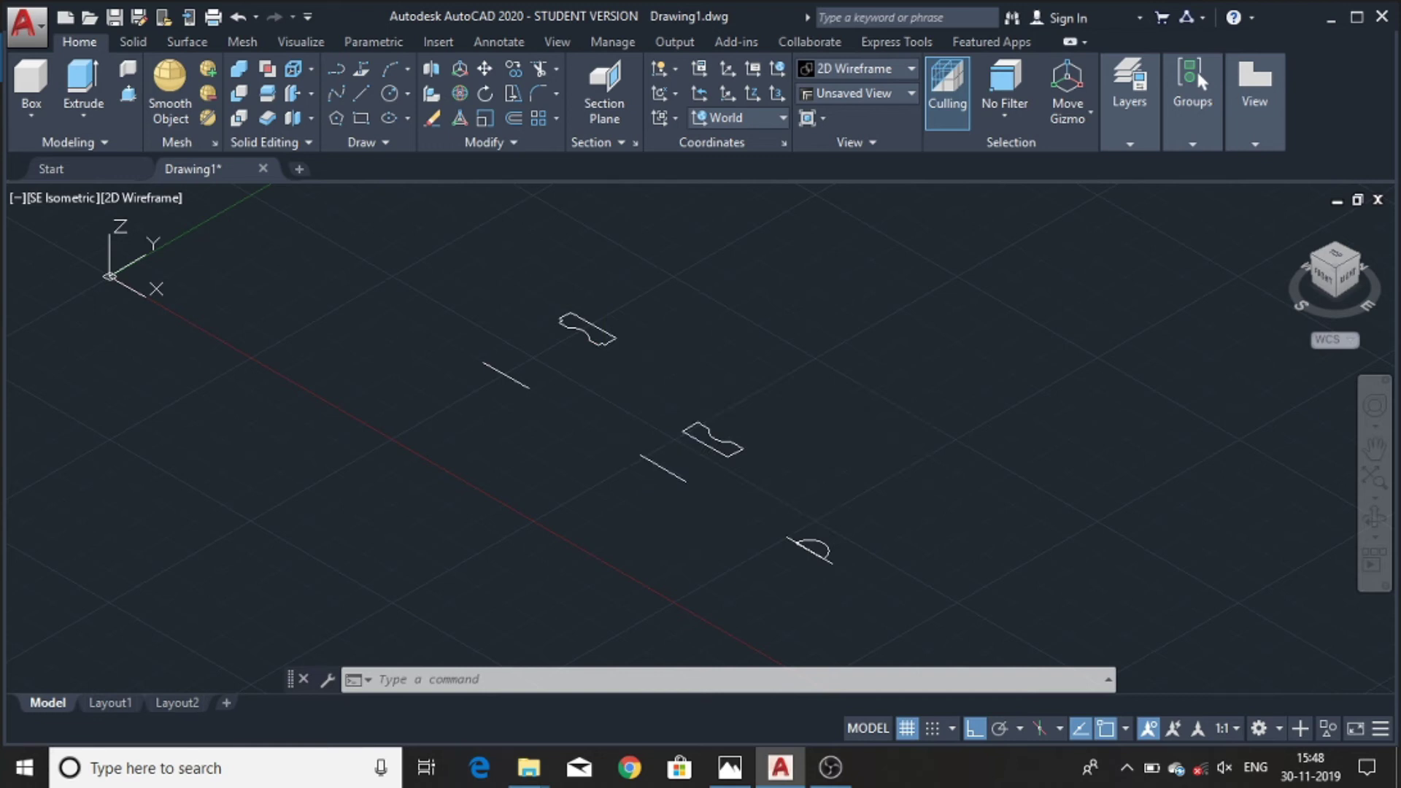
type("rev")
key("Return")
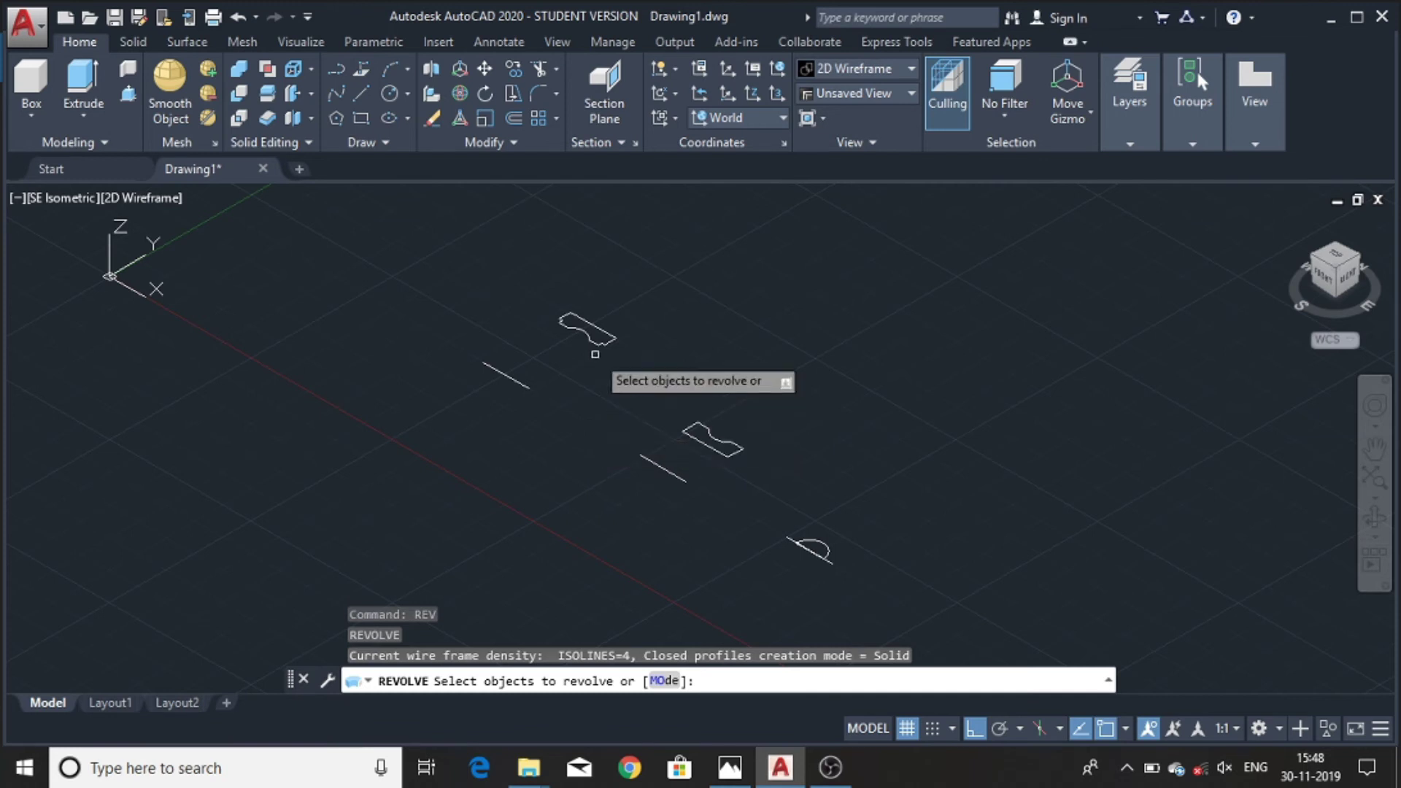
- Revolve the upper grooved profile 360° about the line below it into the outer ring
left_click(595, 341)
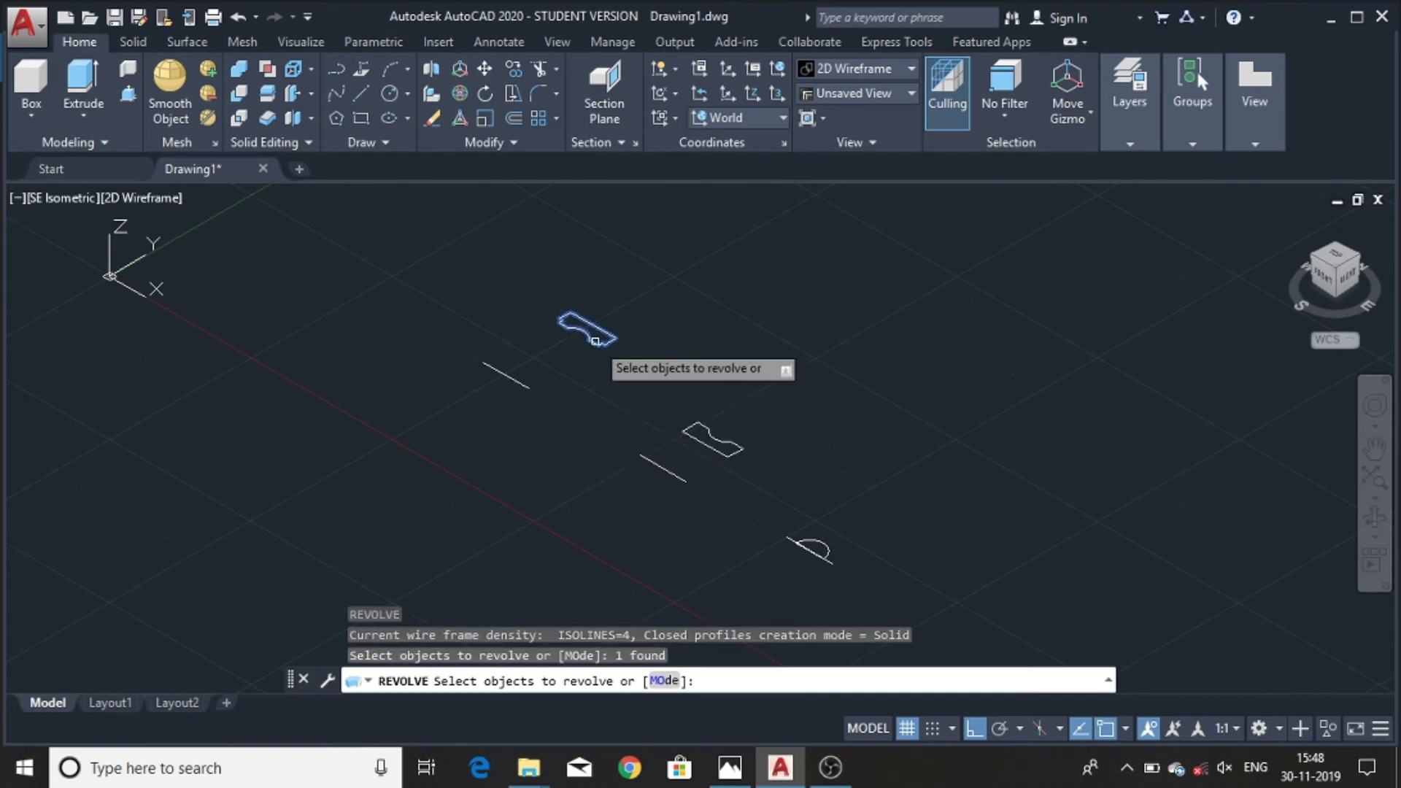
key("Return")
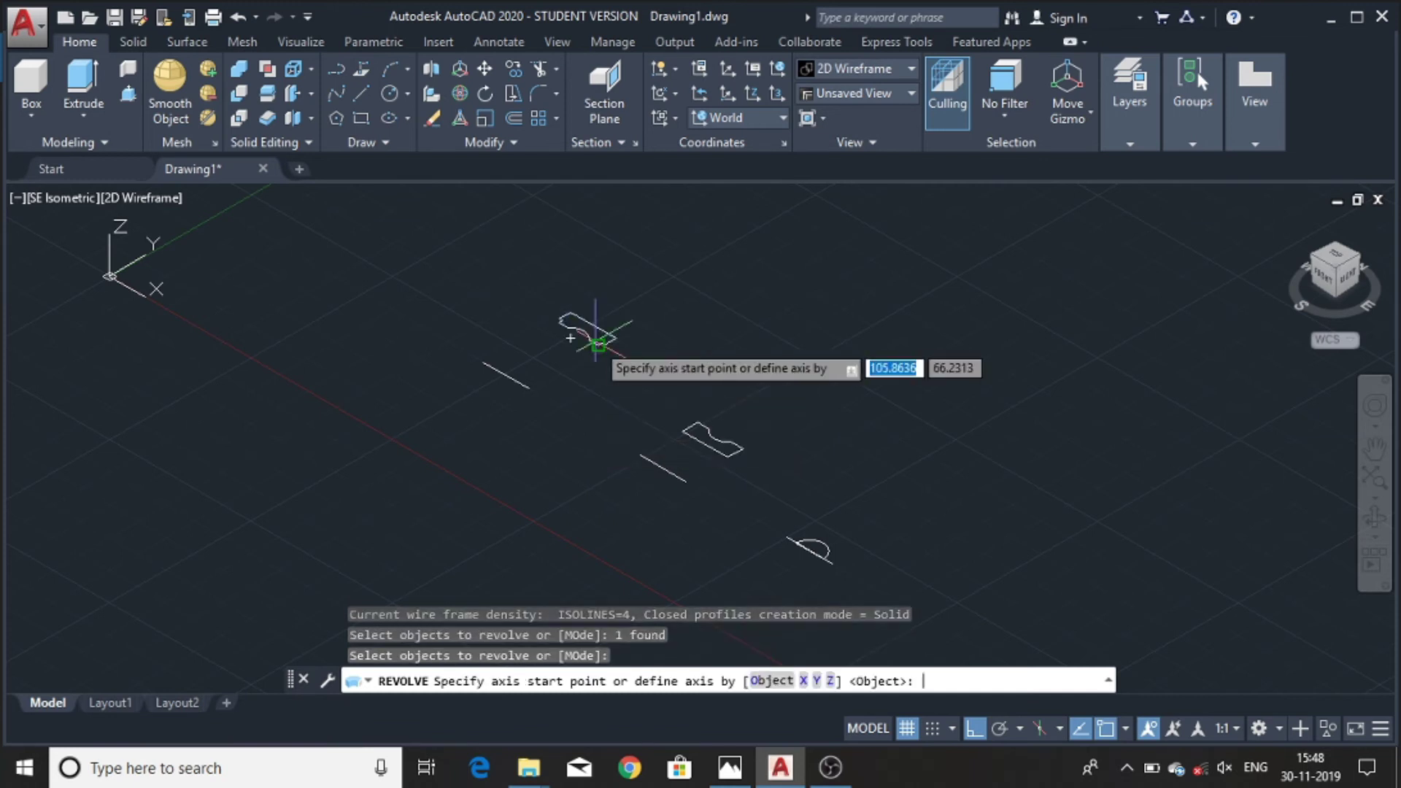
left_click(483, 362)
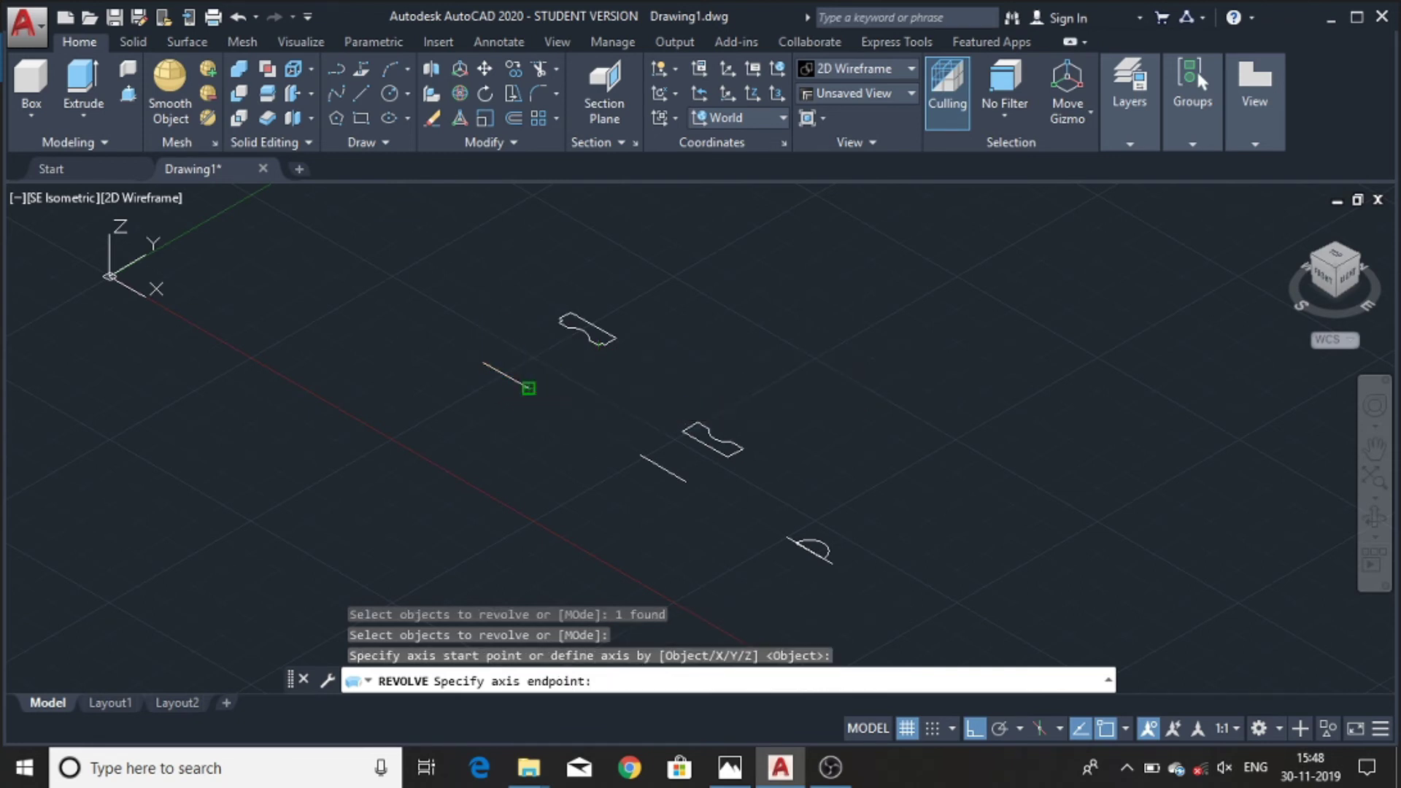
left_click(528, 388)
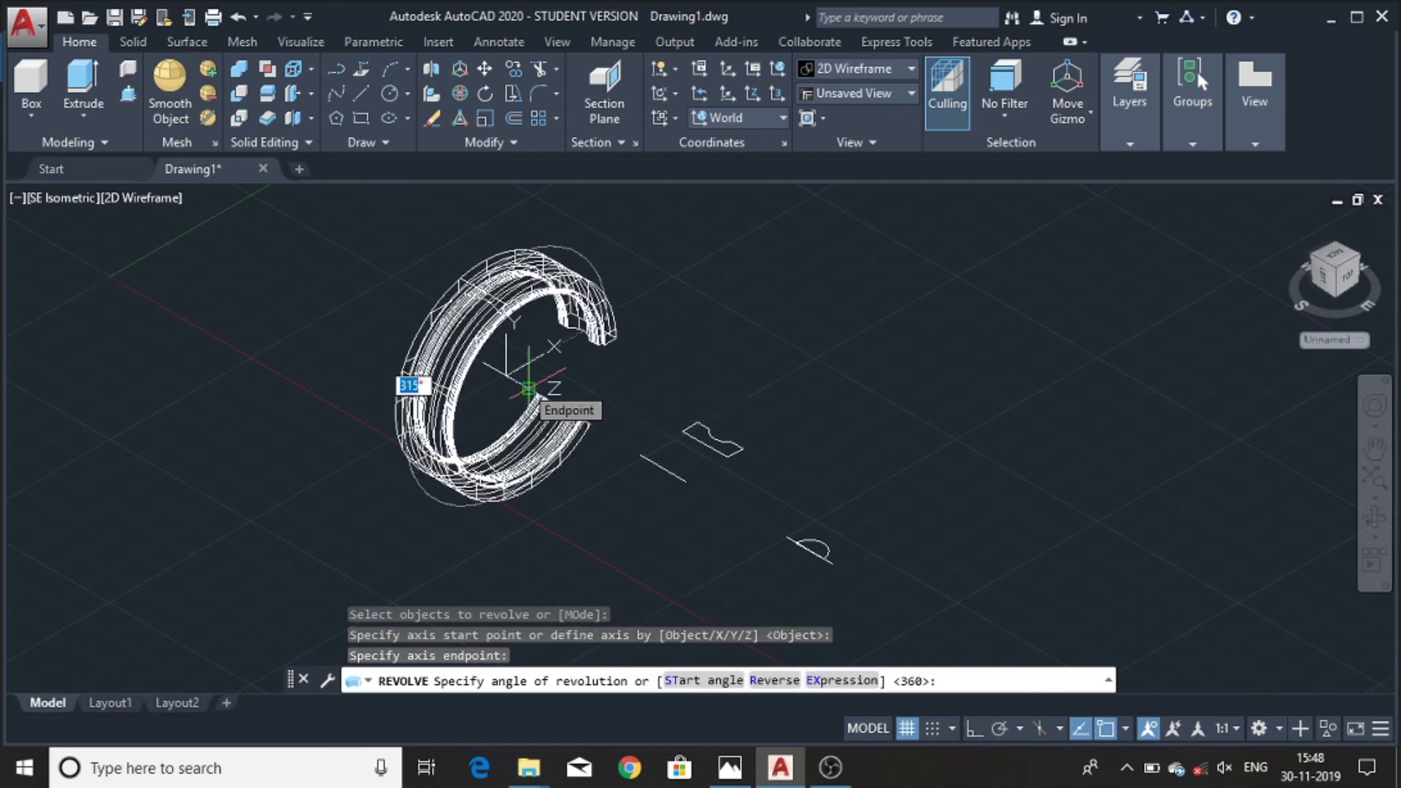
left_click(947, 681)
key("Return")
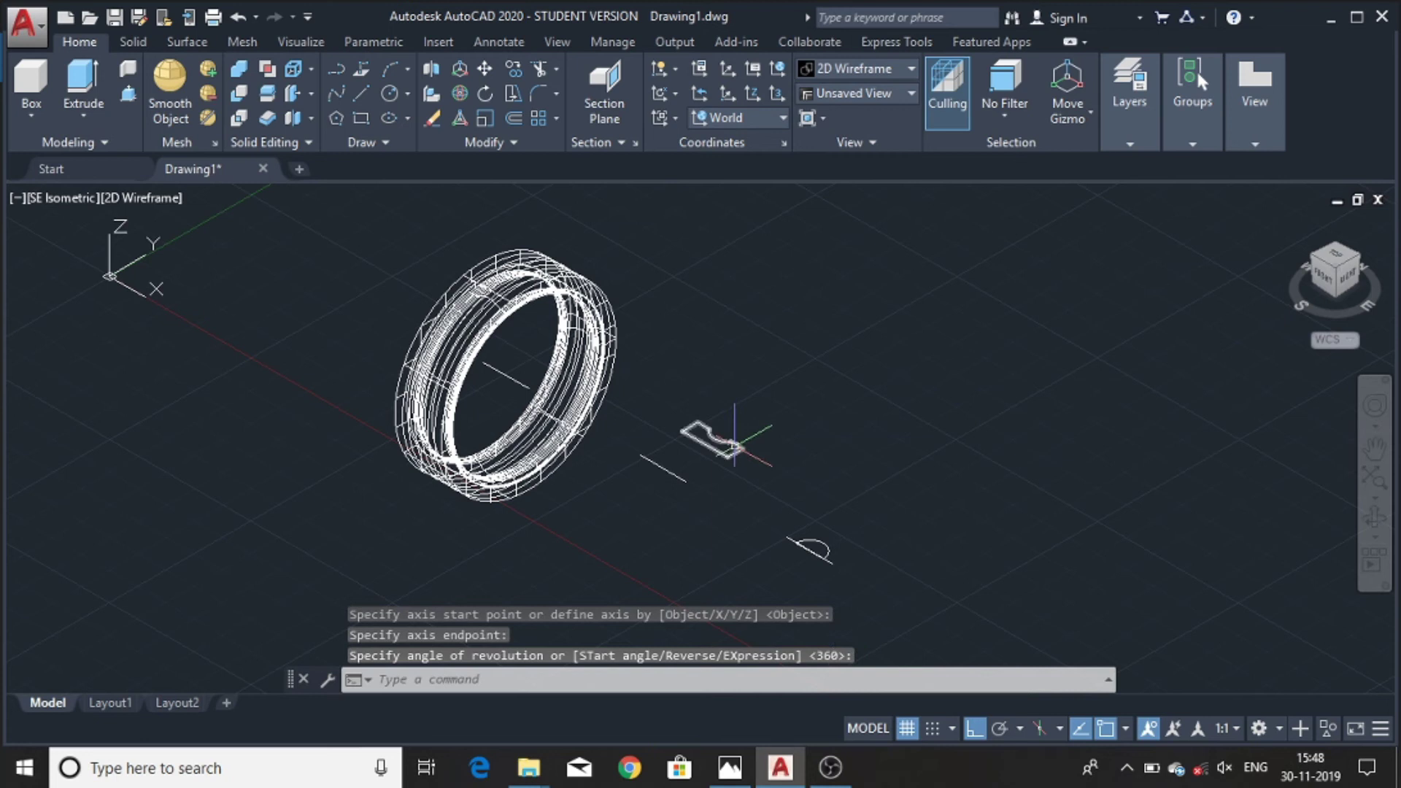
- Revolve the middle grooved profile 360° about its axis line into the inner ring
type("REVOLVE")
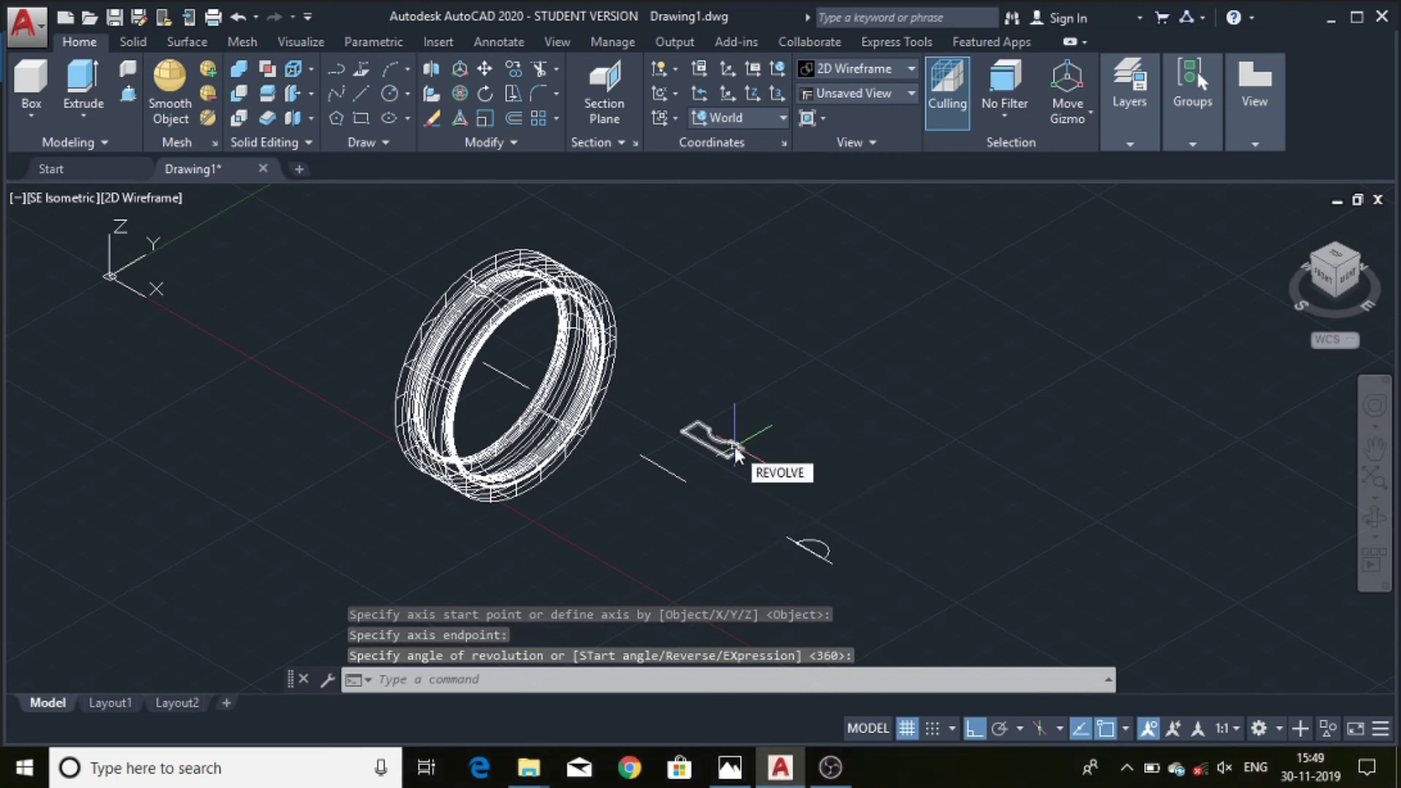
key("Return")
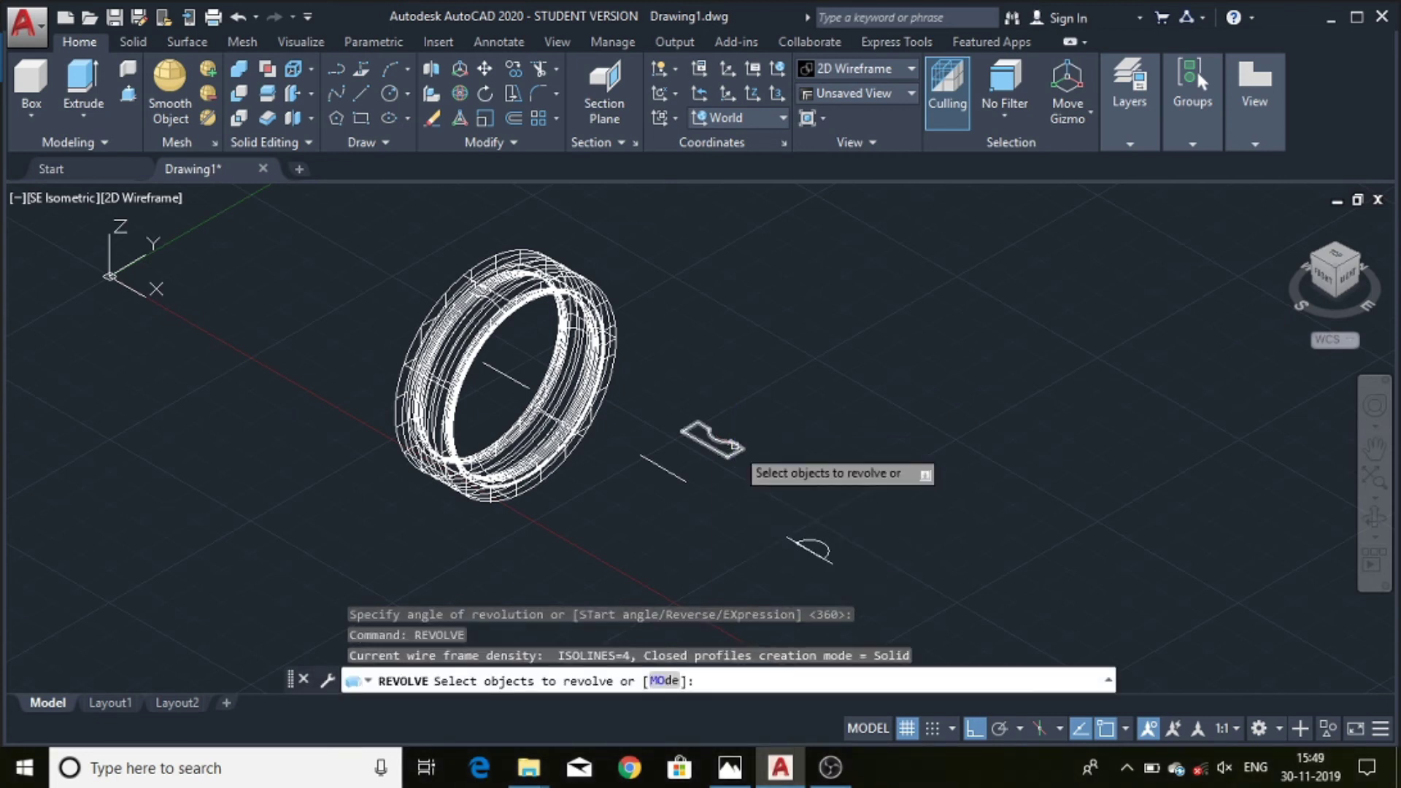
left_click(737, 451)
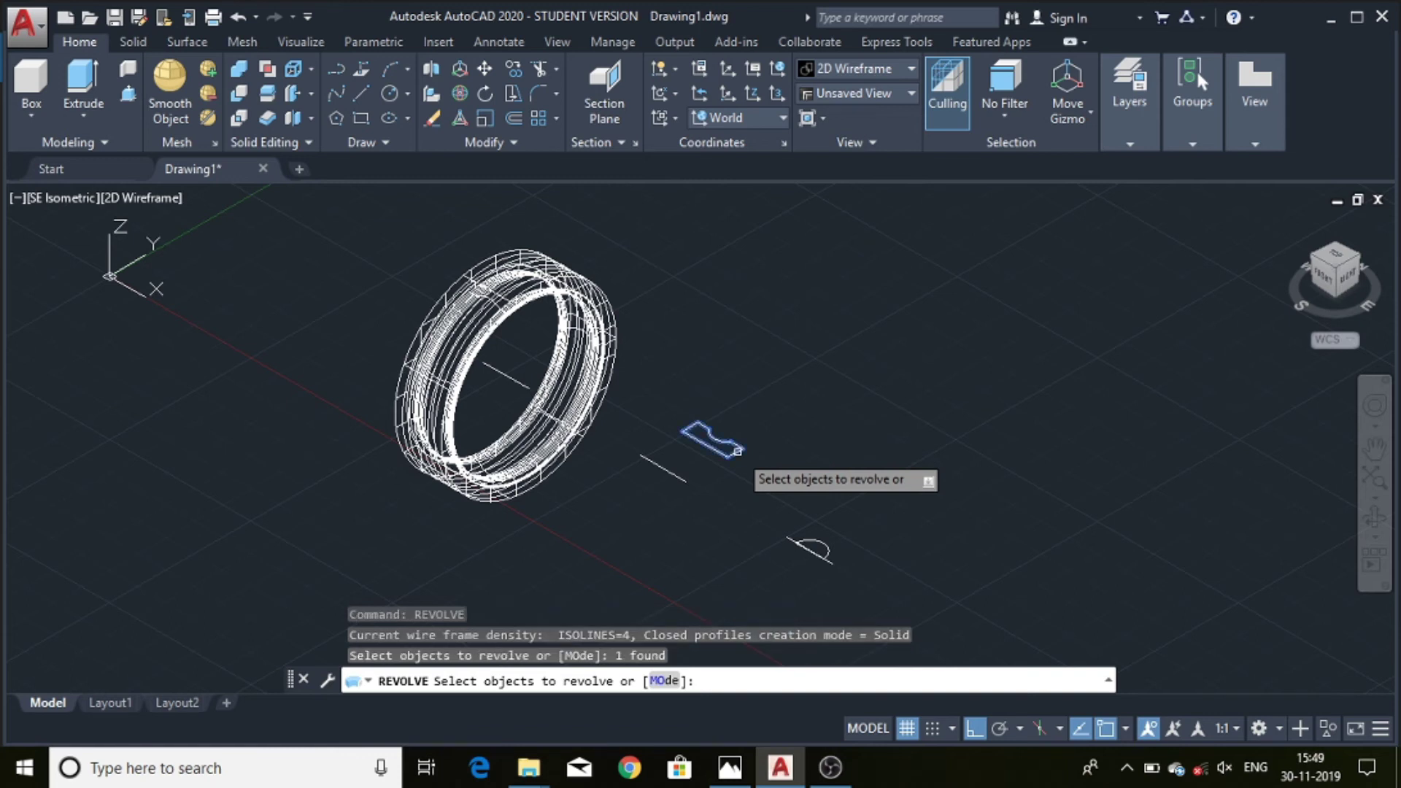
key("Return")
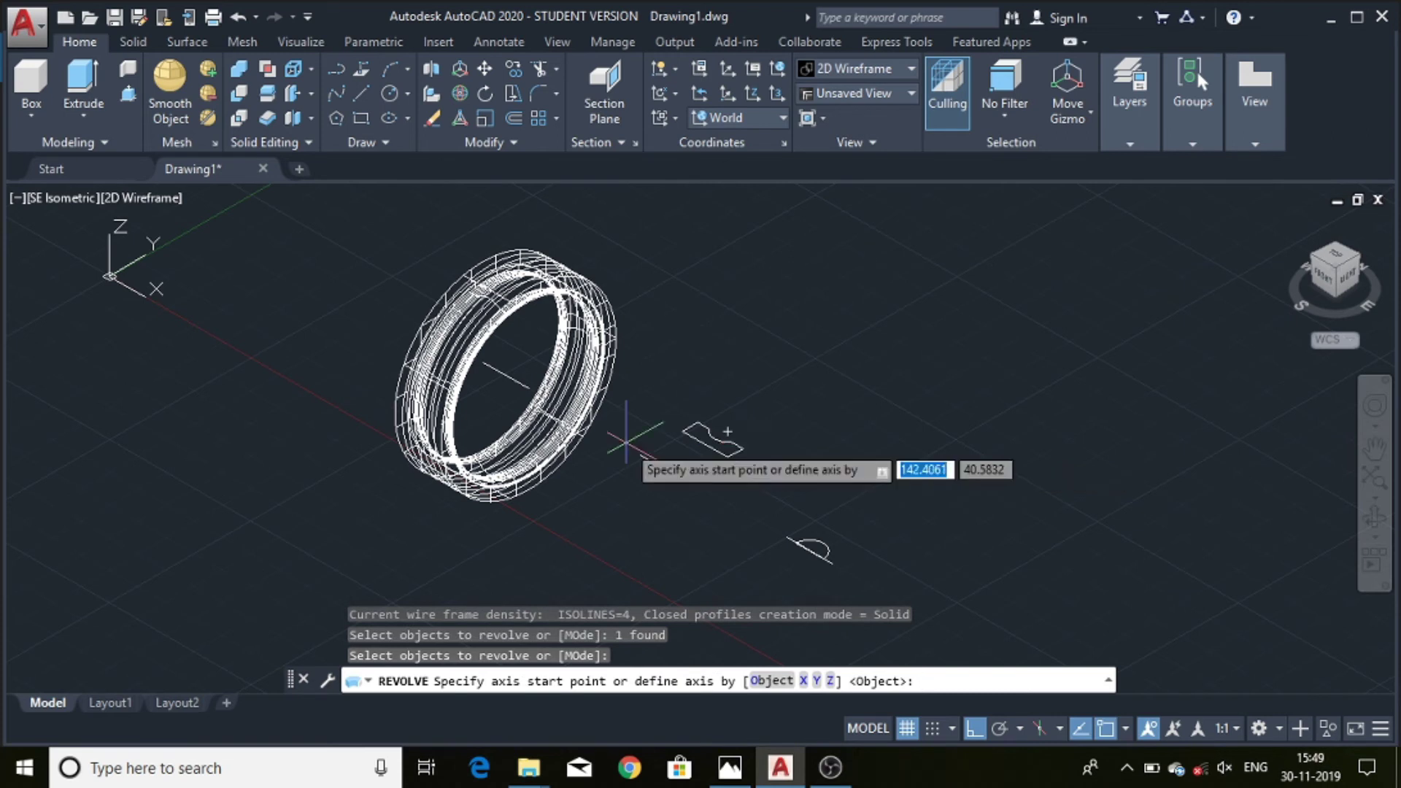
left_click(685, 482)
left_click(685, 481)
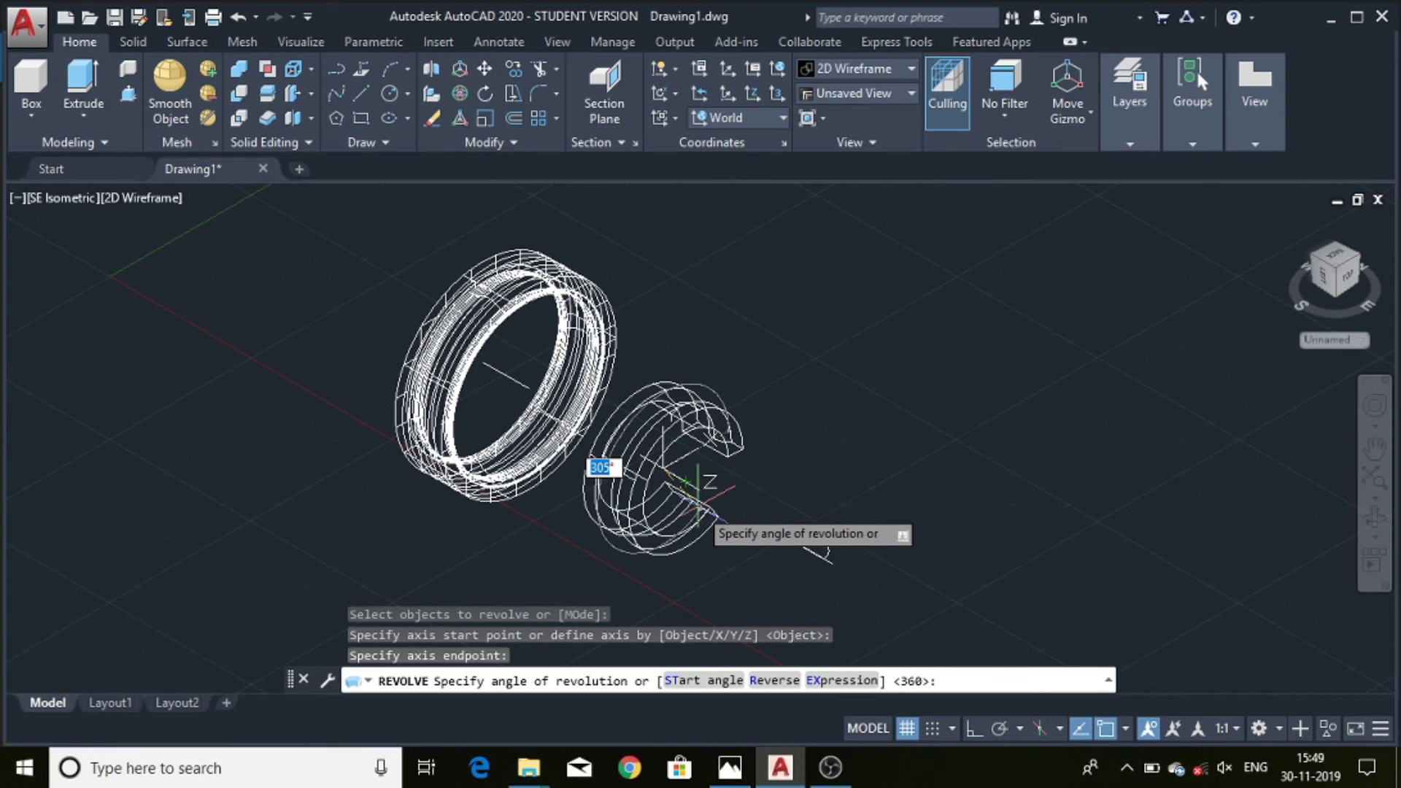
key("Return")
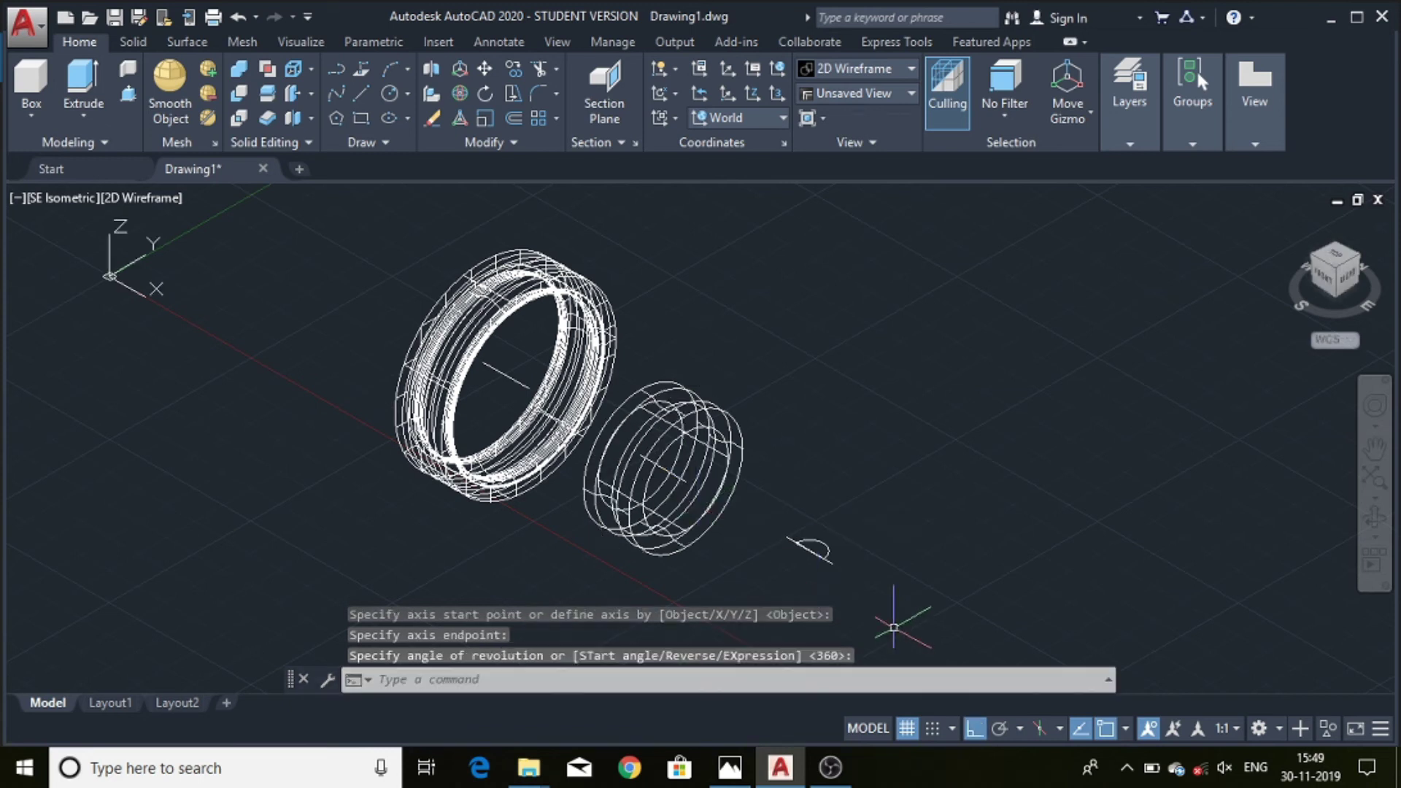
key("Up")
key("Return")
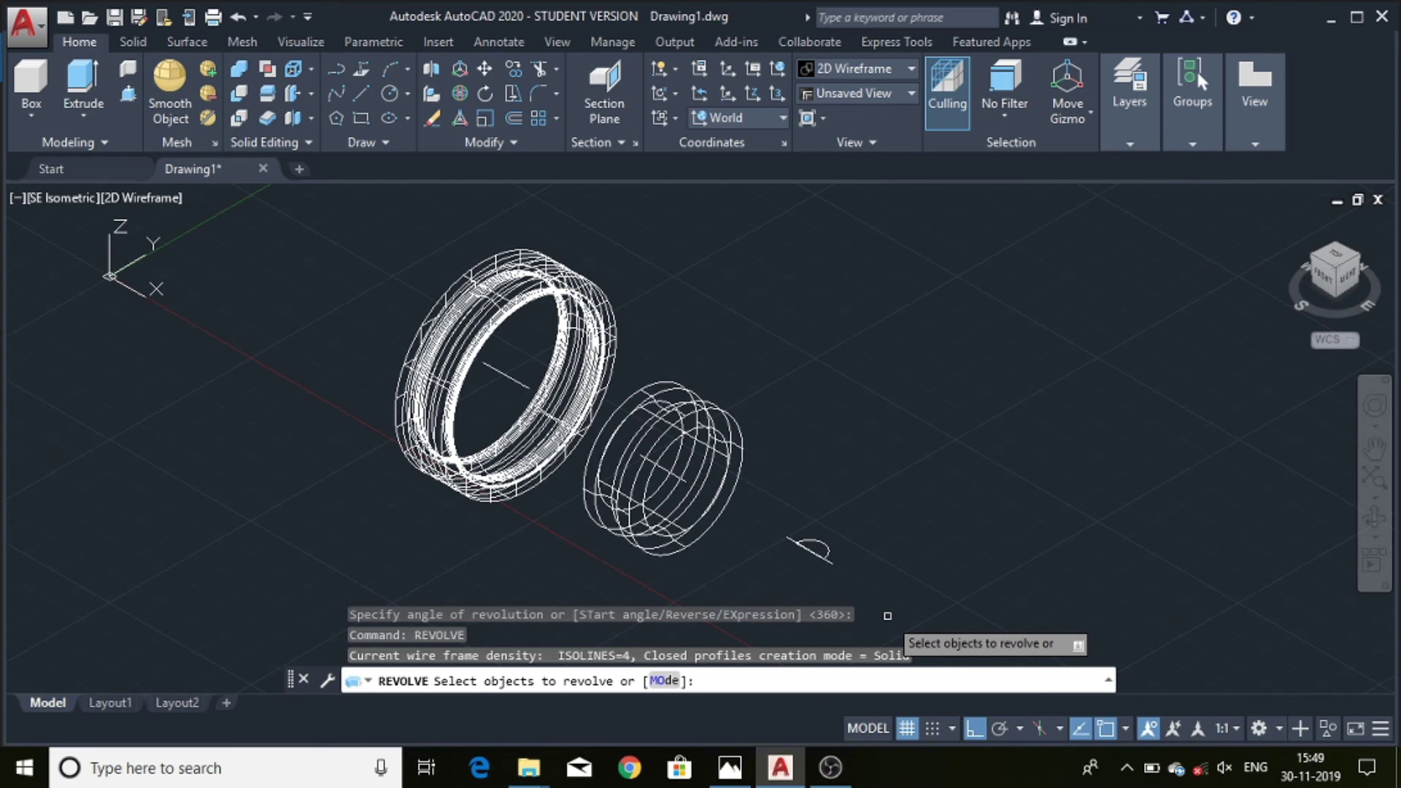
- Revolve the semicircle 360° about its base line to form a solid ball
left_click(822, 541)
key("Return")
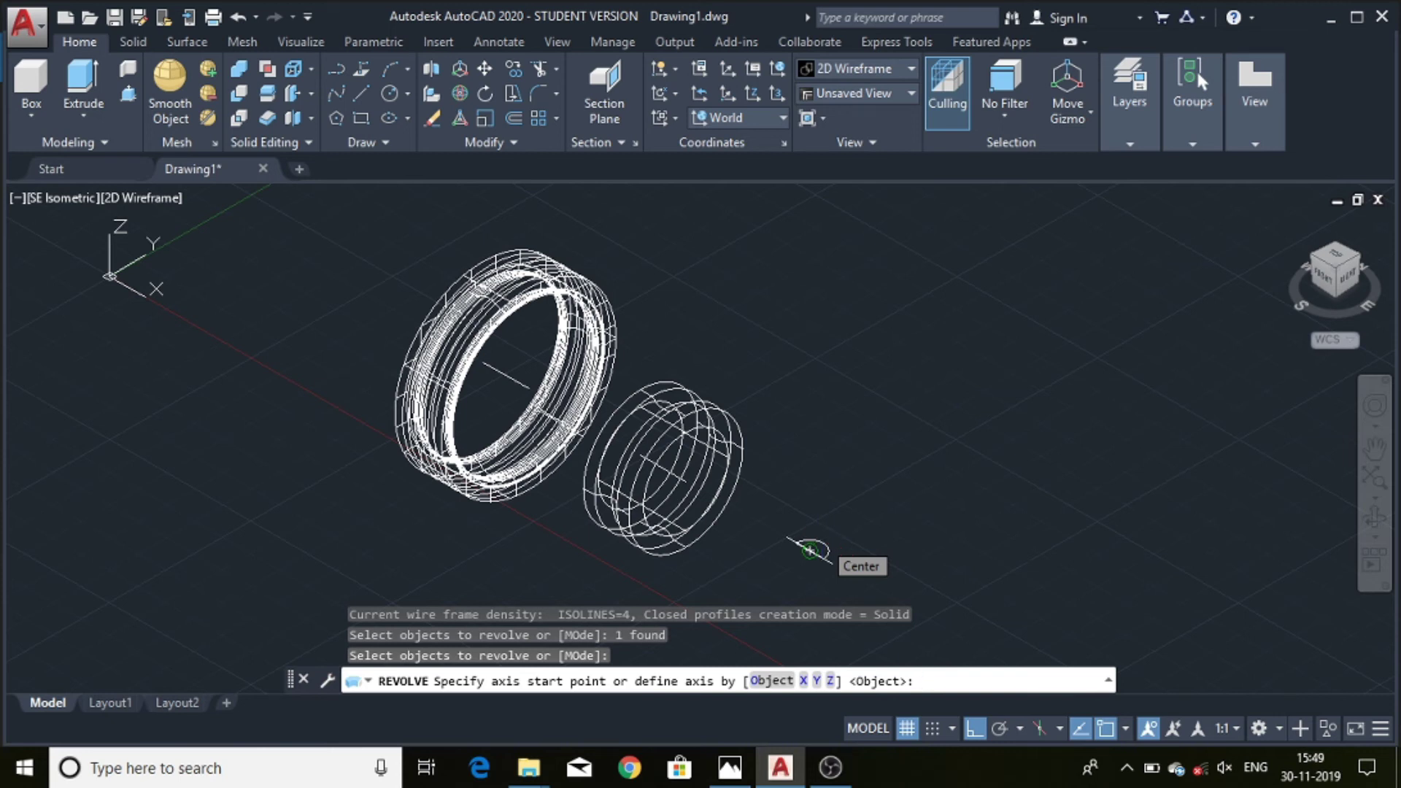
left_click(809, 549)
left_click(909, 605)
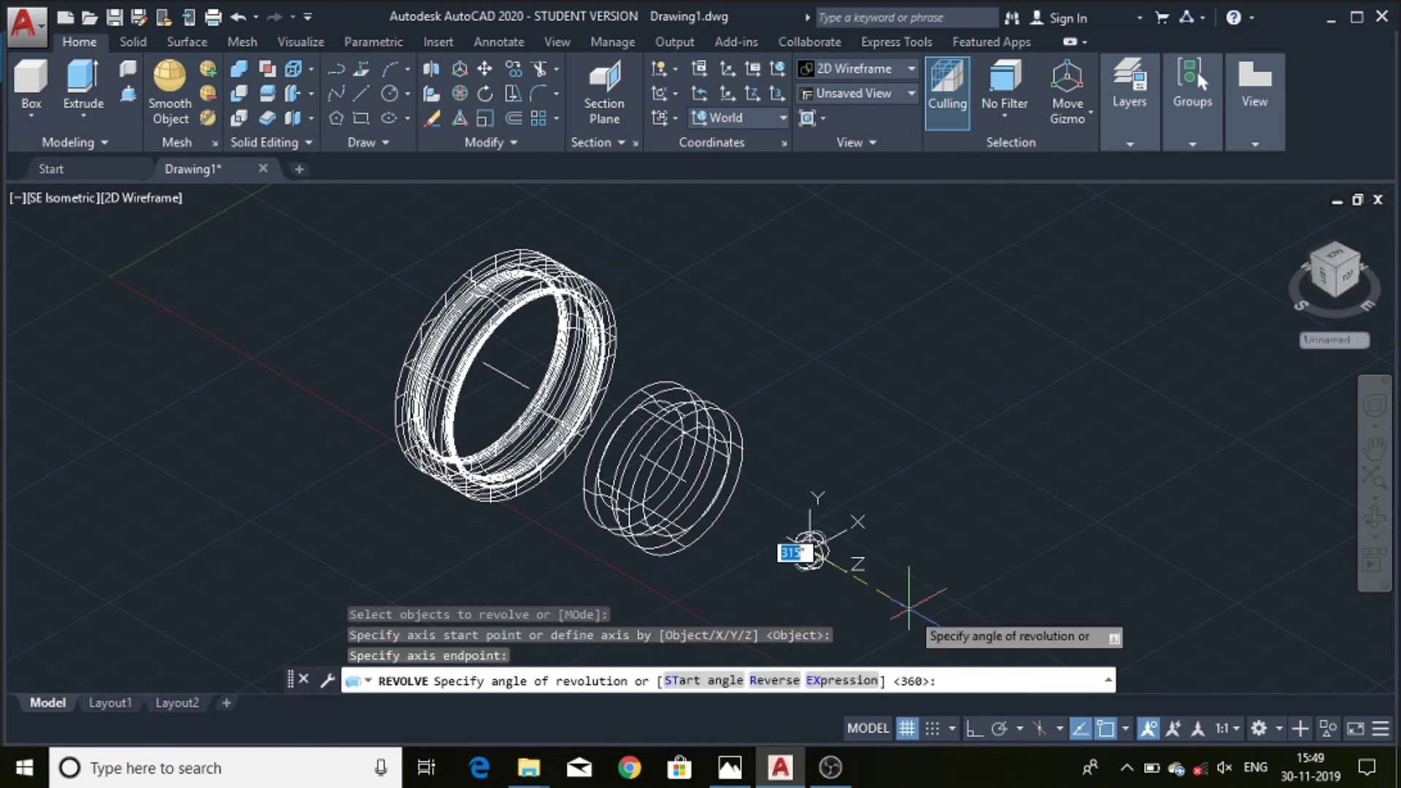
key("Return")
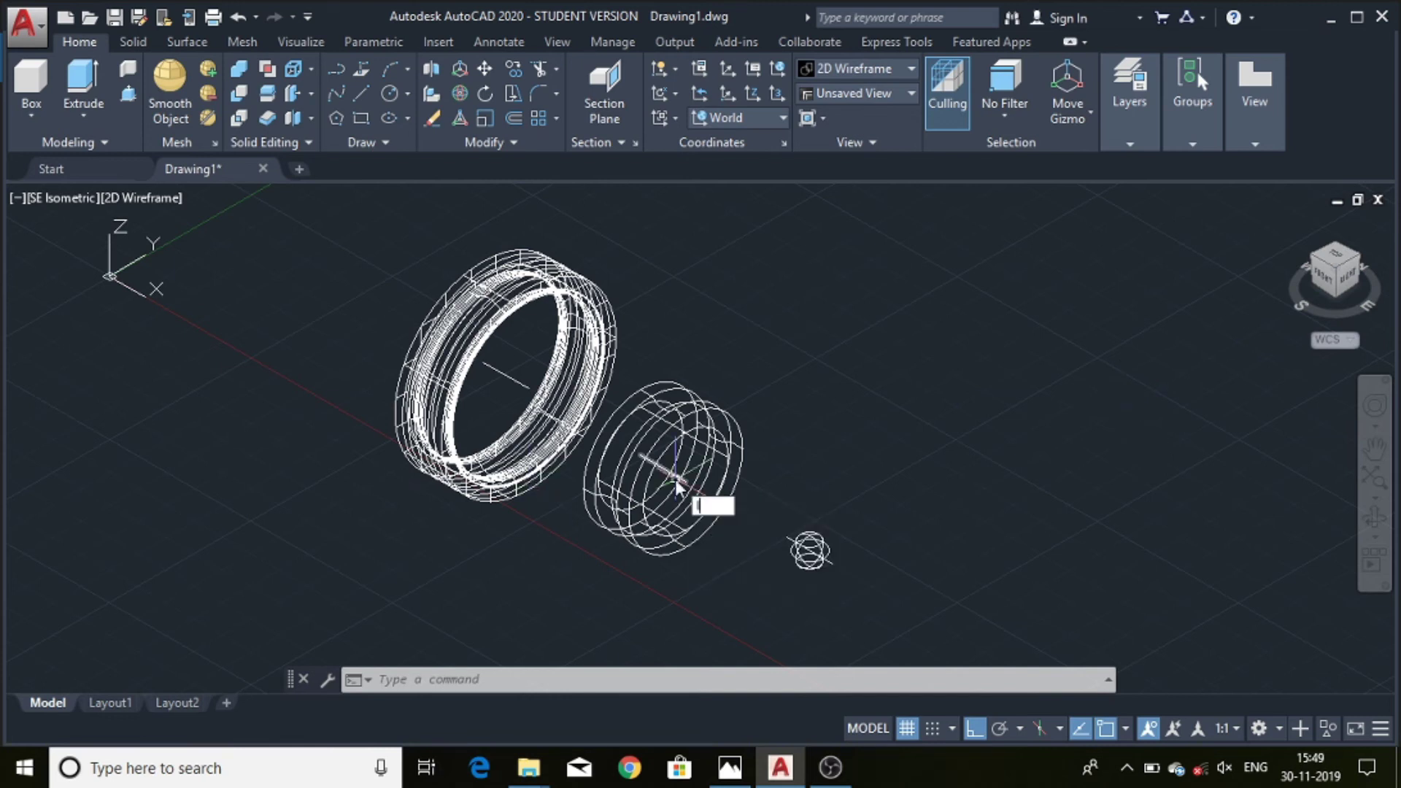
- Draw a 23.015-long line upward along Z from the inner ring axis line's midpoint
type("l")
key("Return")
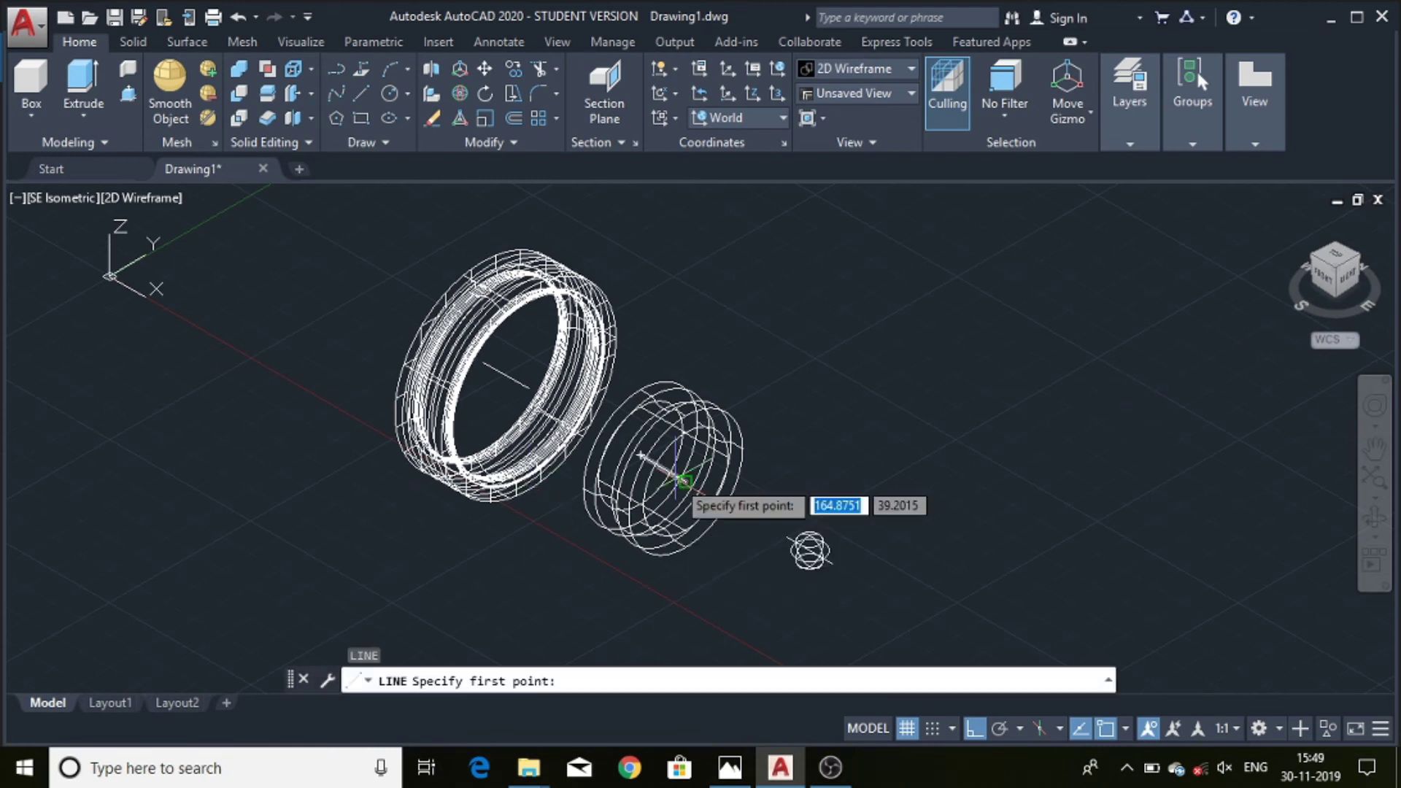
right_click(640, 455, "shift")
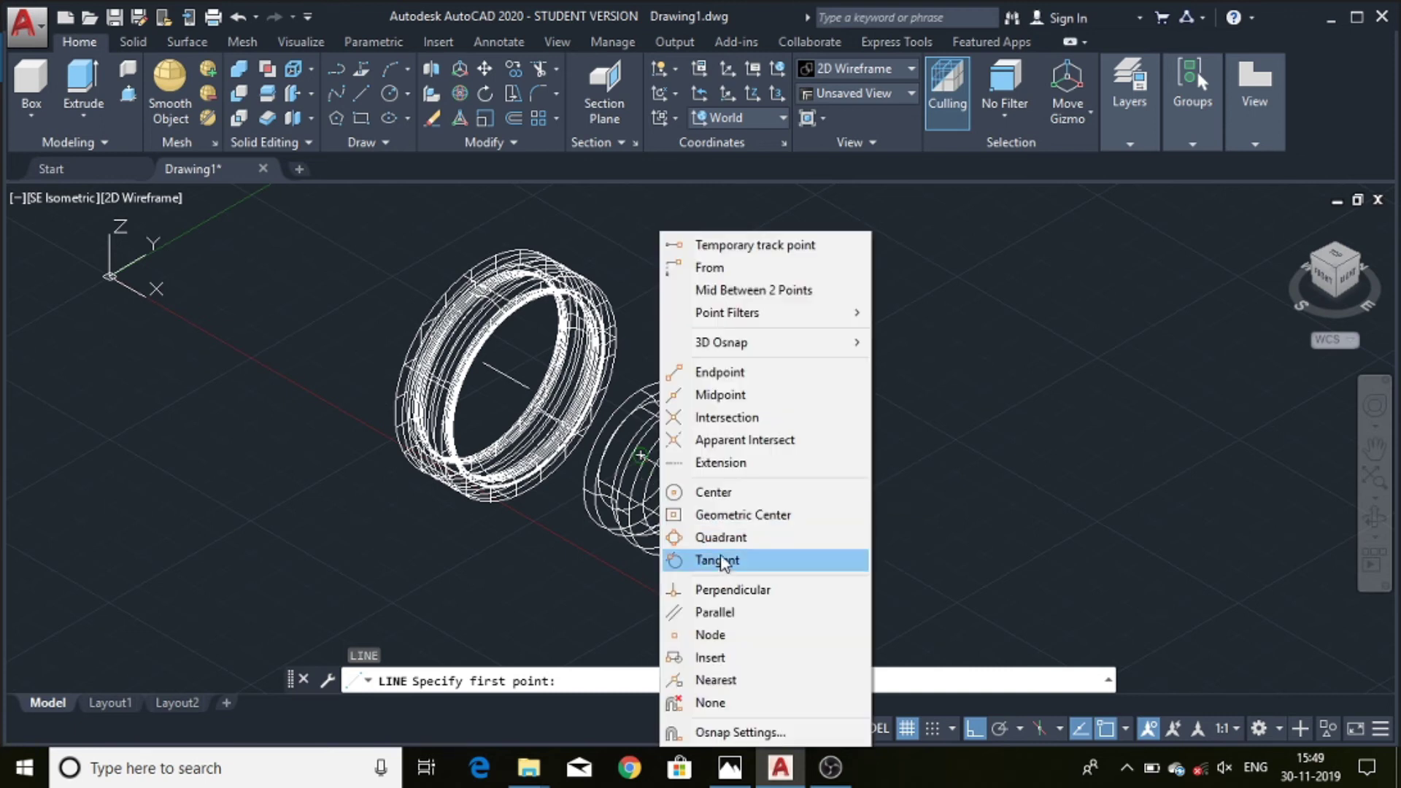
left_click(719, 395)
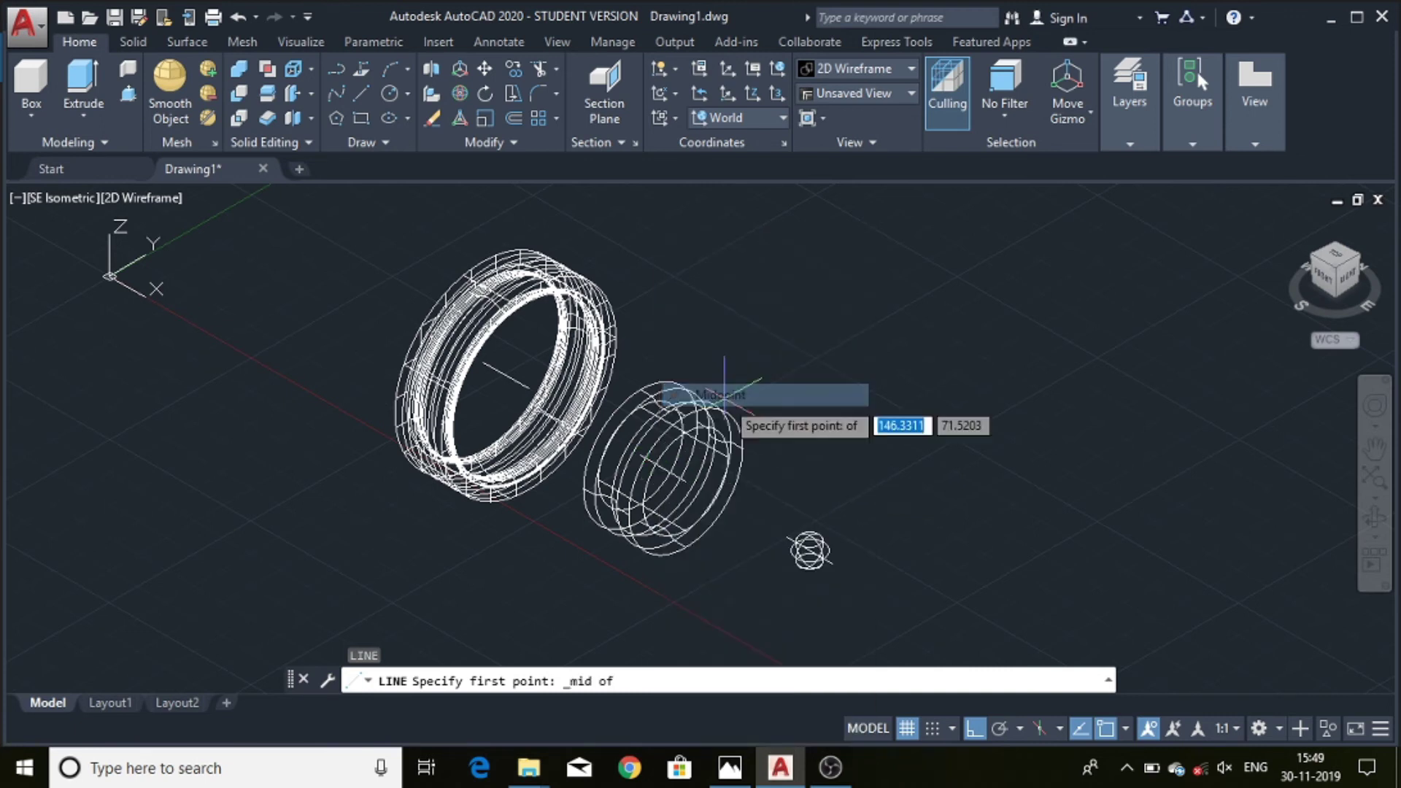
left_click(663, 469)
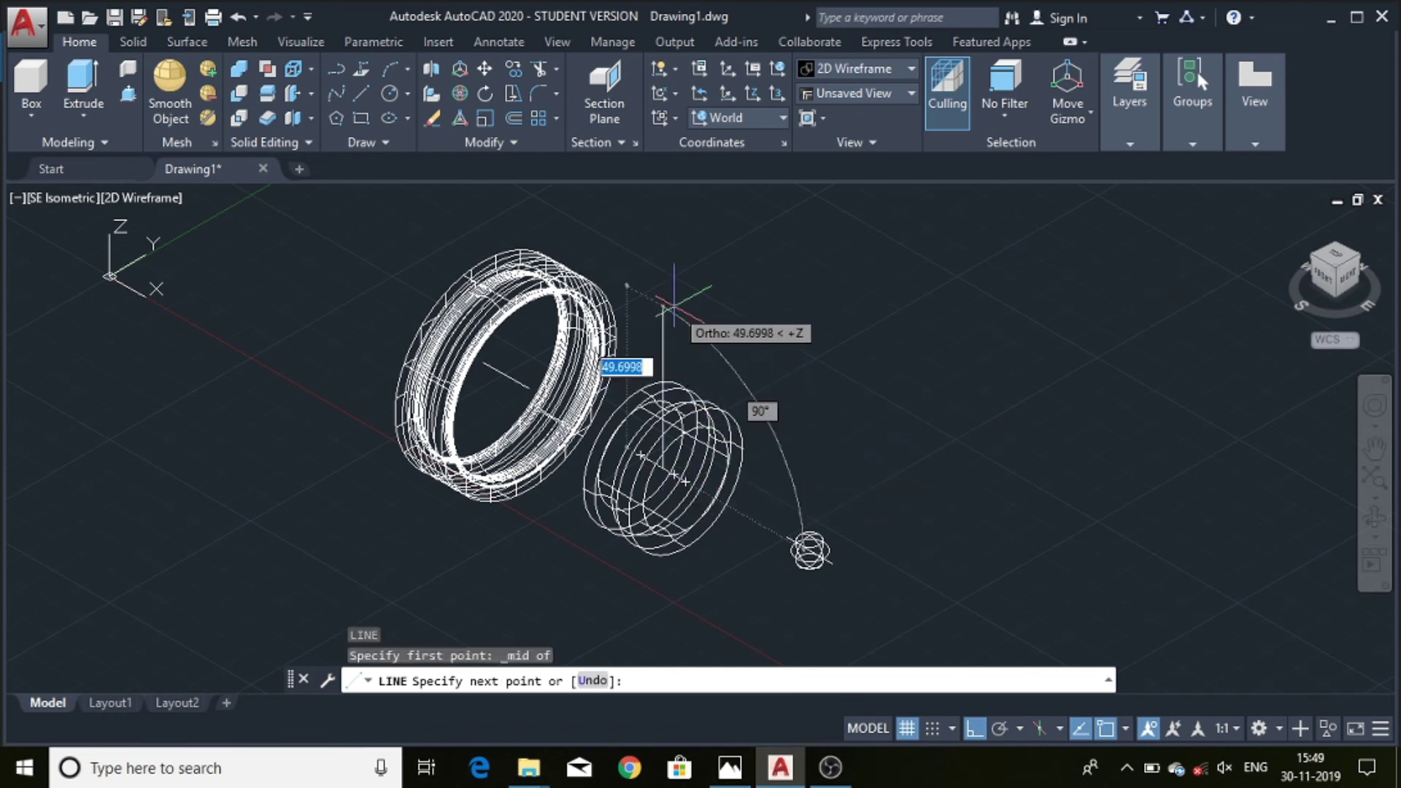
key("BackSpace")
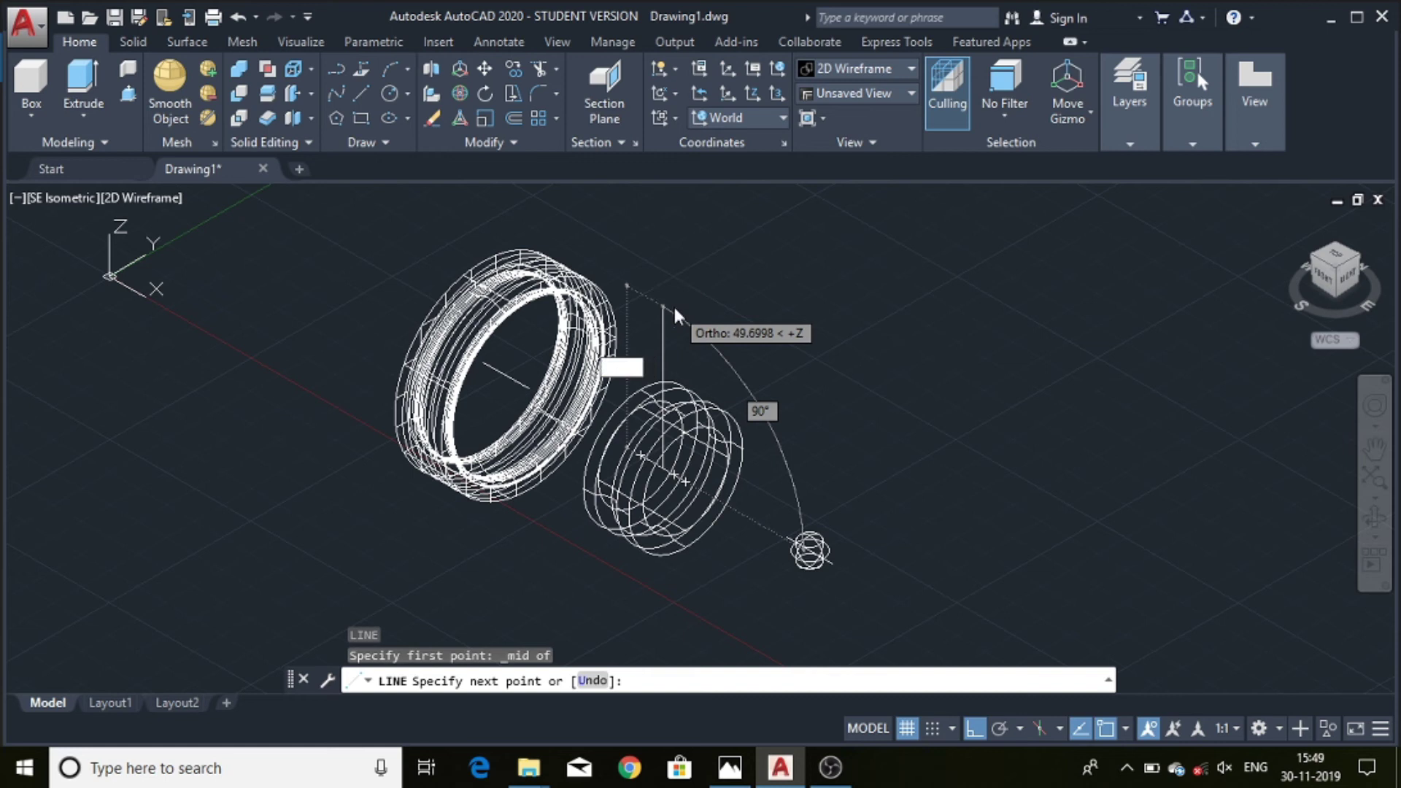
type("23.")
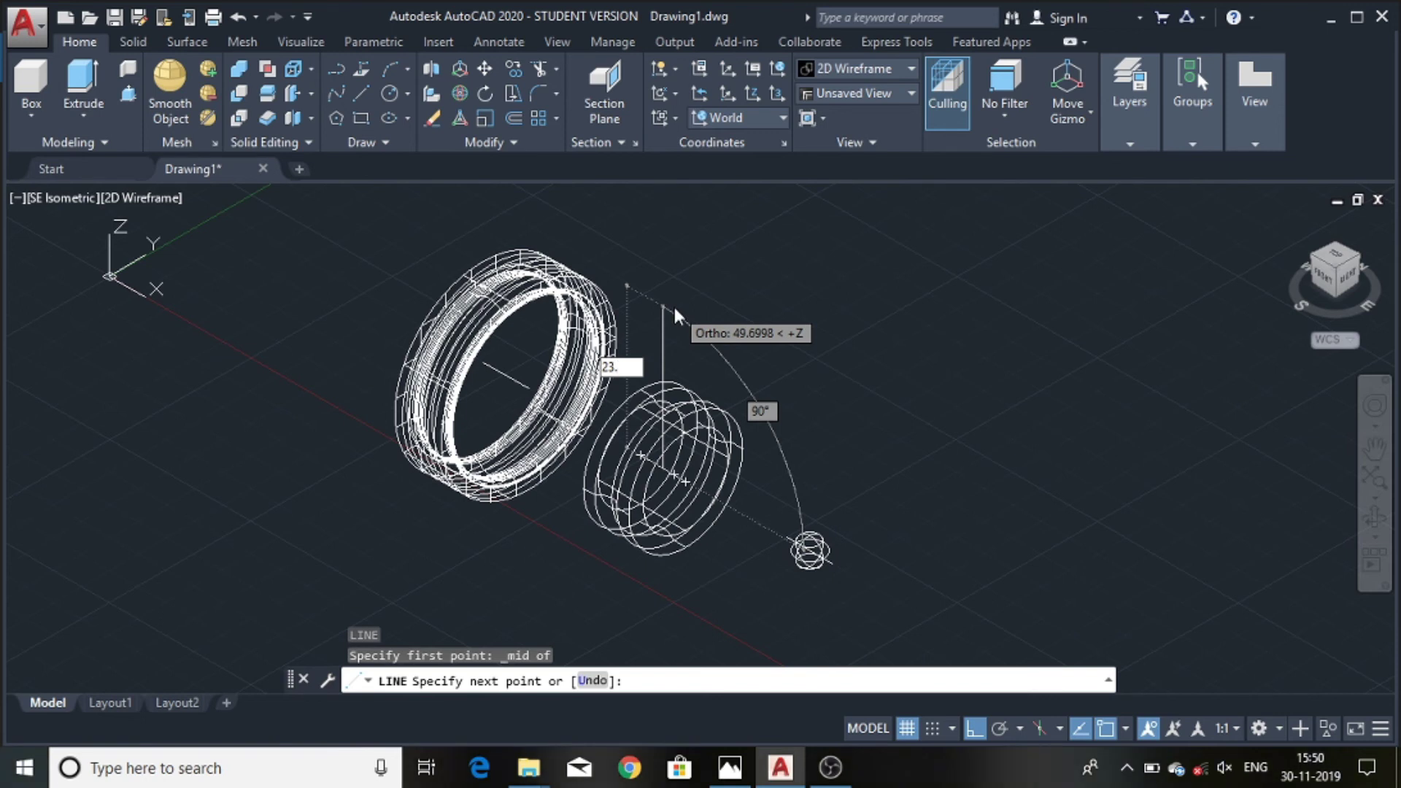
type("015")
key("Return")
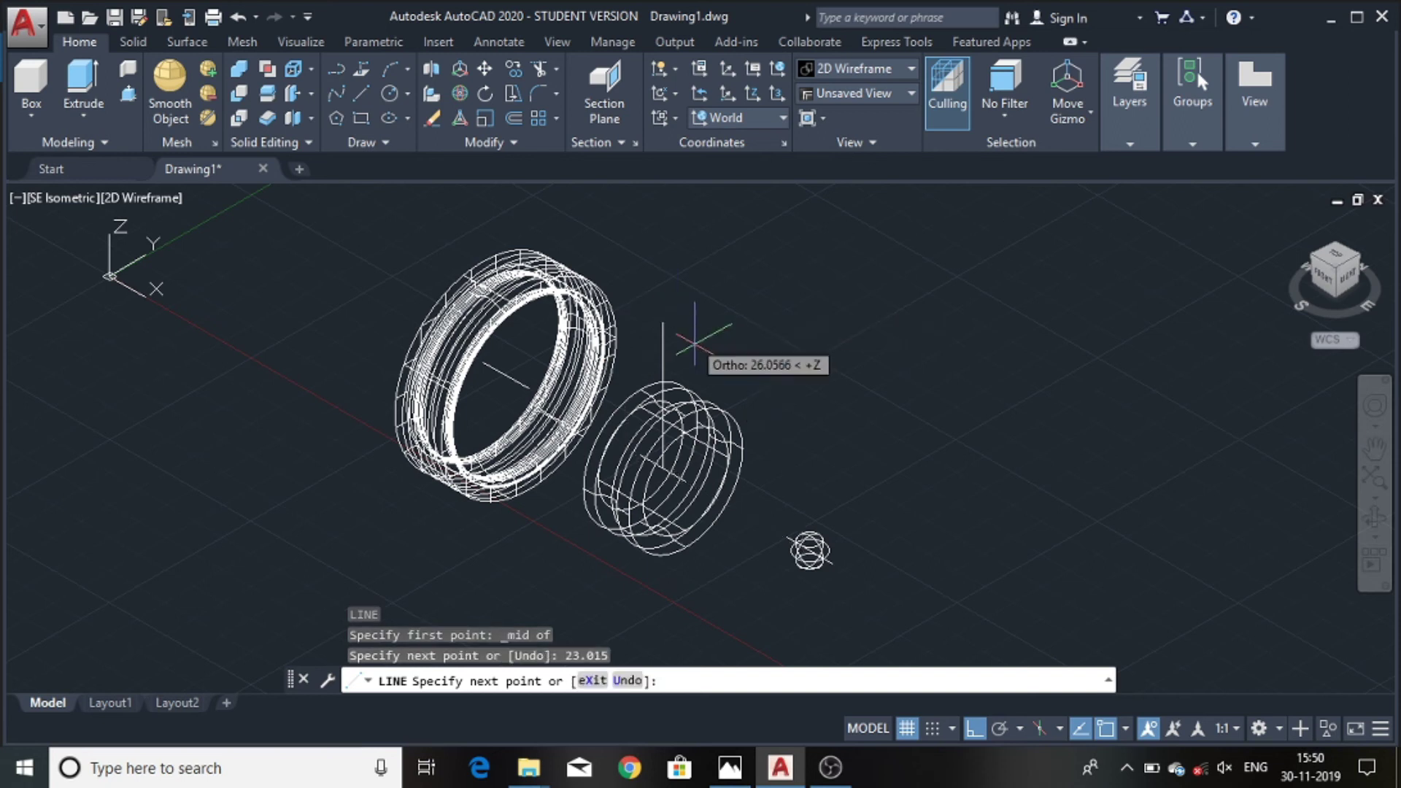
key("Escape")
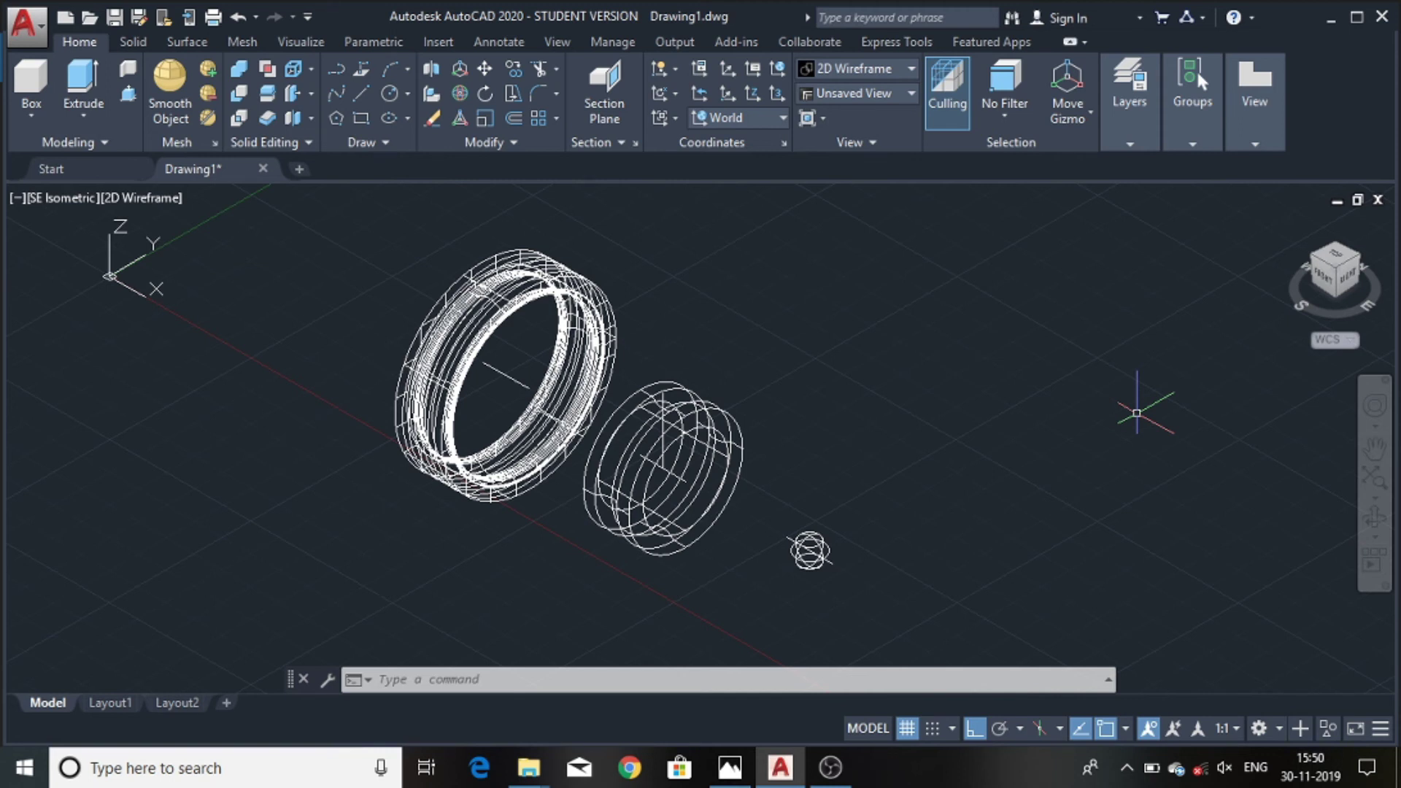
- Apply the Realistic visual style via SHADEMODE, then start the MOVE command
type("SHA")
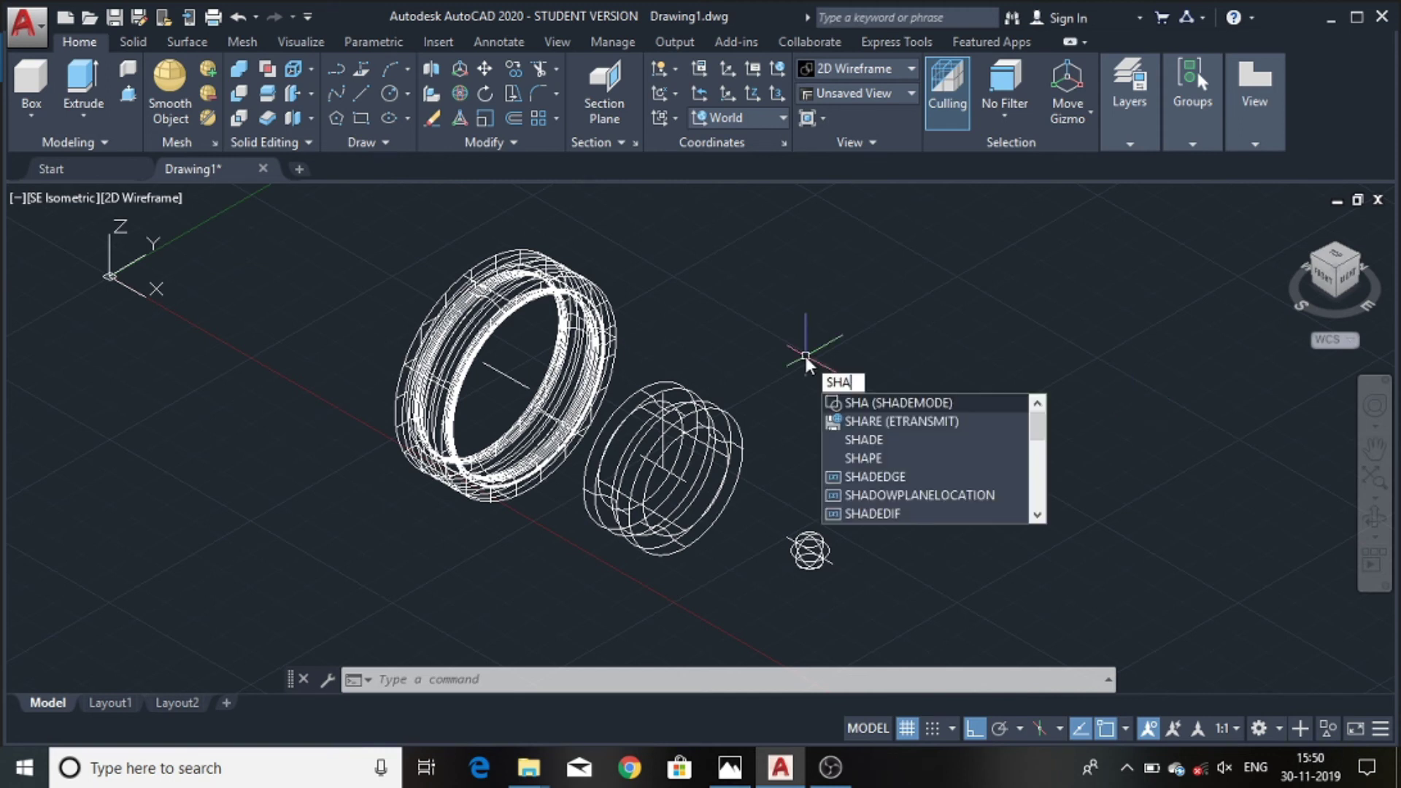
type("DEMODE")
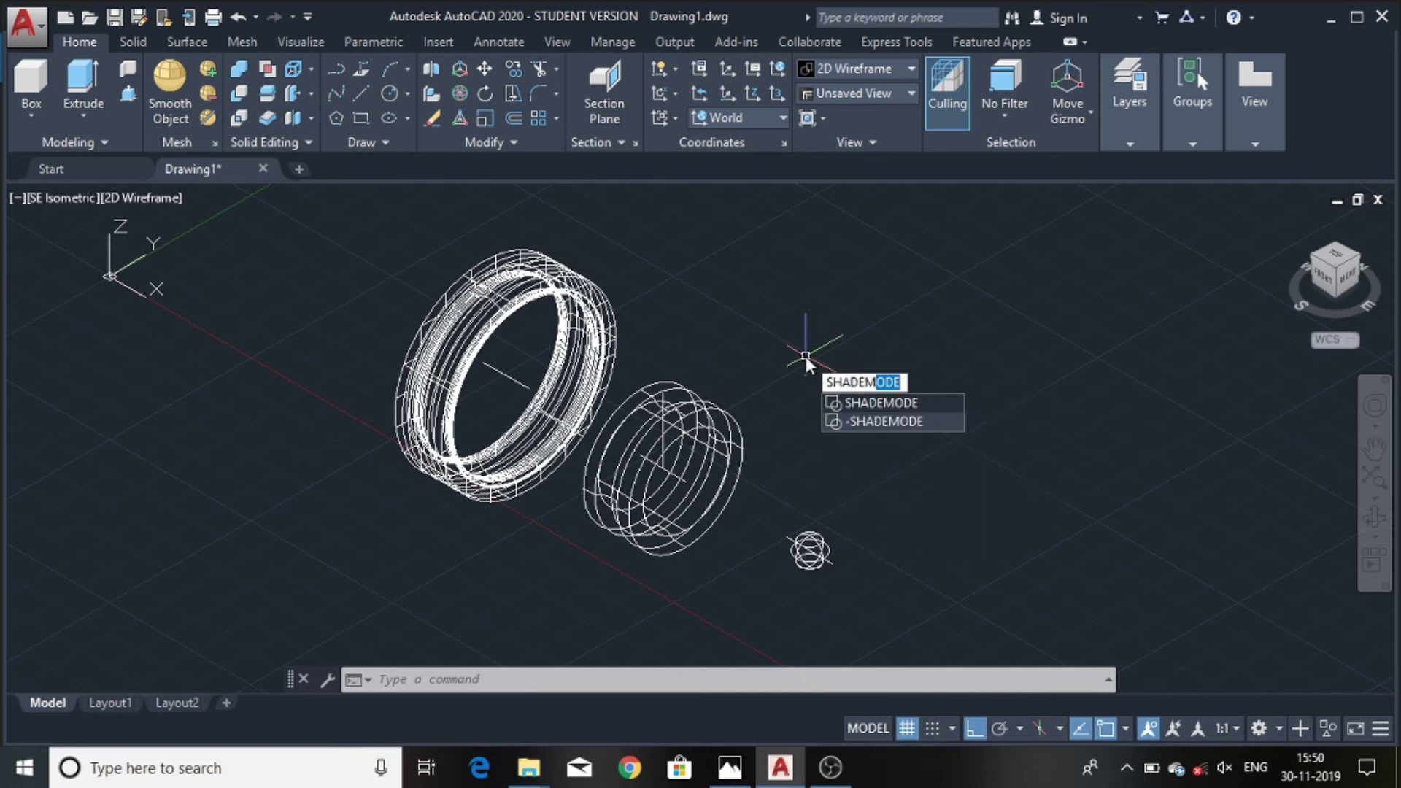
key("Return")
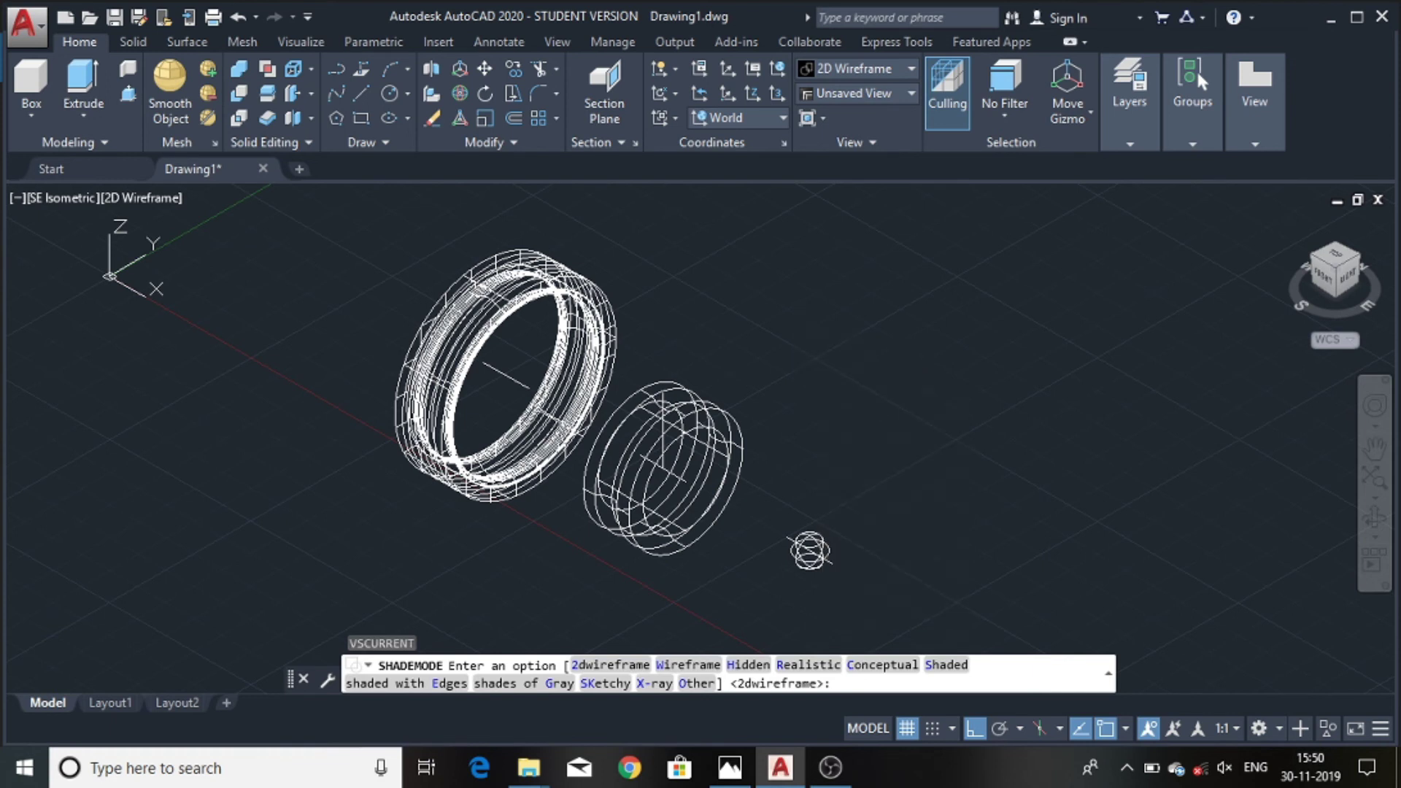
type("R")
key("Return")
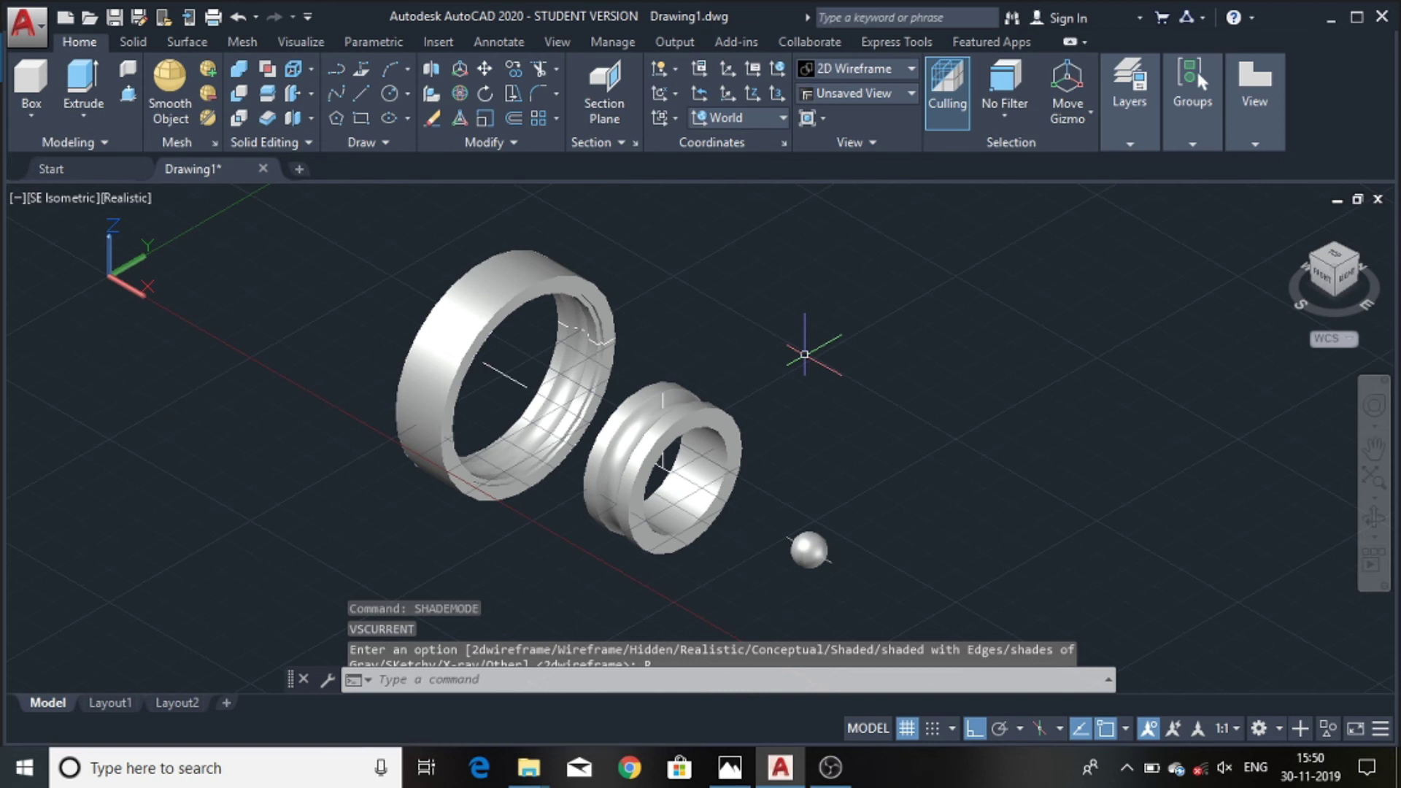
type("m")
key("Return")
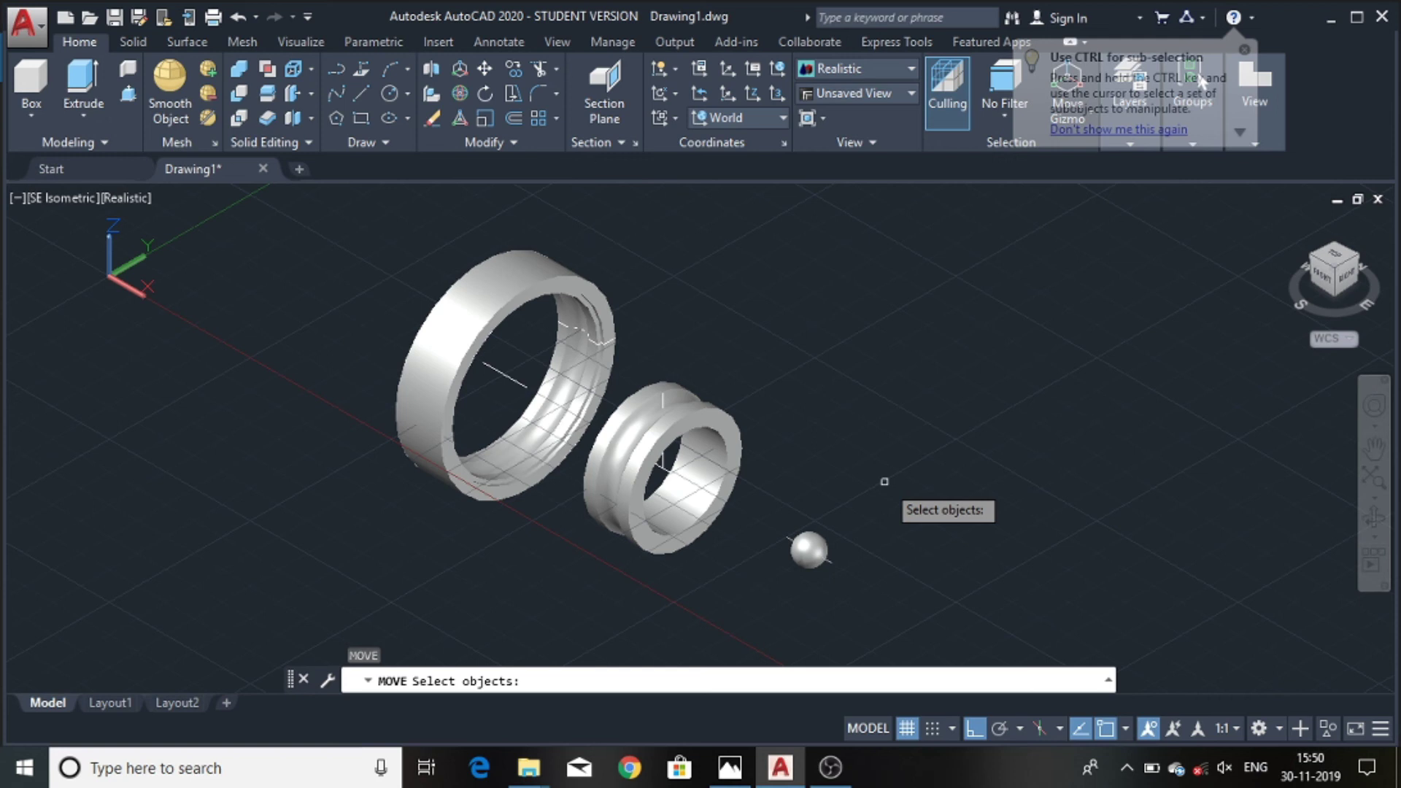
- Move the ball by its centre onto the inner ring groove, then seat the inner ring in the outer ring
left_click(808, 550)
key("Return")
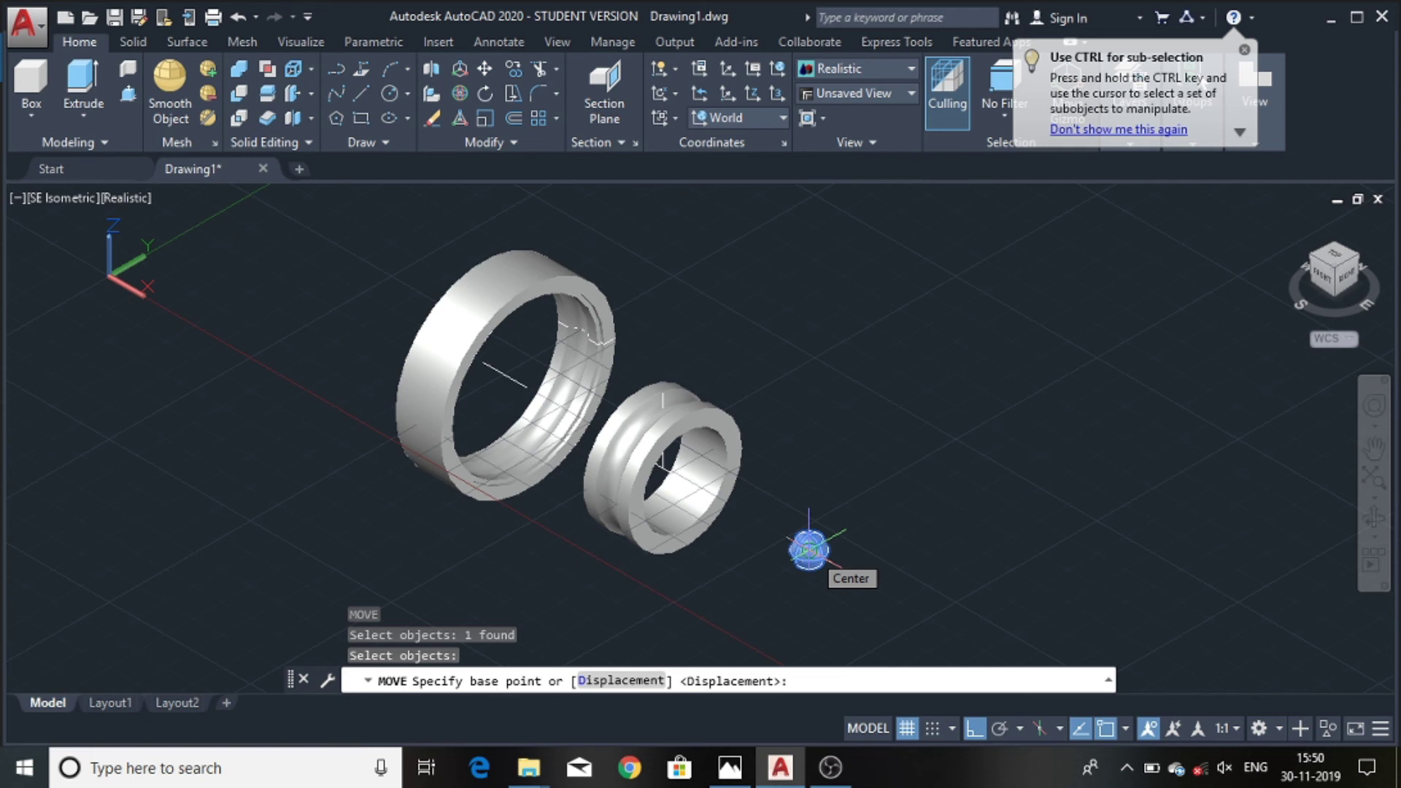
left_click(809, 549)
left_click(644, 373)
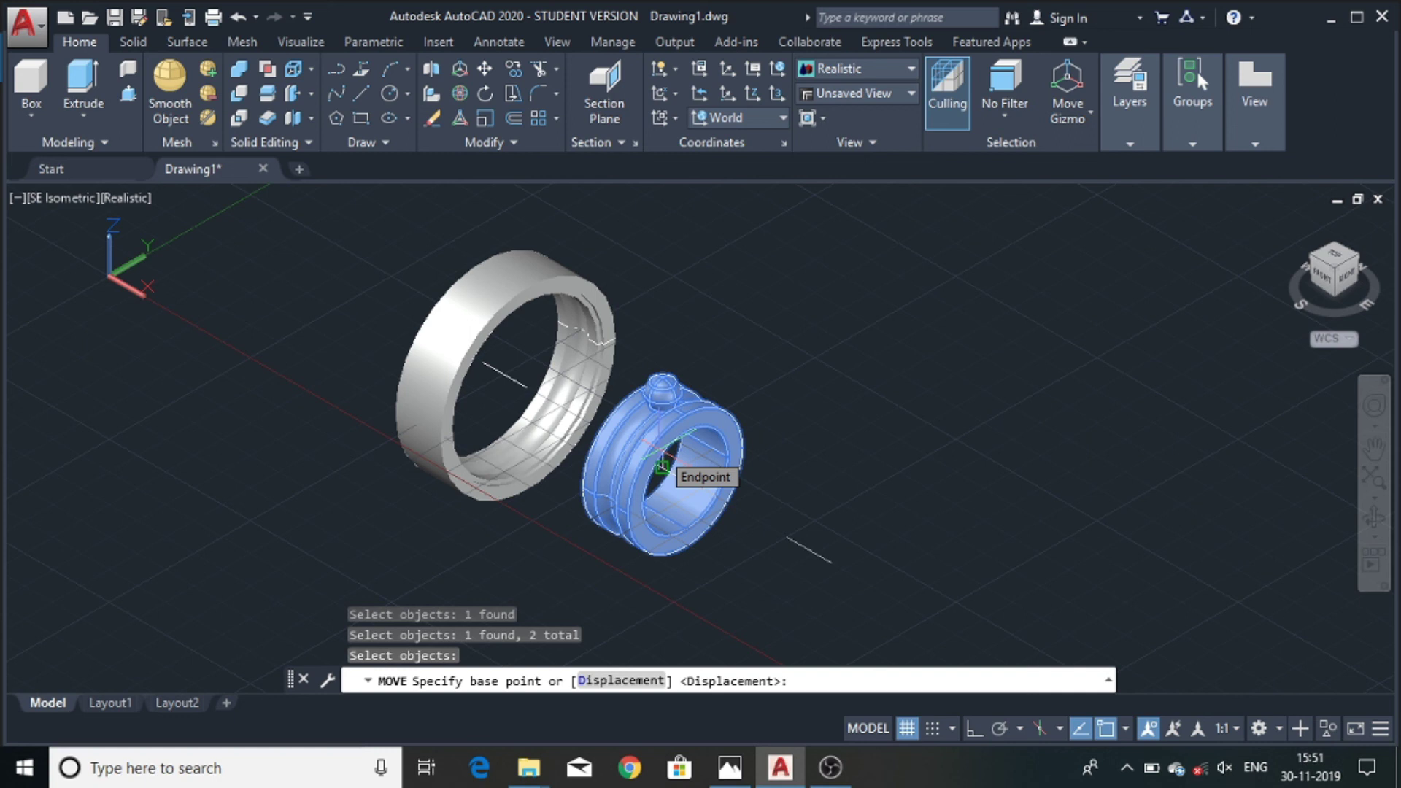
left_click(663, 465)
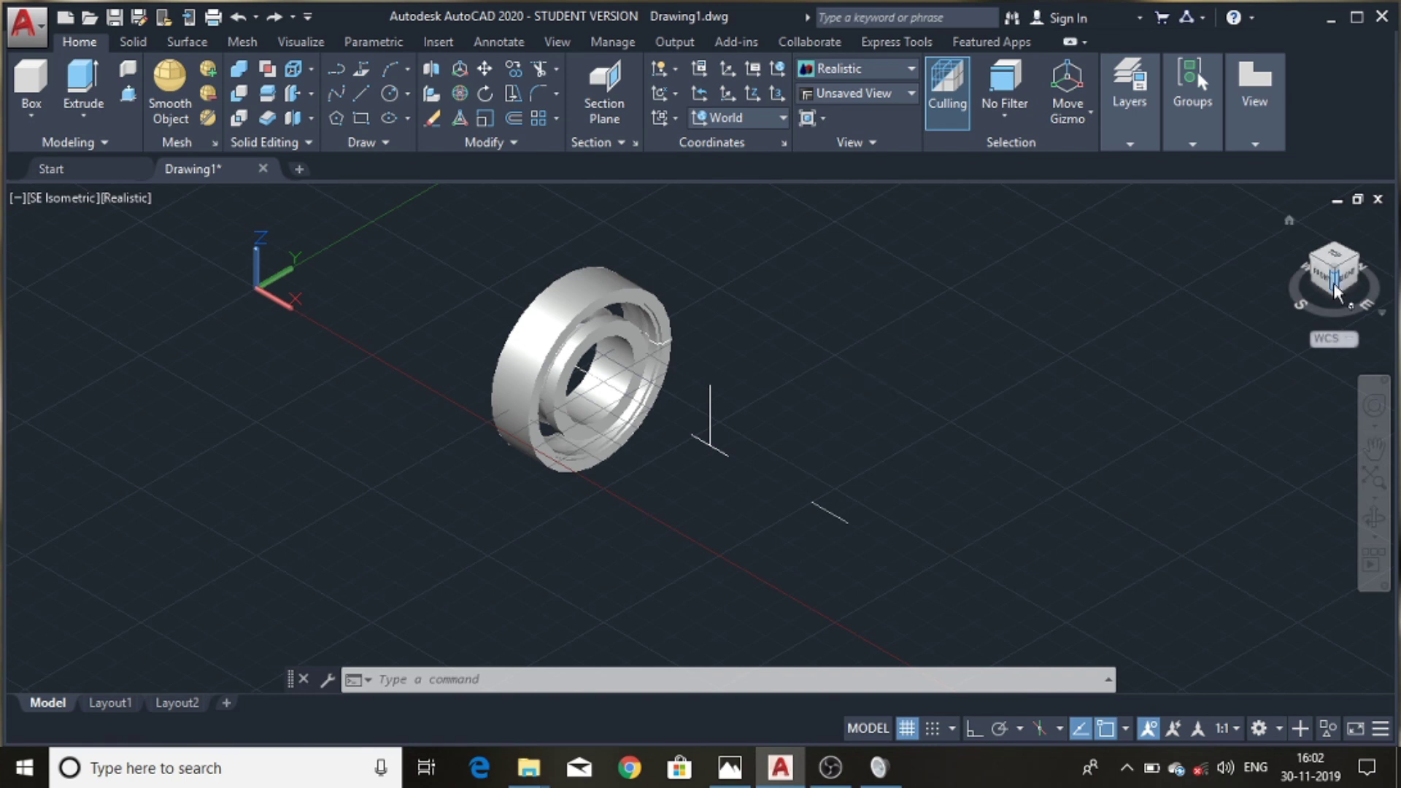
- From the top view, start a polar array of the ball with ARRAY
left_click(1333, 283)
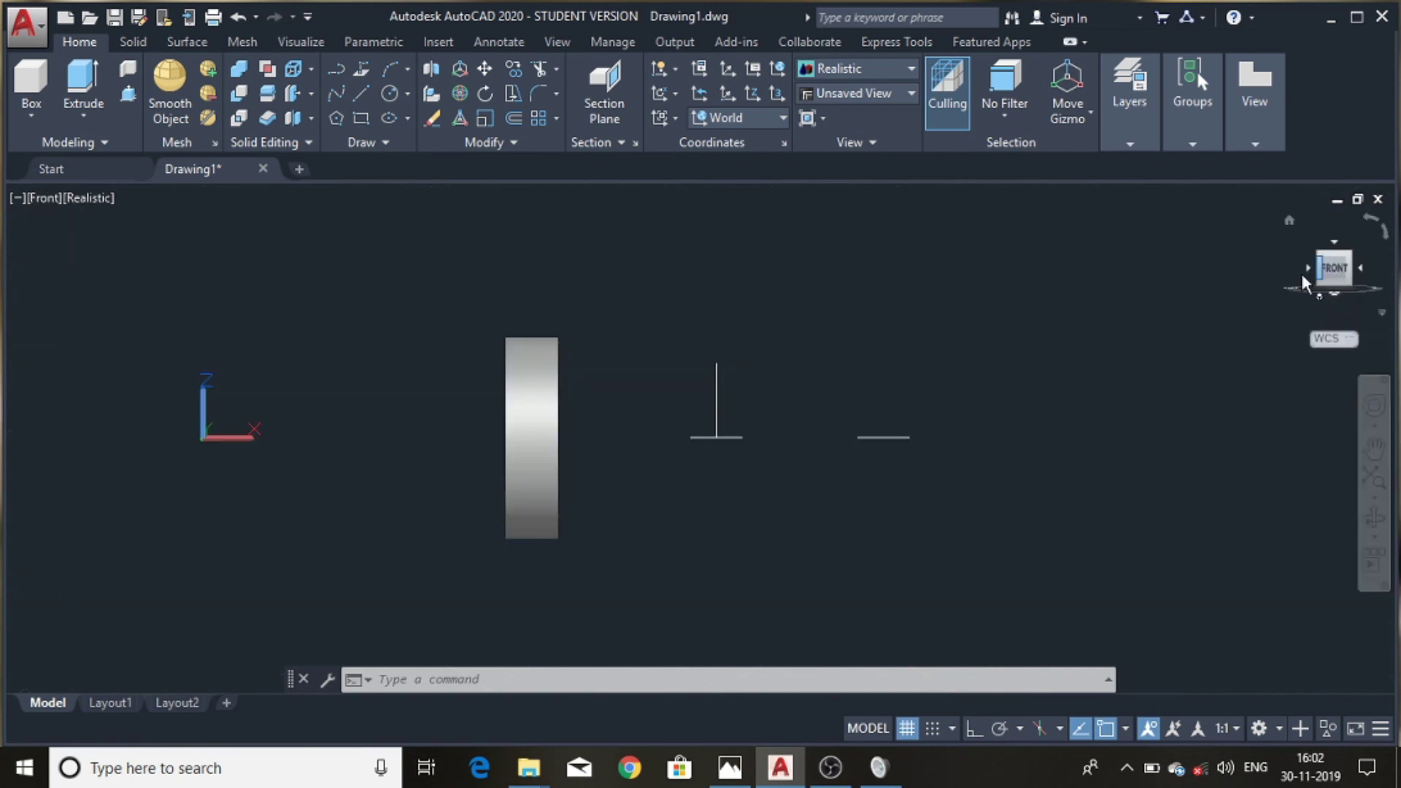
left_click(1305, 270)
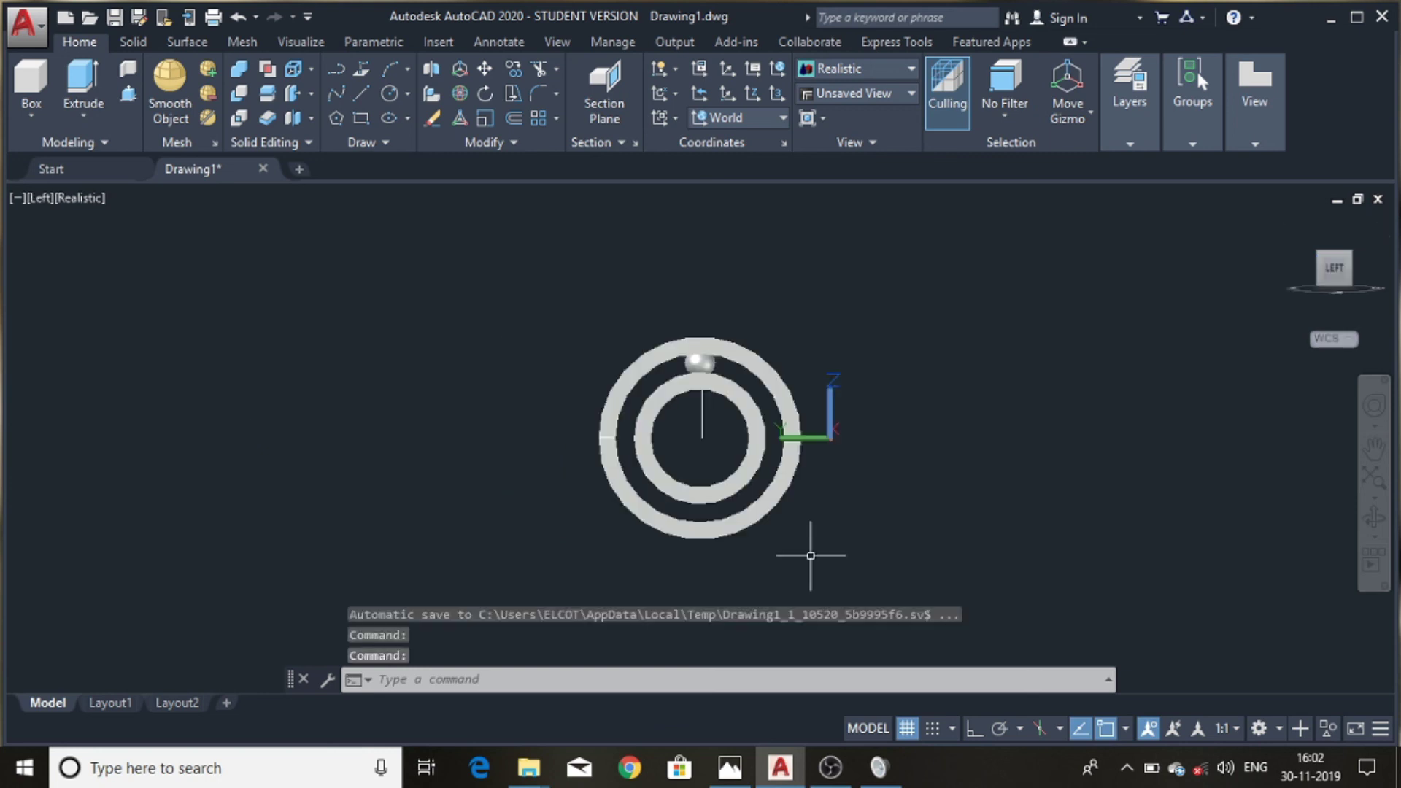
type("ARRa")
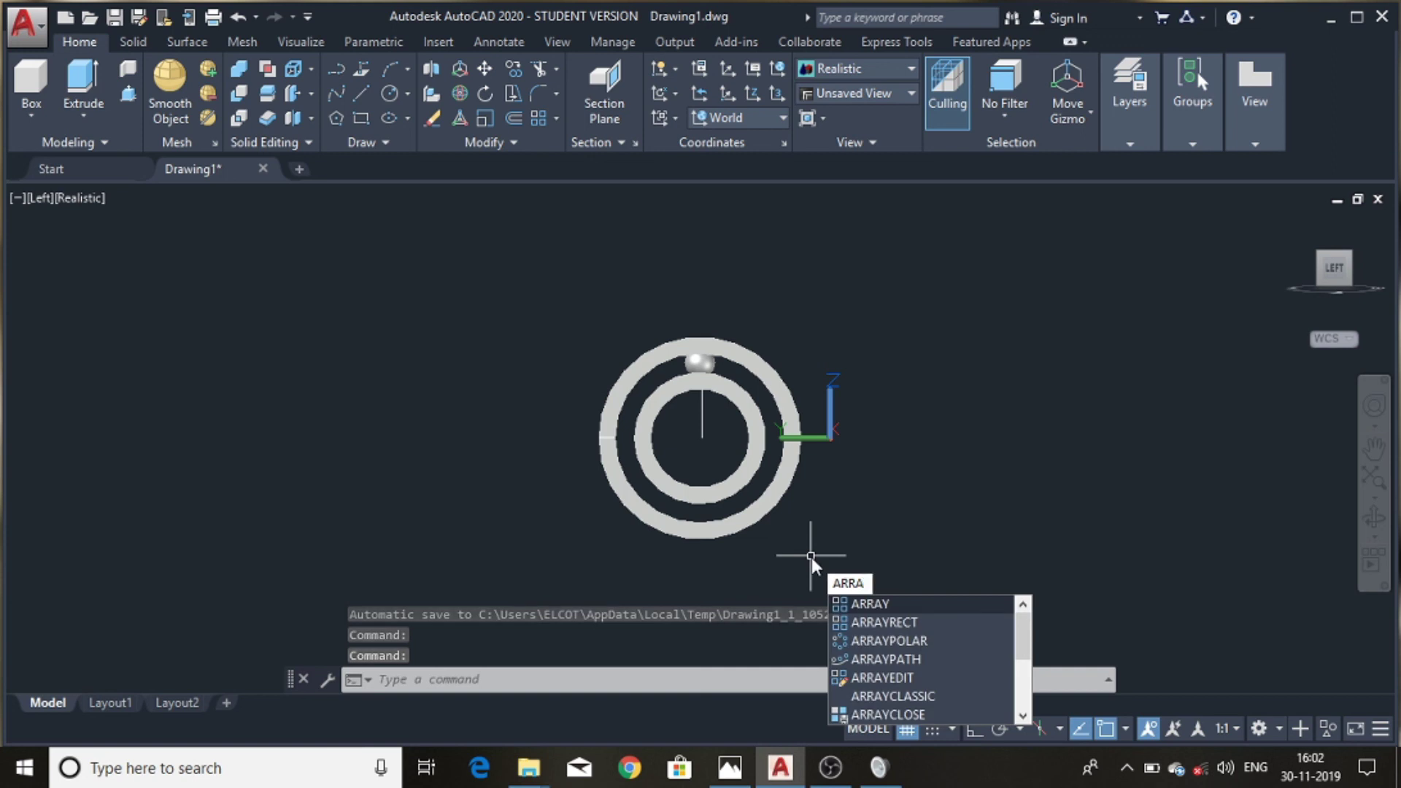
key("Return")
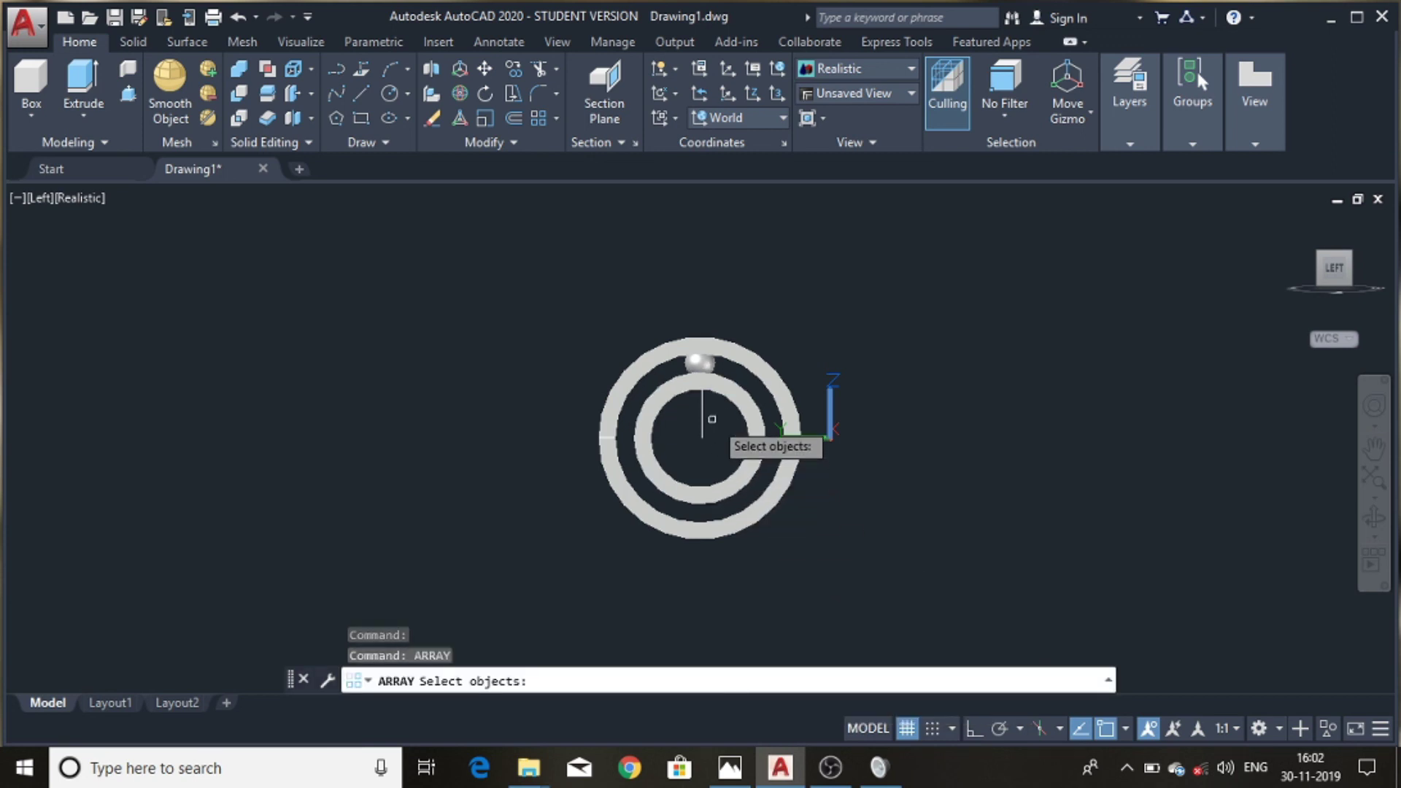
left_click(712, 363)
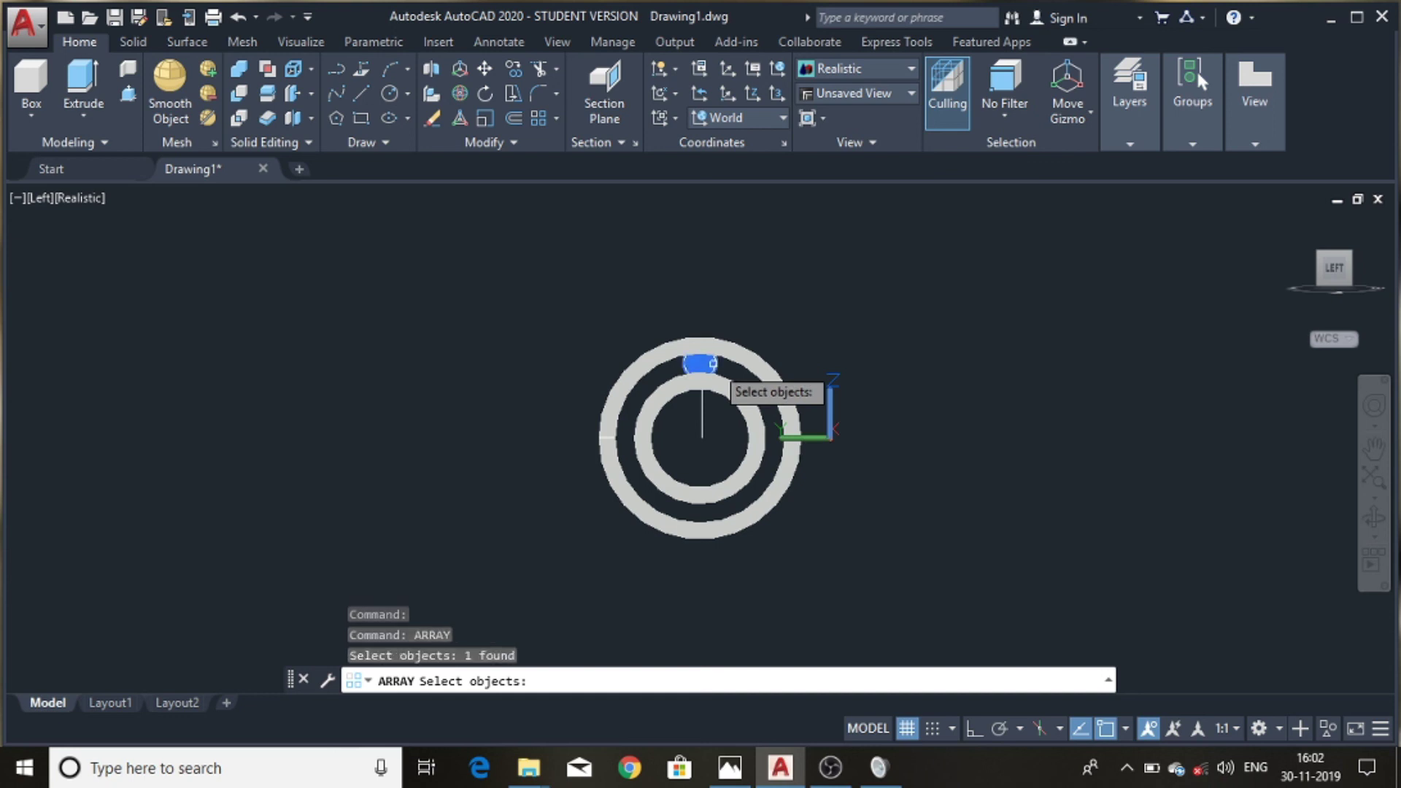
key("Return")
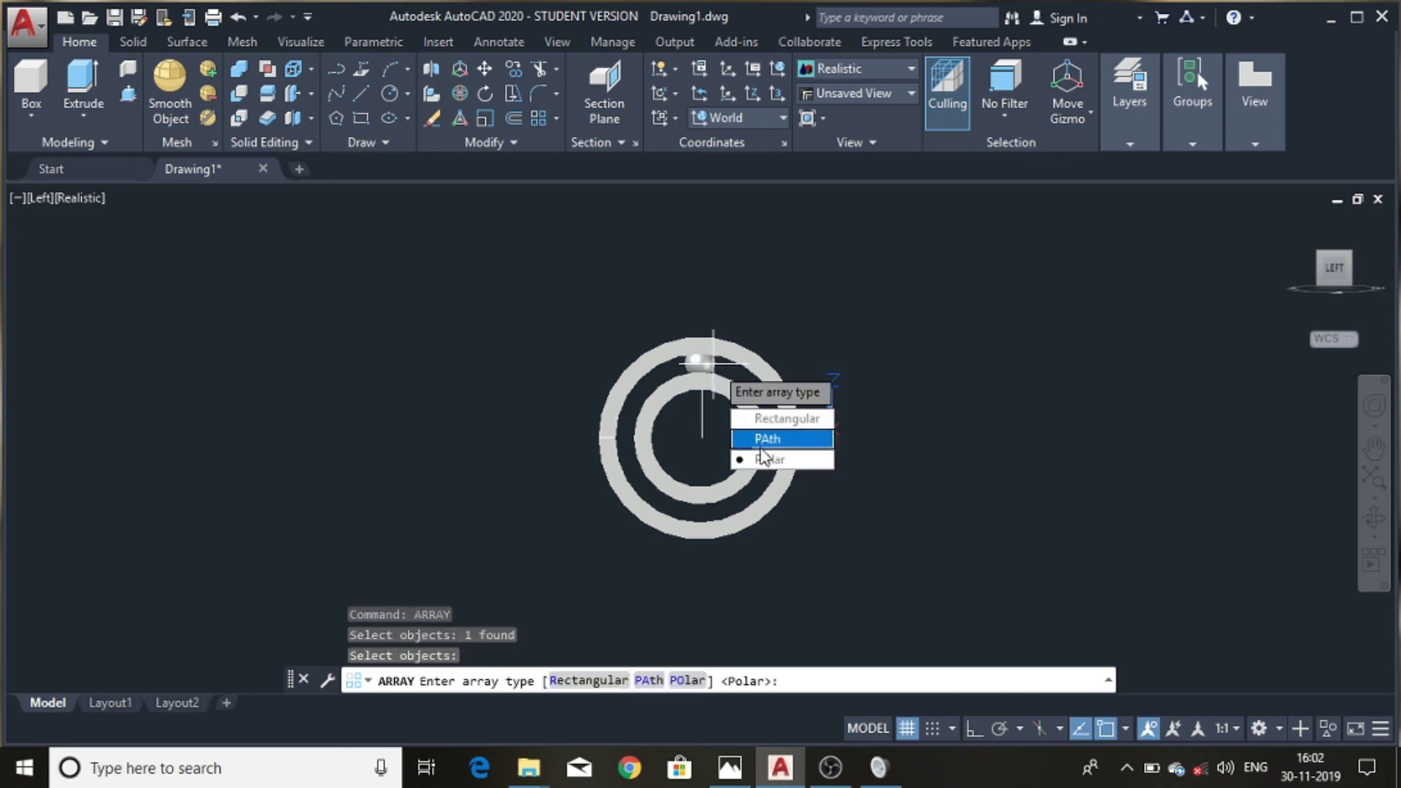
left_click(763, 459)
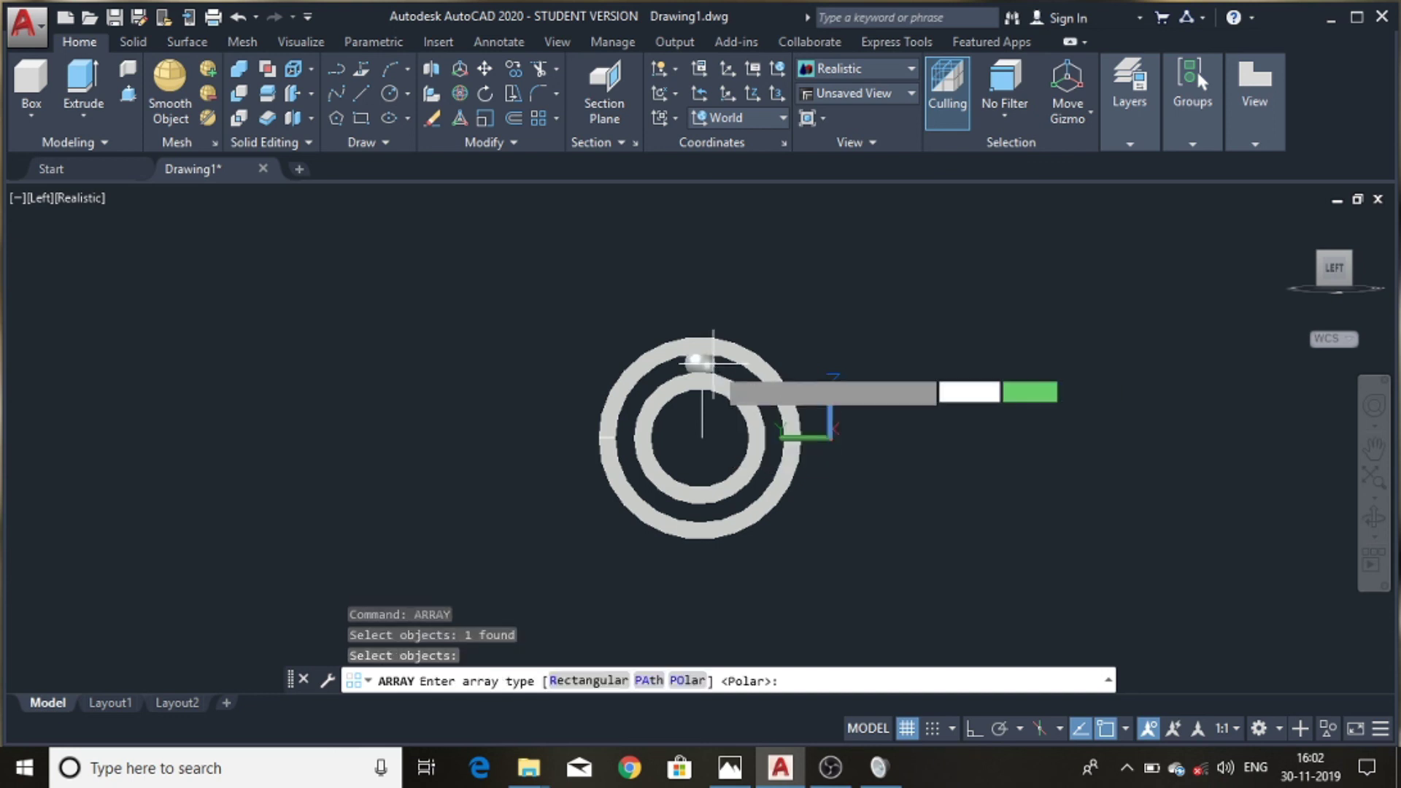
- Set the array's rotation axis from the bearing centre with Ortho, giving six balls at 60°
left_click(1357, 269)
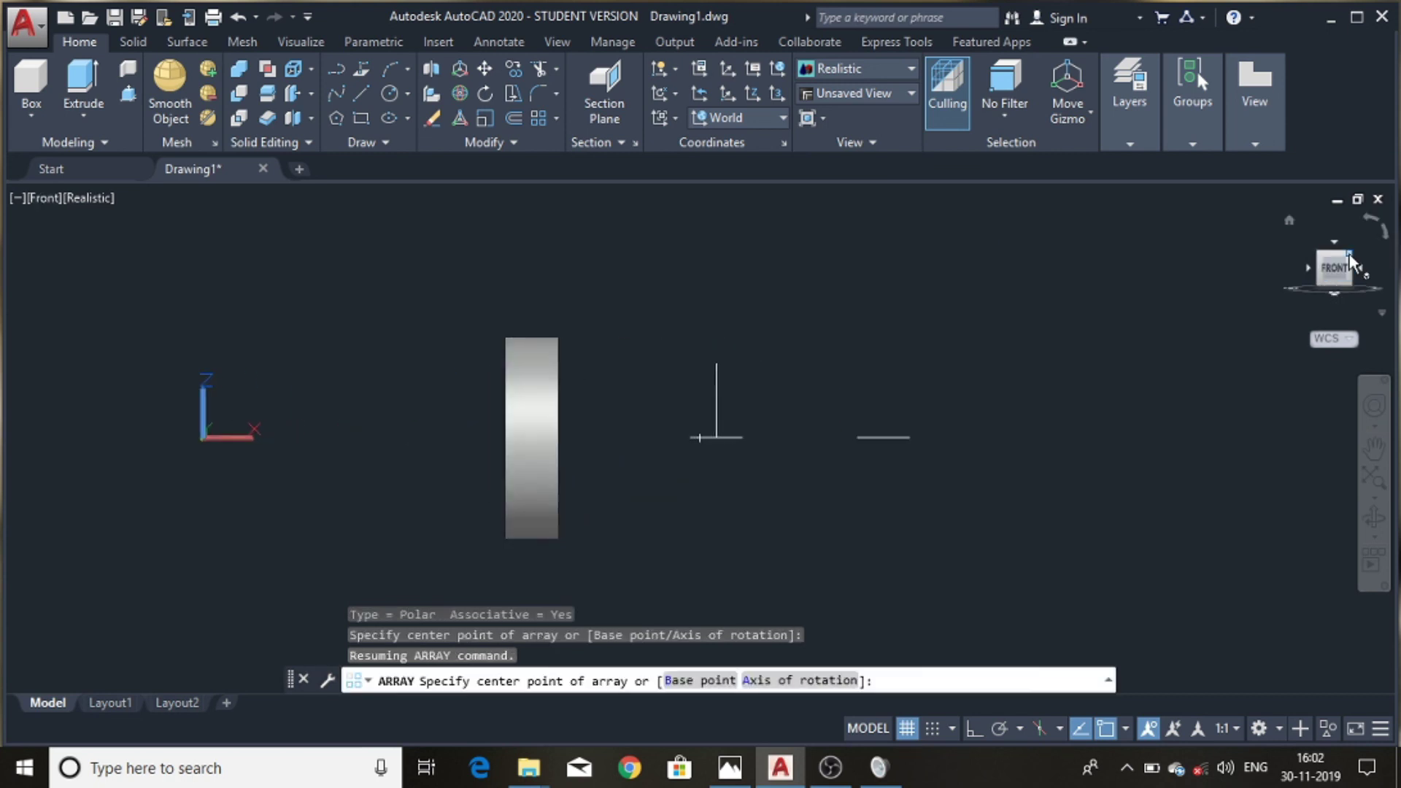
left_click(1351, 257)
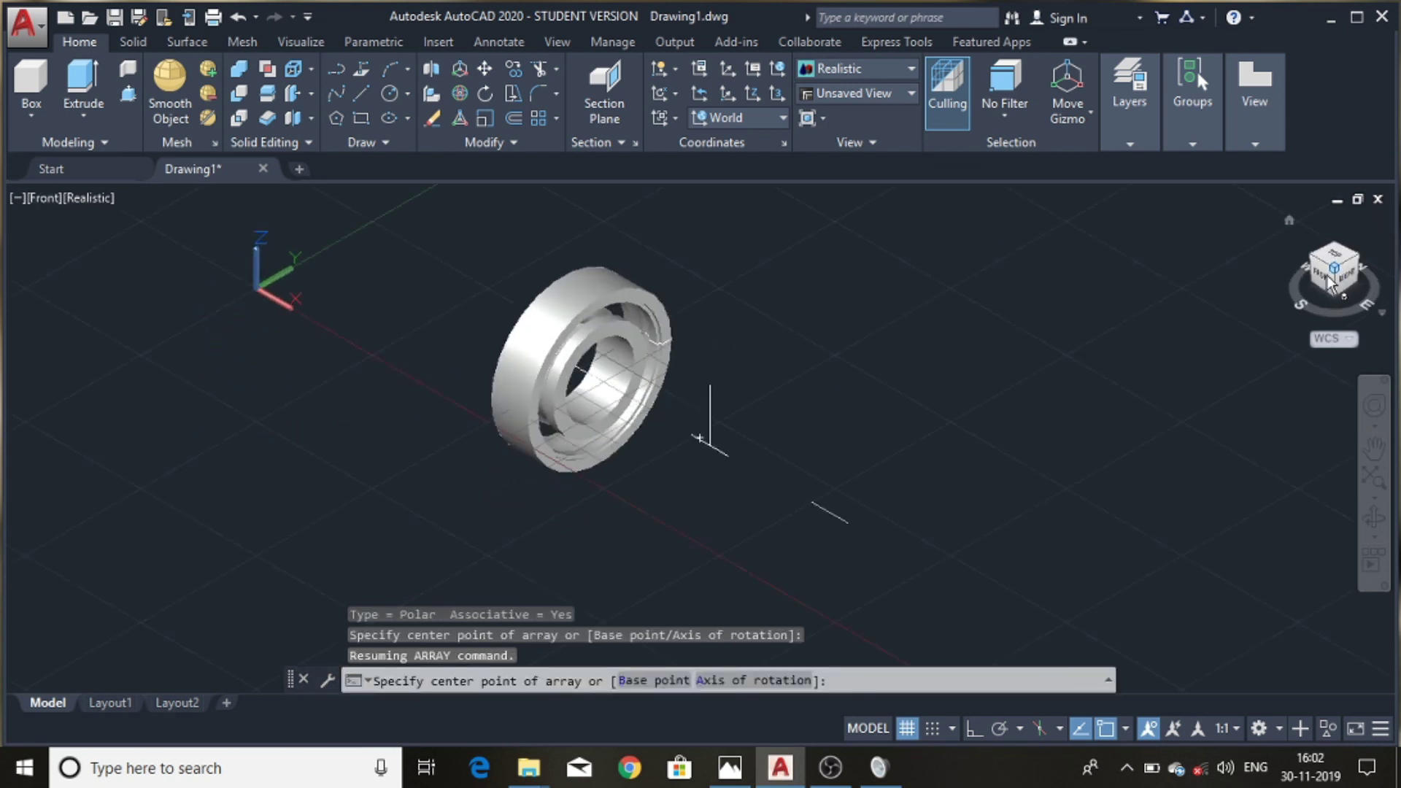
left_click(1314, 273)
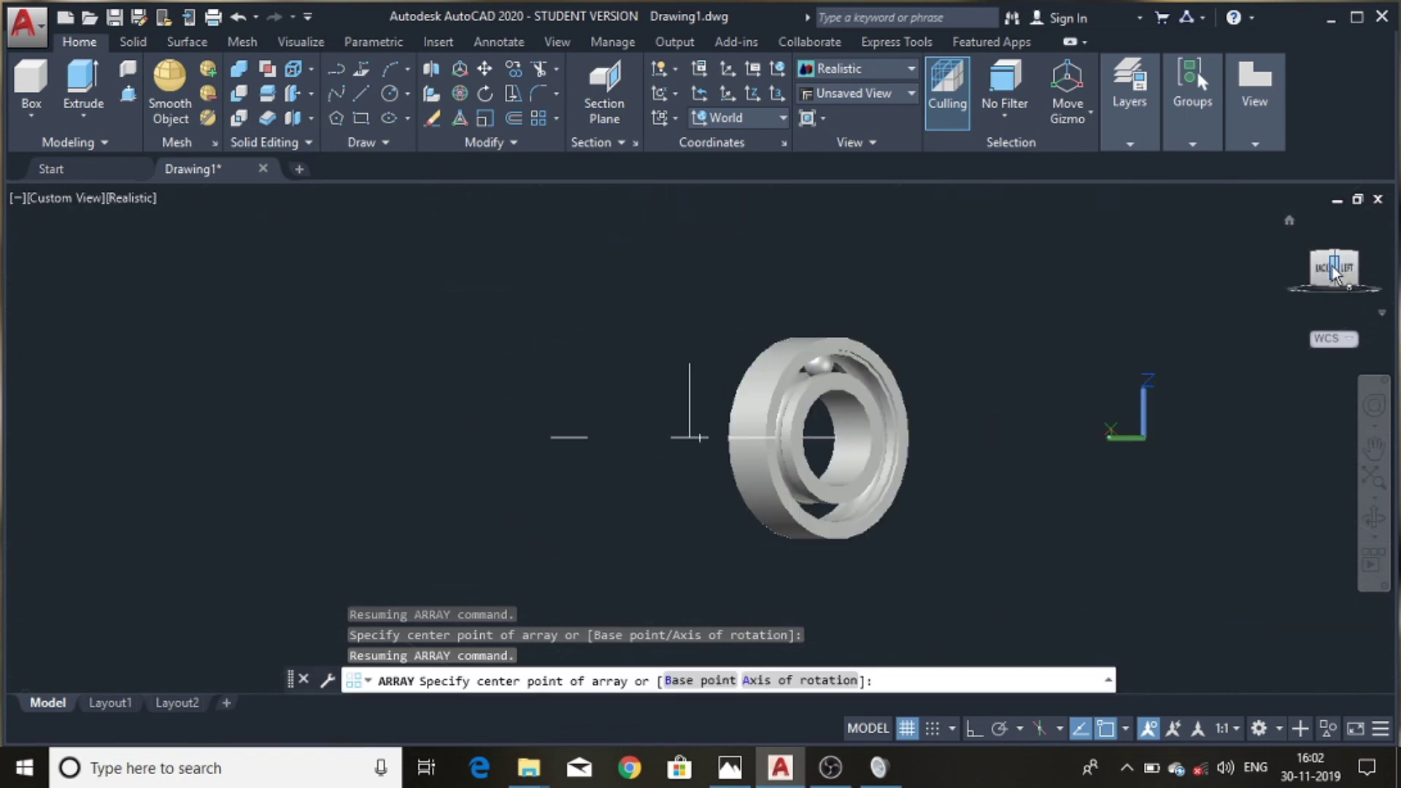
left_click(1335, 259)
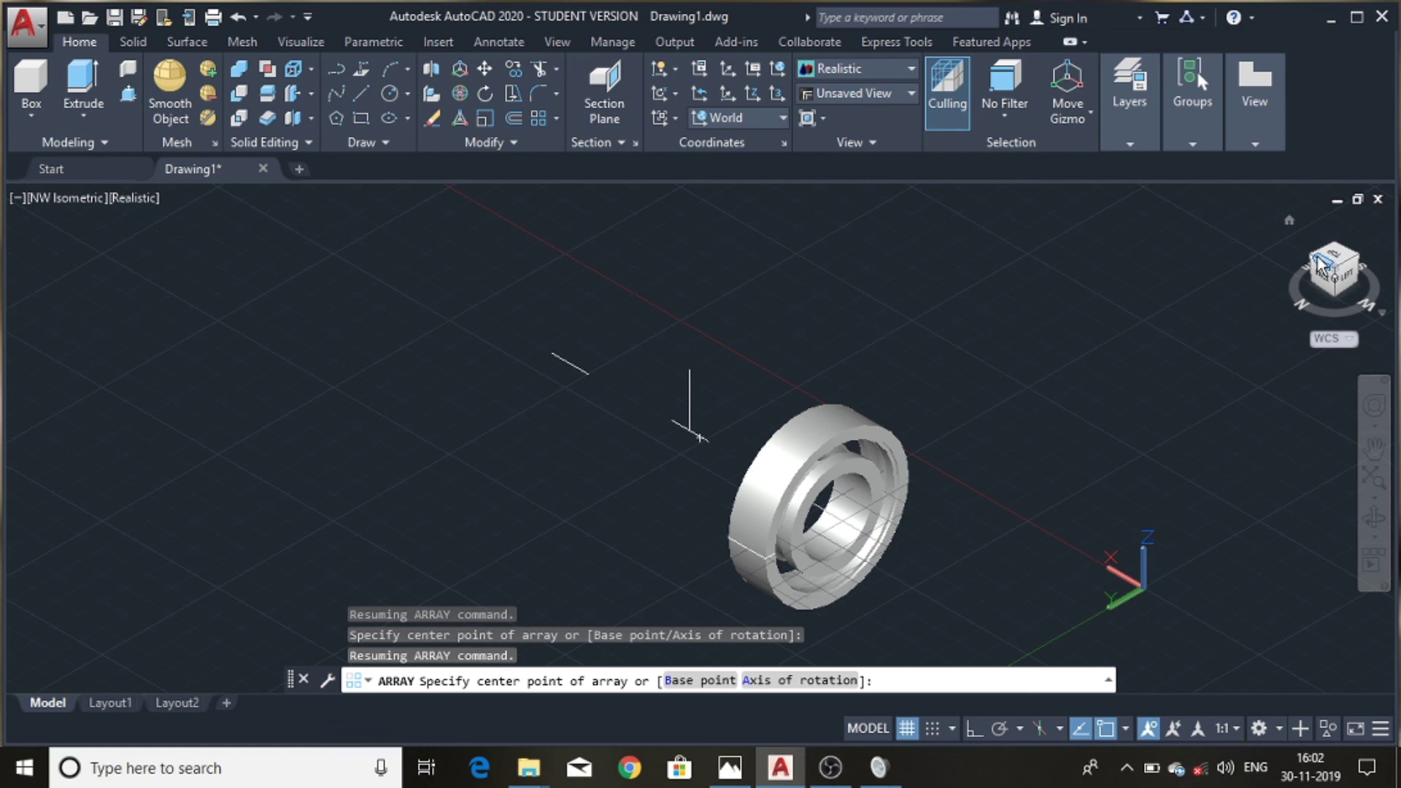
left_click(1318, 264)
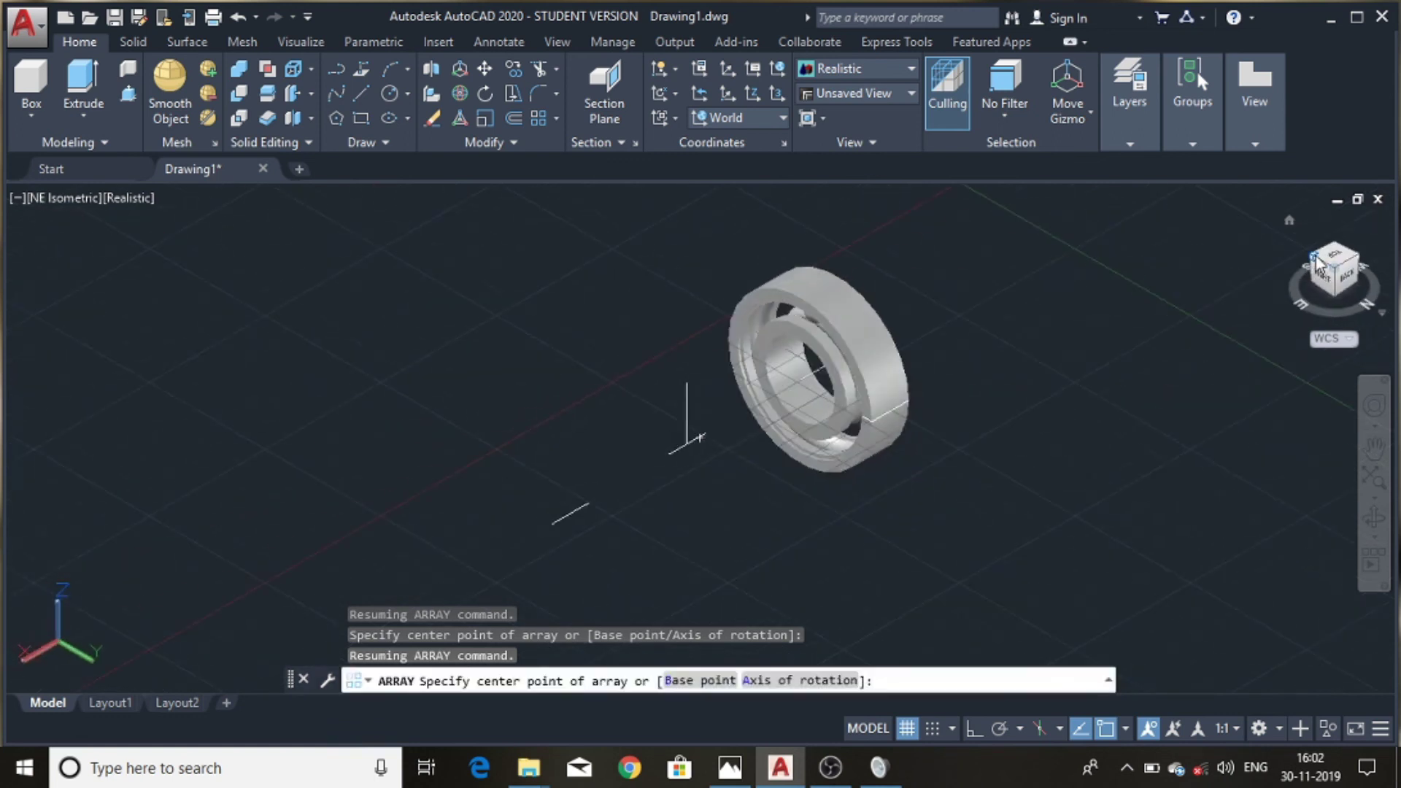
left_click(791, 681)
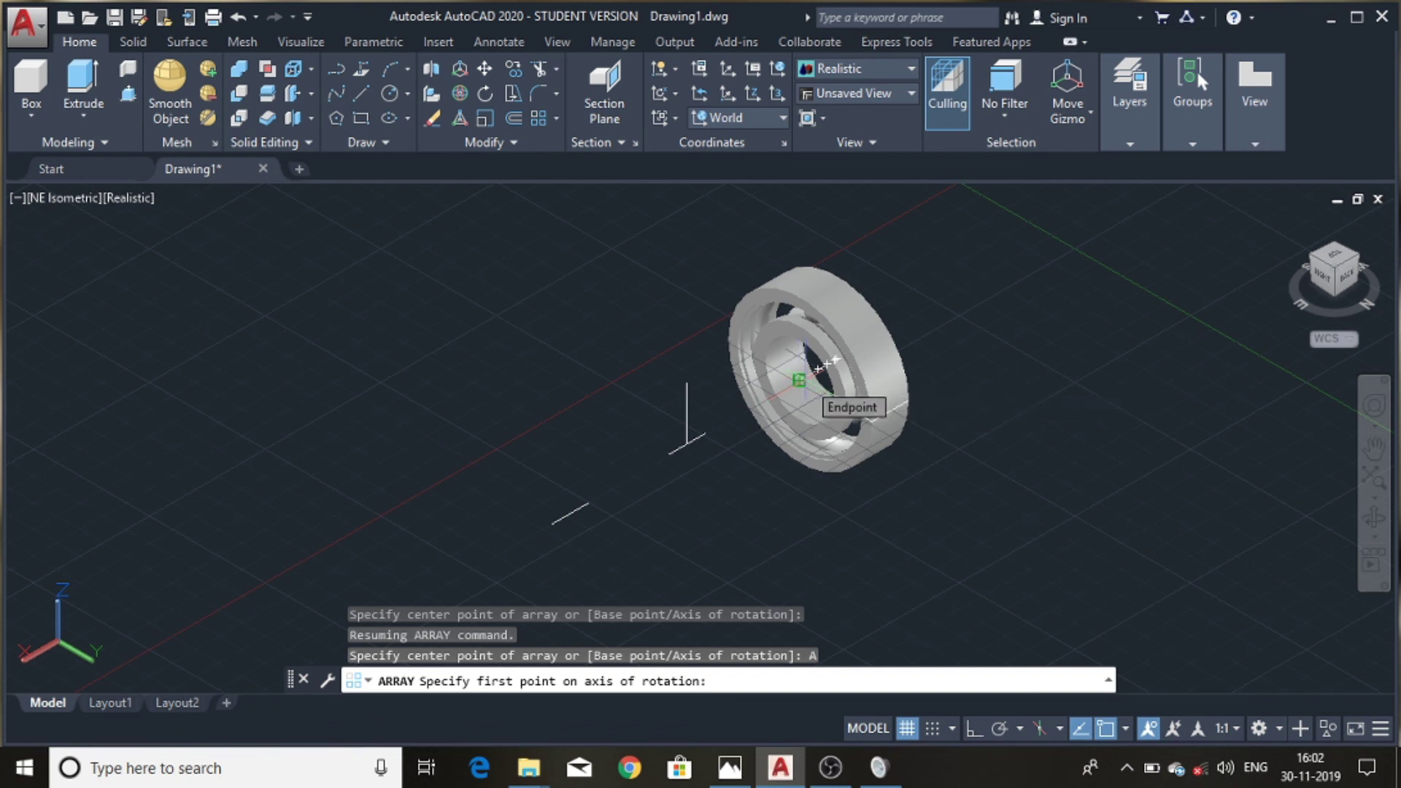
left_click(800, 380)
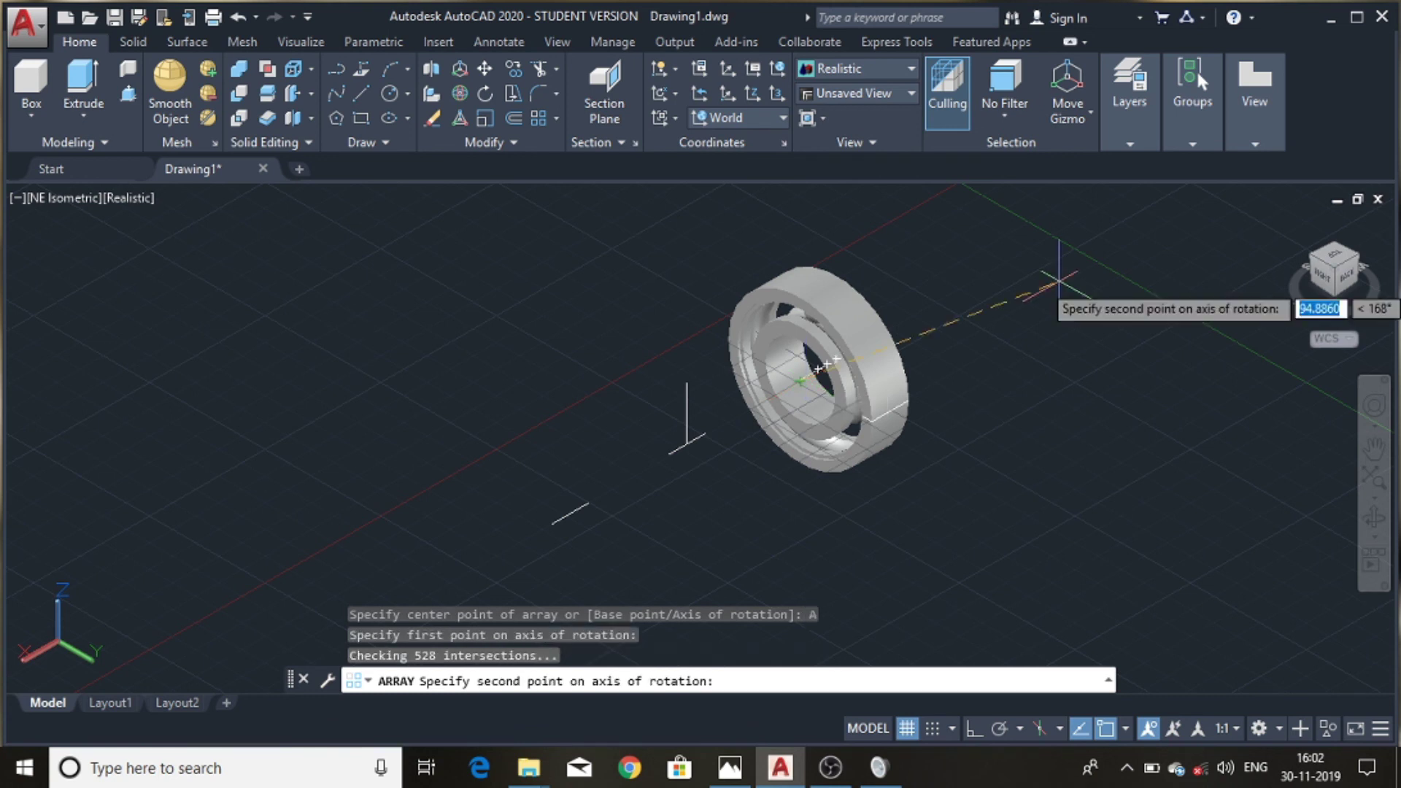
left_click(977, 729)
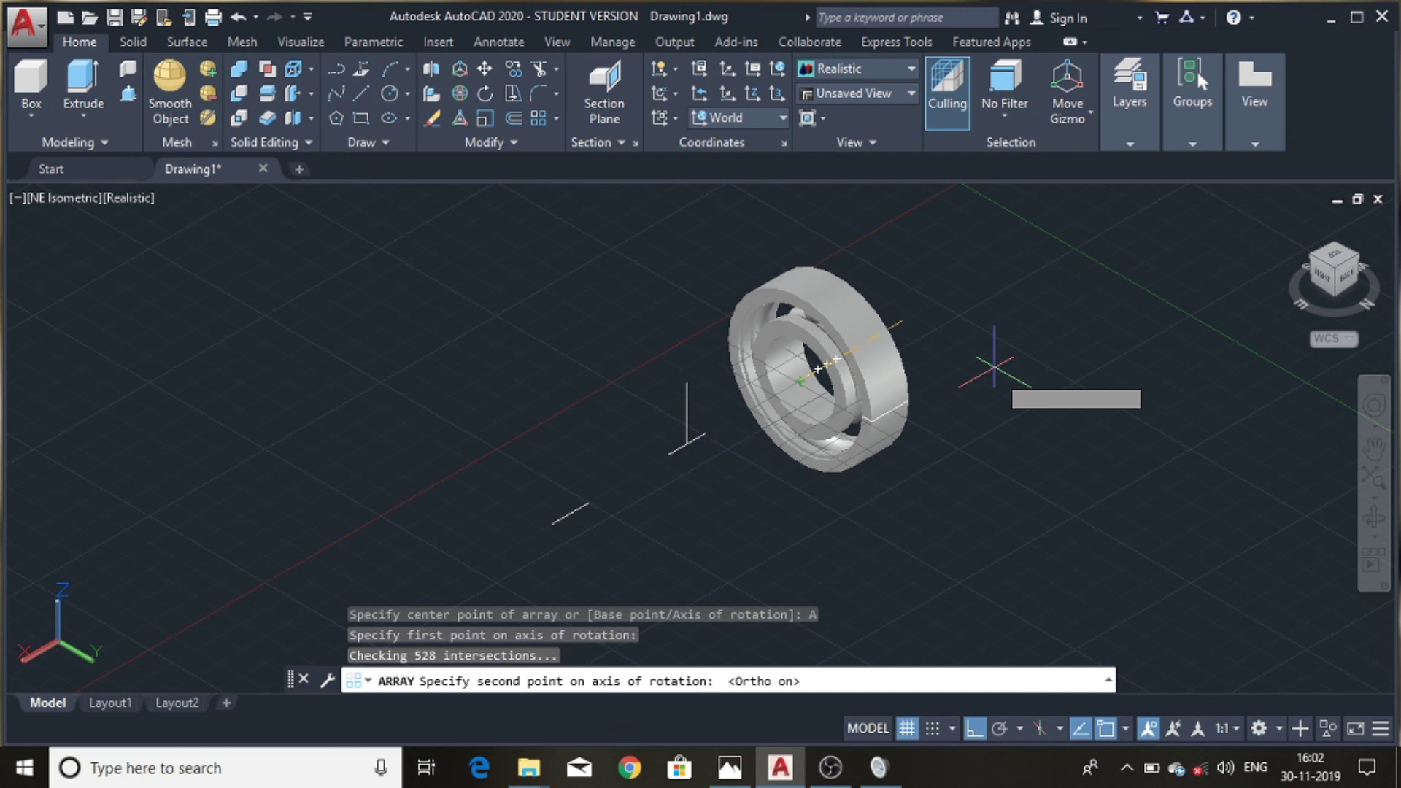
left_click(994, 366)
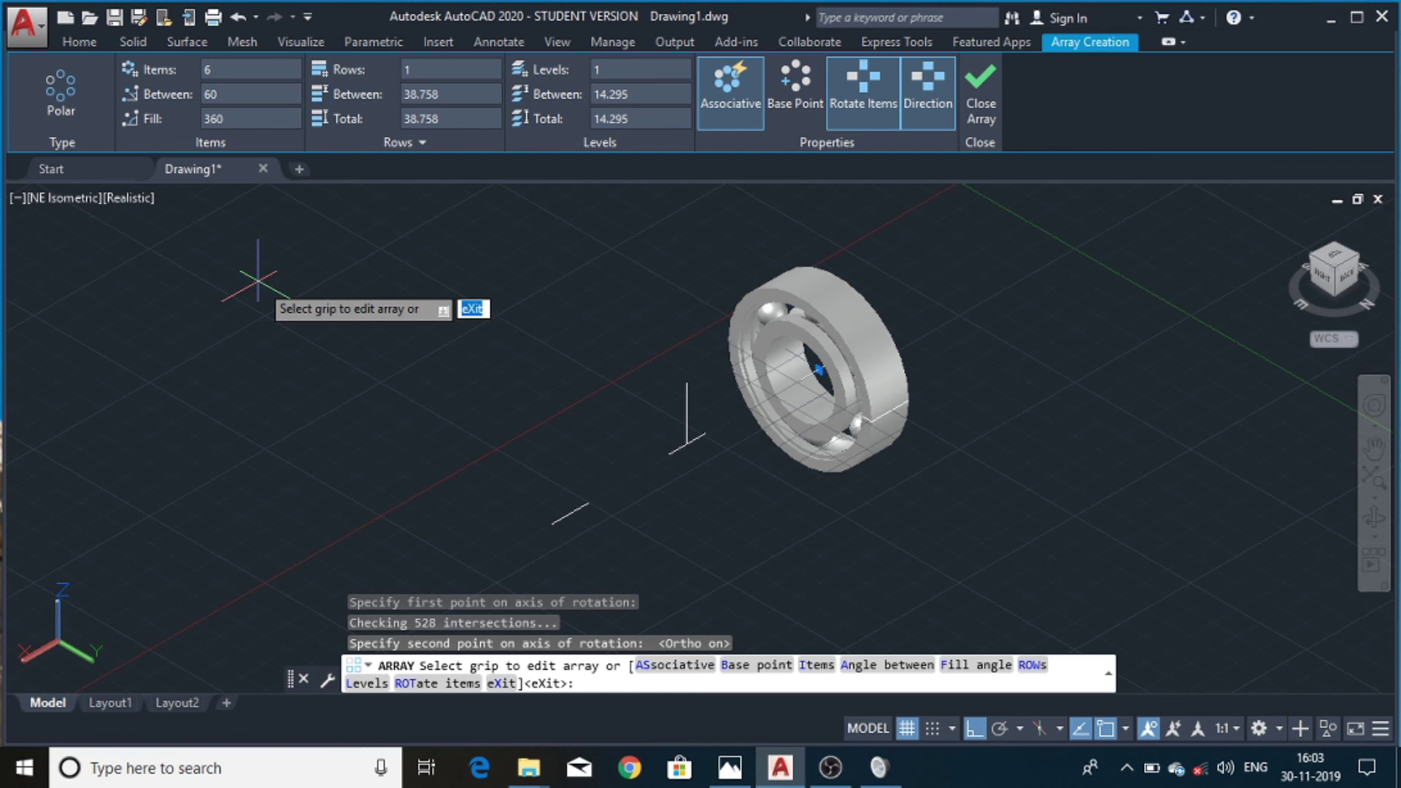
- Change the polar array to 9 items at 40° spacing and close the array
left_click(241, 69)
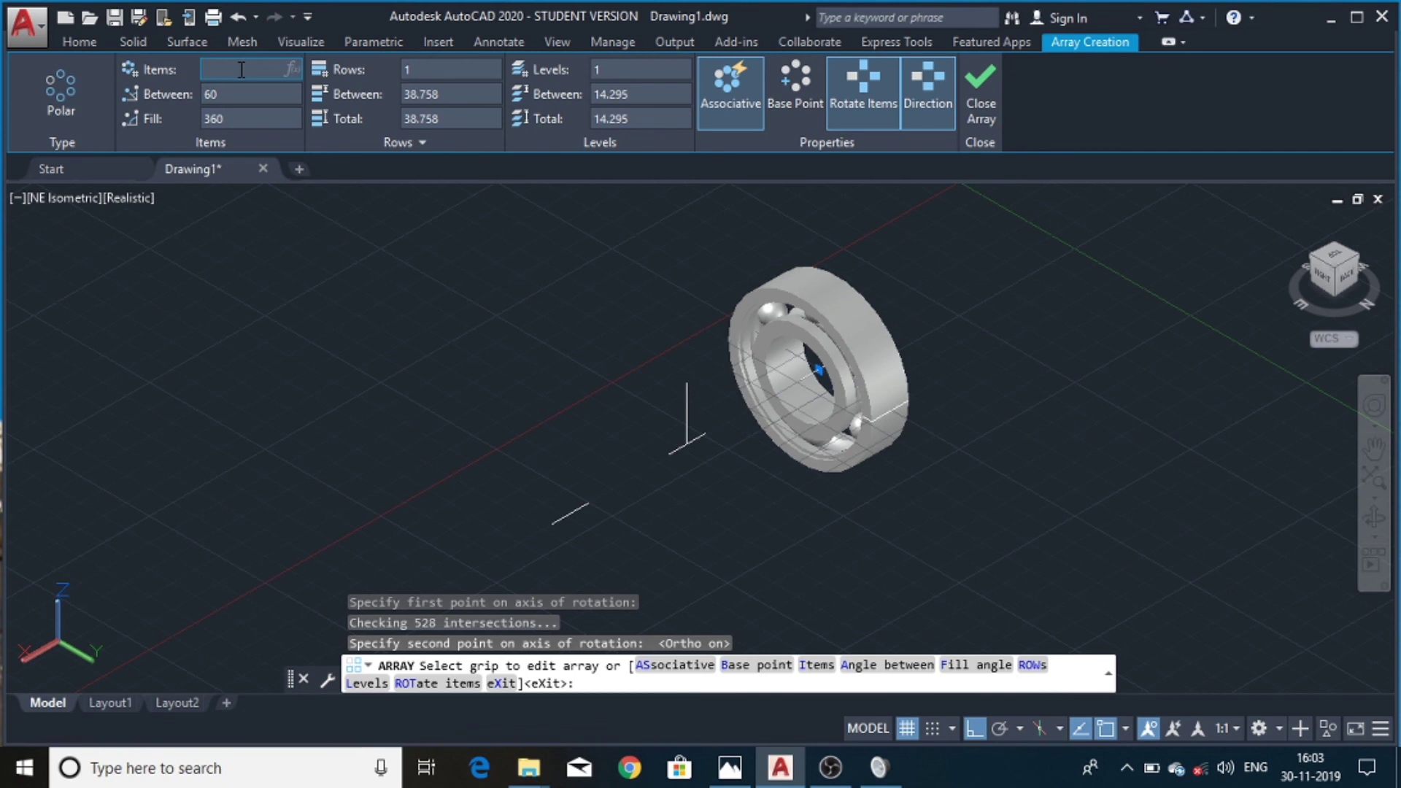
type("9")
key("Return")
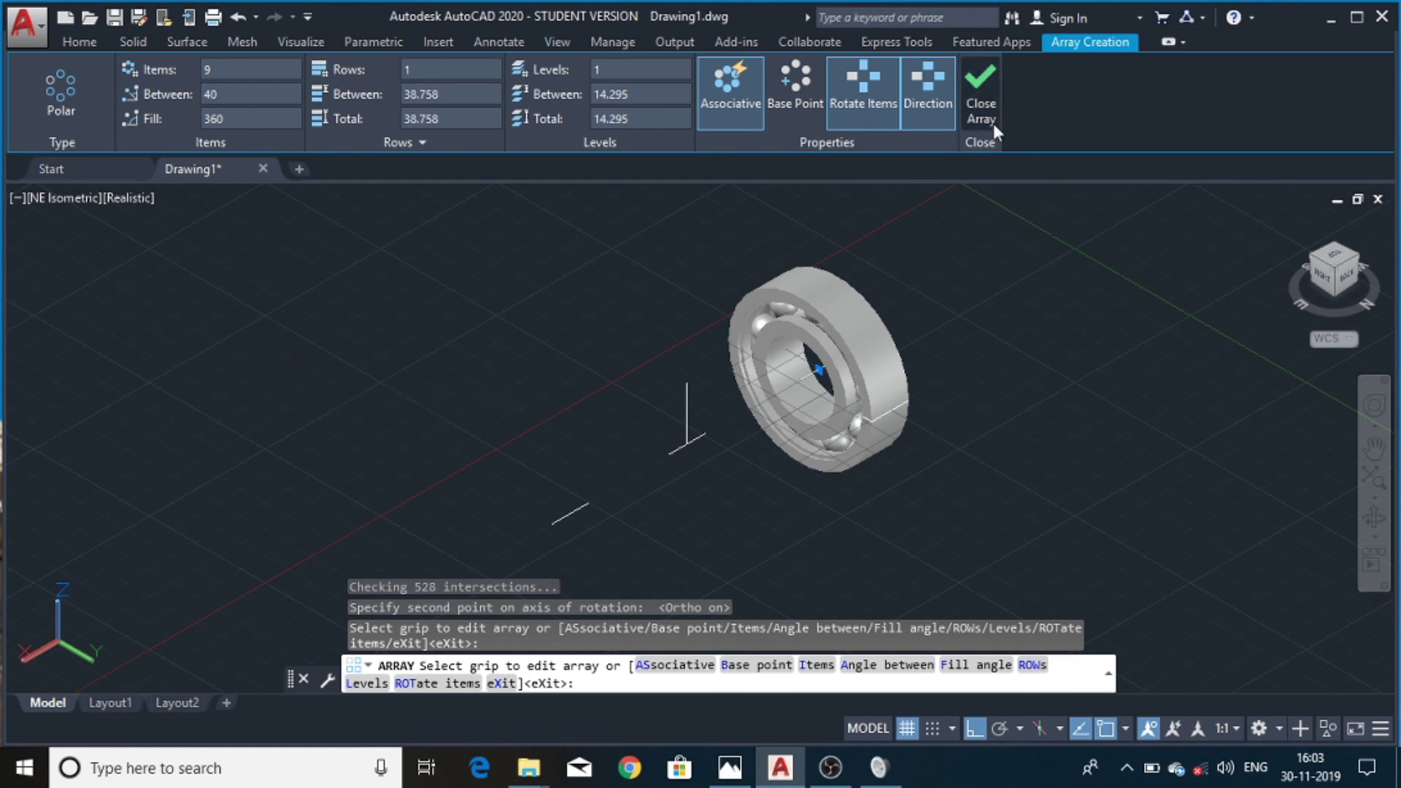
left_click(980, 110)
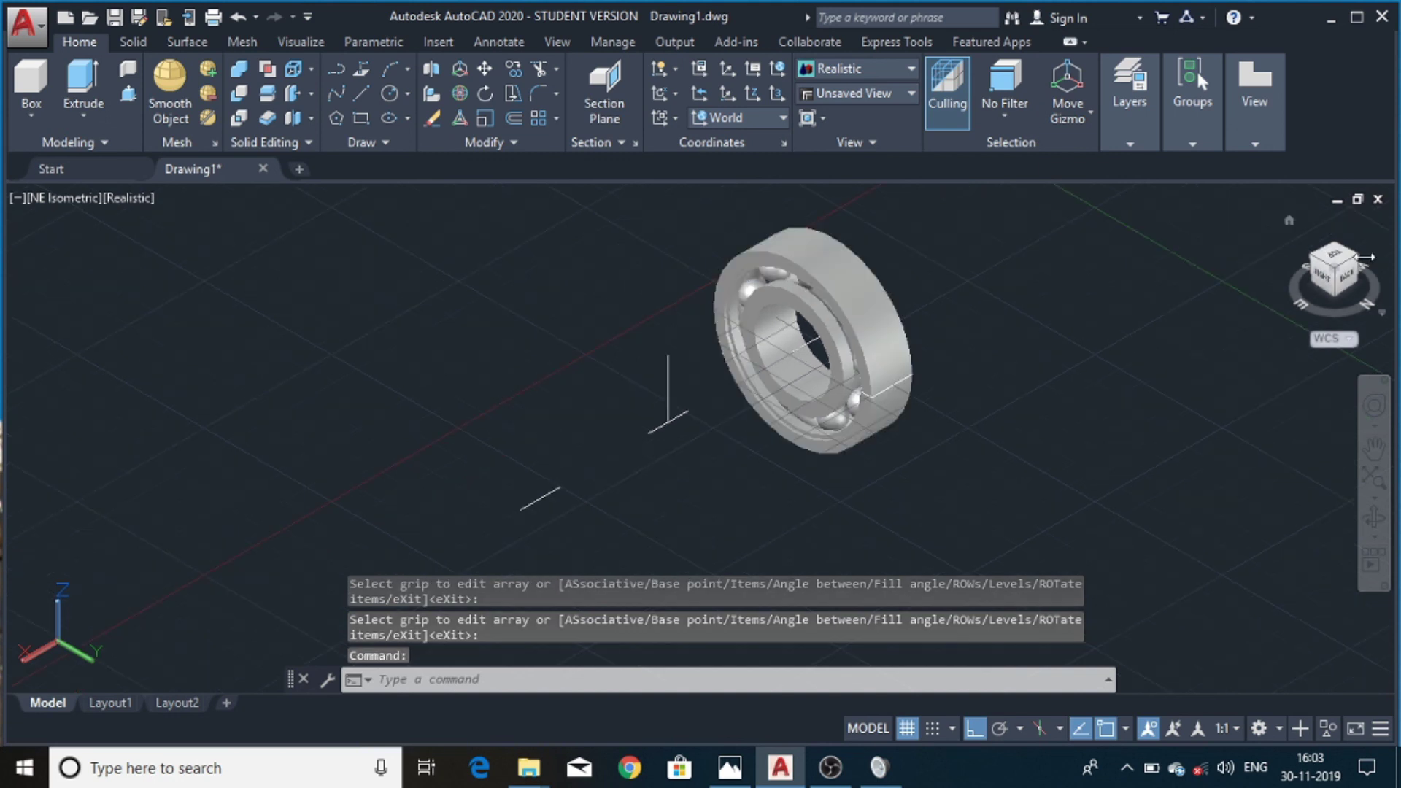
left_click(1309, 275)
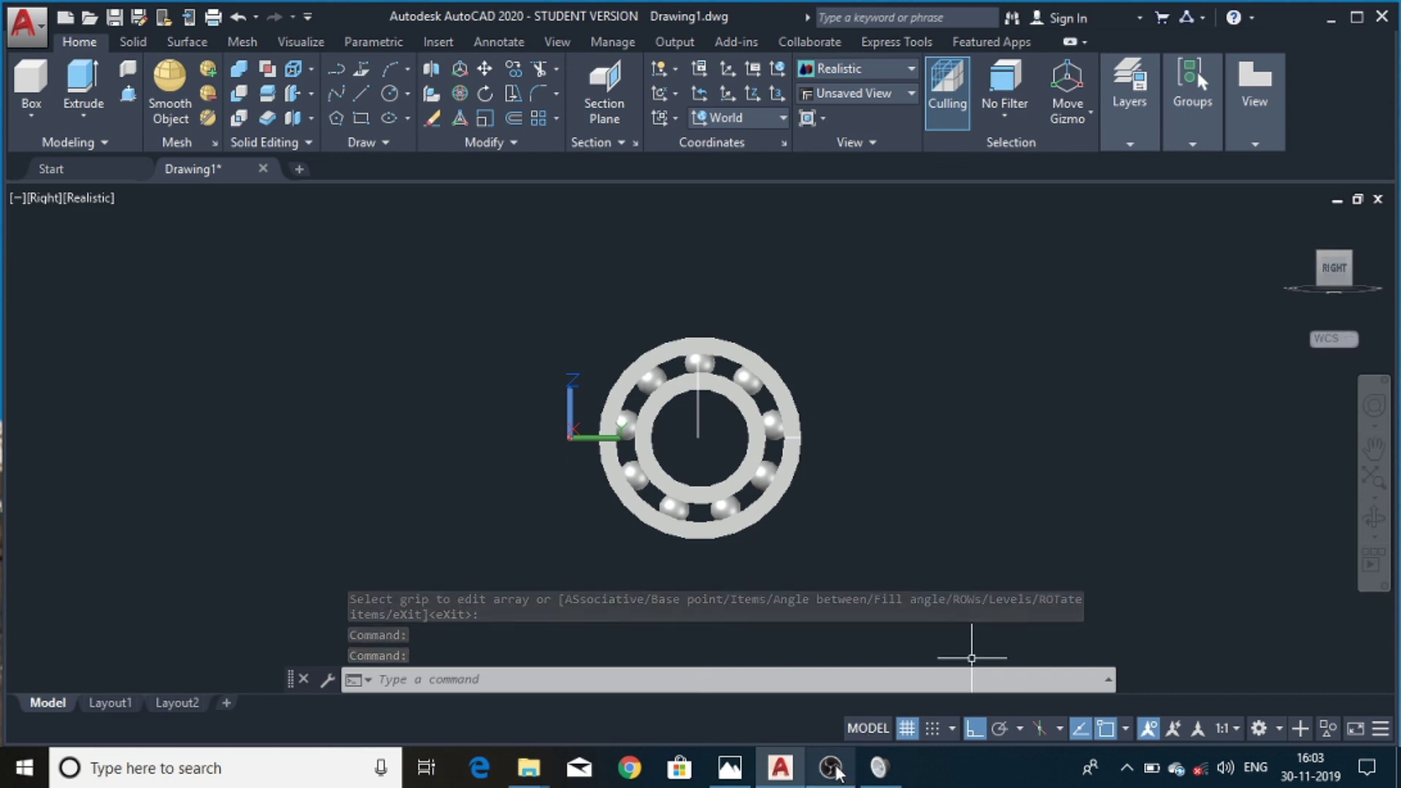
left_click(1354, 264)
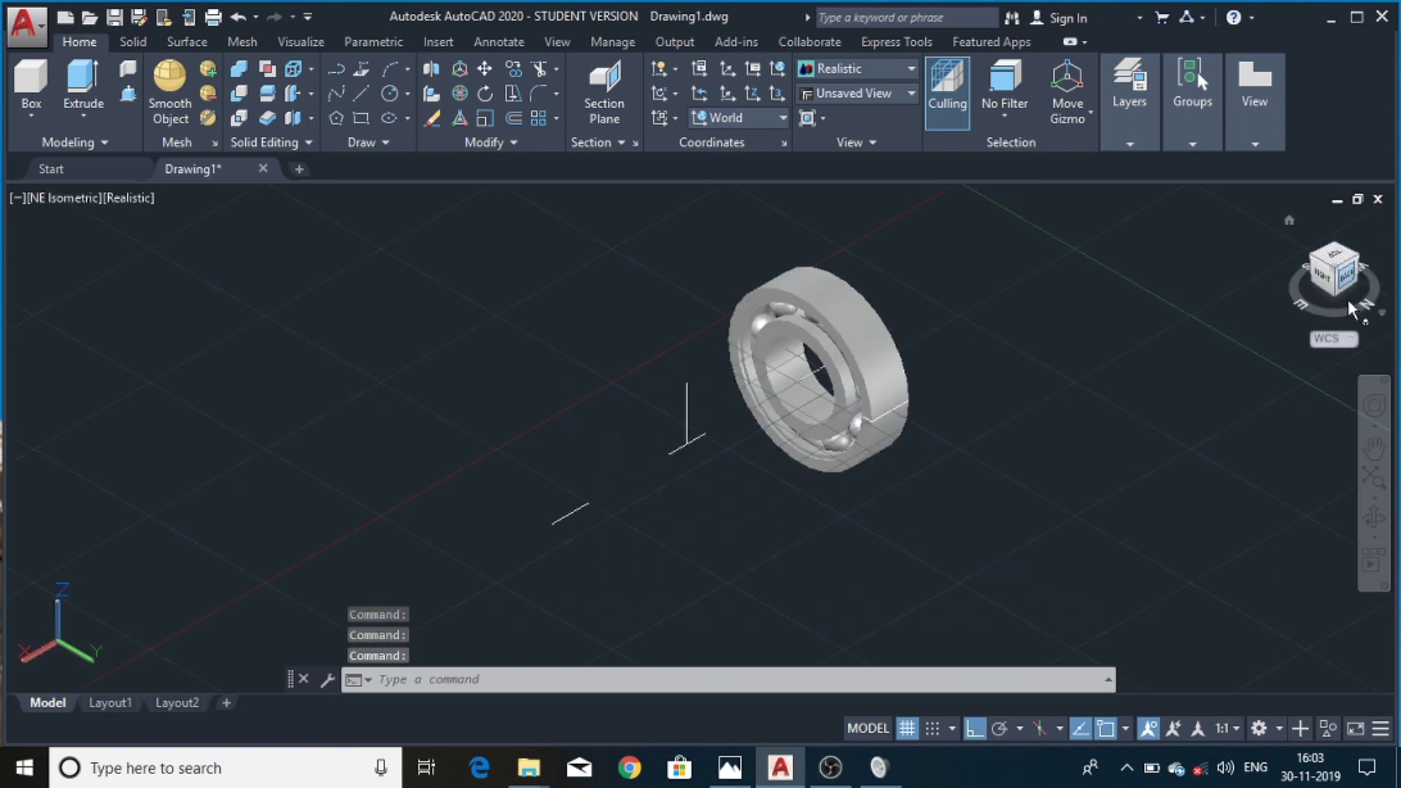